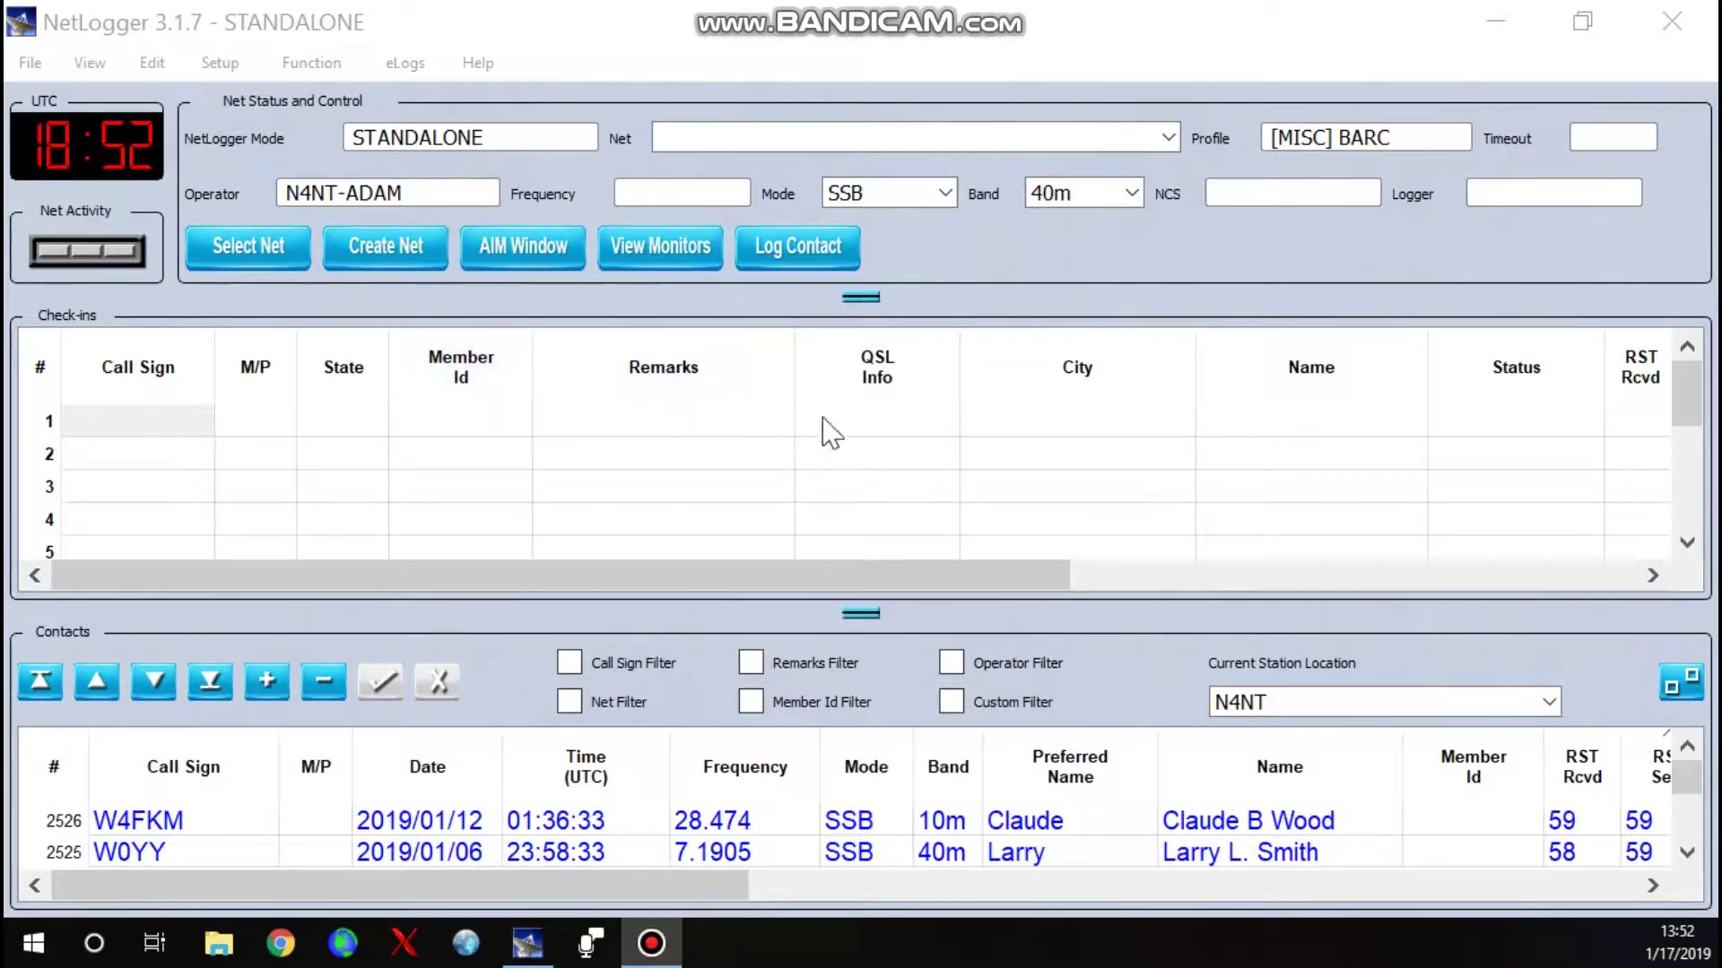
Step: Narrow the Remarks column of the check-ins and start monitoring the OMISS 20m SSB Net from the nets in progress
left_click_drag(796, 366, 664, 368)
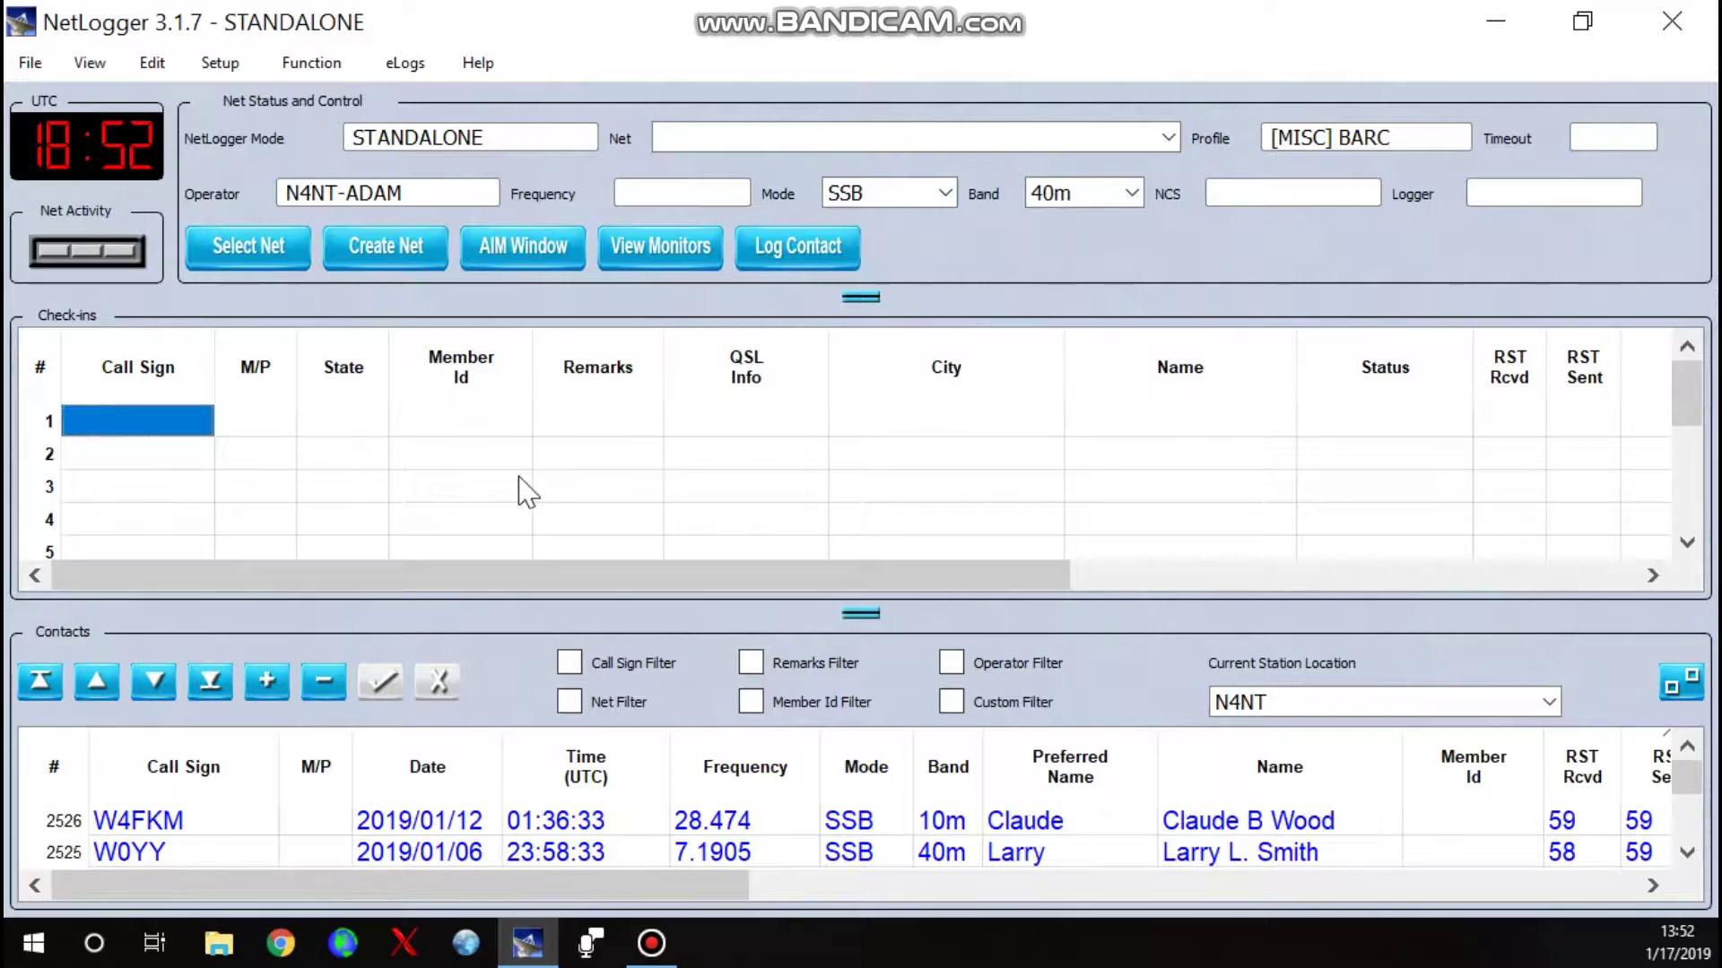
left_click(267, 257)
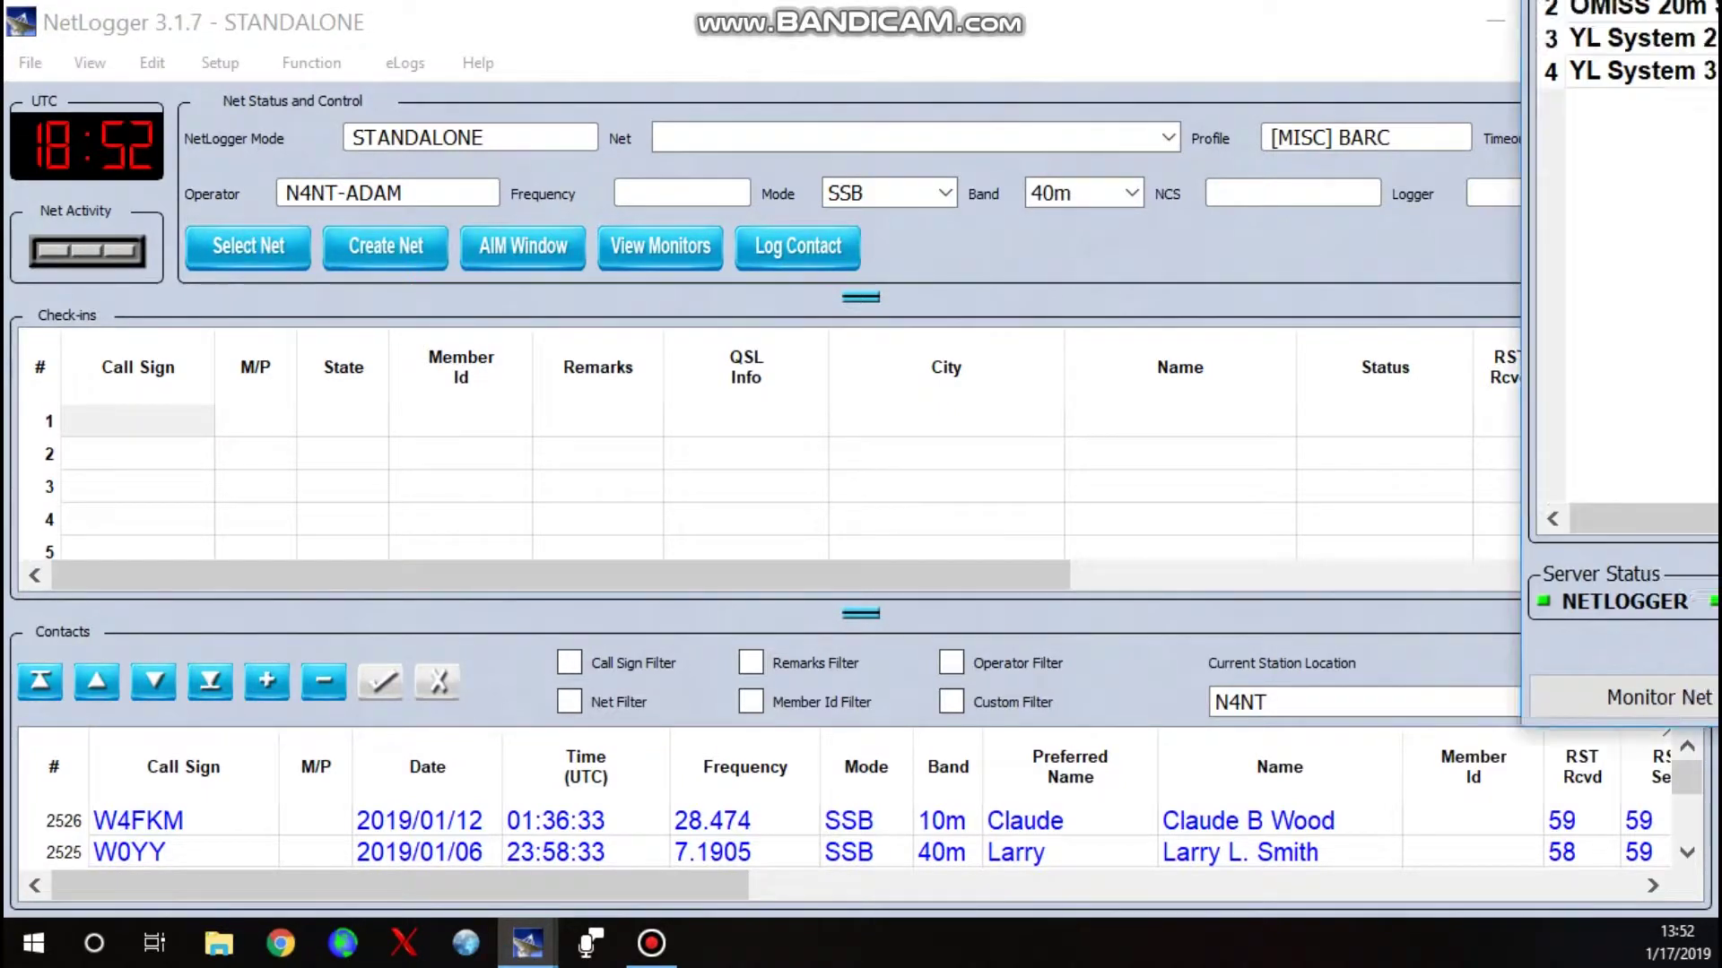
left_click_drag(1583, 77, 771, 63)
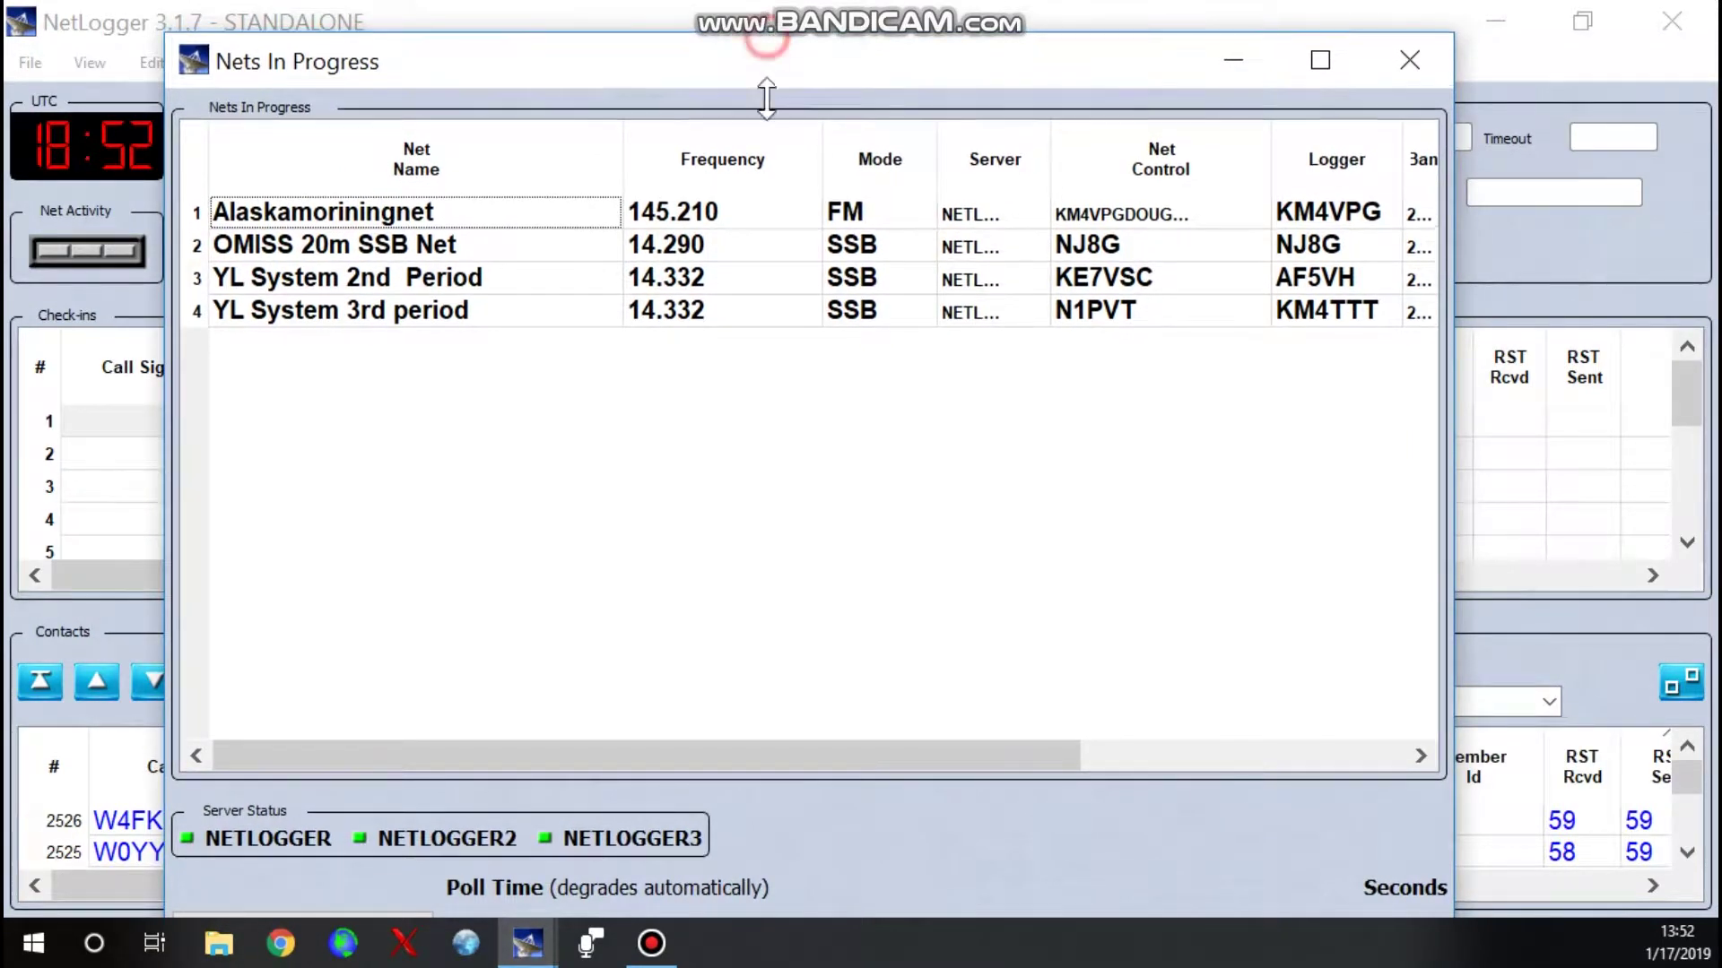
left_click_drag(767, 40, 768, 136)
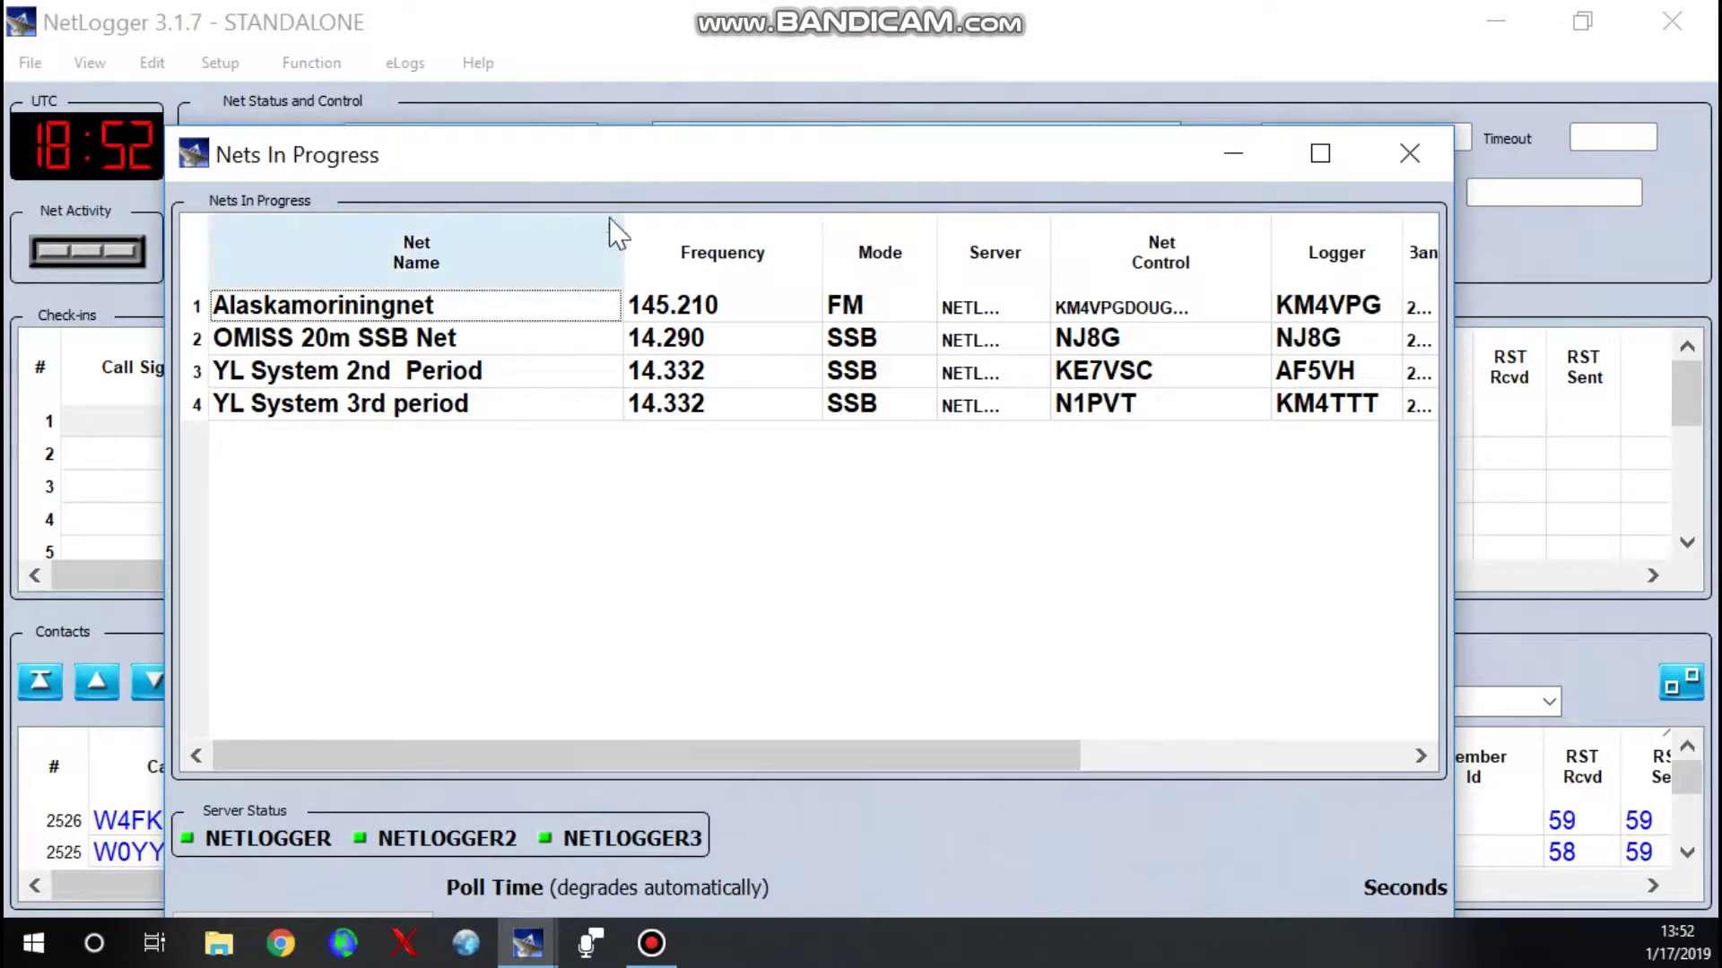
left_click_drag(667, 157, 625, 70)
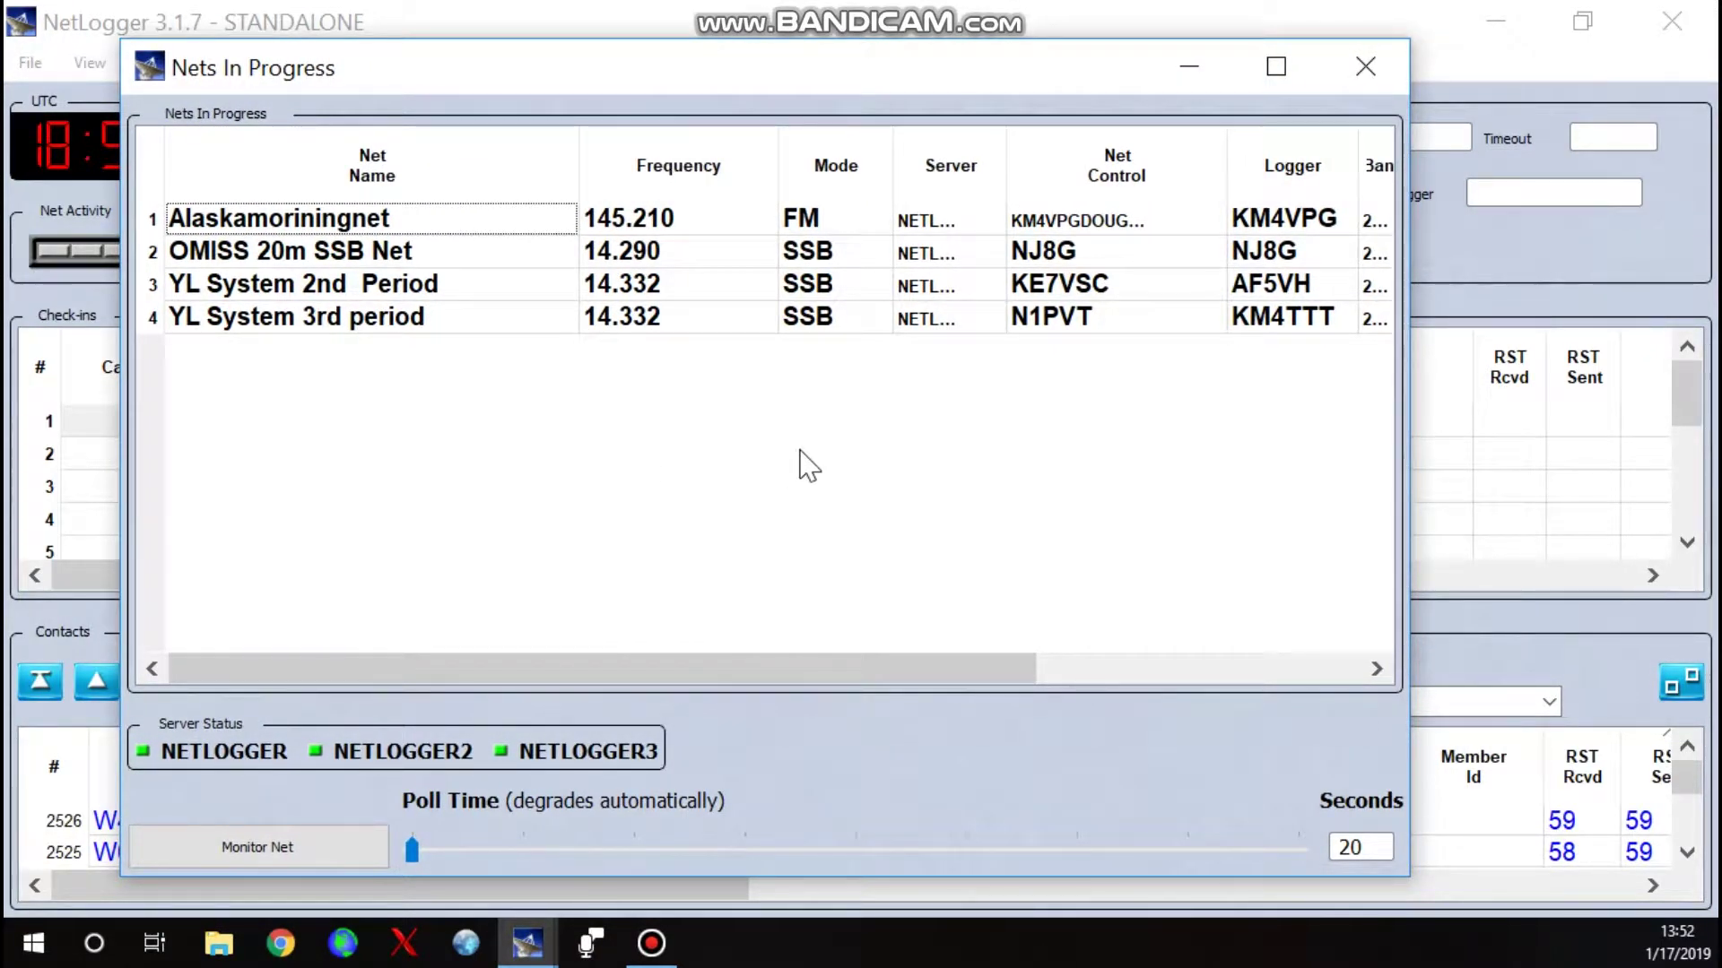
left_click(241, 260)
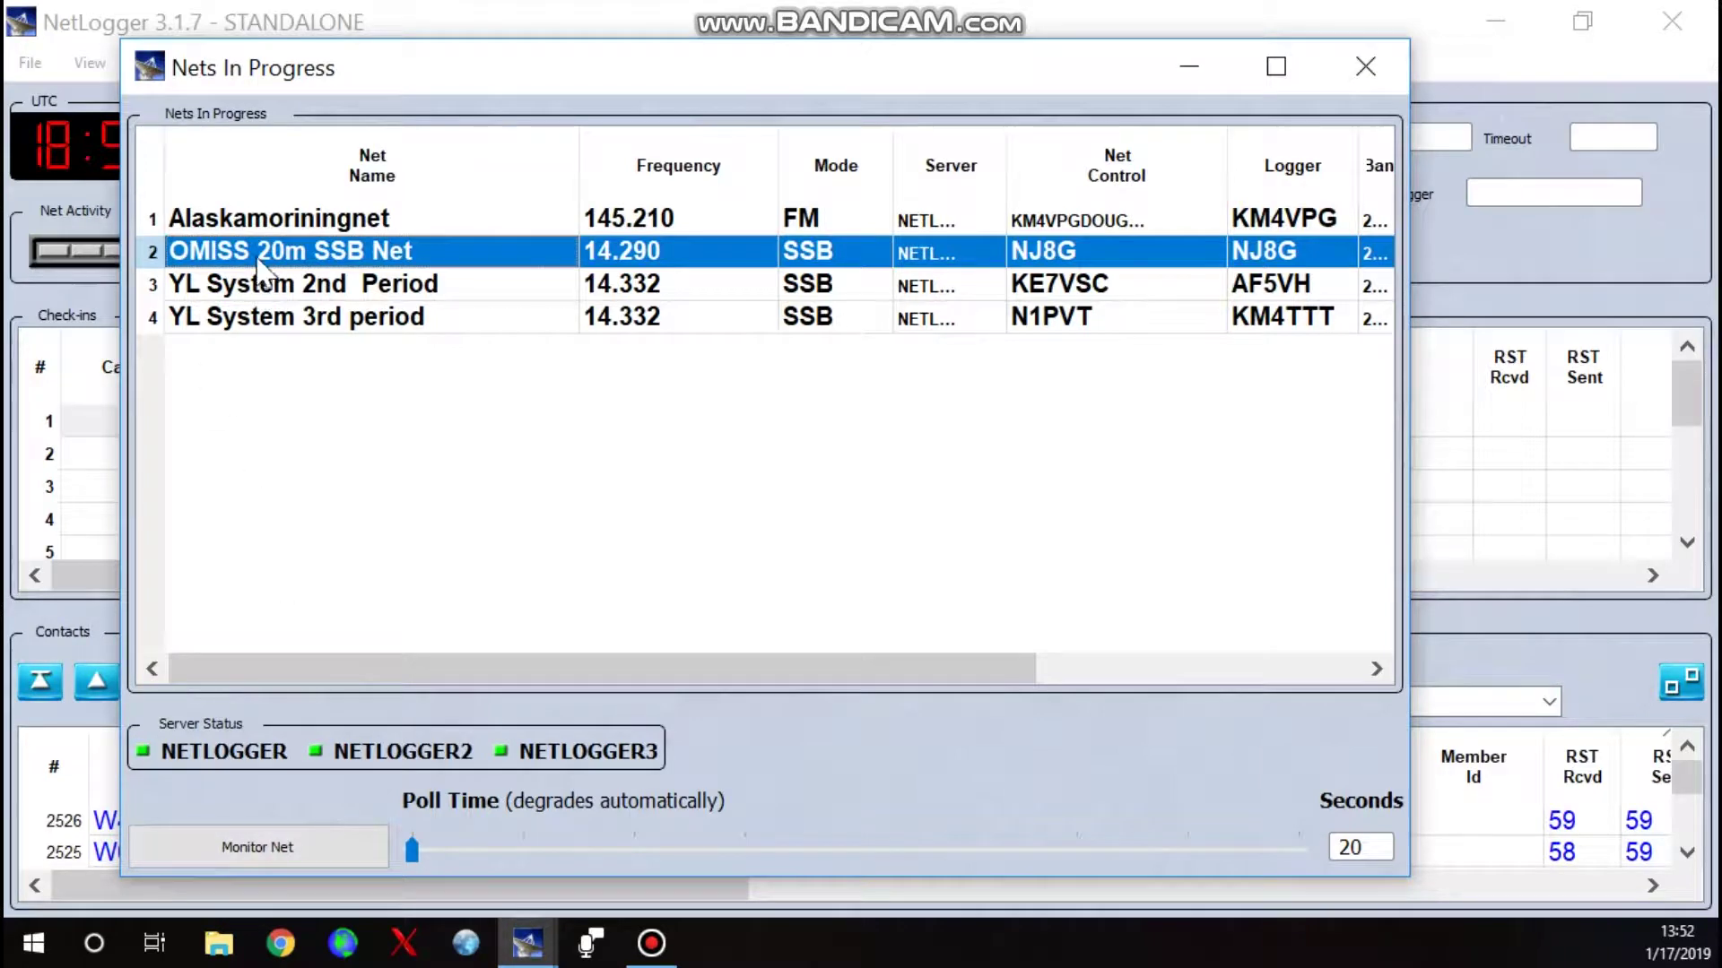
left_click(314, 856)
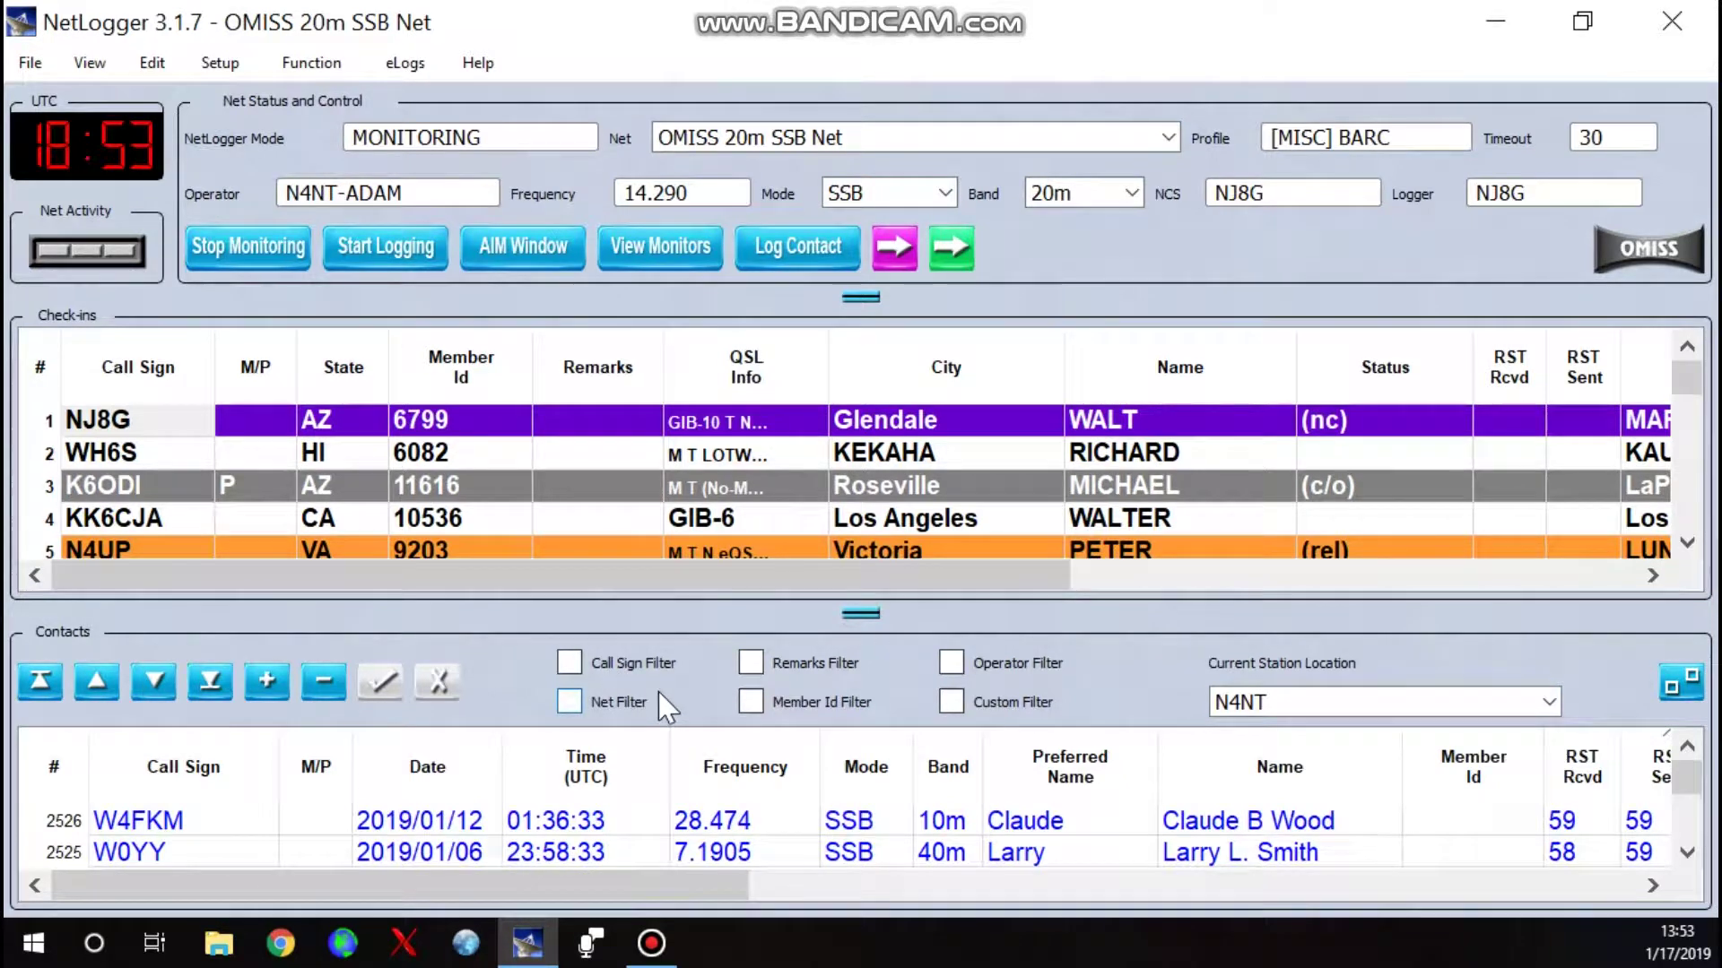
Step: Filter the contacts by net and examine the net name and club information of the filtered entries
left_click(568, 701)
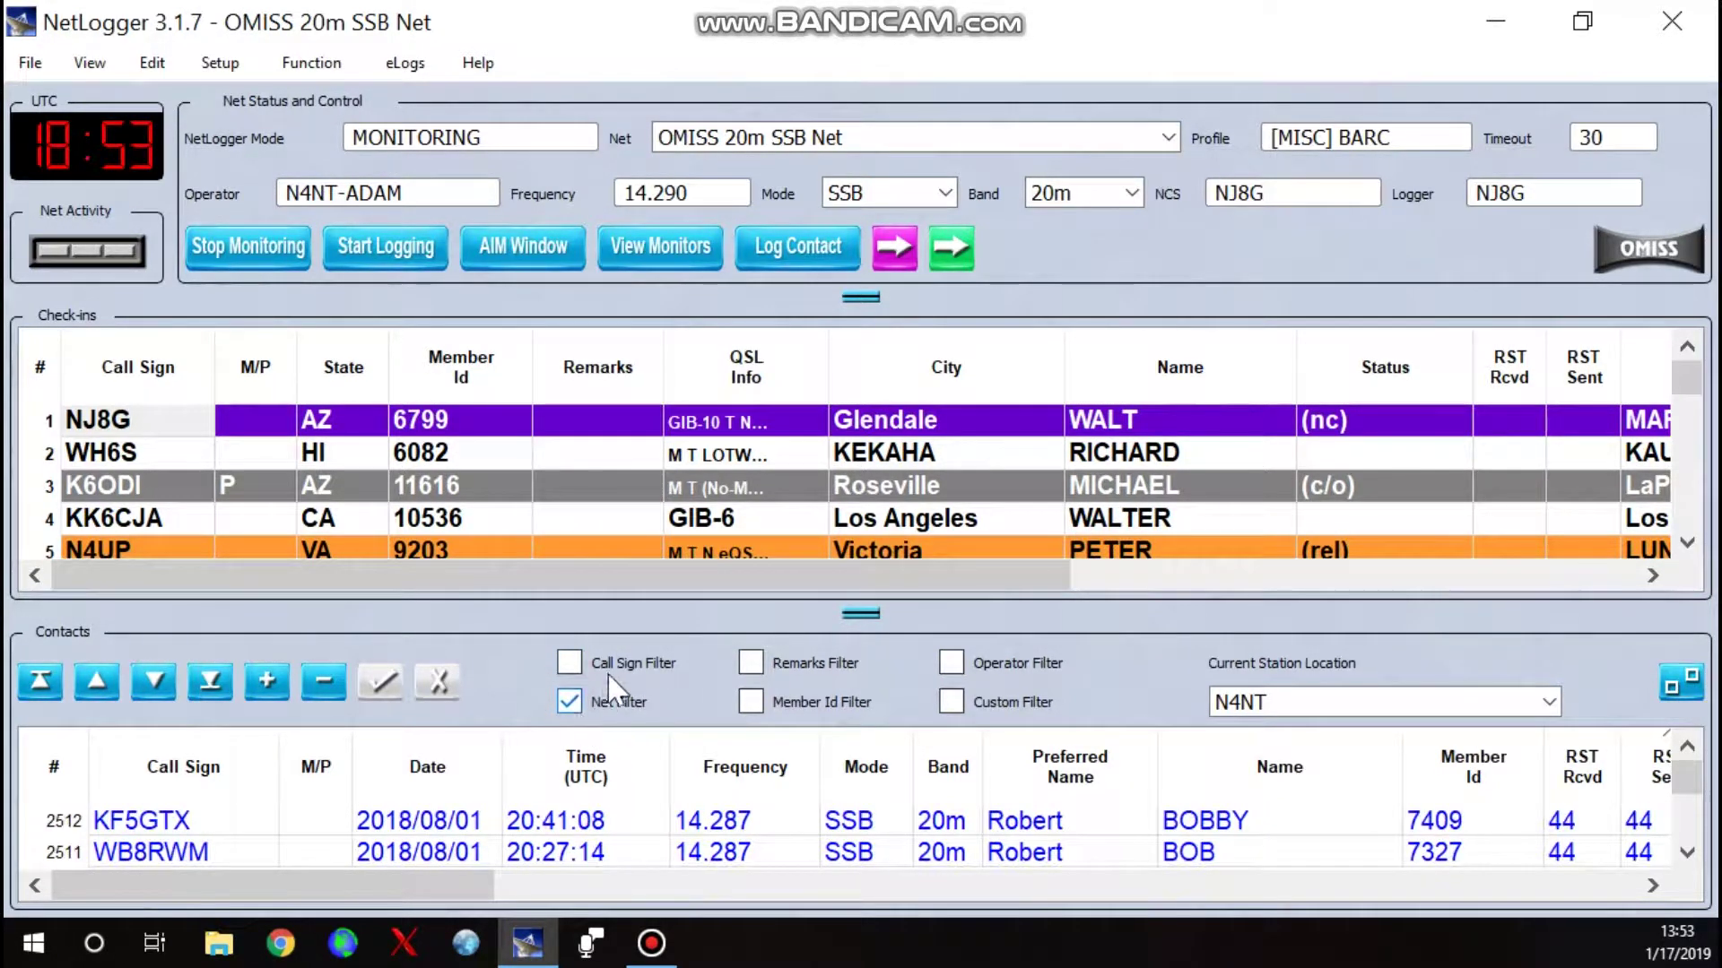
left_click_drag(453, 887, 995, 868)
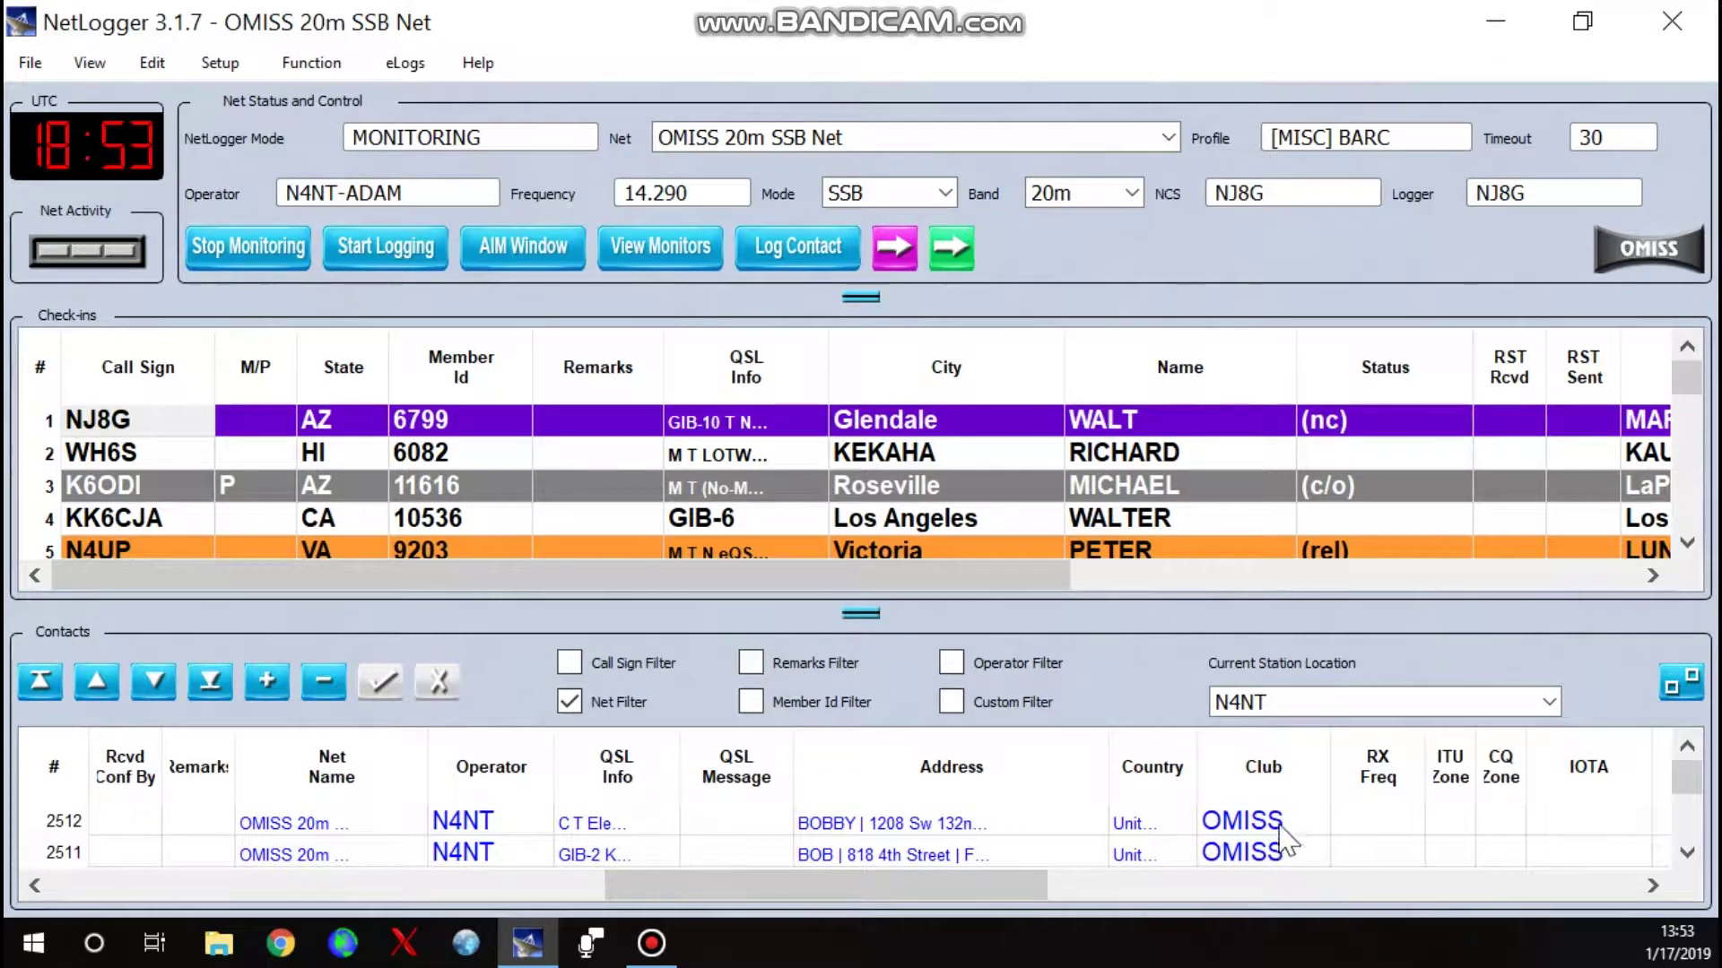
left_click_drag(924, 888, 188, 892)
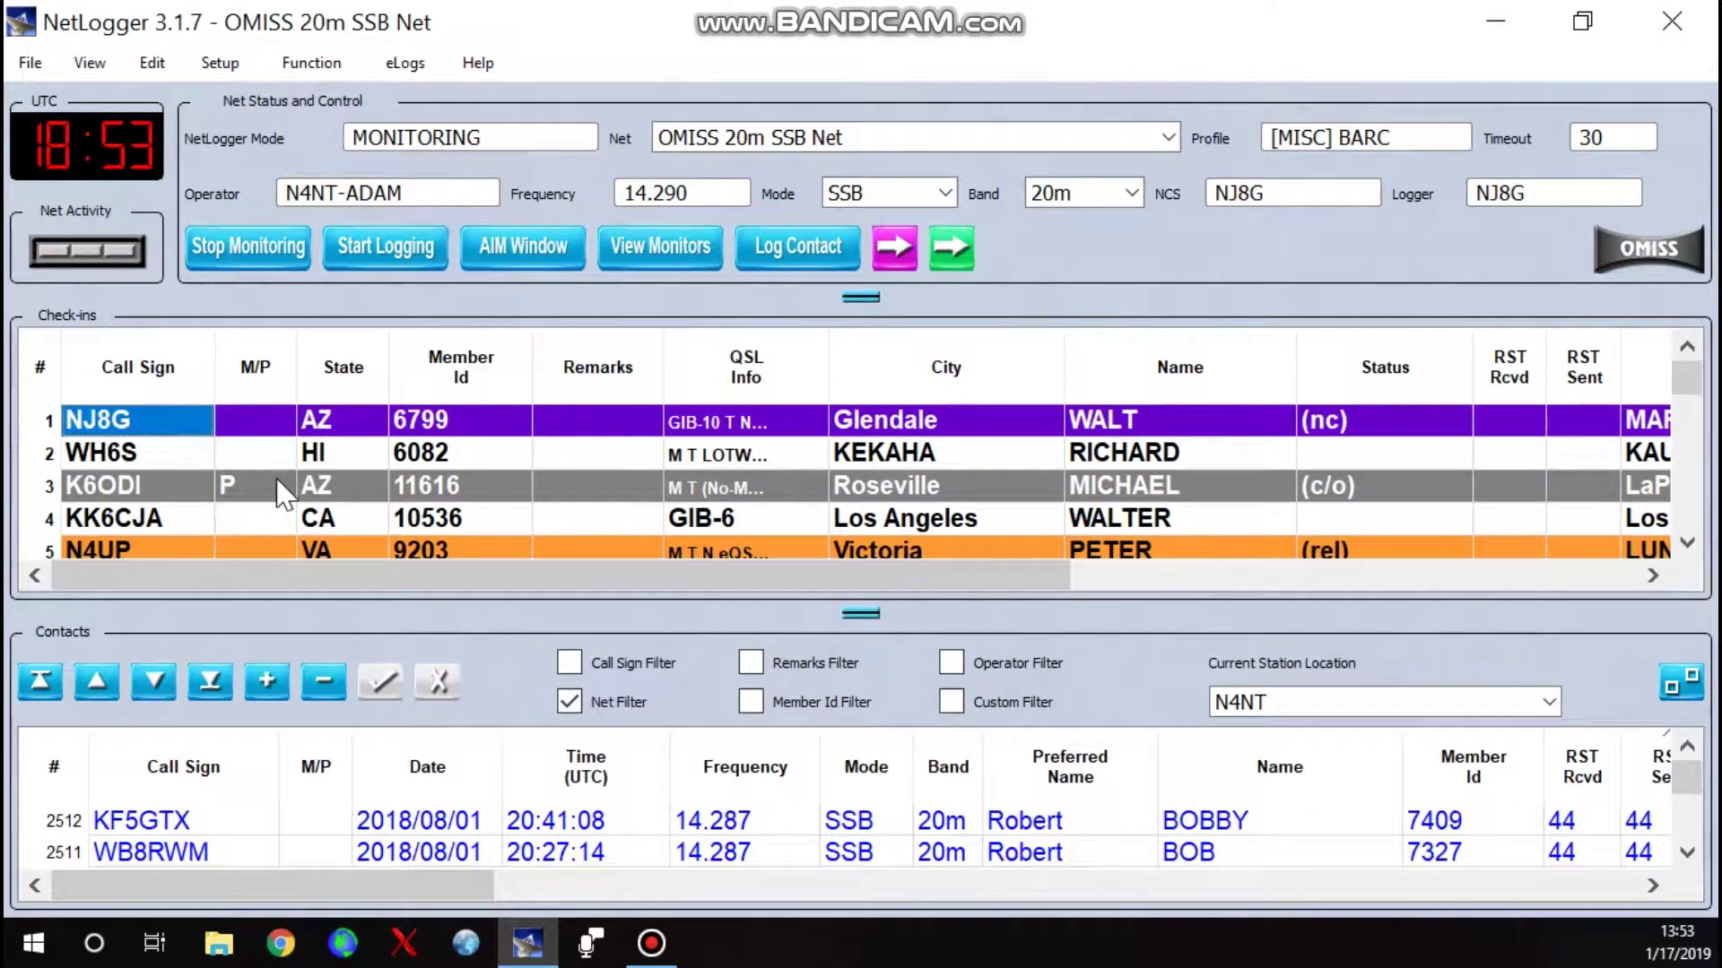
scroll(291, 491, "down", 5)
scroll(412, 462, "down", 8)
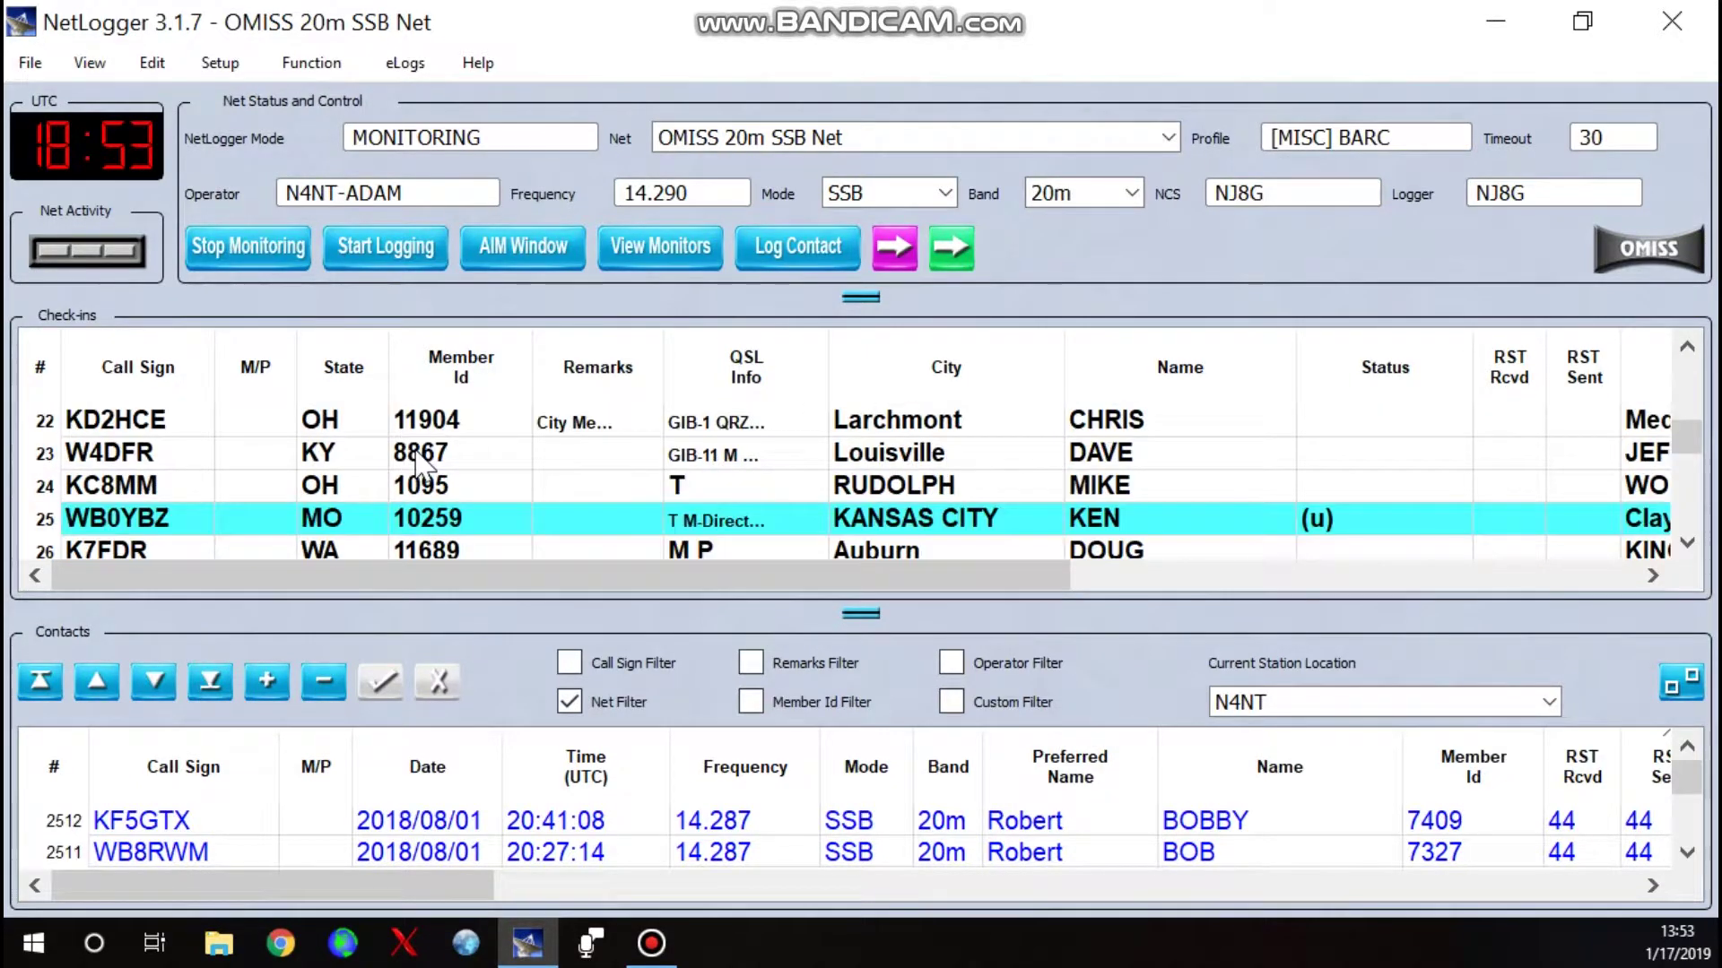
scroll(445, 478, "up", 9)
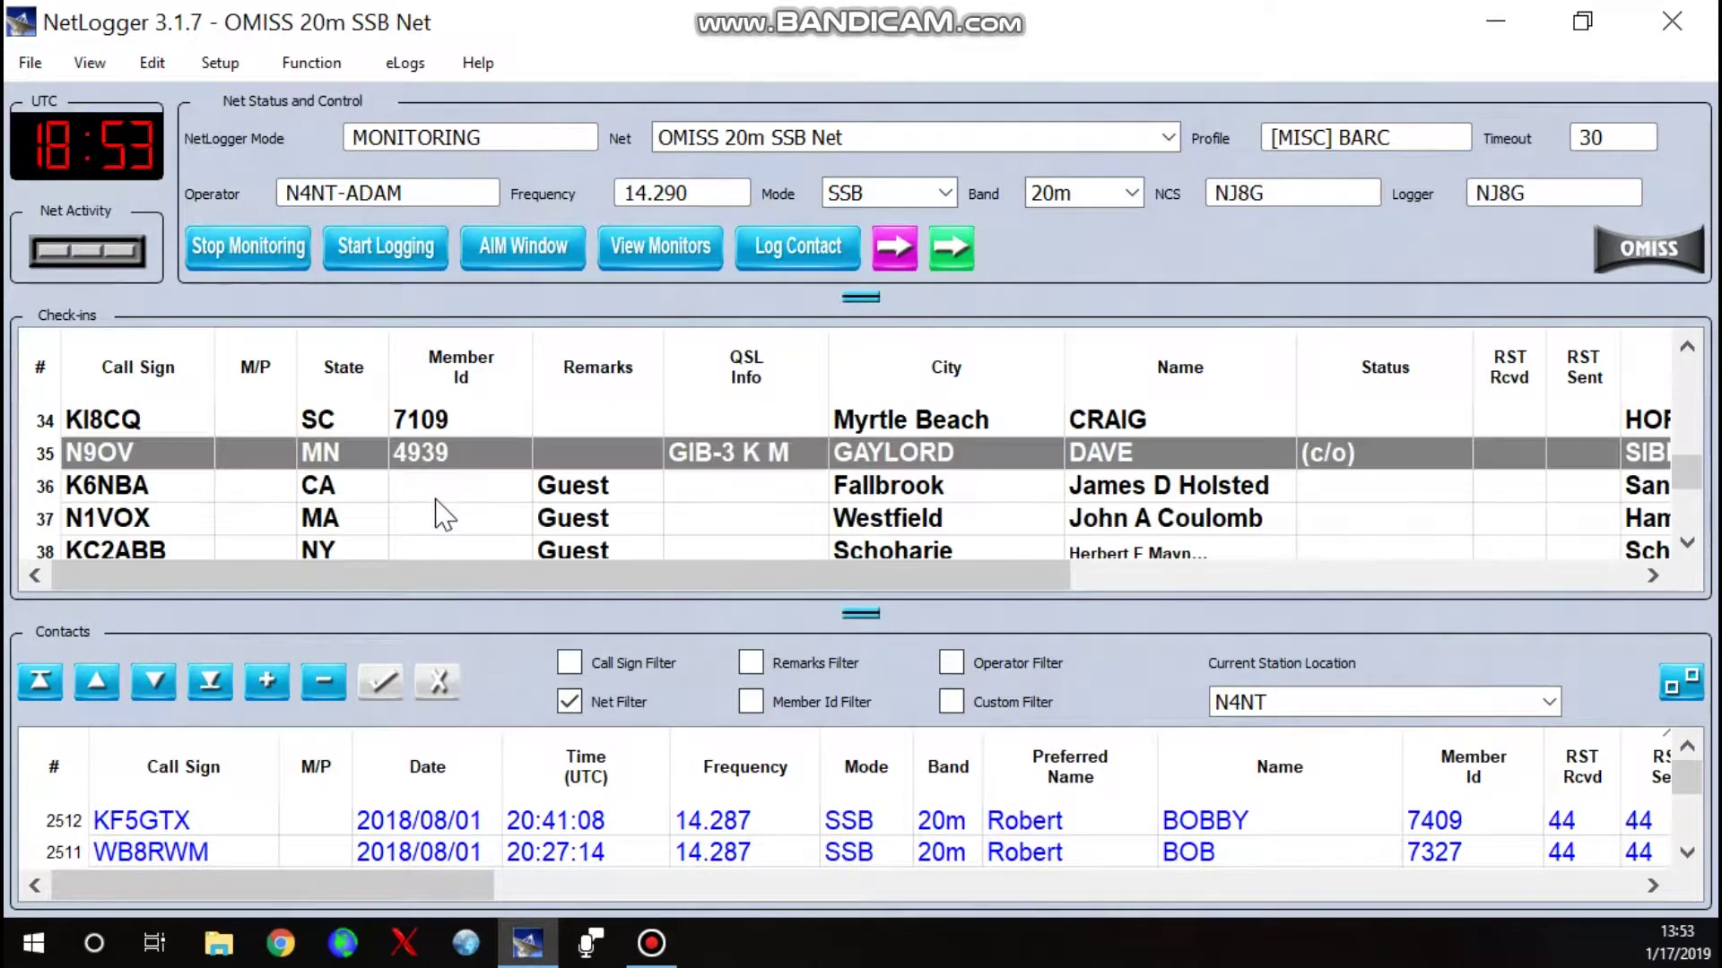
scroll(443, 502, "up", 2)
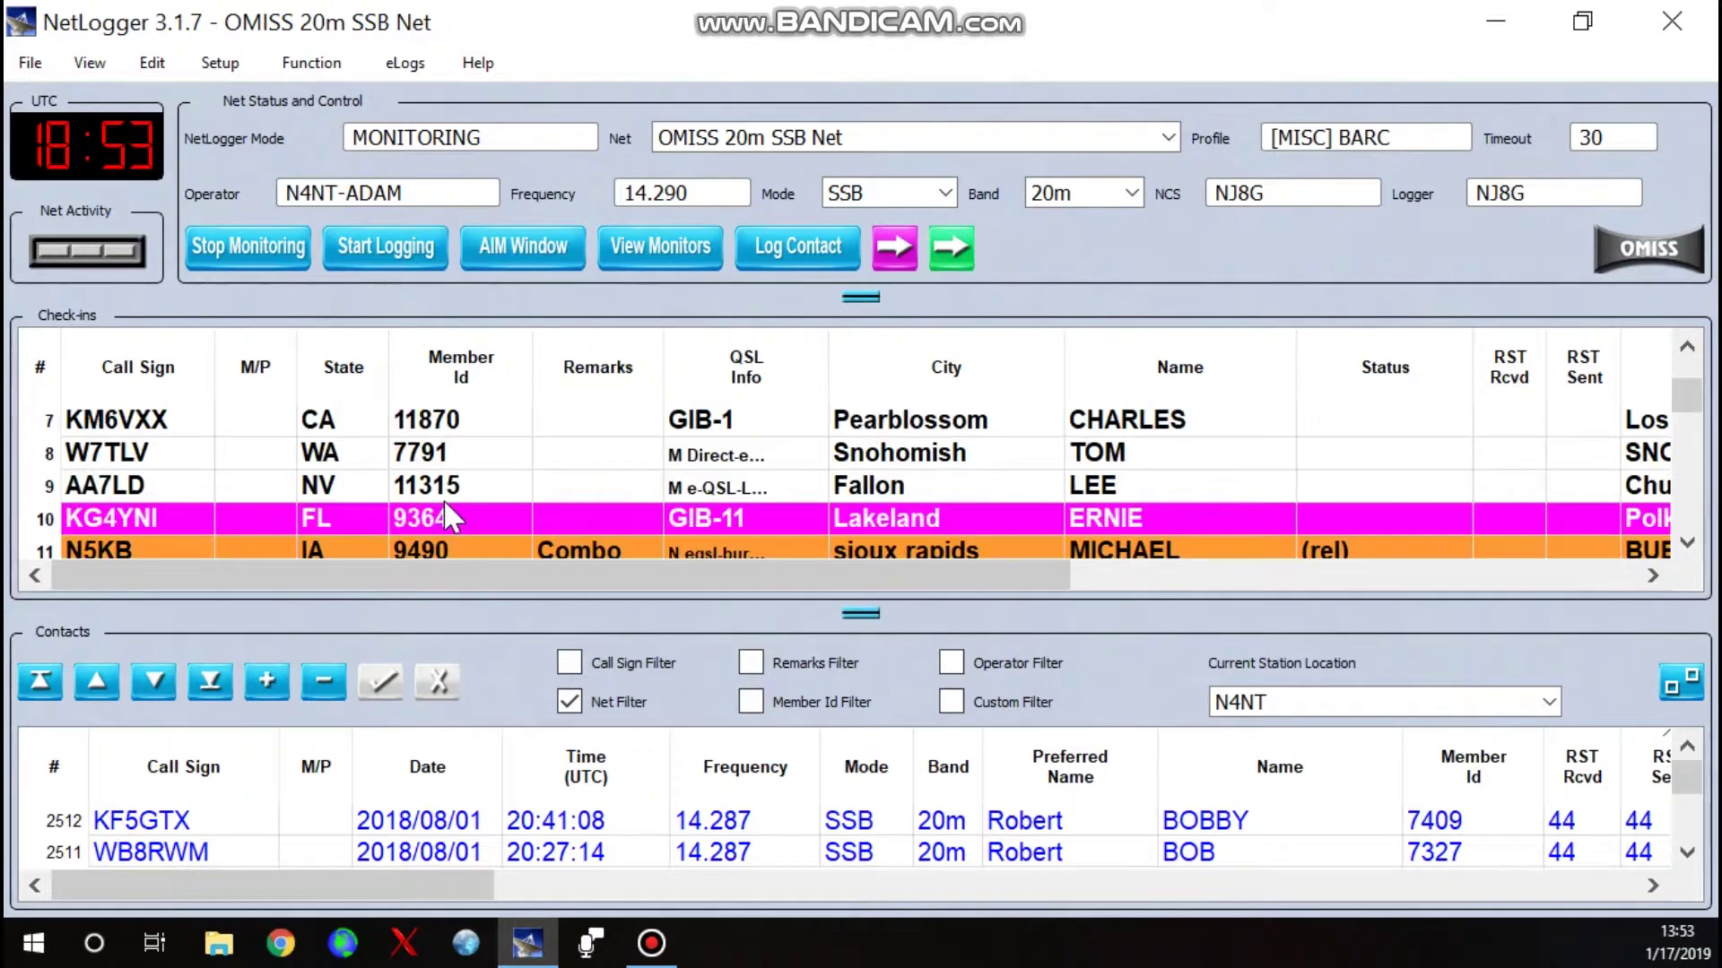
scroll(439, 506, "down", 1)
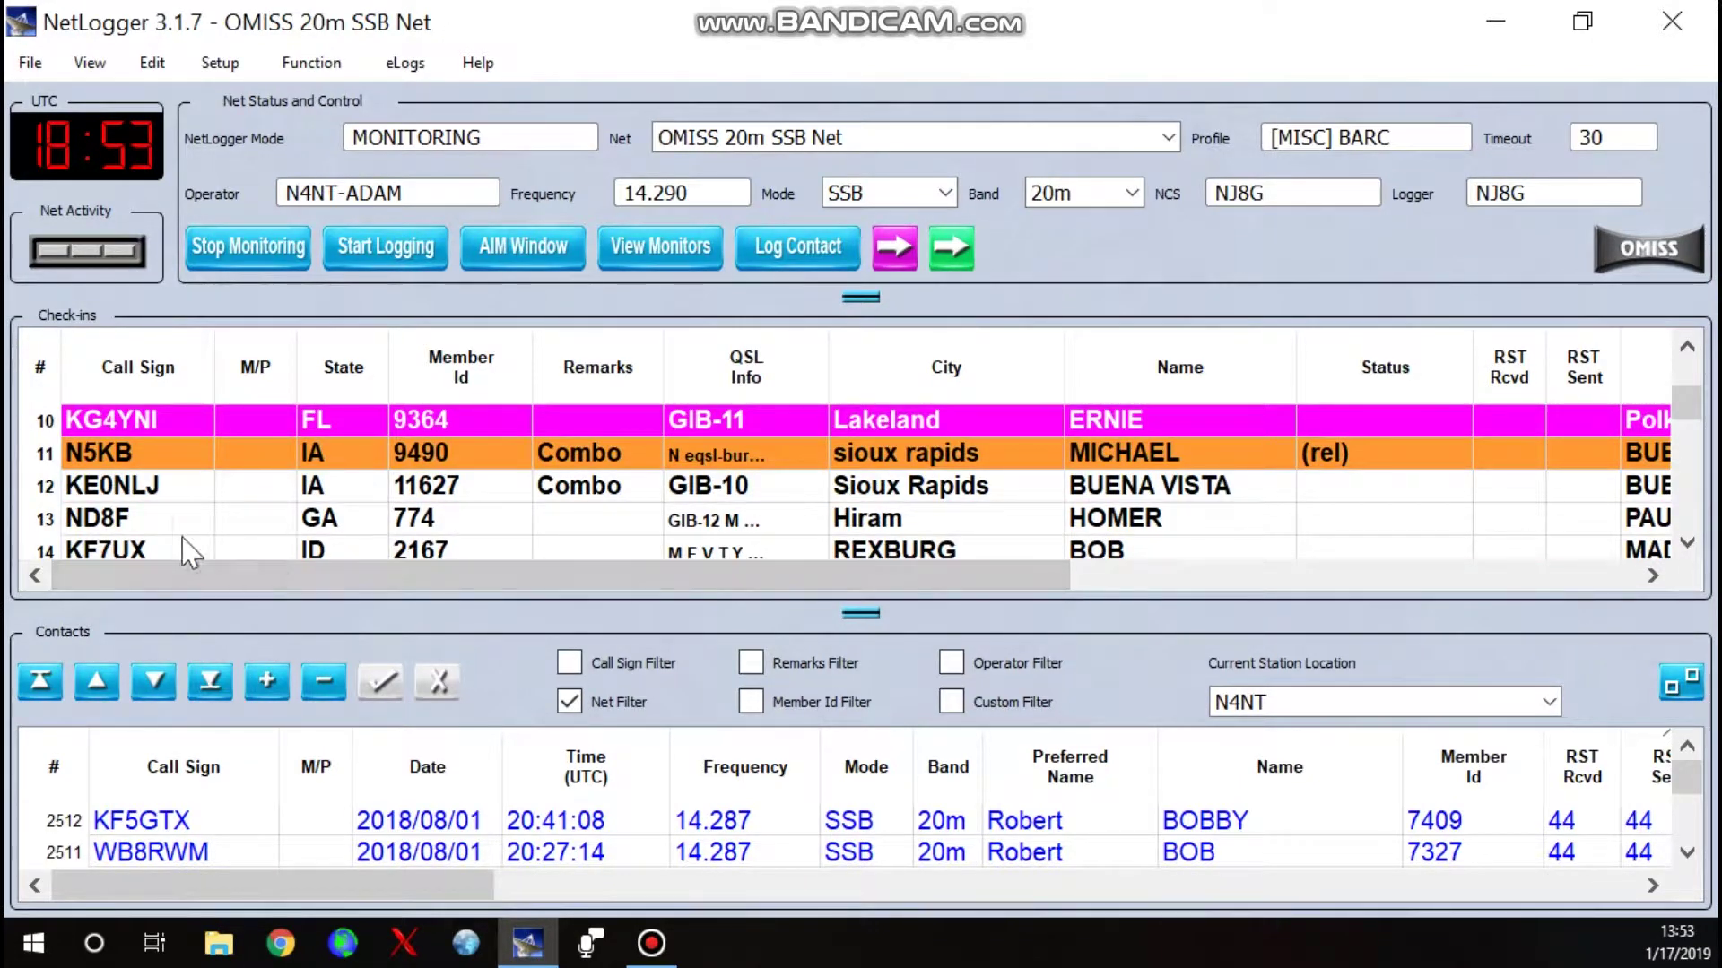
left_click(116, 524)
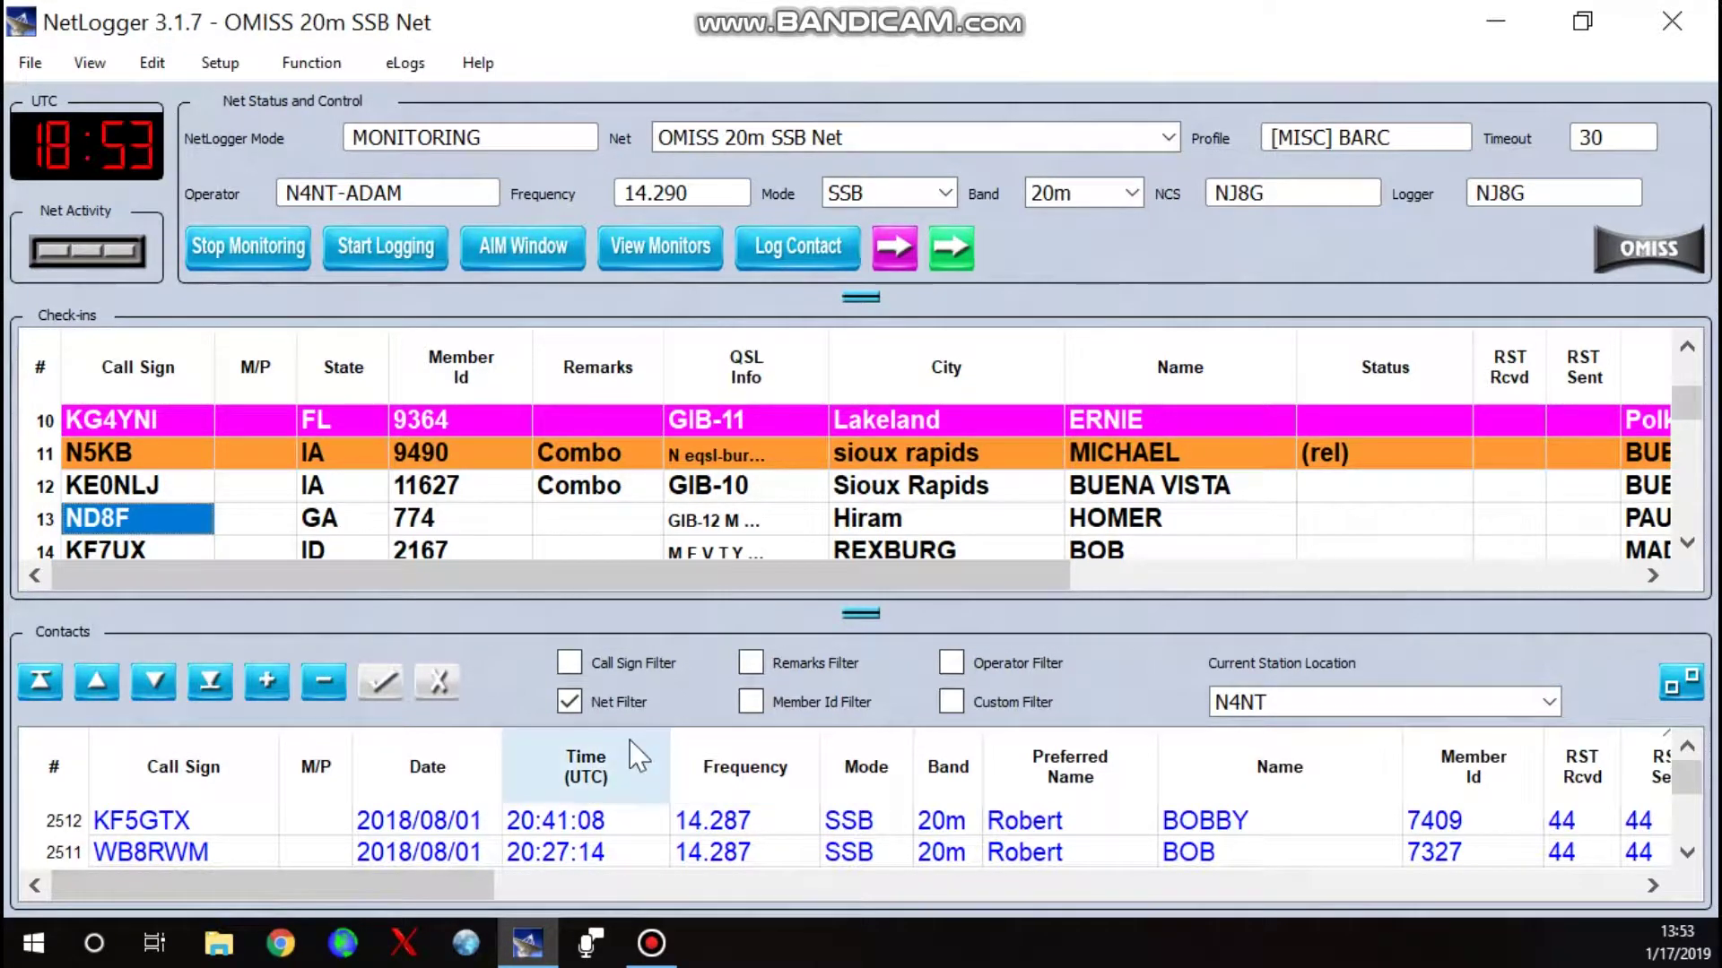
left_click(571, 702)
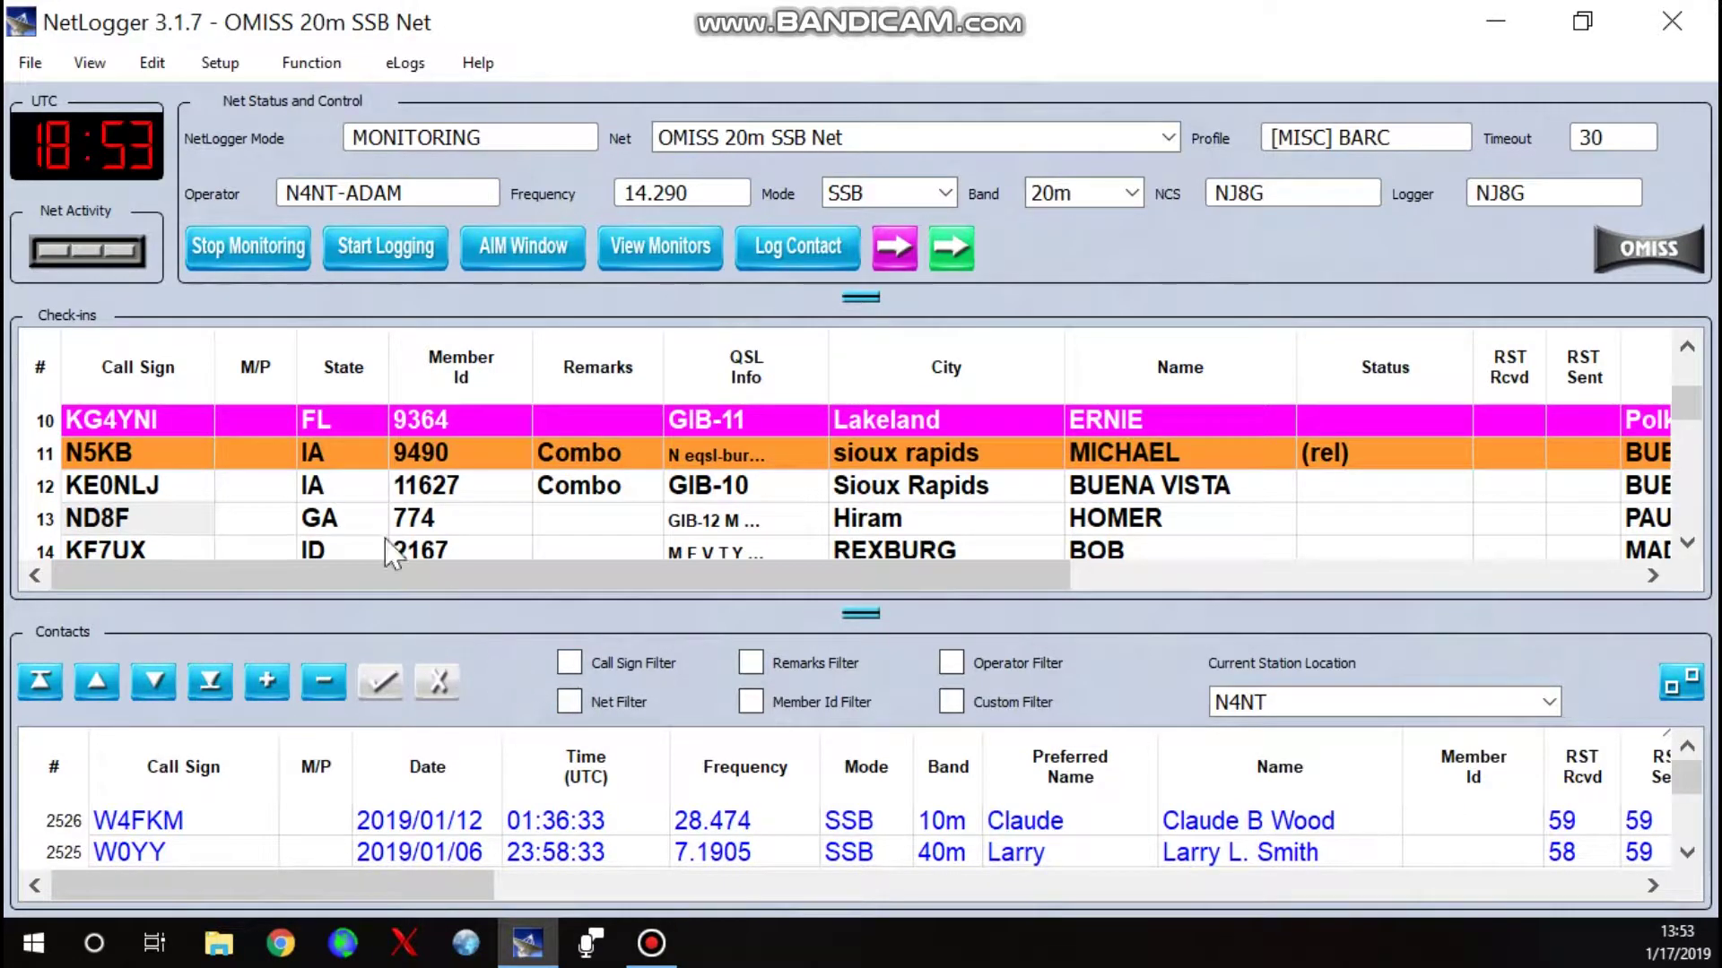
left_click(568, 664)
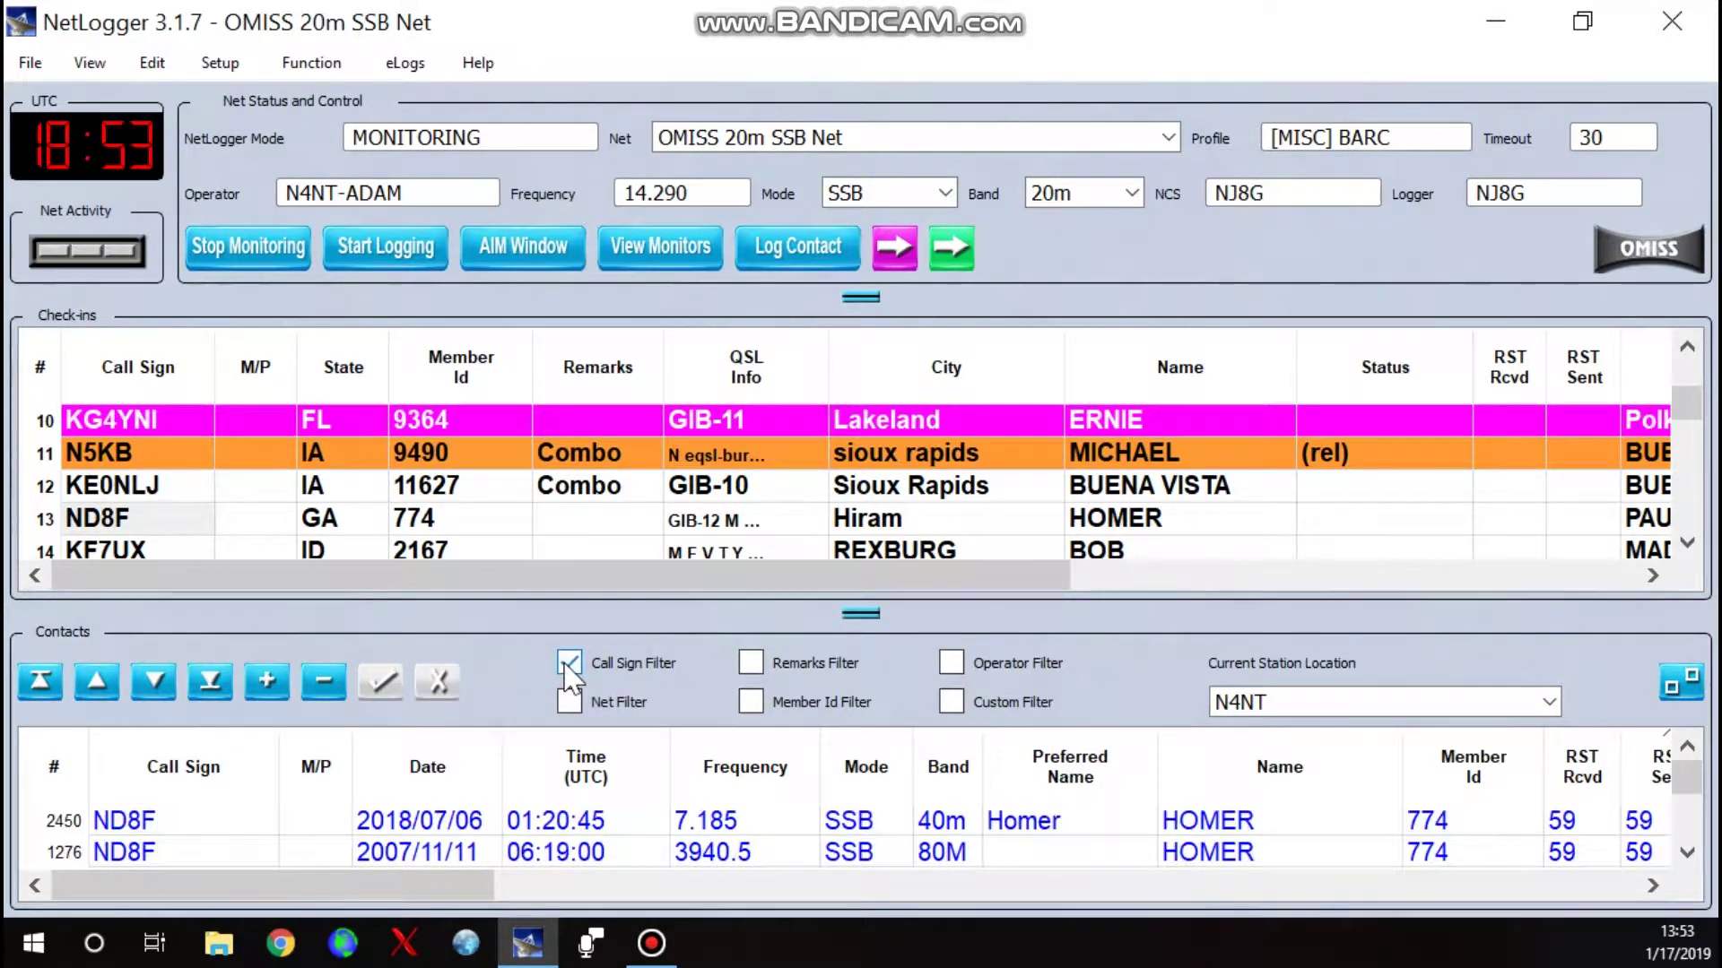
left_click(103, 516)
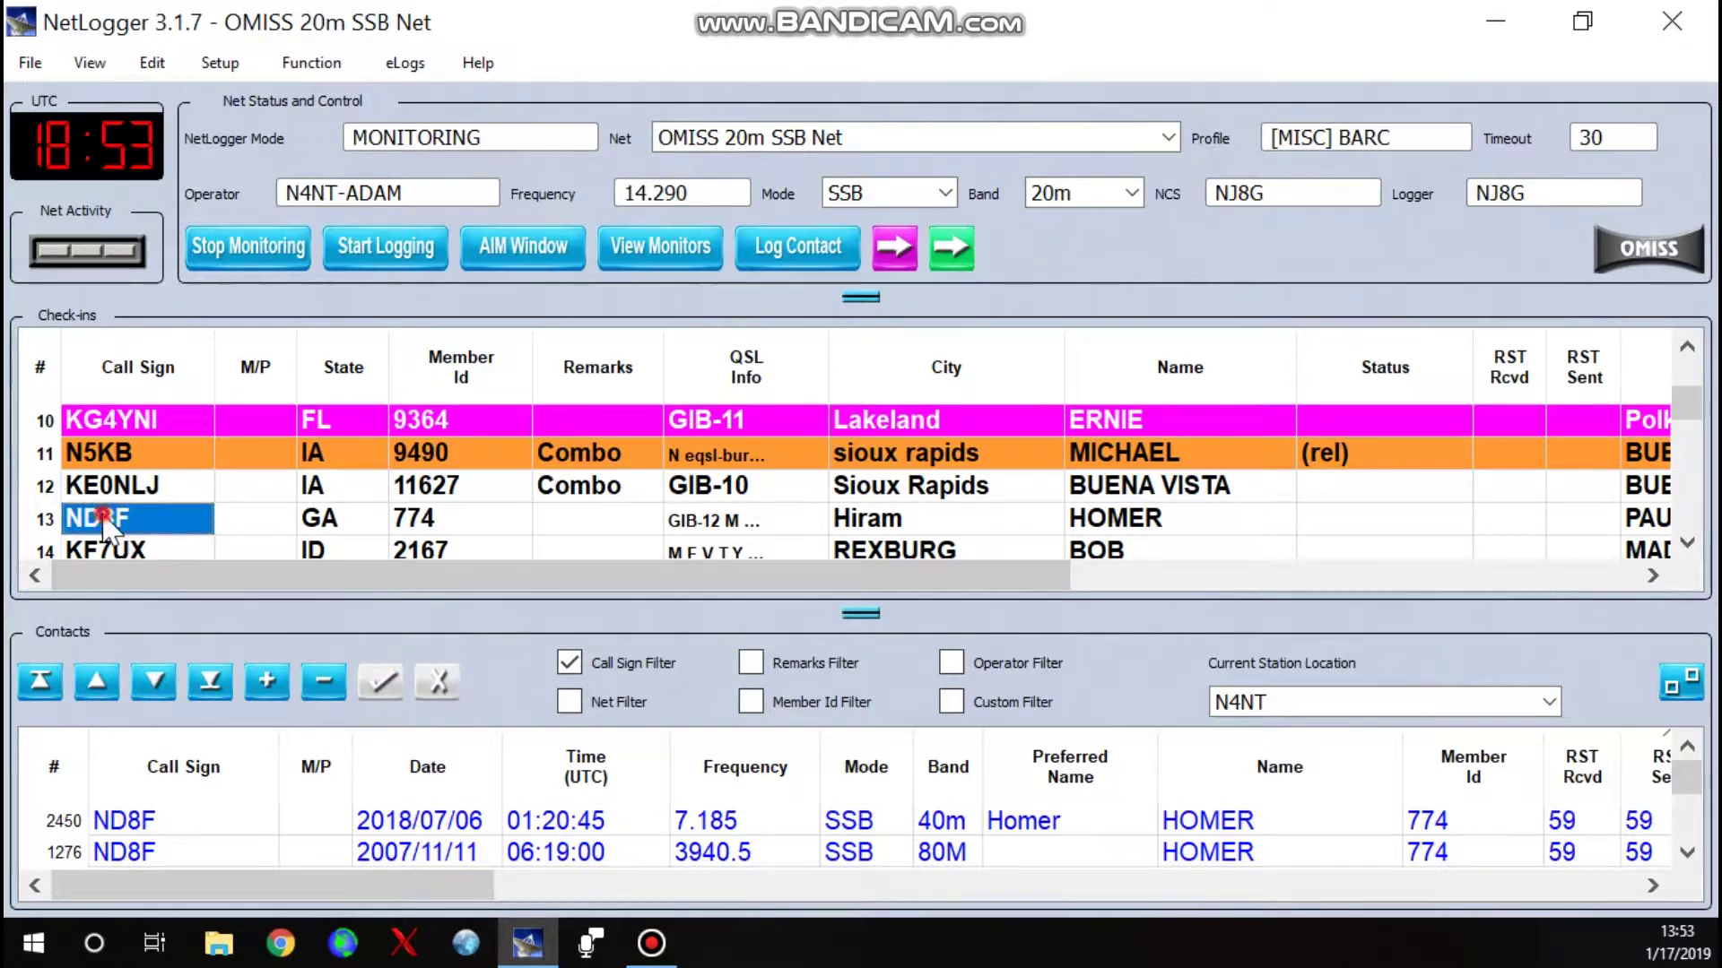
left_click_drag(861, 615, 884, 353)
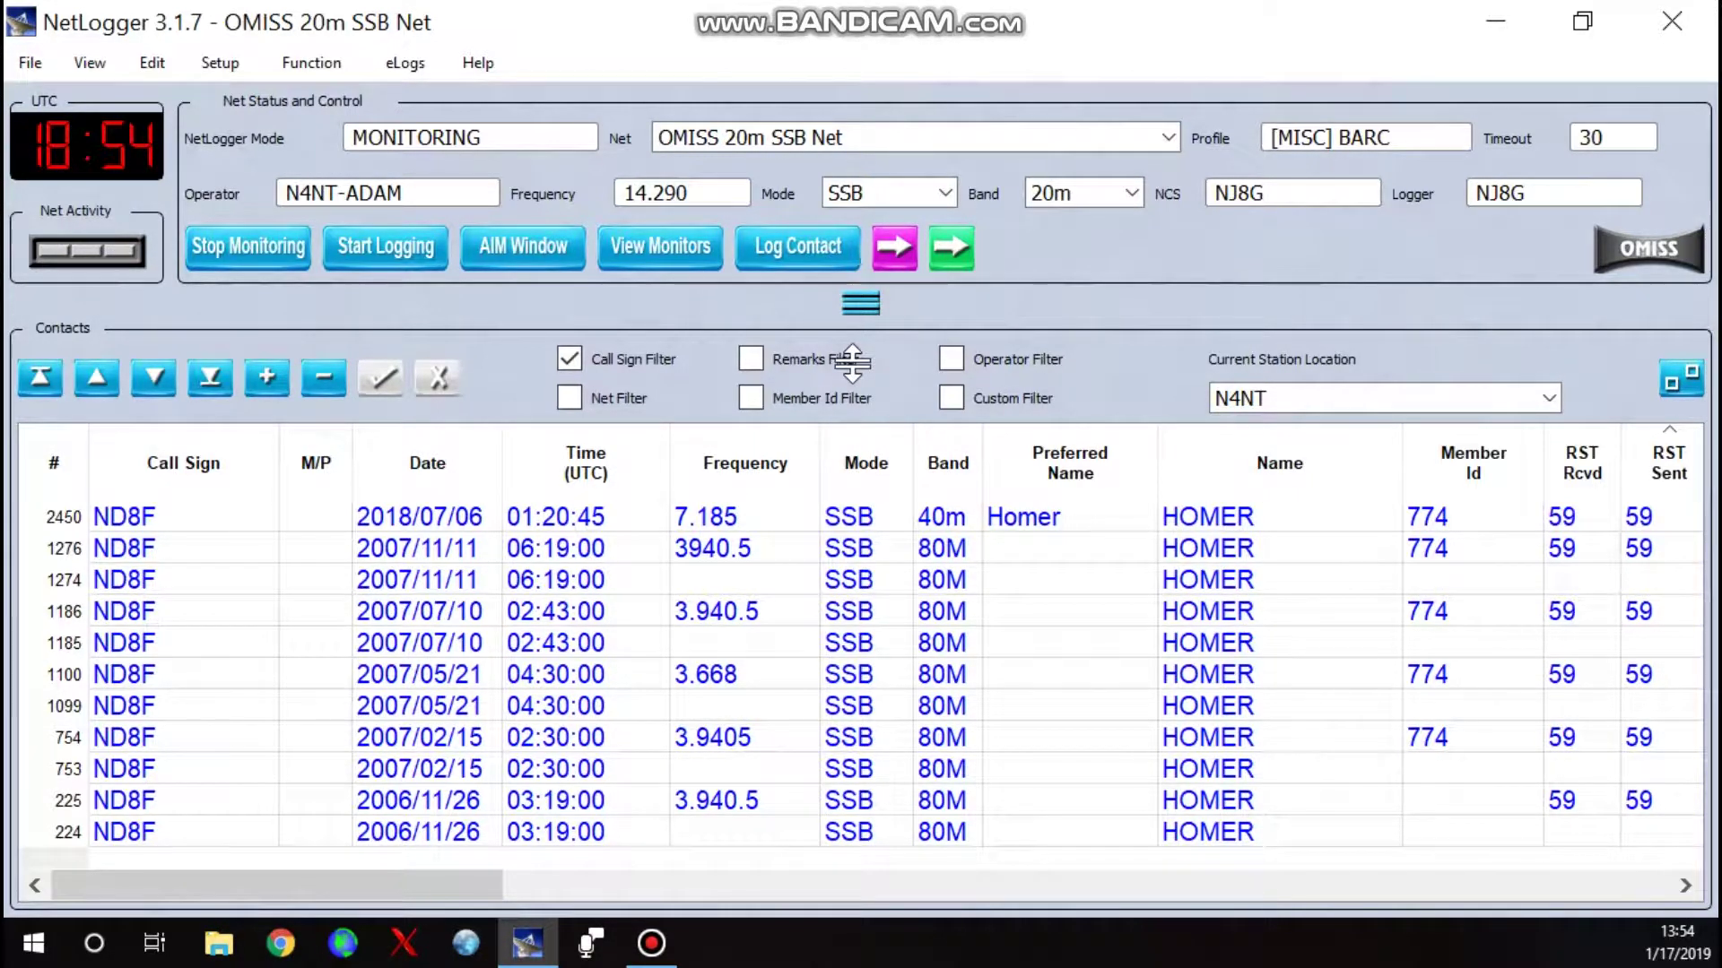
left_click(853, 308)
left_click_drag(853, 307, 861, 615)
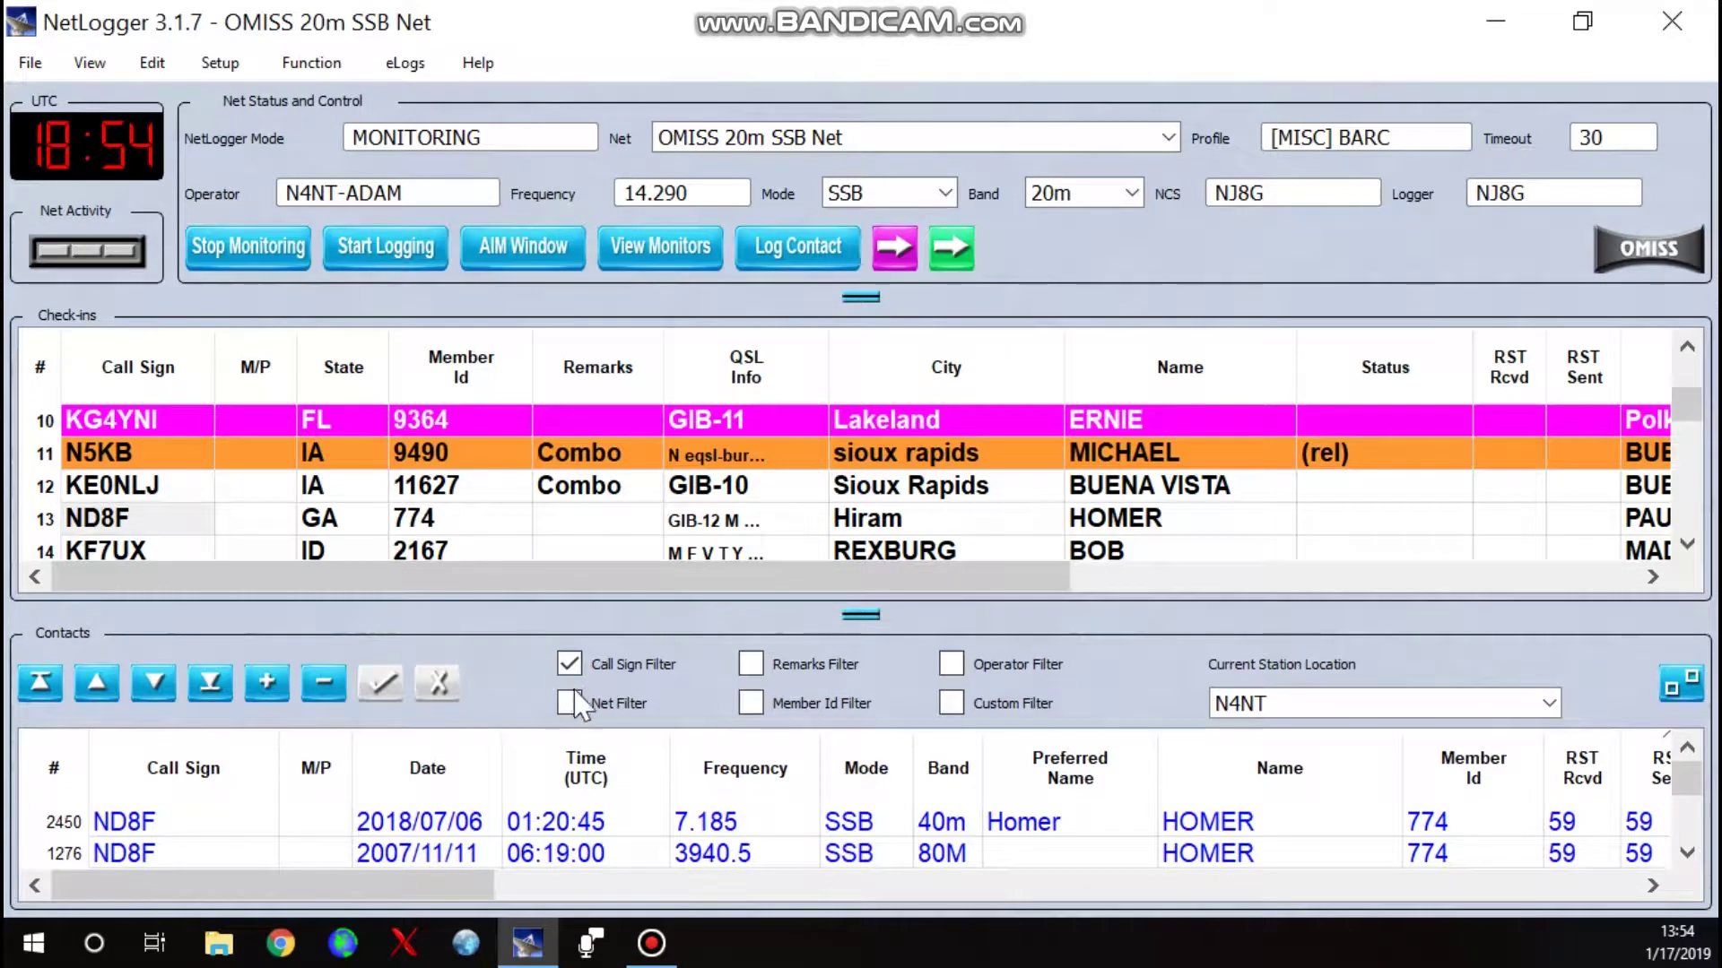
left_click(569, 663)
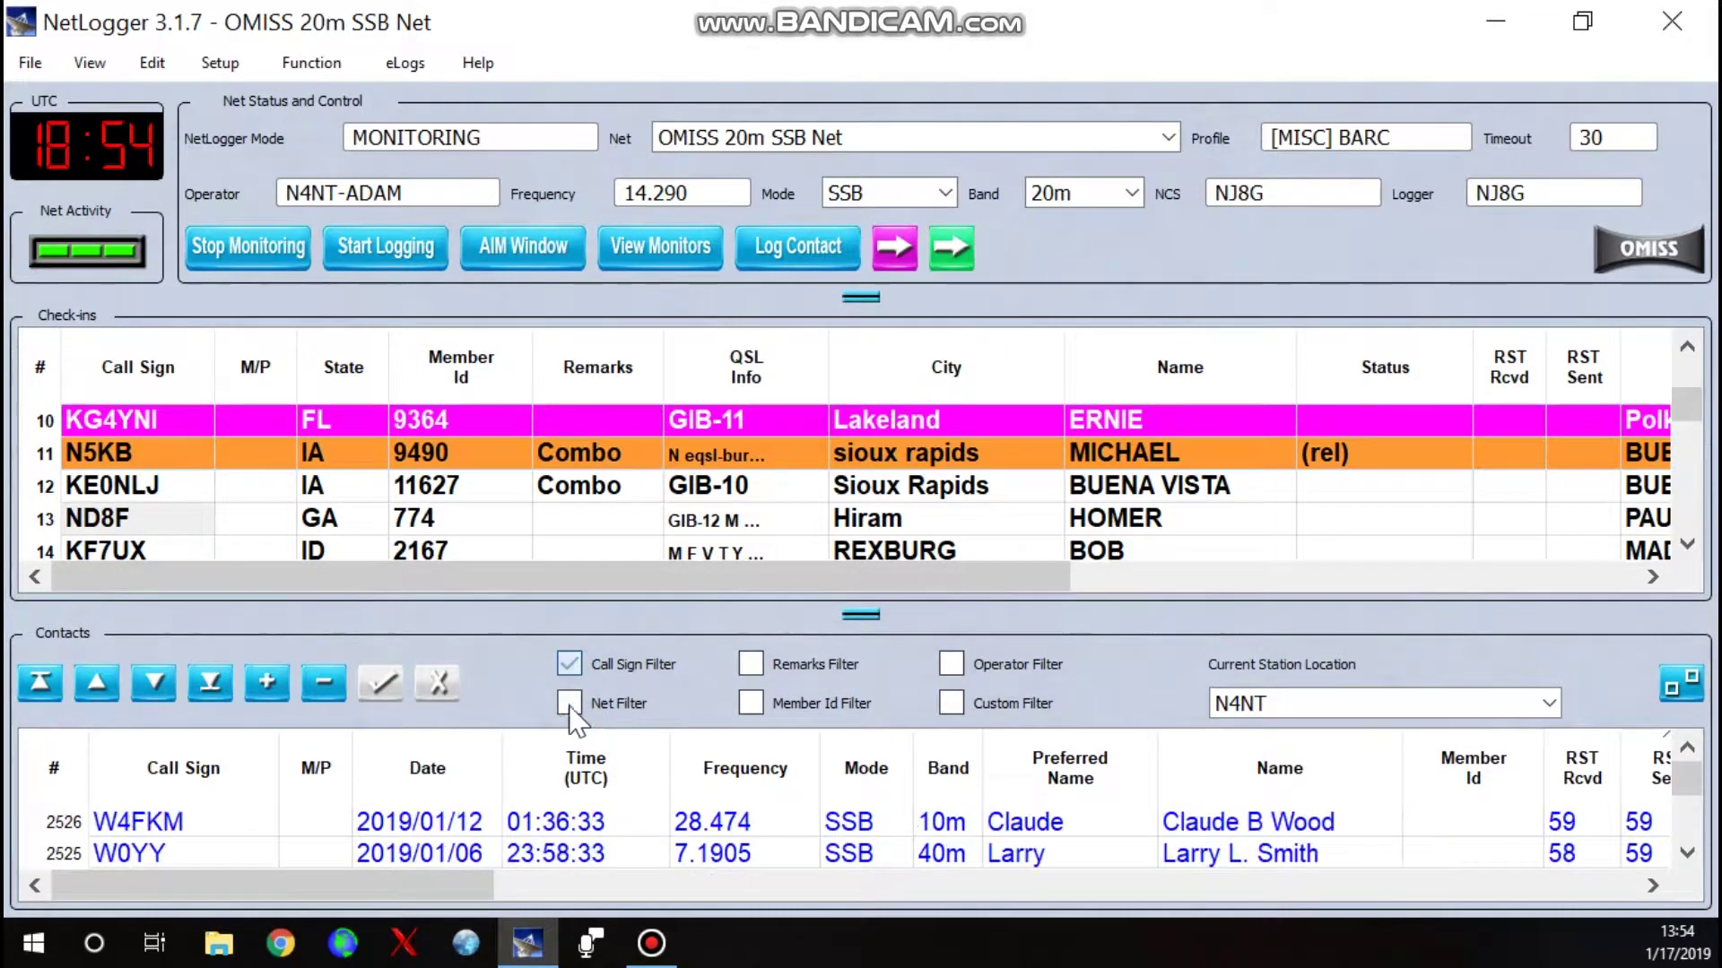
left_click(570, 705)
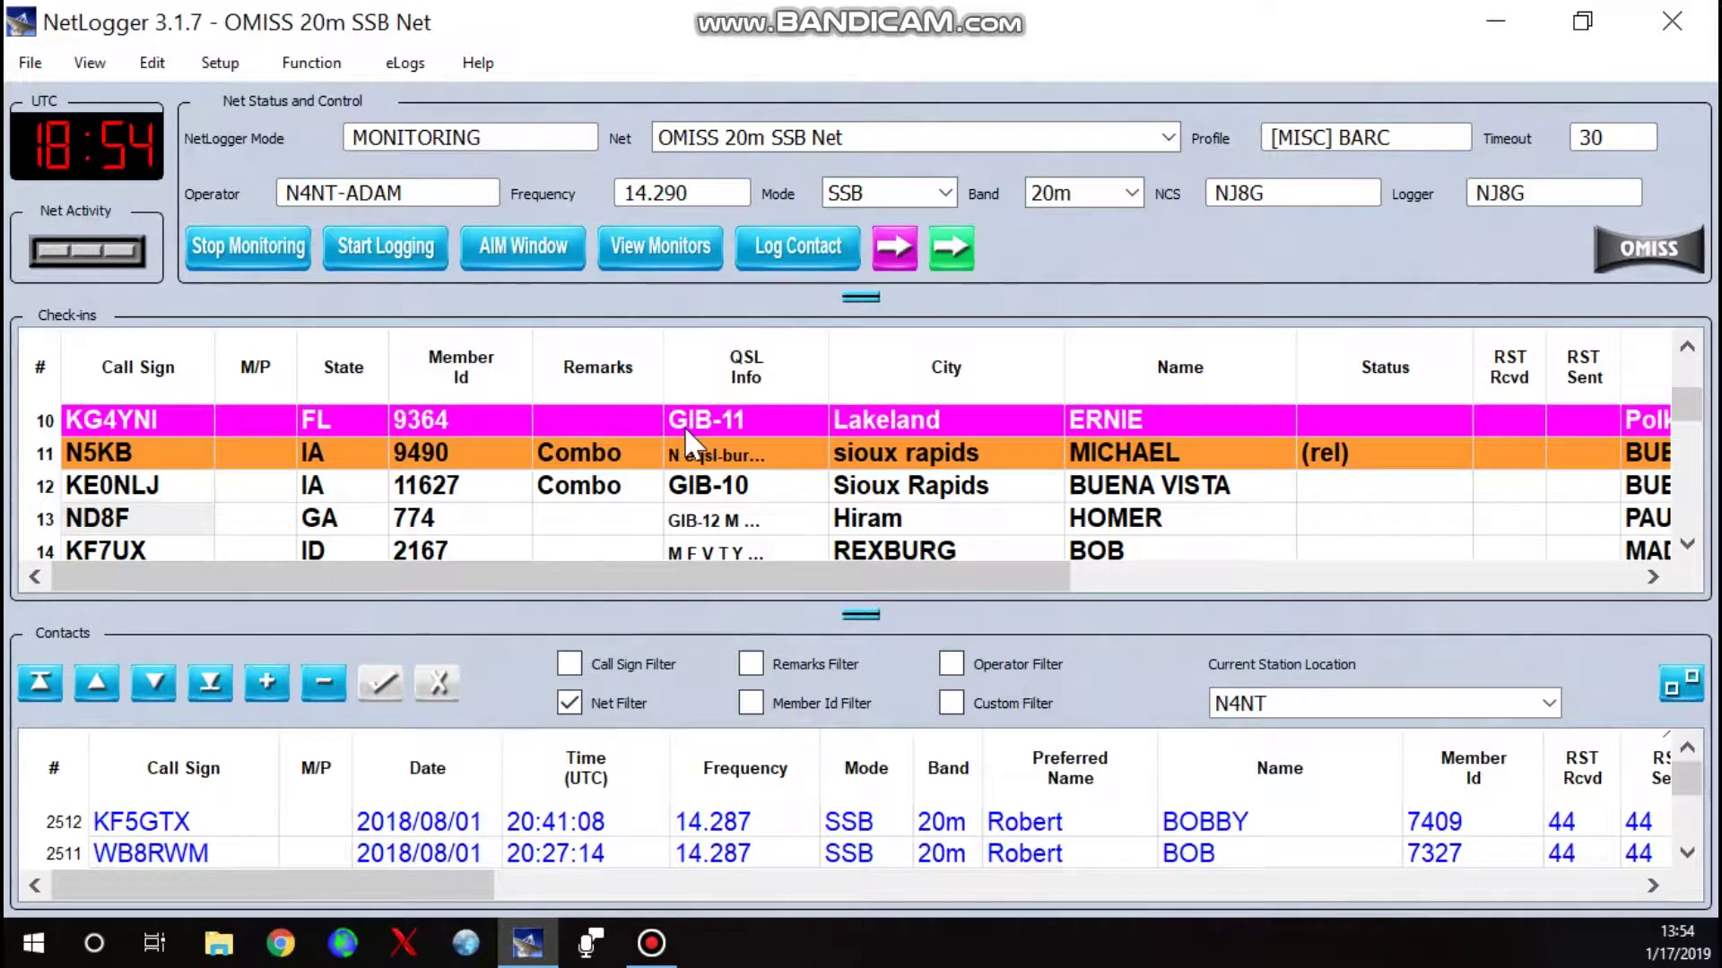
left_click(117, 524)
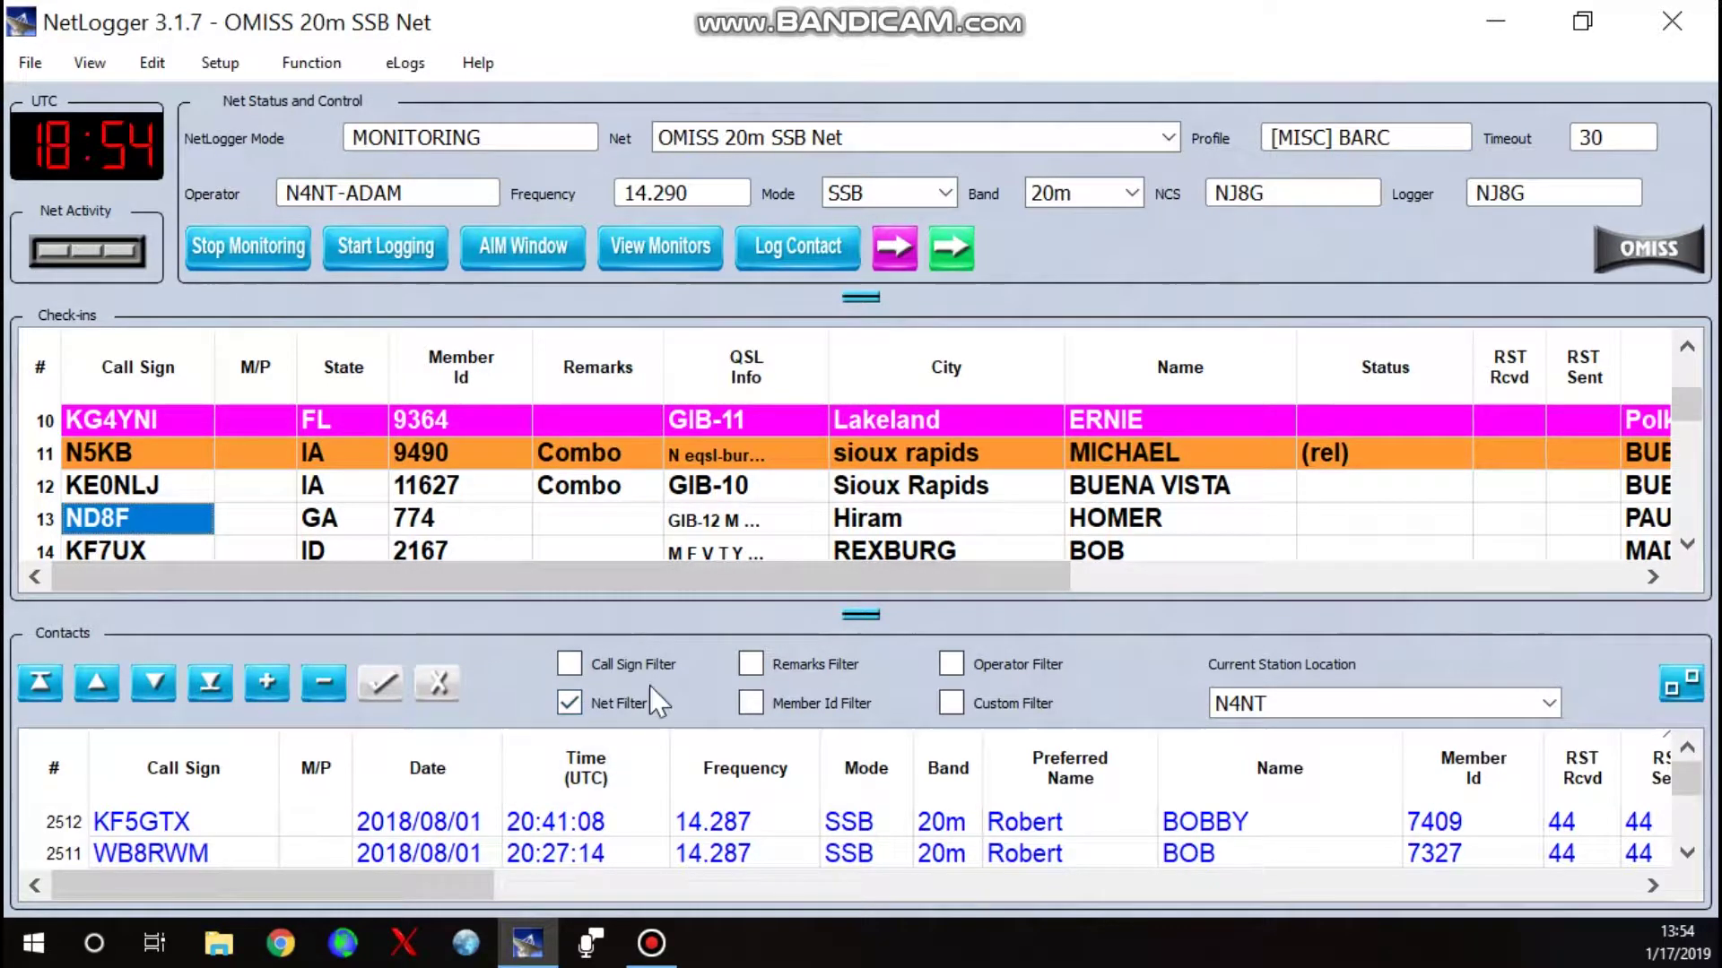
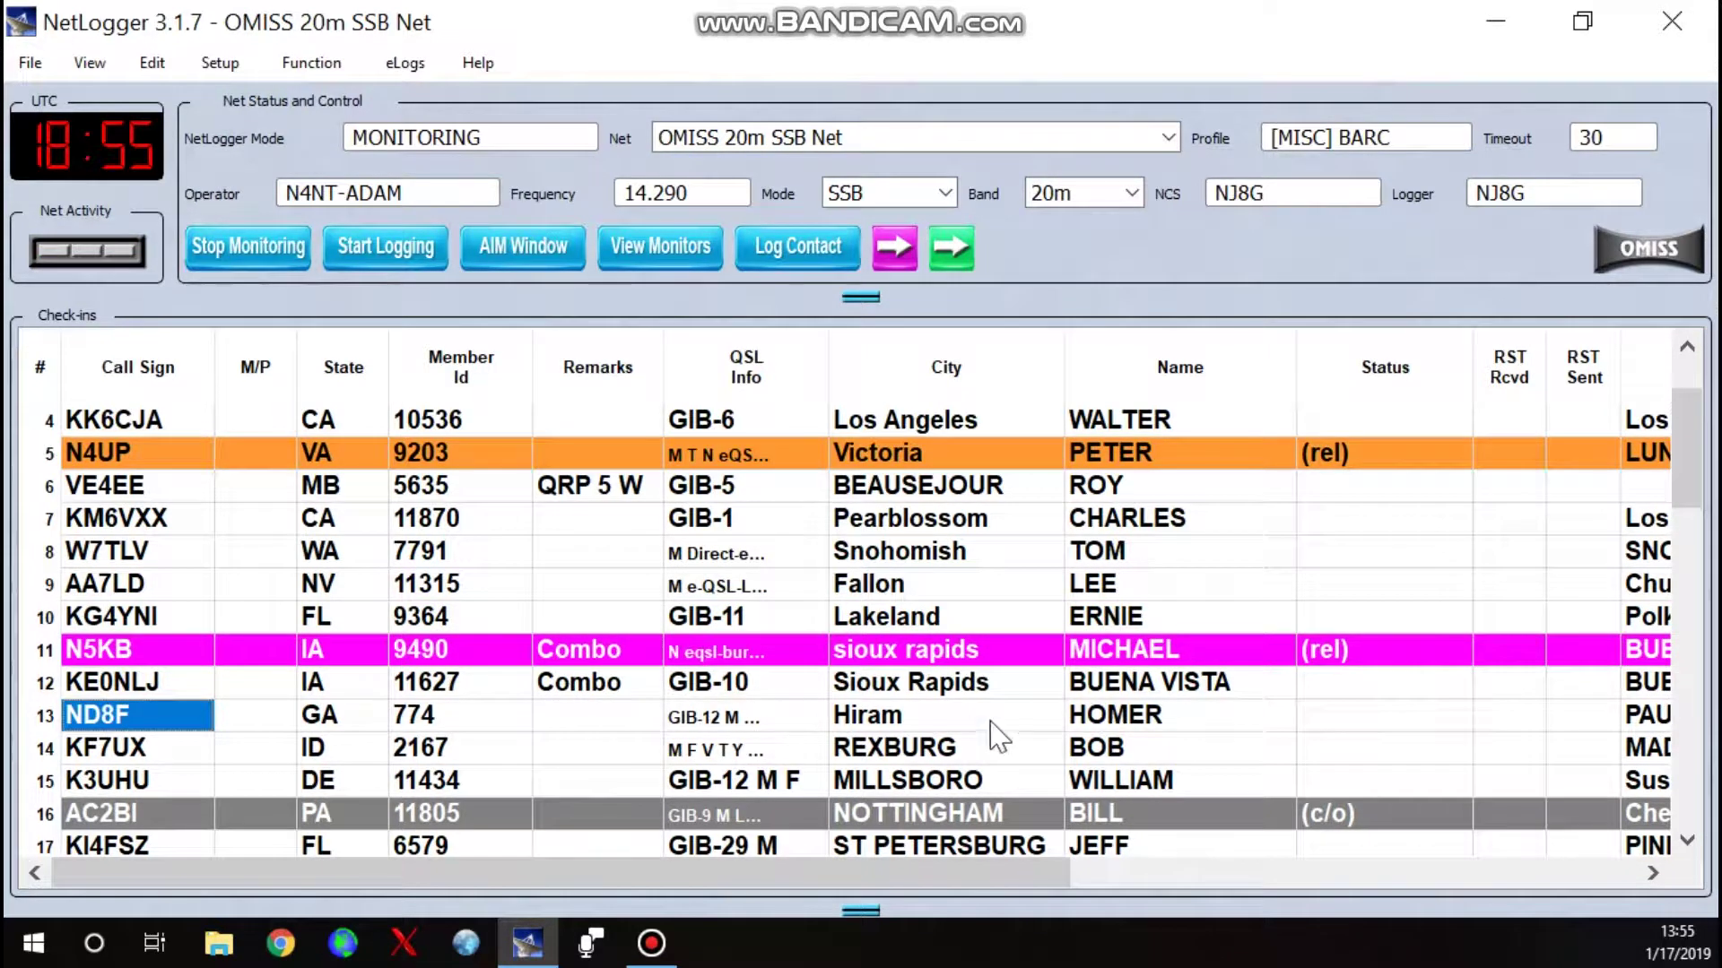
left_click(1580, 719)
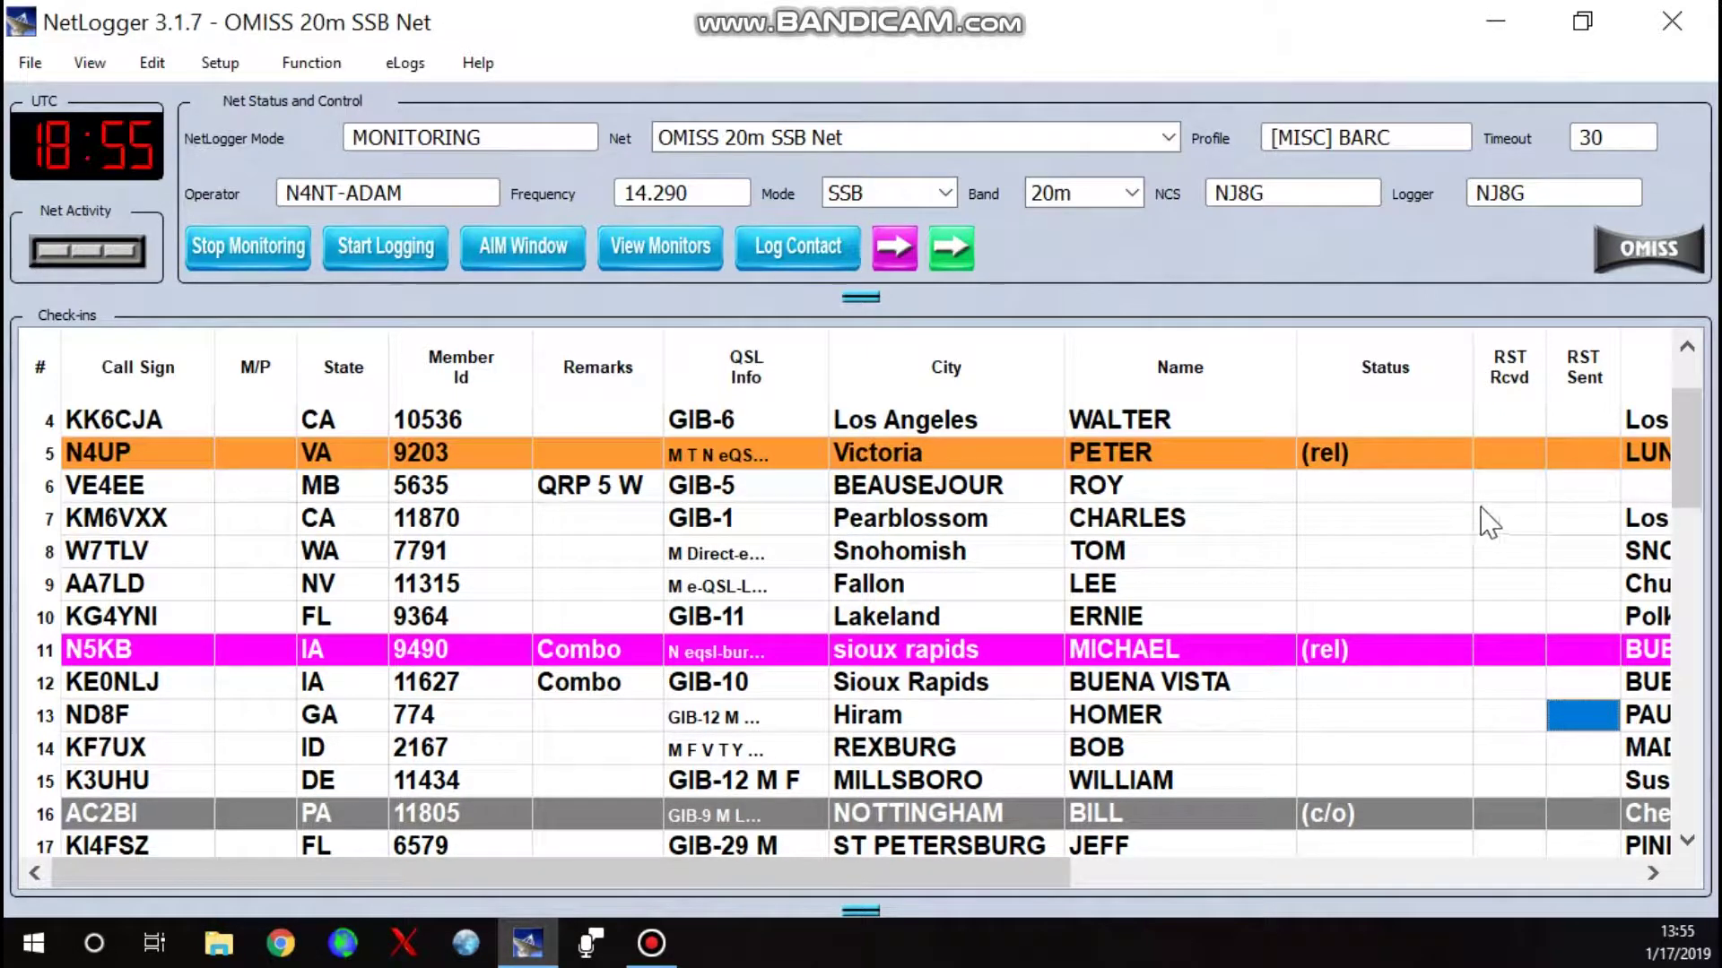
type("59")
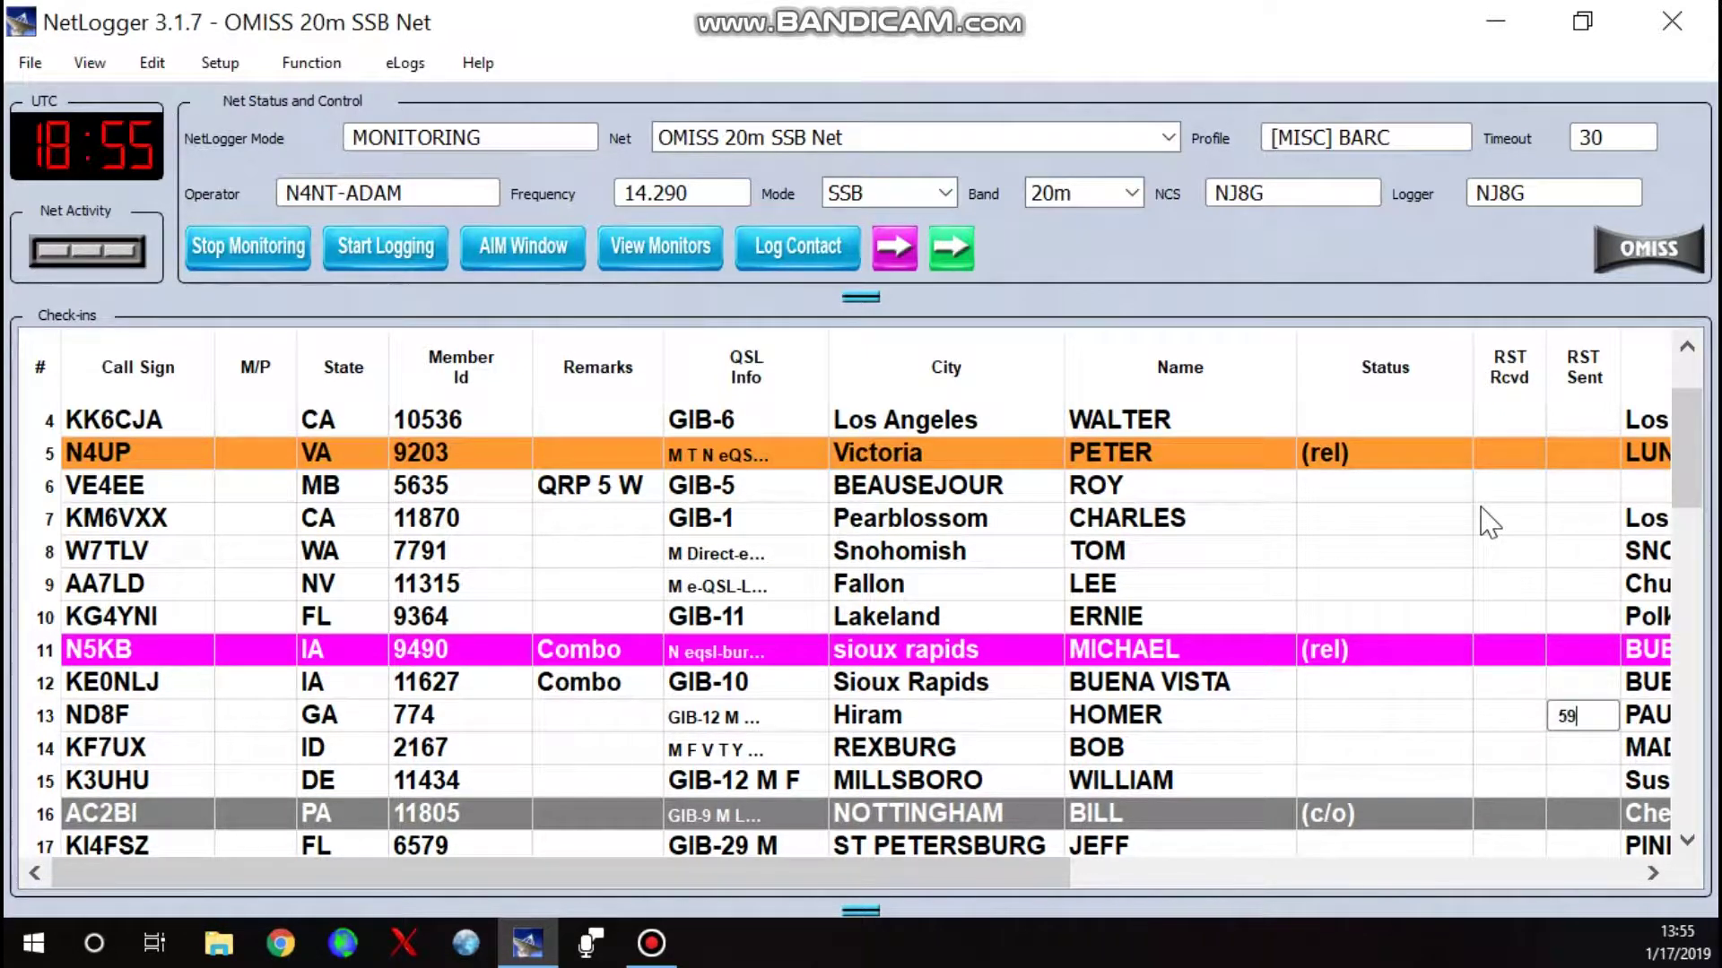
left_click(1511, 718)
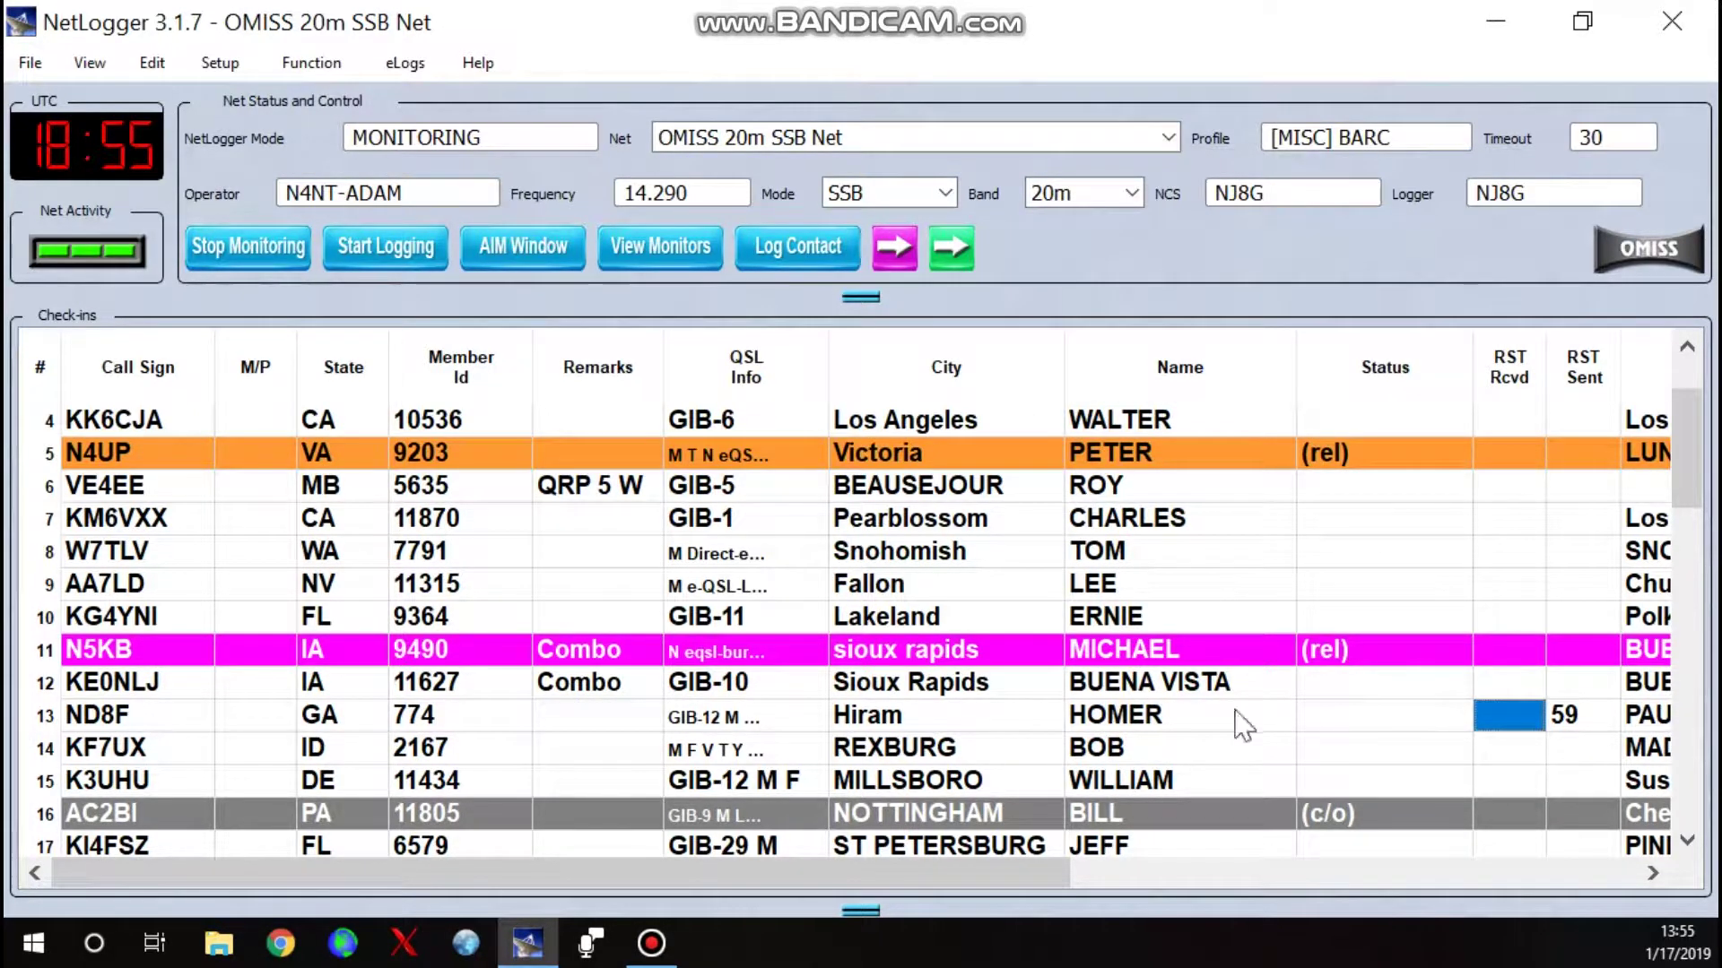
left_click(1580, 556)
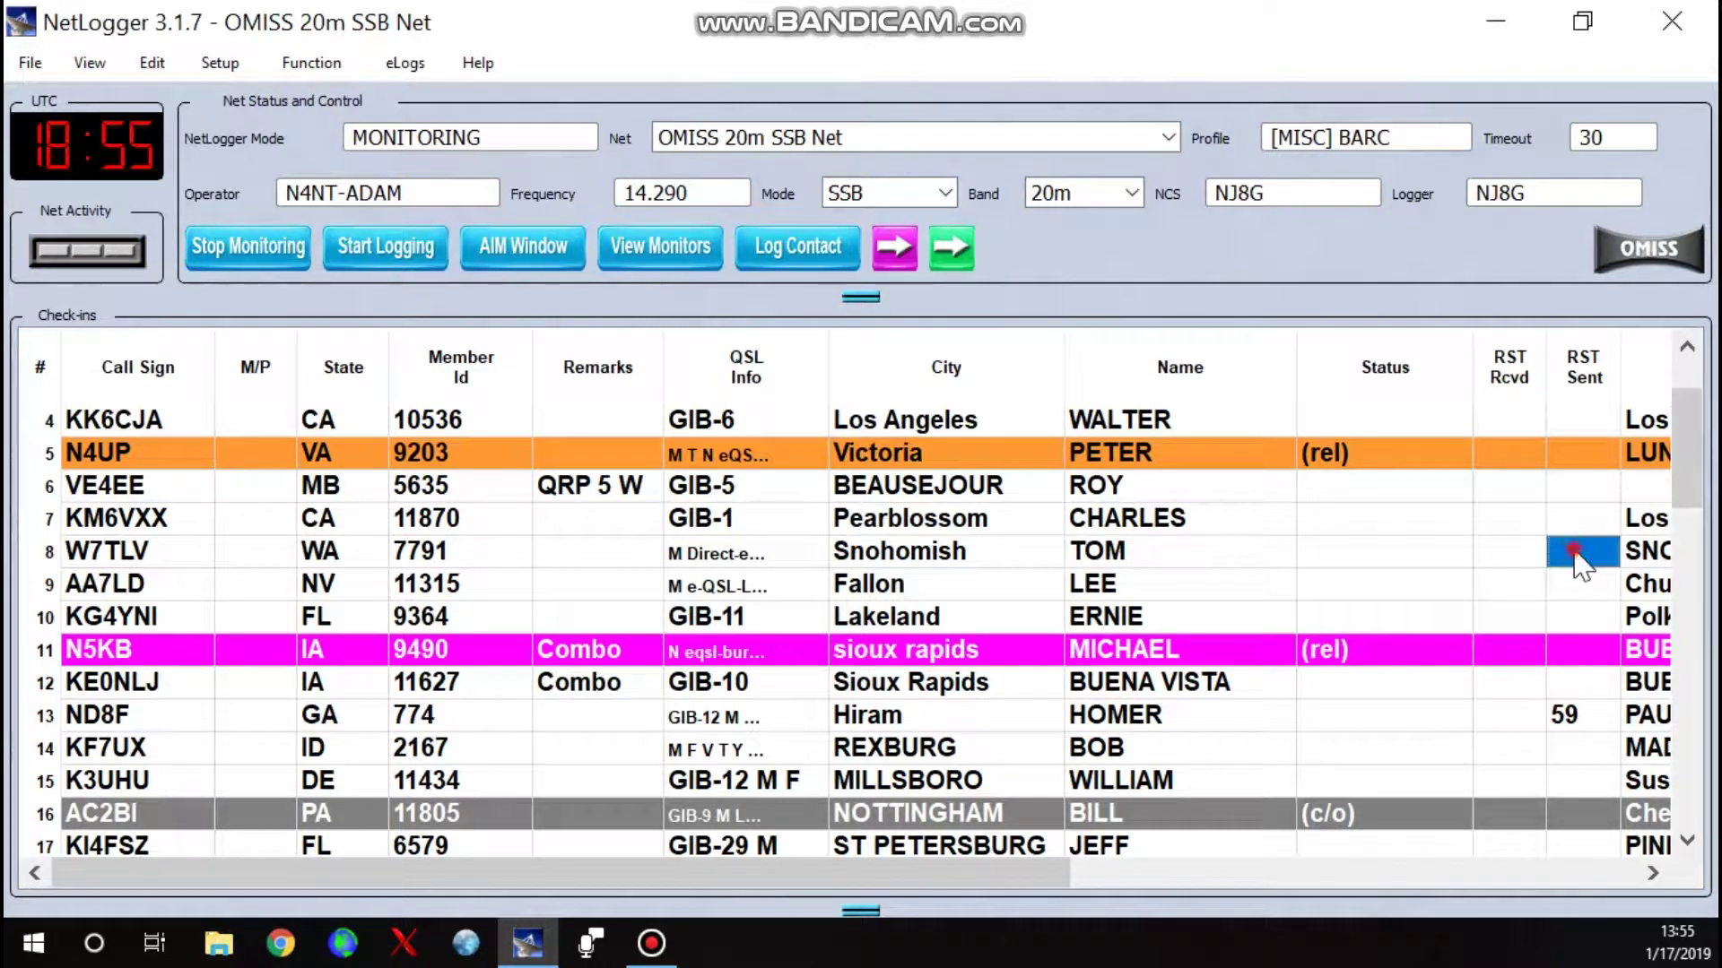
type("44")
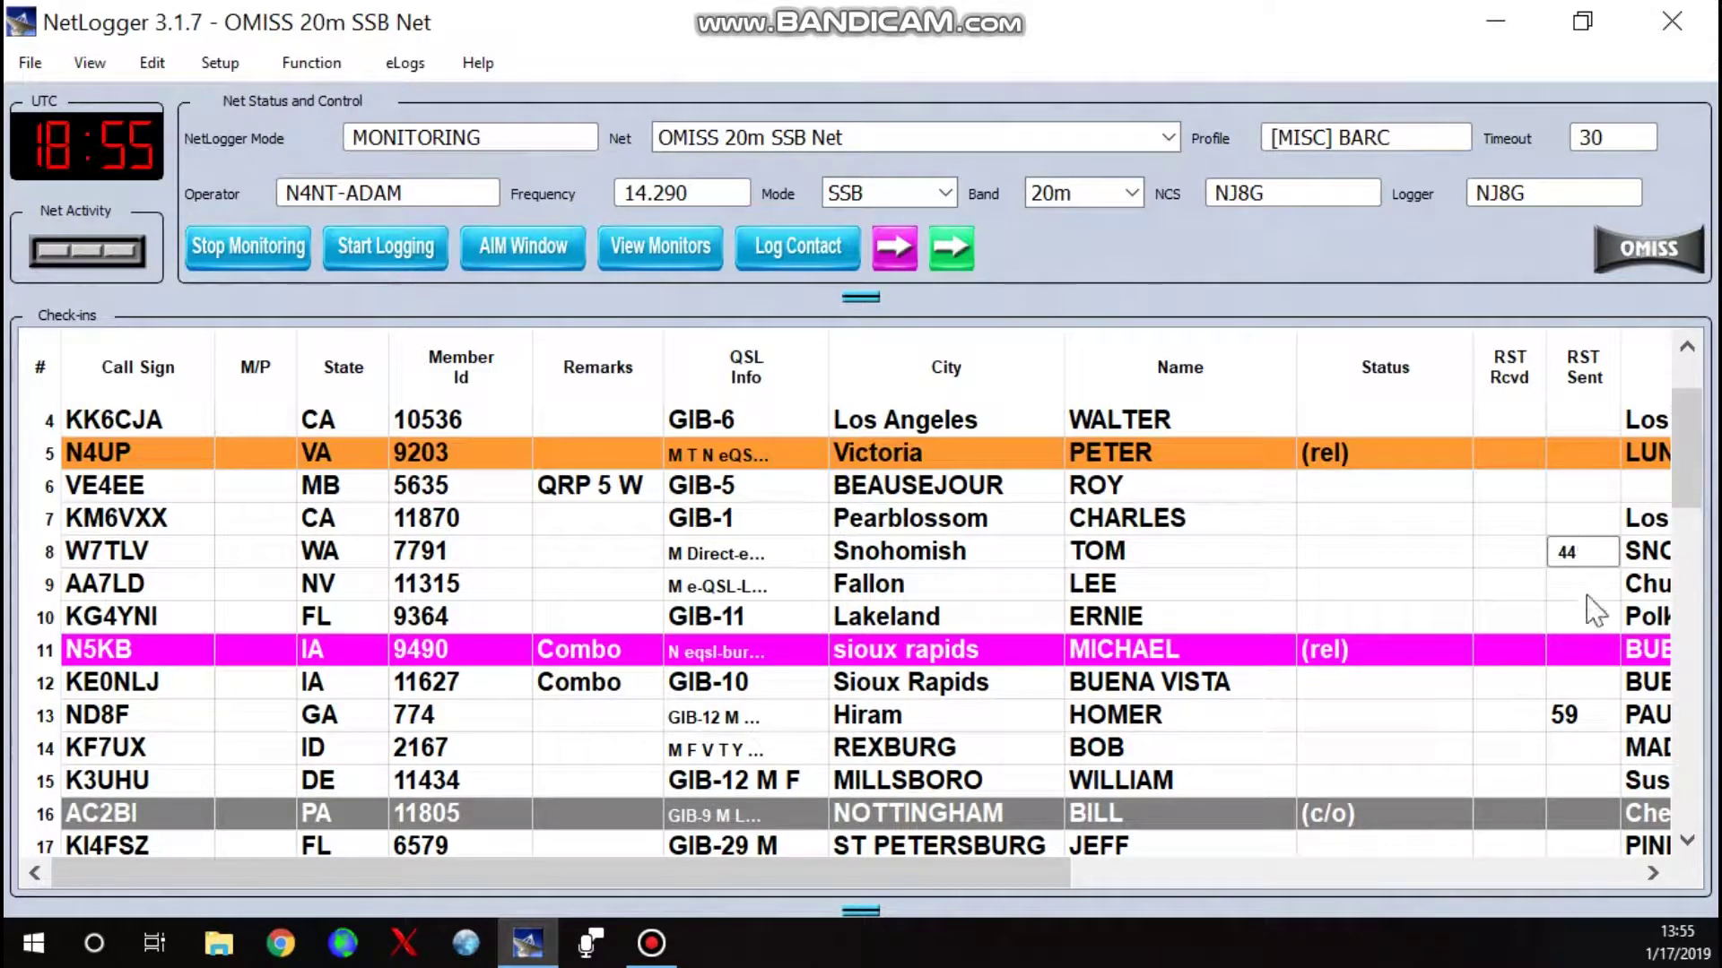
key("Return")
scroll(1565, 650, "up", 1)
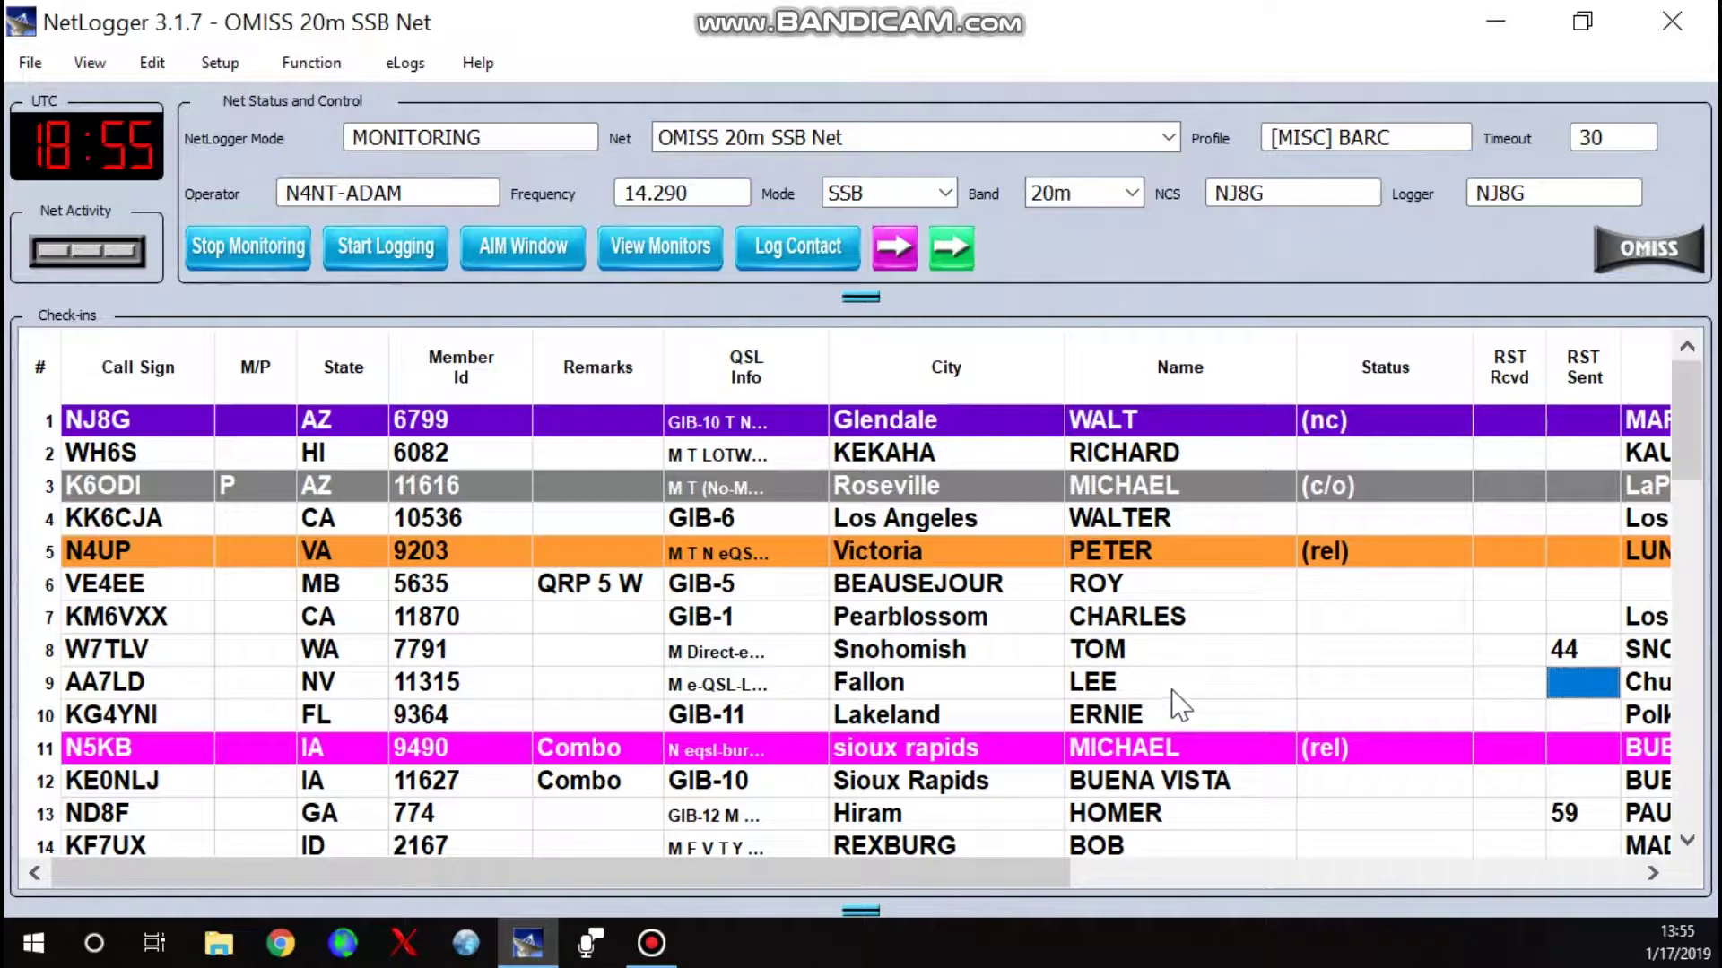
Step: Sort the check-ins by RST Sent and enter an RST Rcvd of 59 for ND8F
left_click(1585, 368)
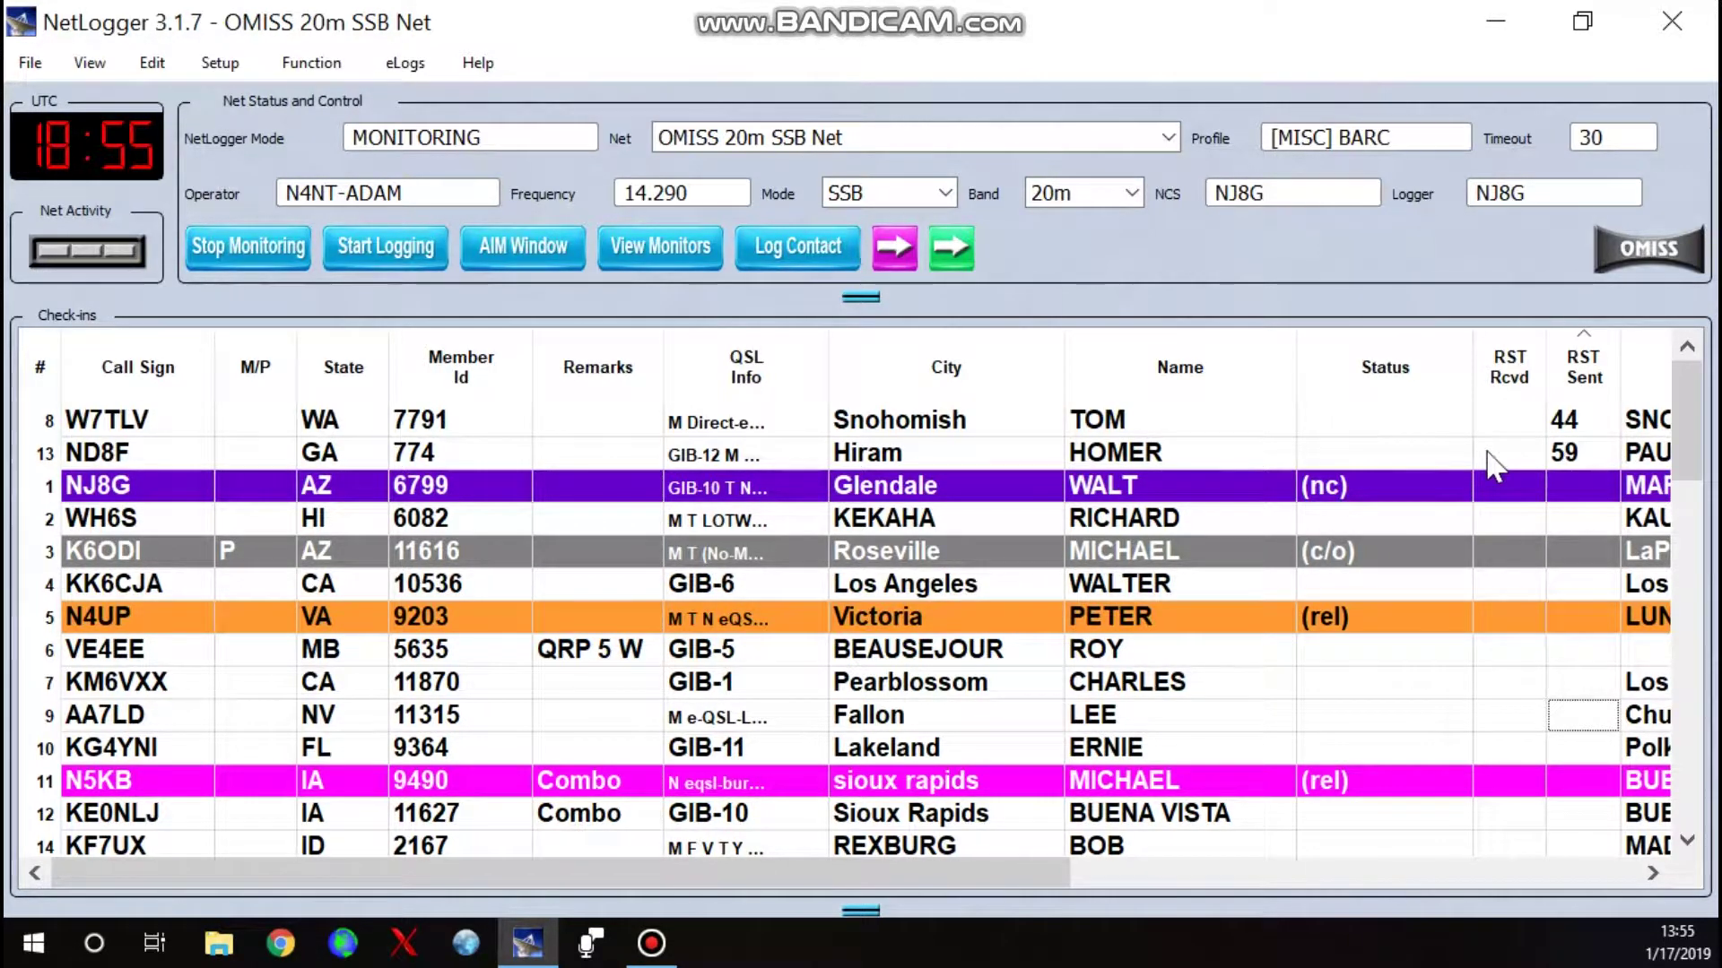
type("5")
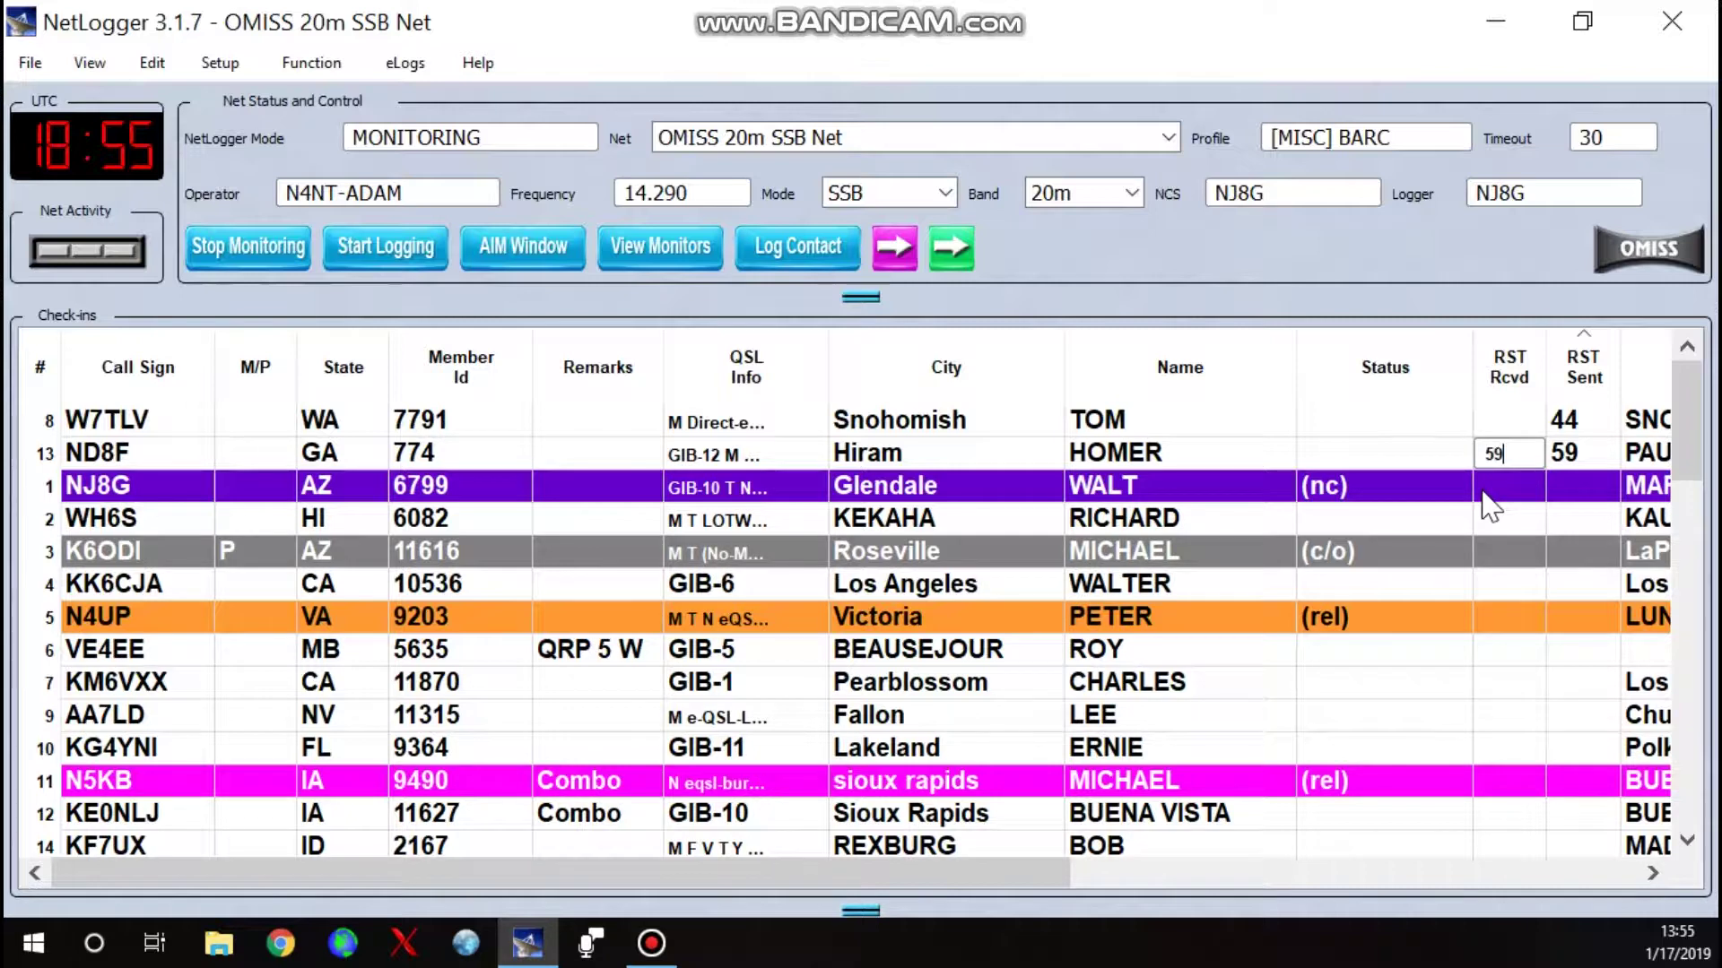
type("9")
left_click(1386, 455)
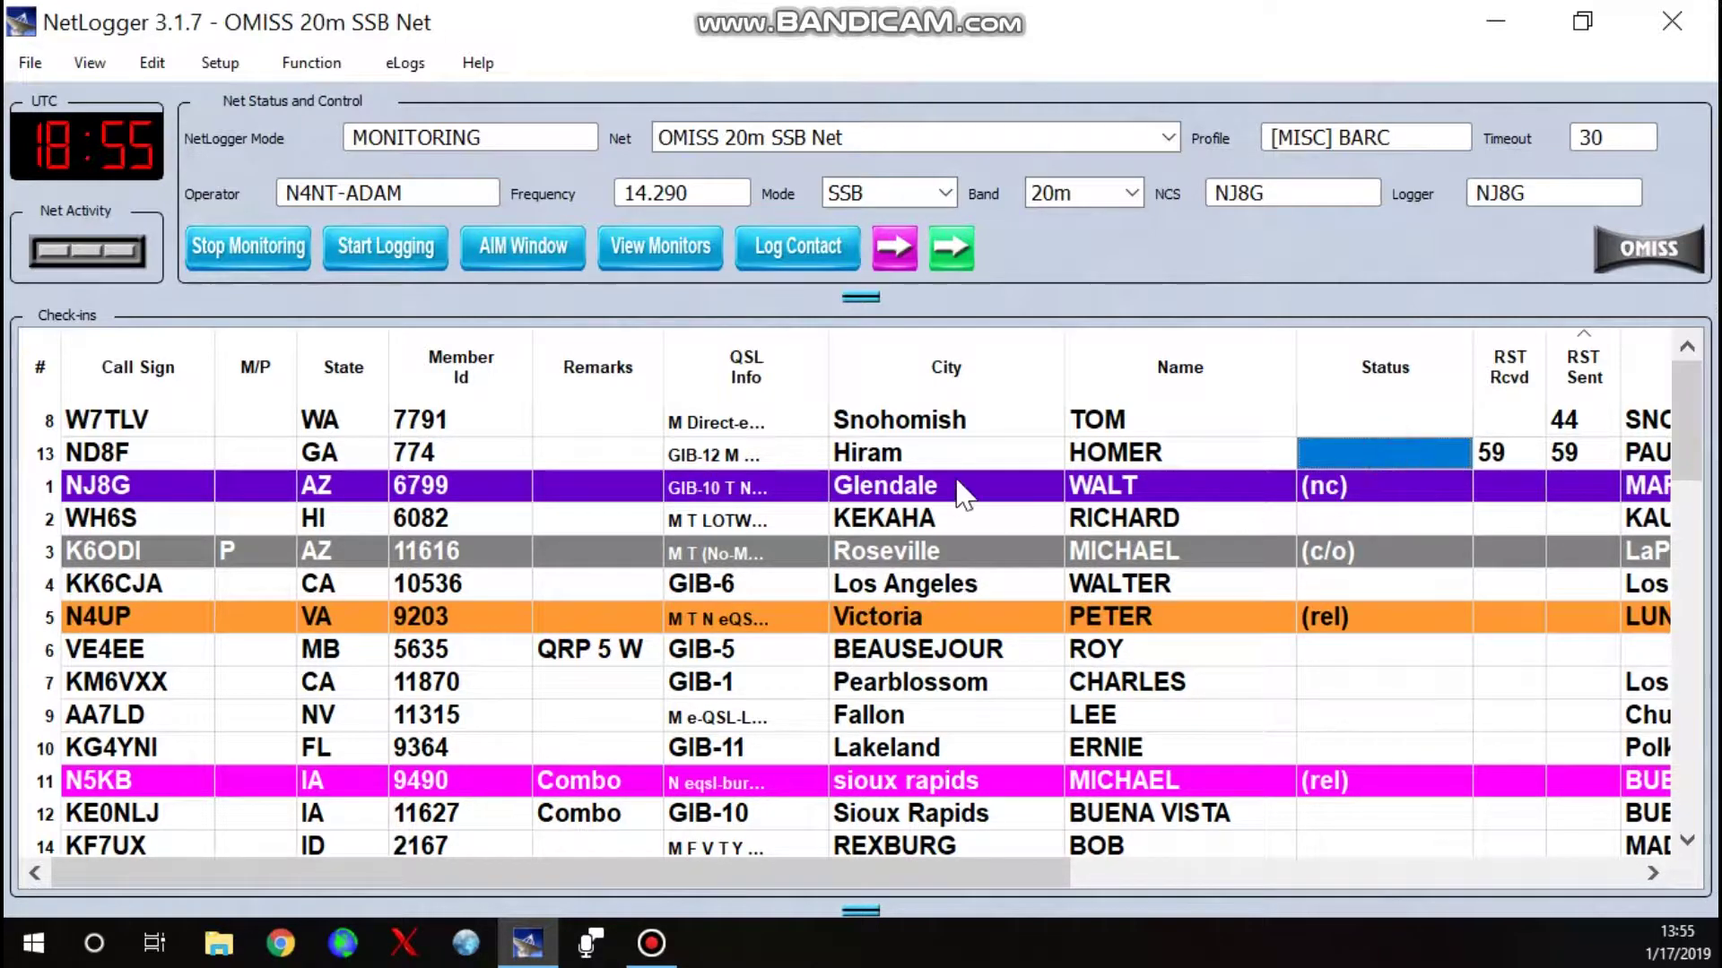
Step: Log the contact with check-in ND8F
left_click(144, 450)
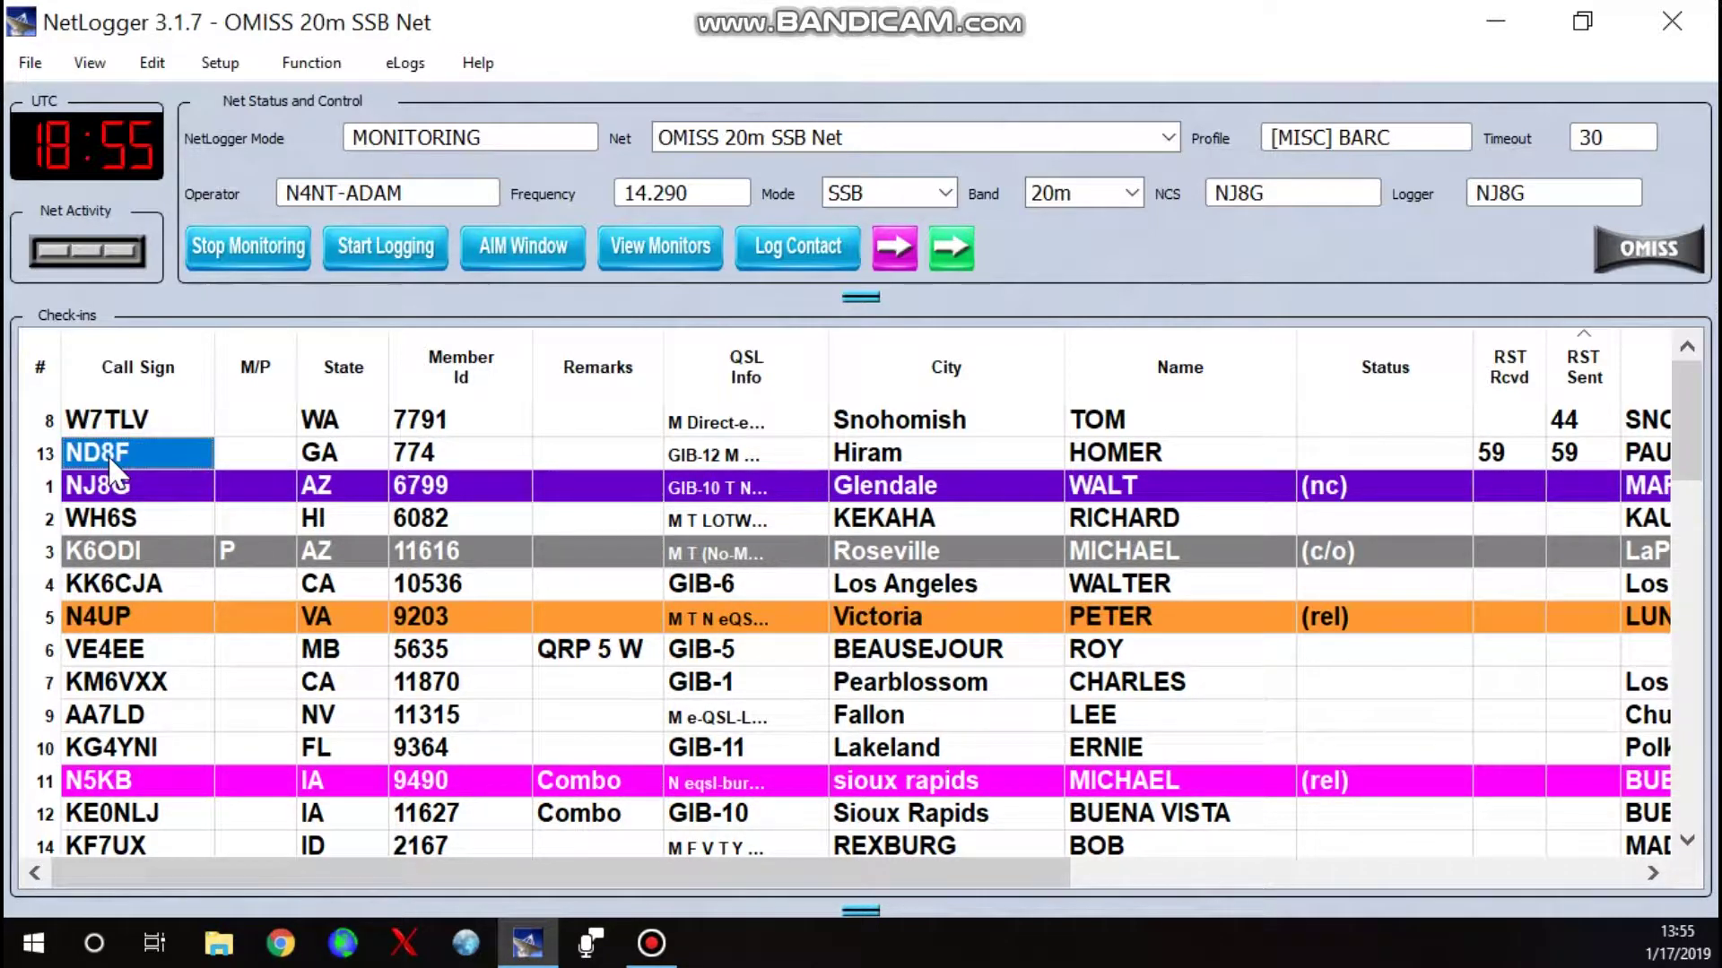
right_click(111, 466)
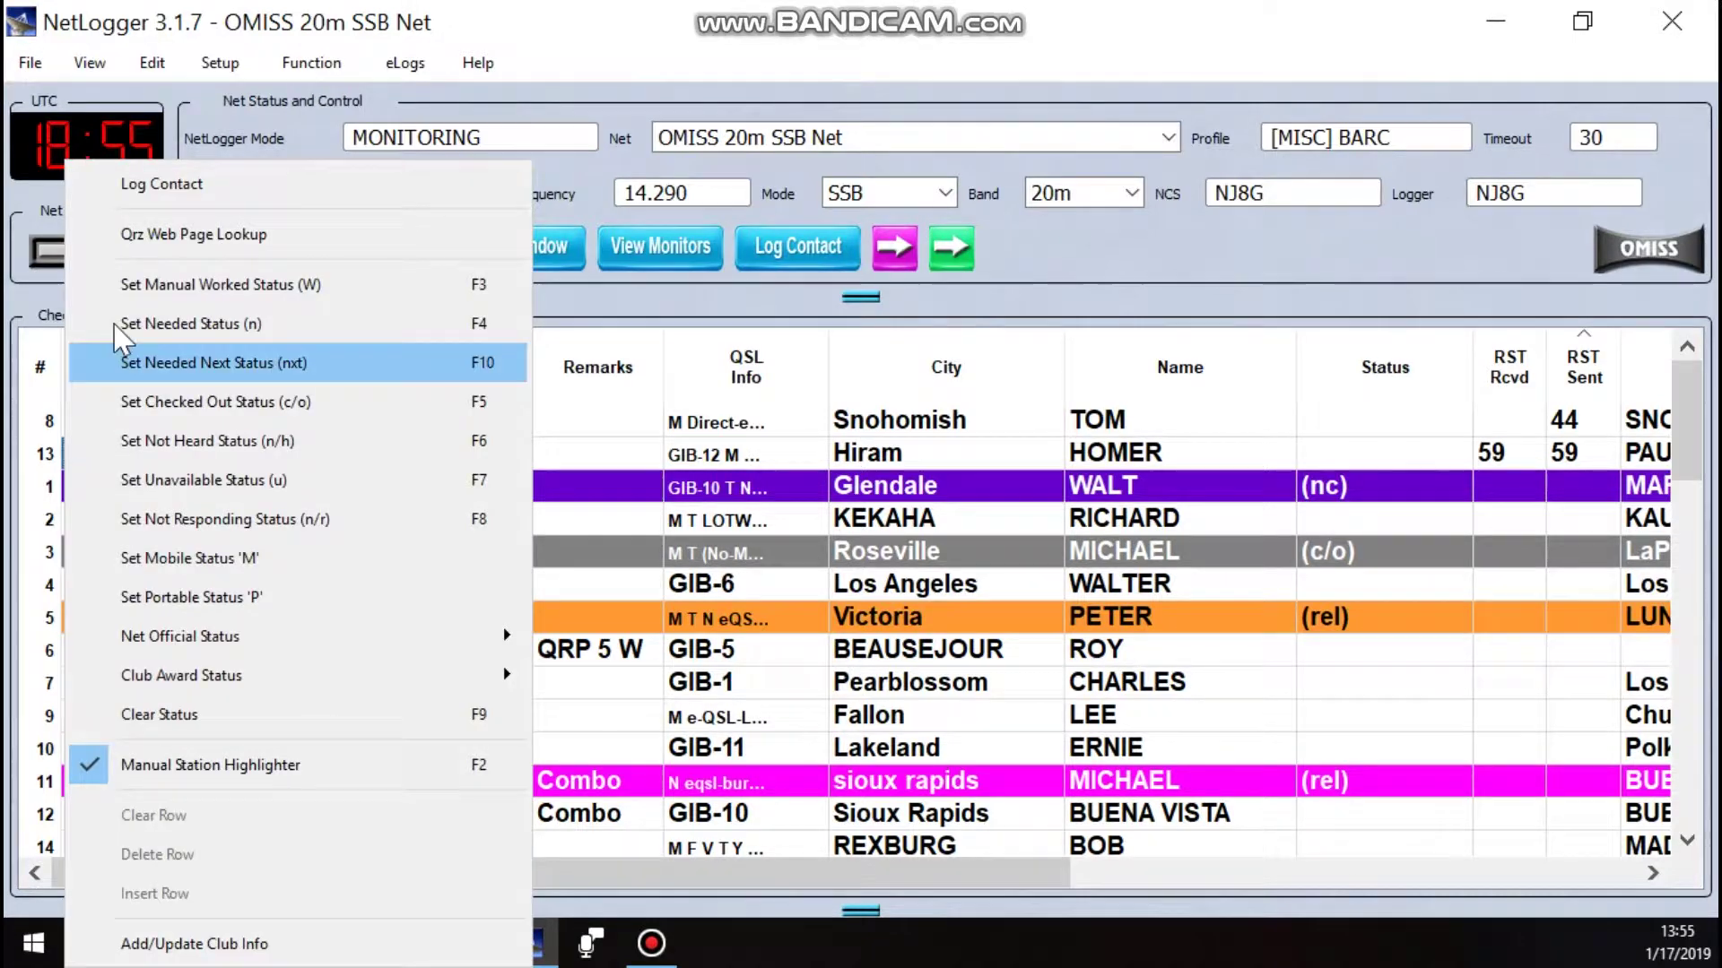
left_click(150, 190)
left_click_drag(882, 910, 861, 635)
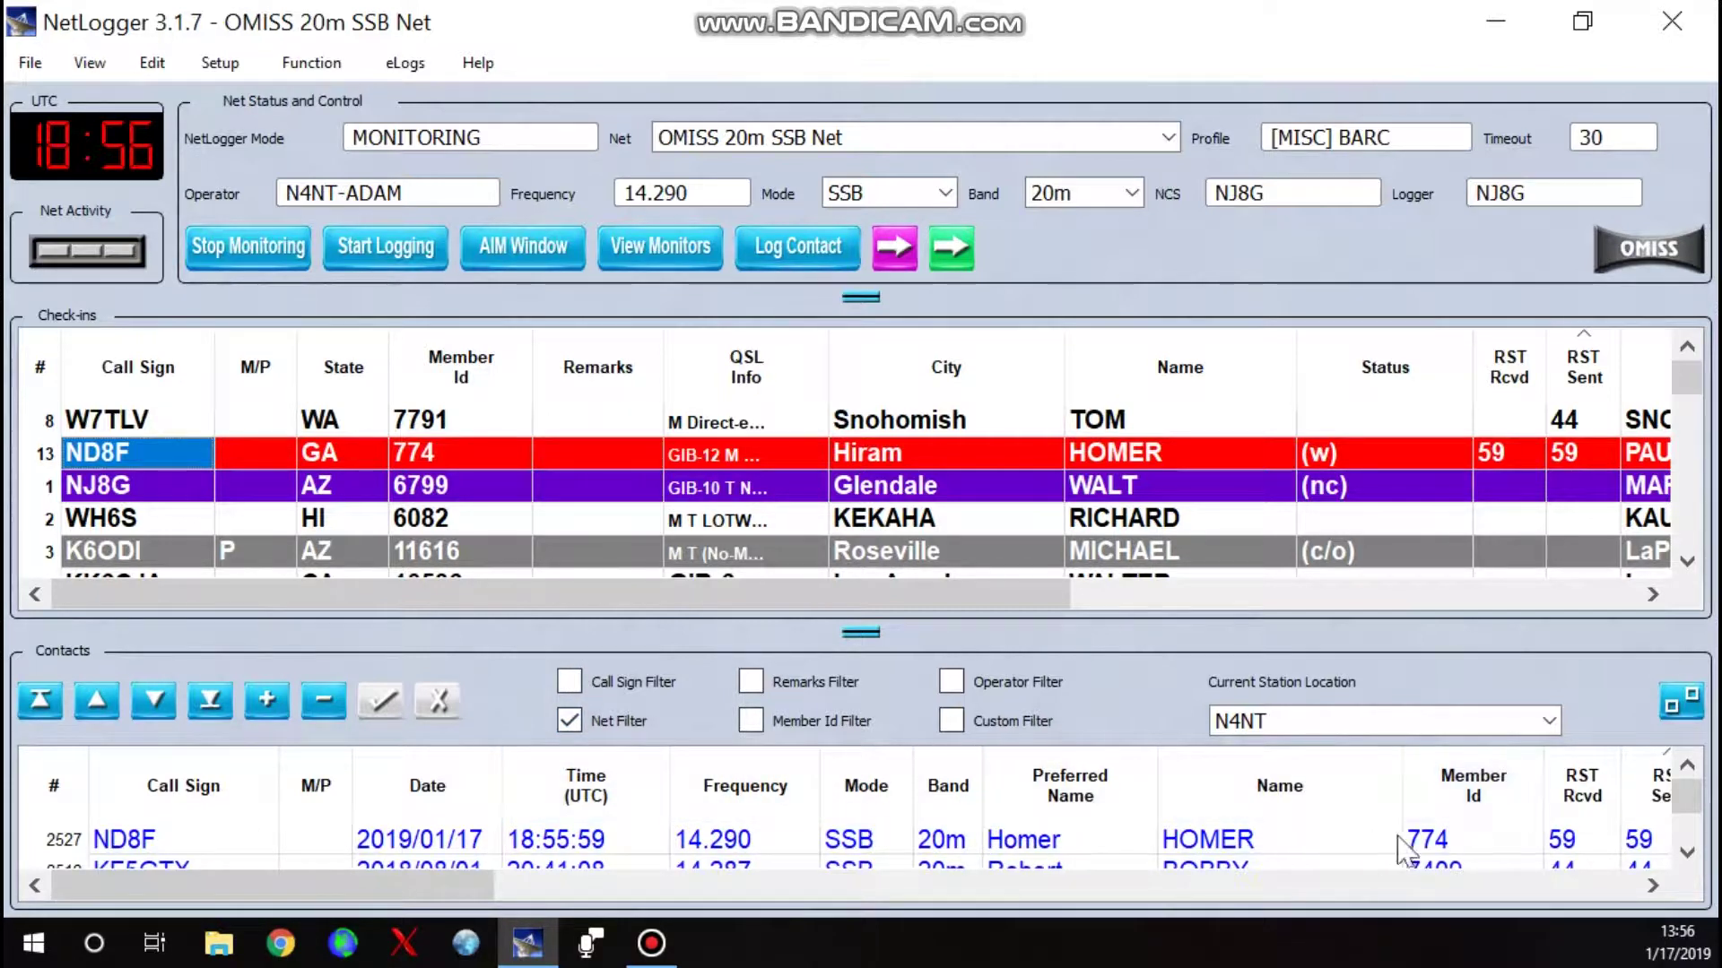
left_click(565, 713)
left_click(569, 681)
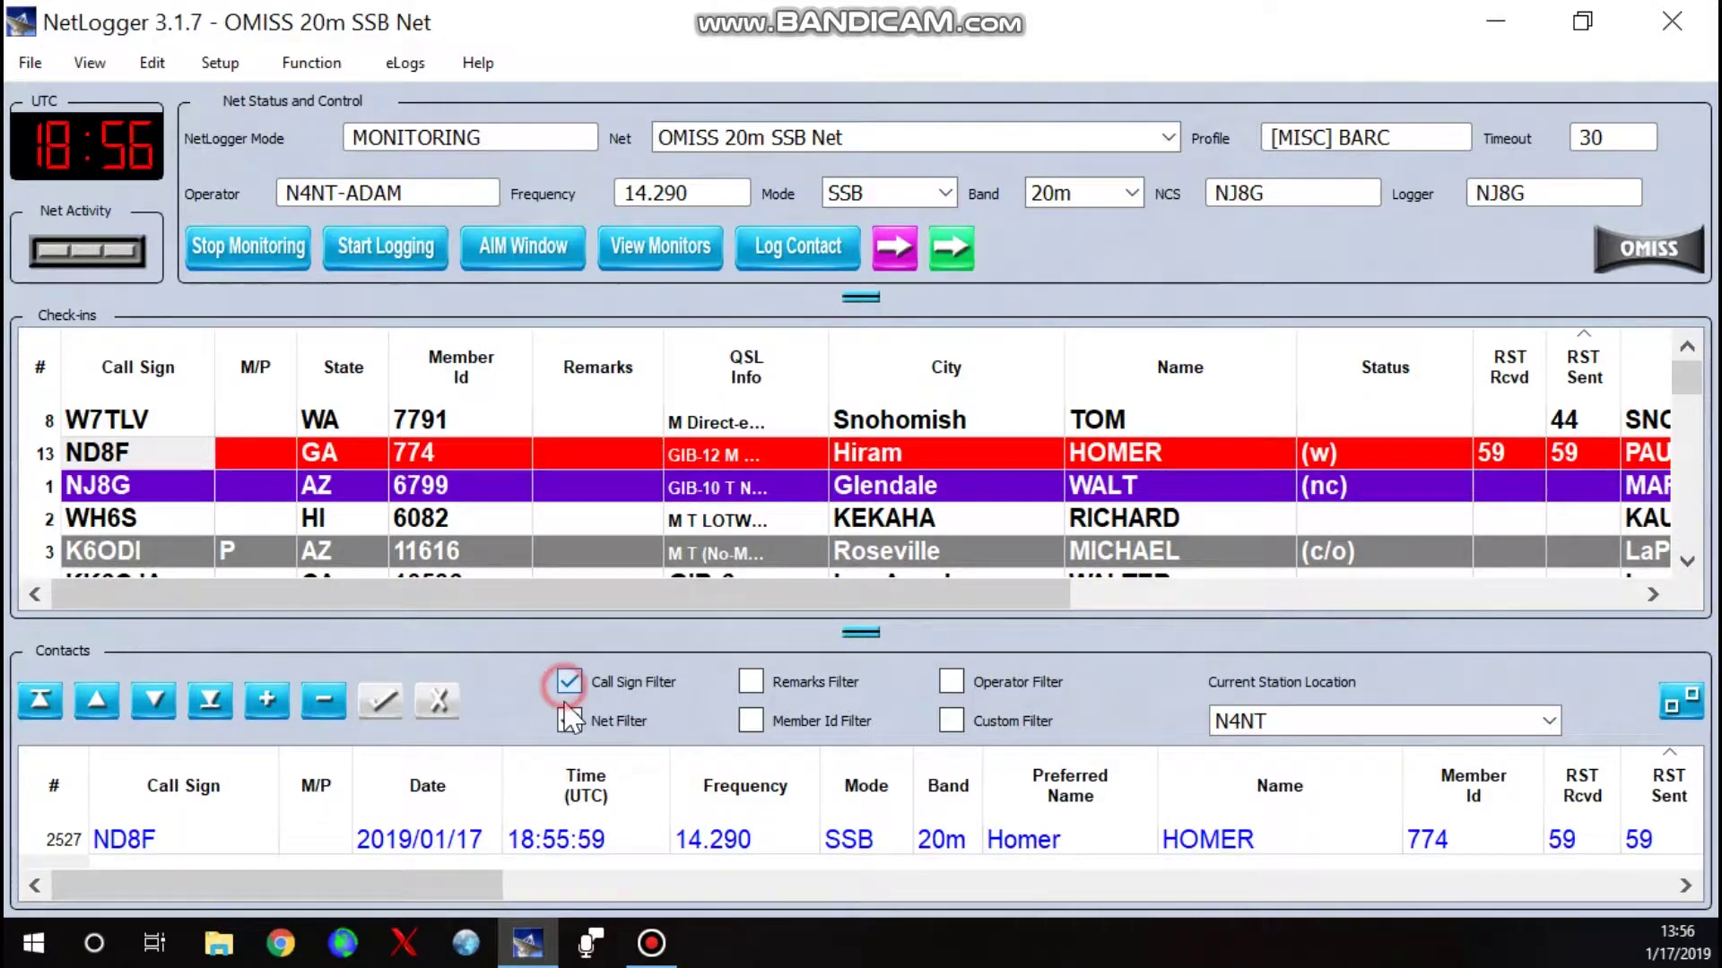
left_click(568, 681)
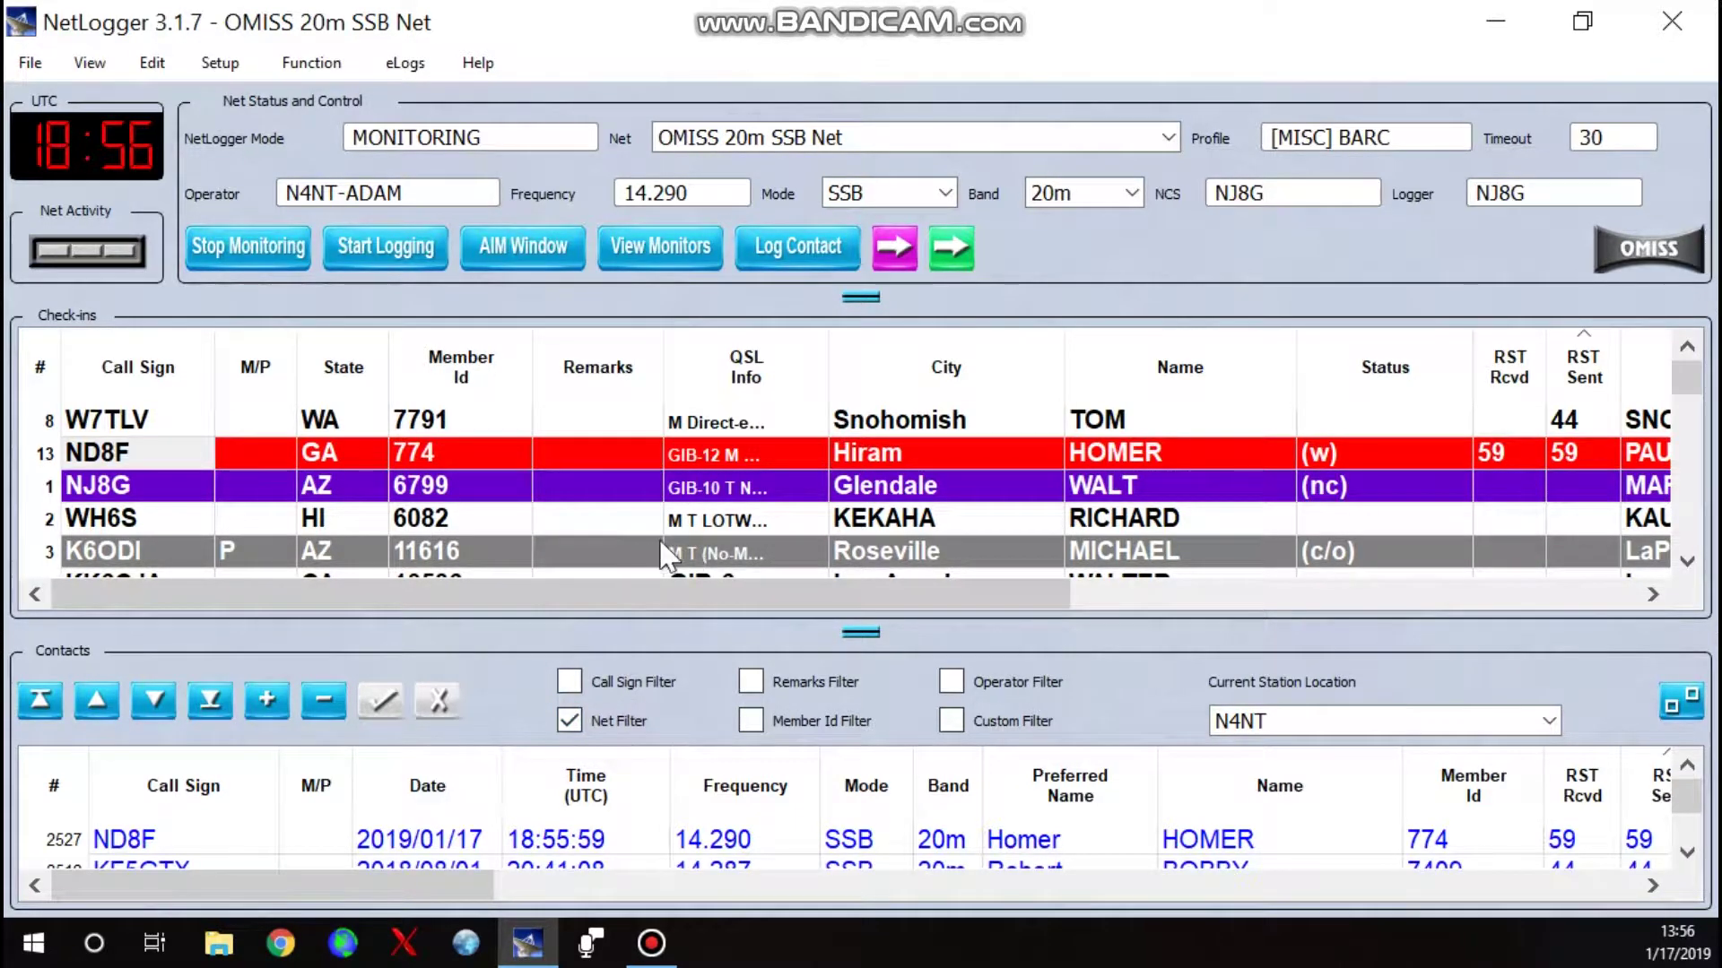
left_click_drag(861, 632, 870, 901)
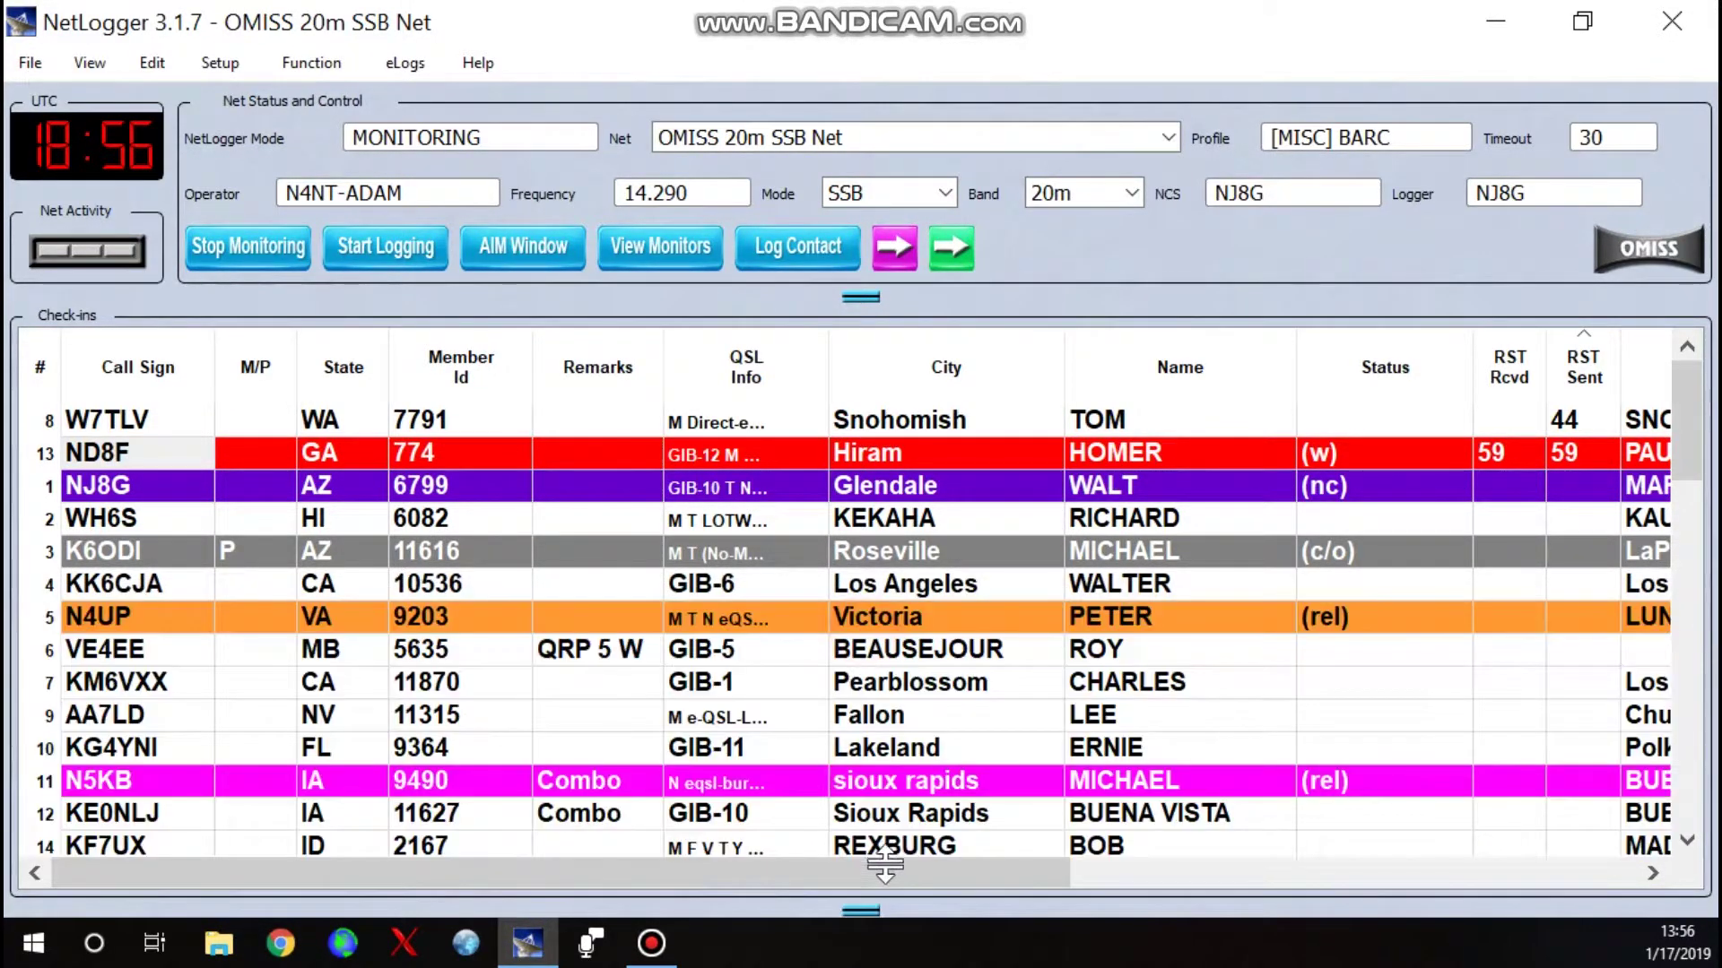
Step: Open the net's instant message window and place it beside the un-maximized main window
left_click(249, 486)
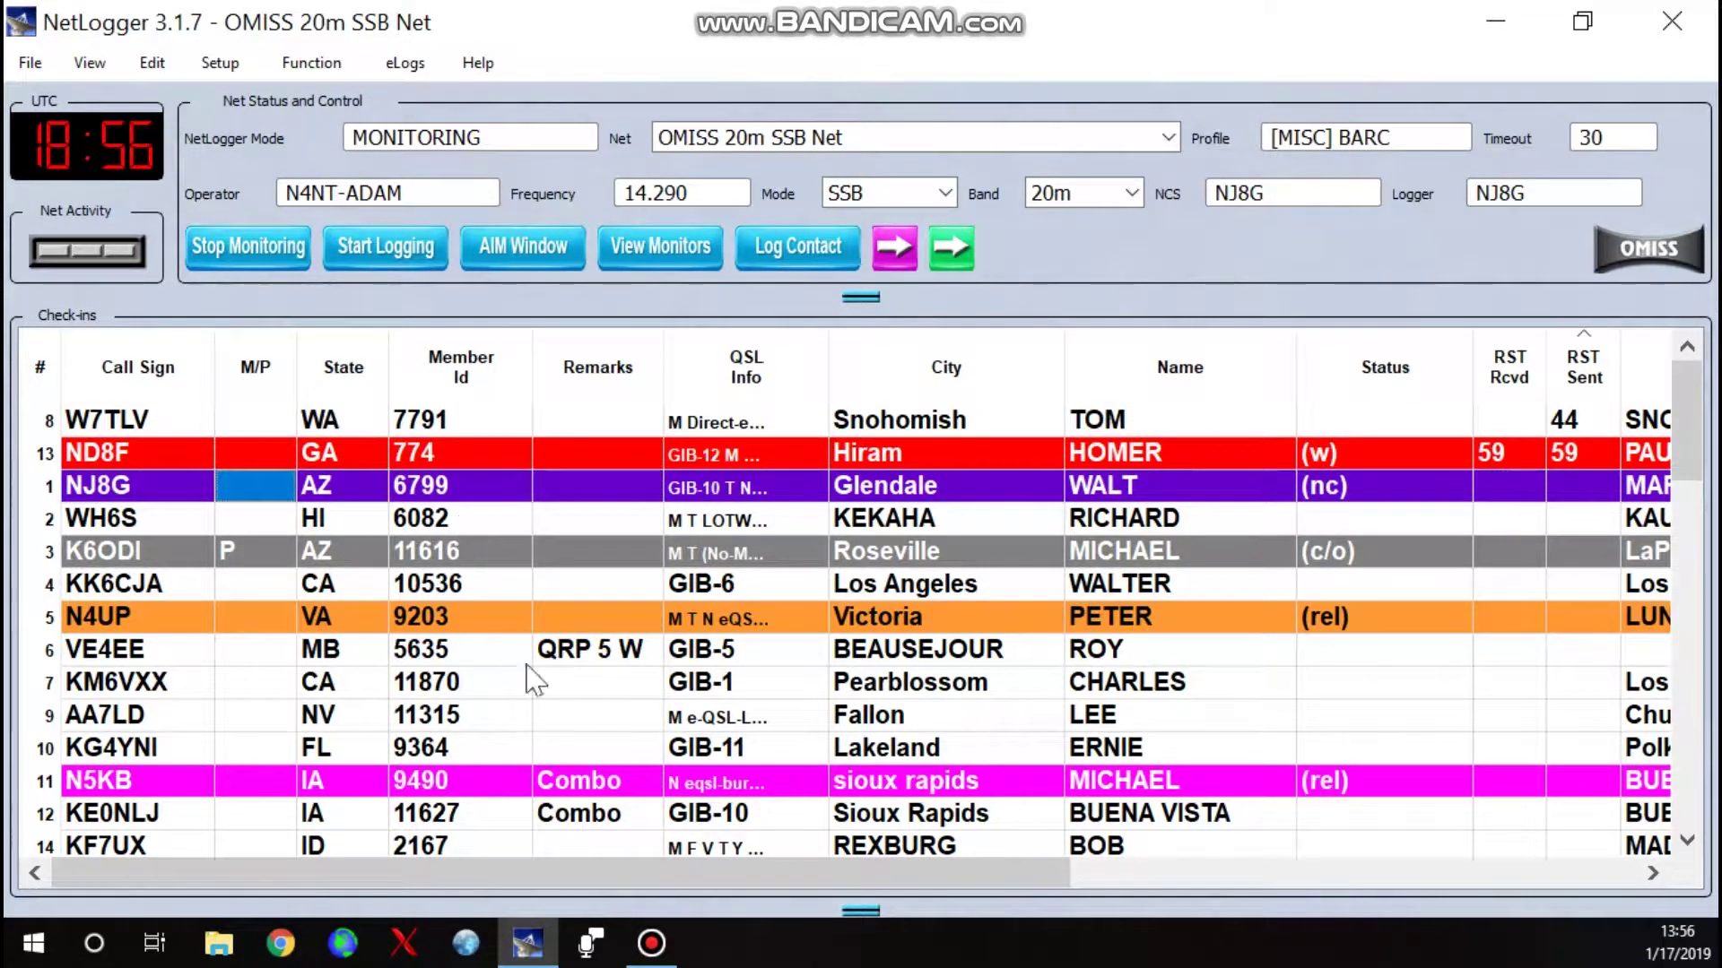
left_click_drag(867, 910, 901, 933)
left_click(518, 251)
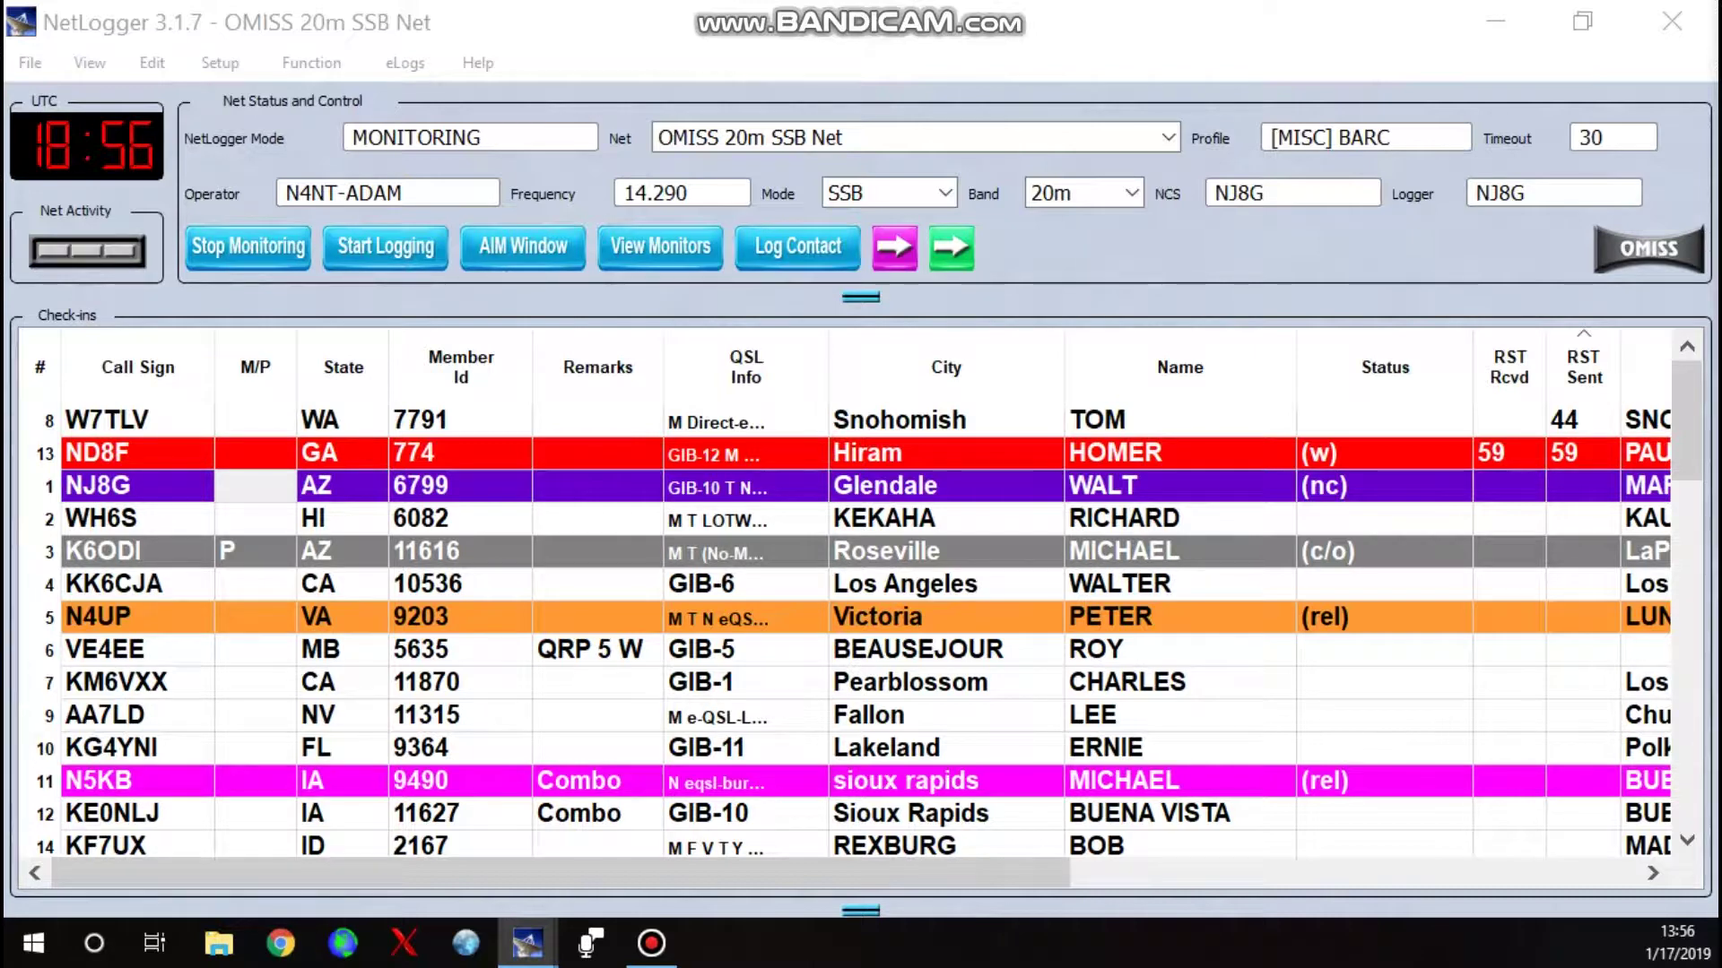
left_click_drag(1708, 23, 1163, 31)
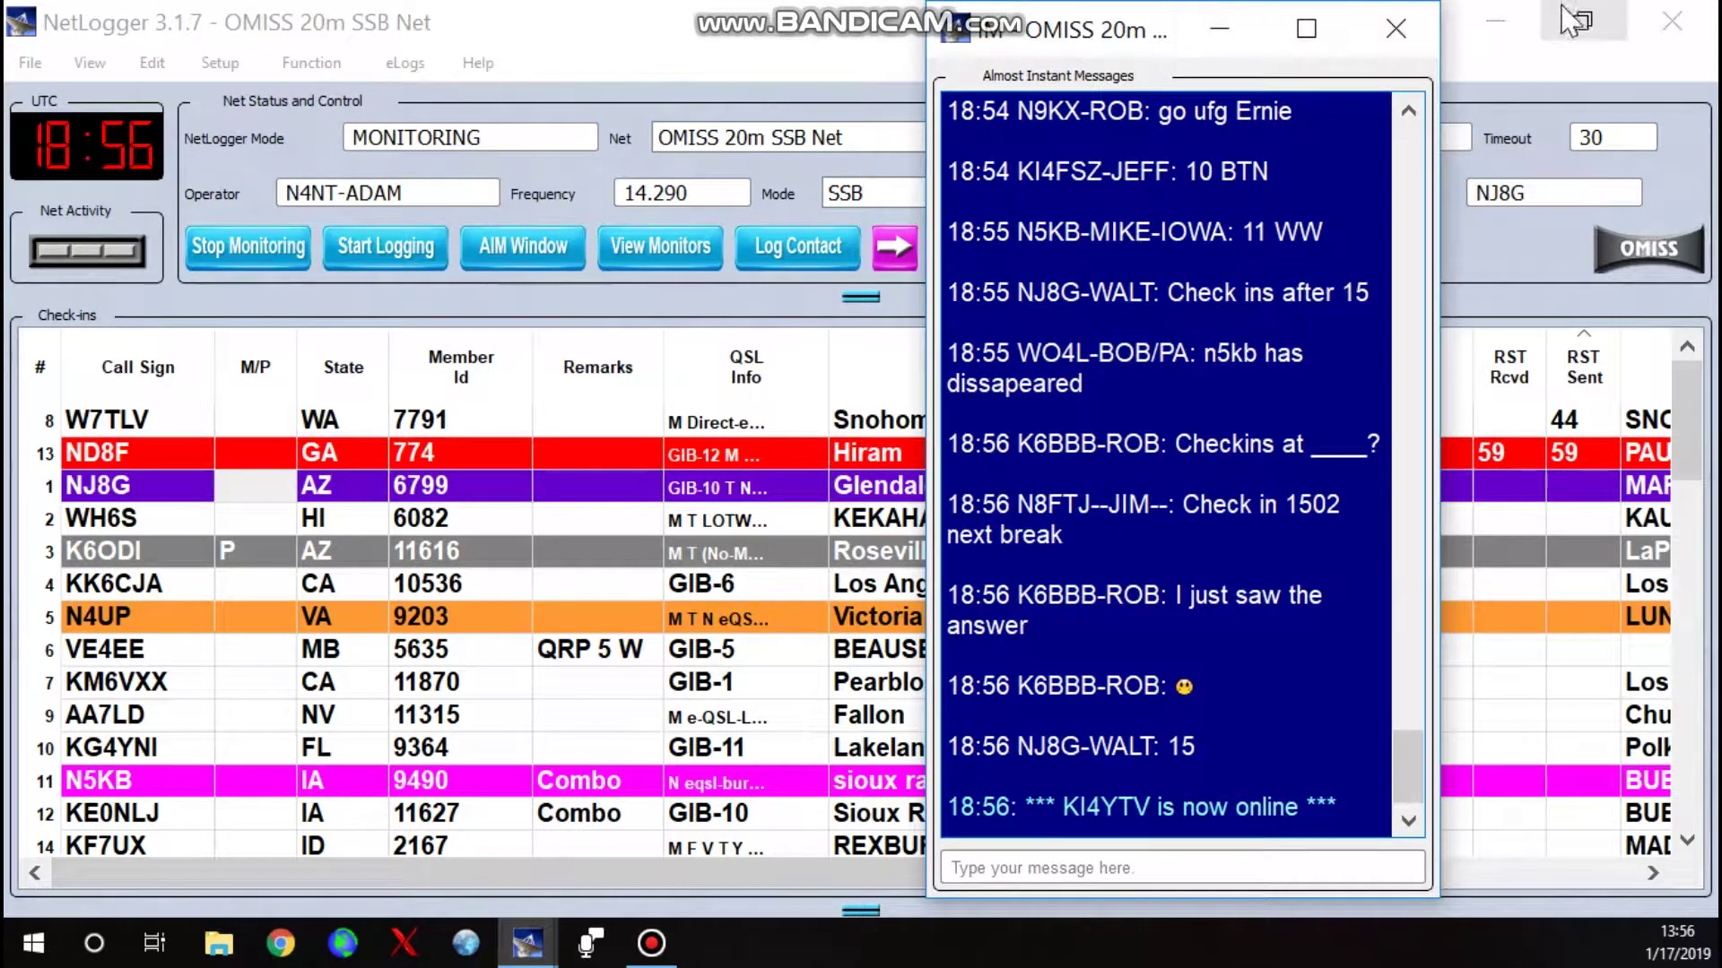
left_click(1582, 22)
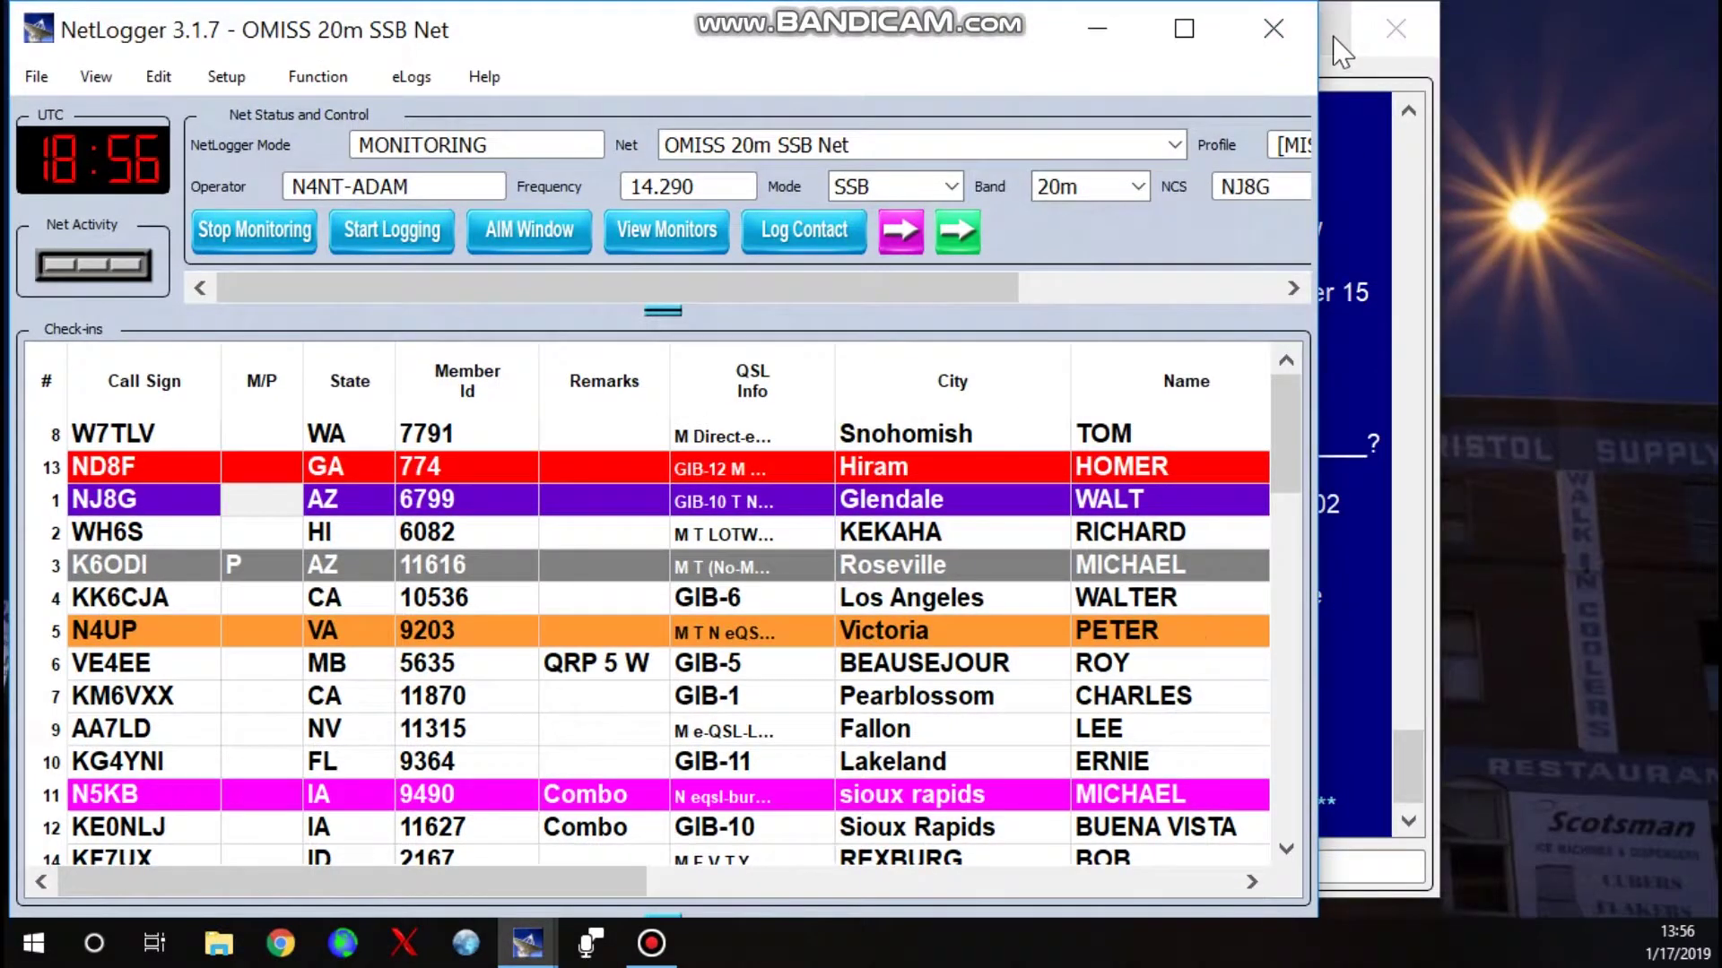
left_click(1372, 70)
left_click_drag(1121, 43, 1419, 43)
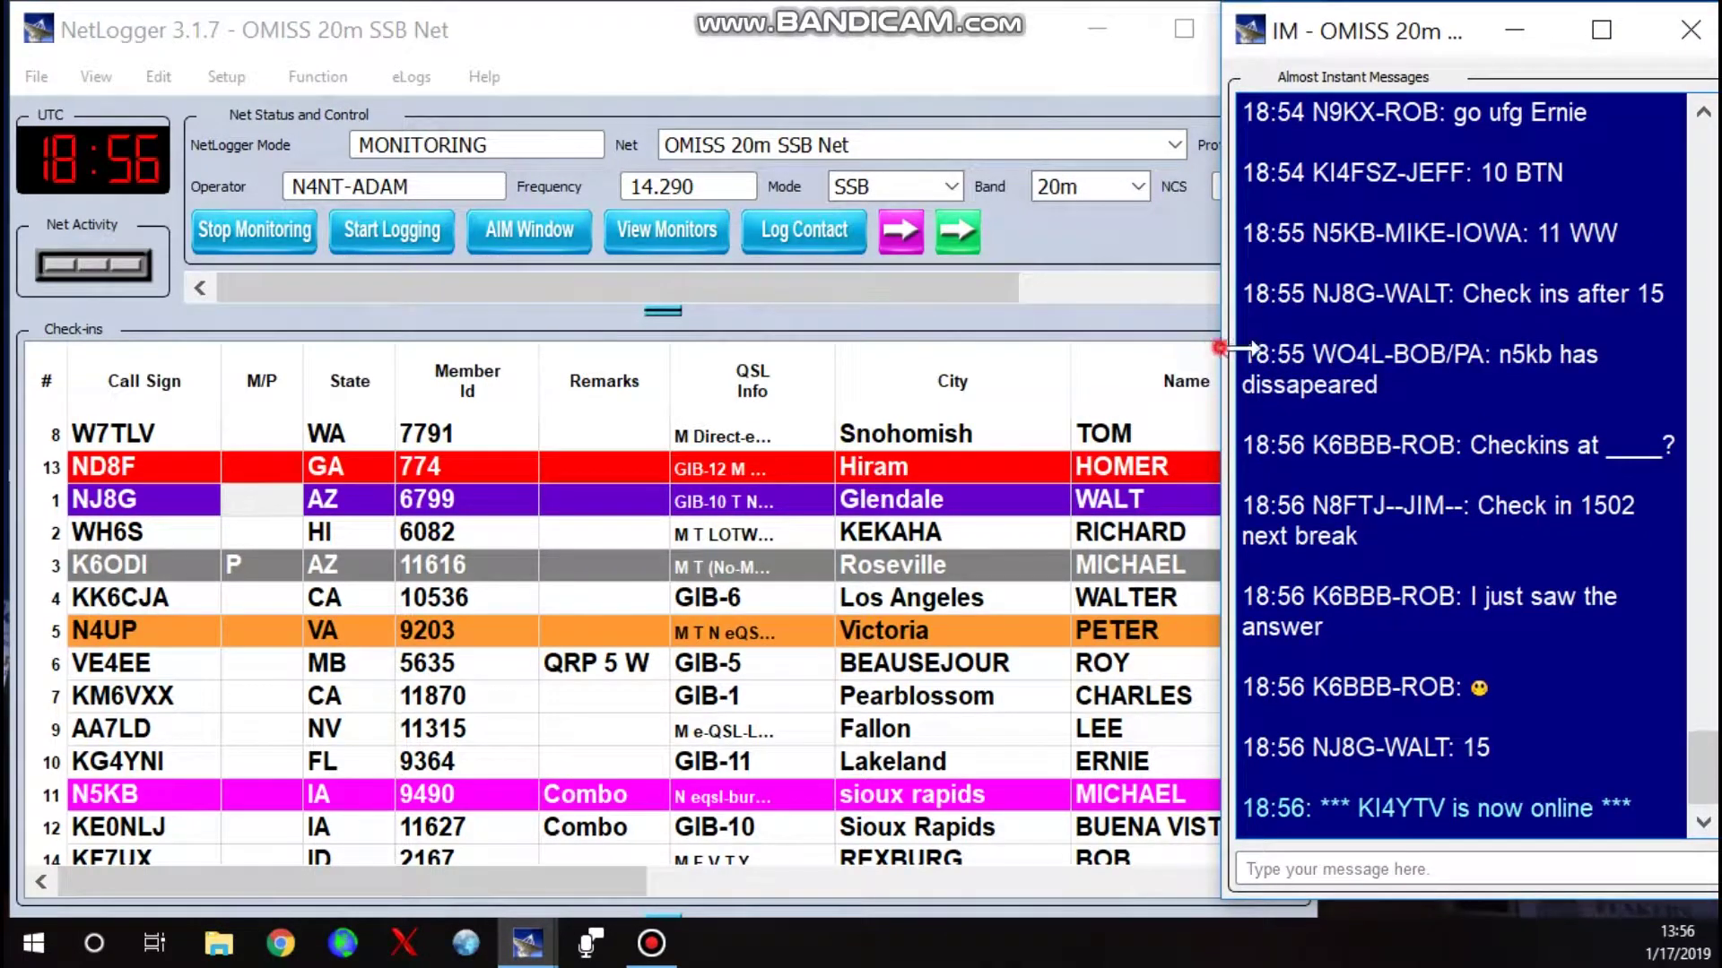
Step: Narrow and lengthen the message window to read the latest messages, and close it, returning the main window to full screen
left_click_drag(1206, 342, 1291, 350)
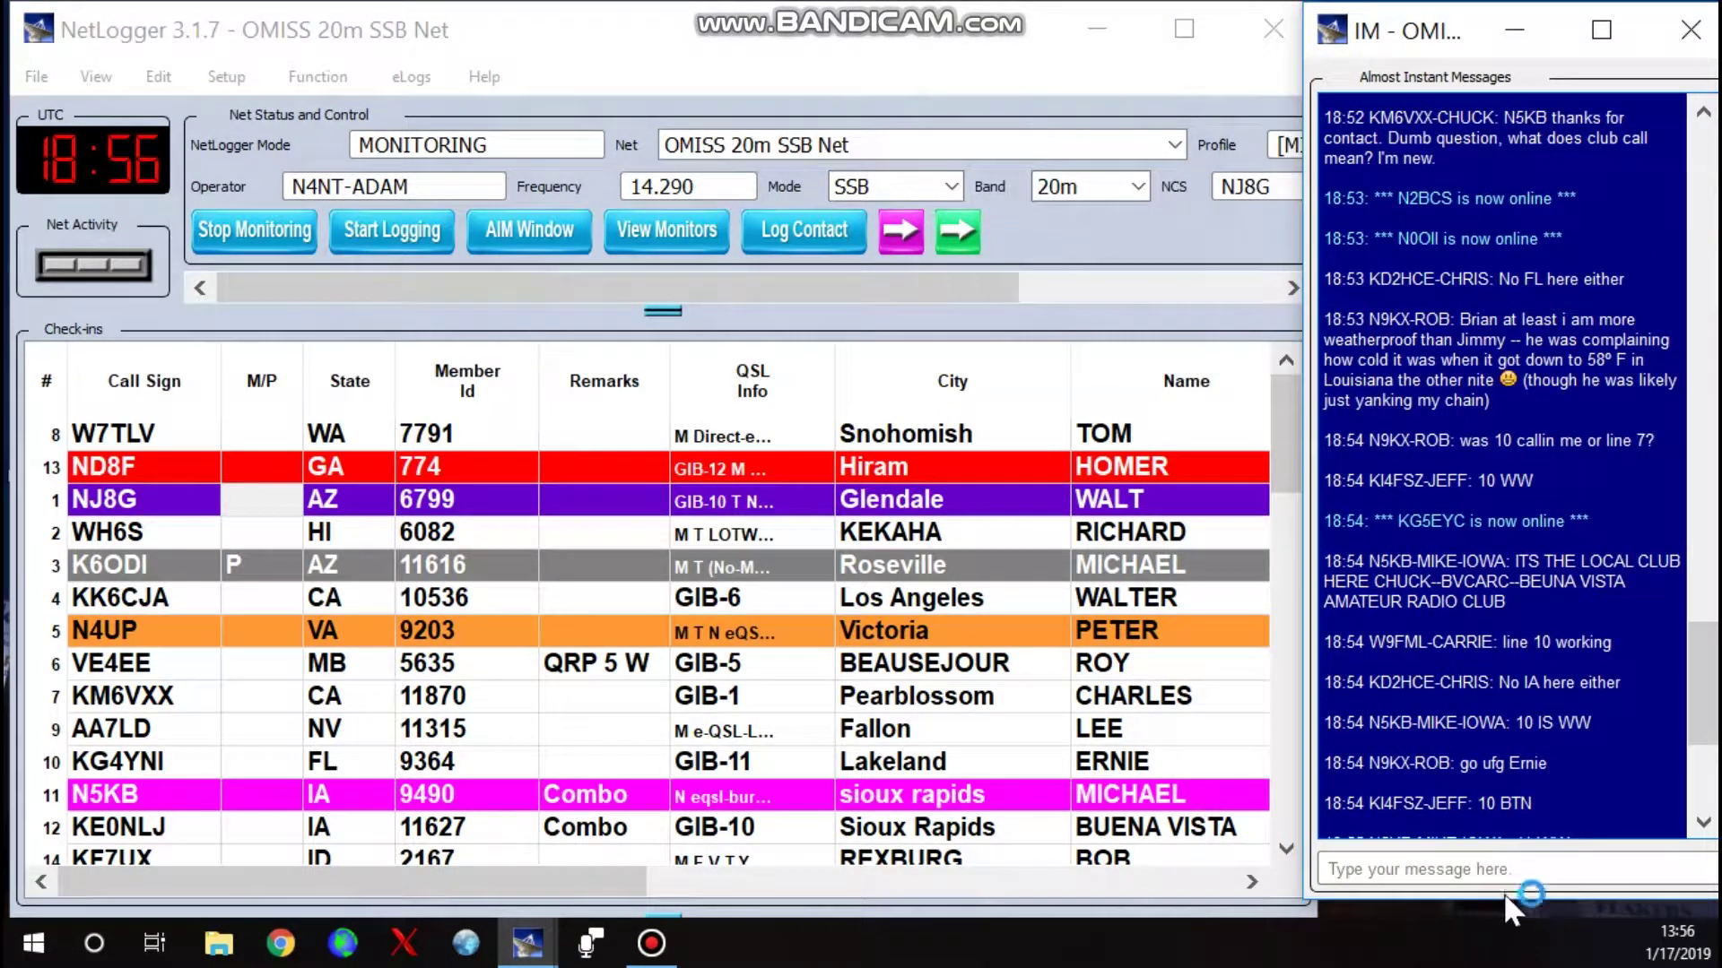
left_click_drag(1500, 906, 1499, 923)
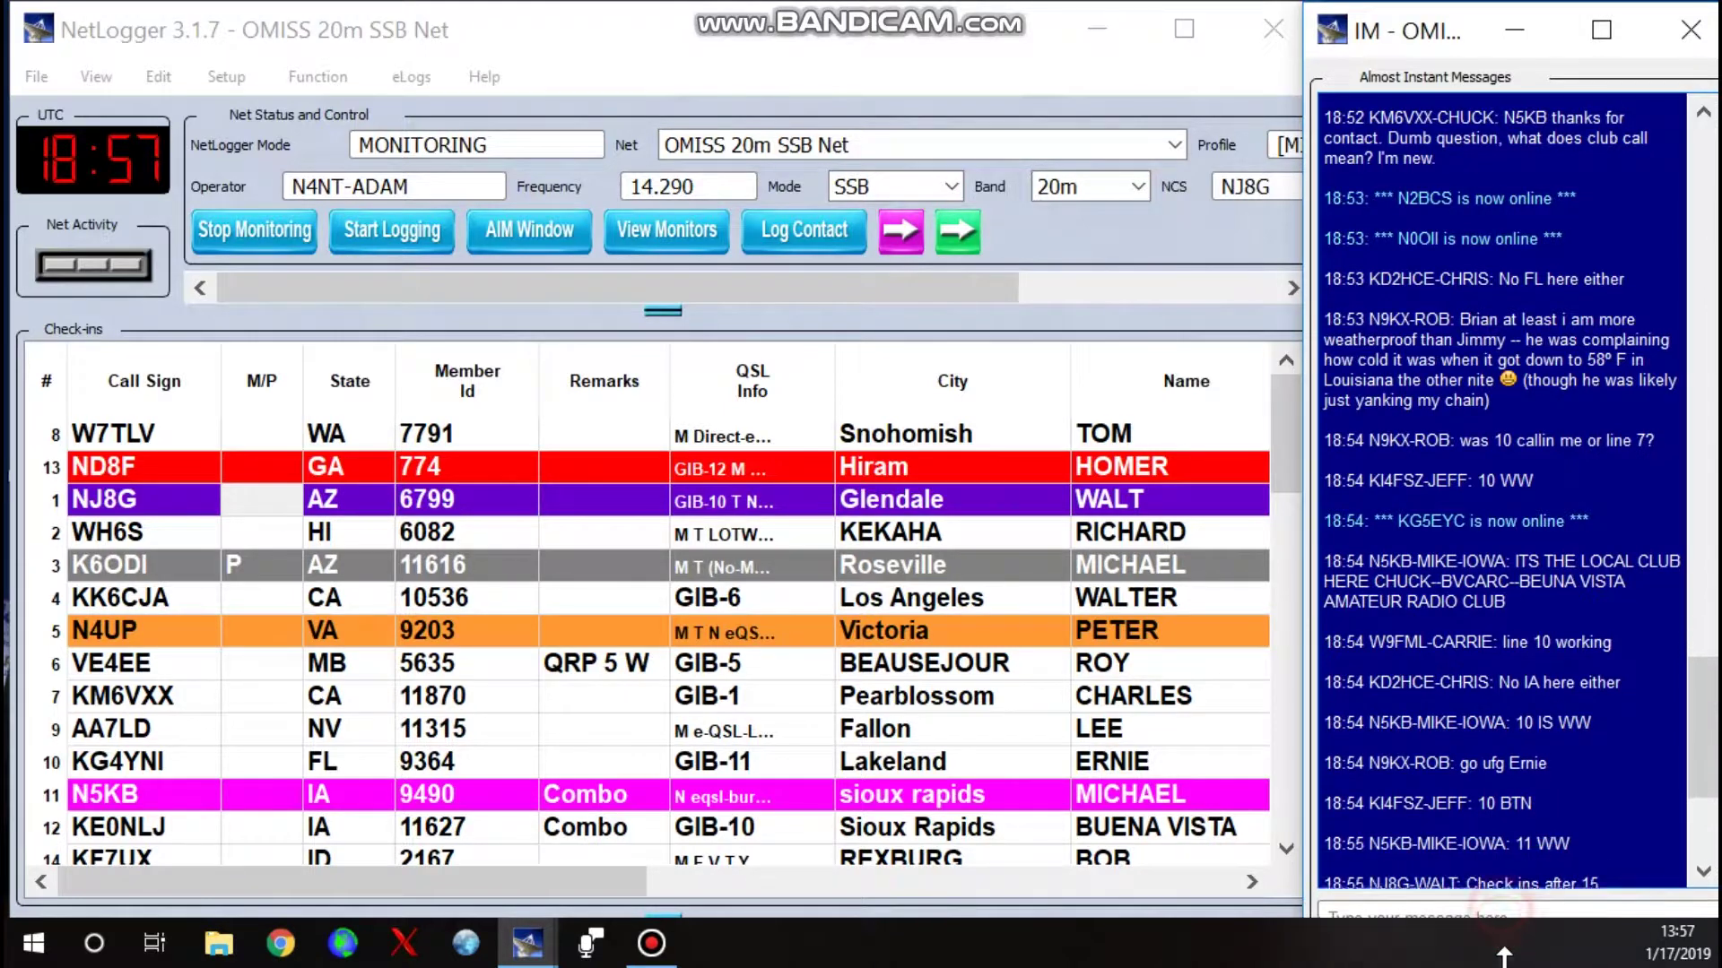
scroll(1512, 672, "down", 3)
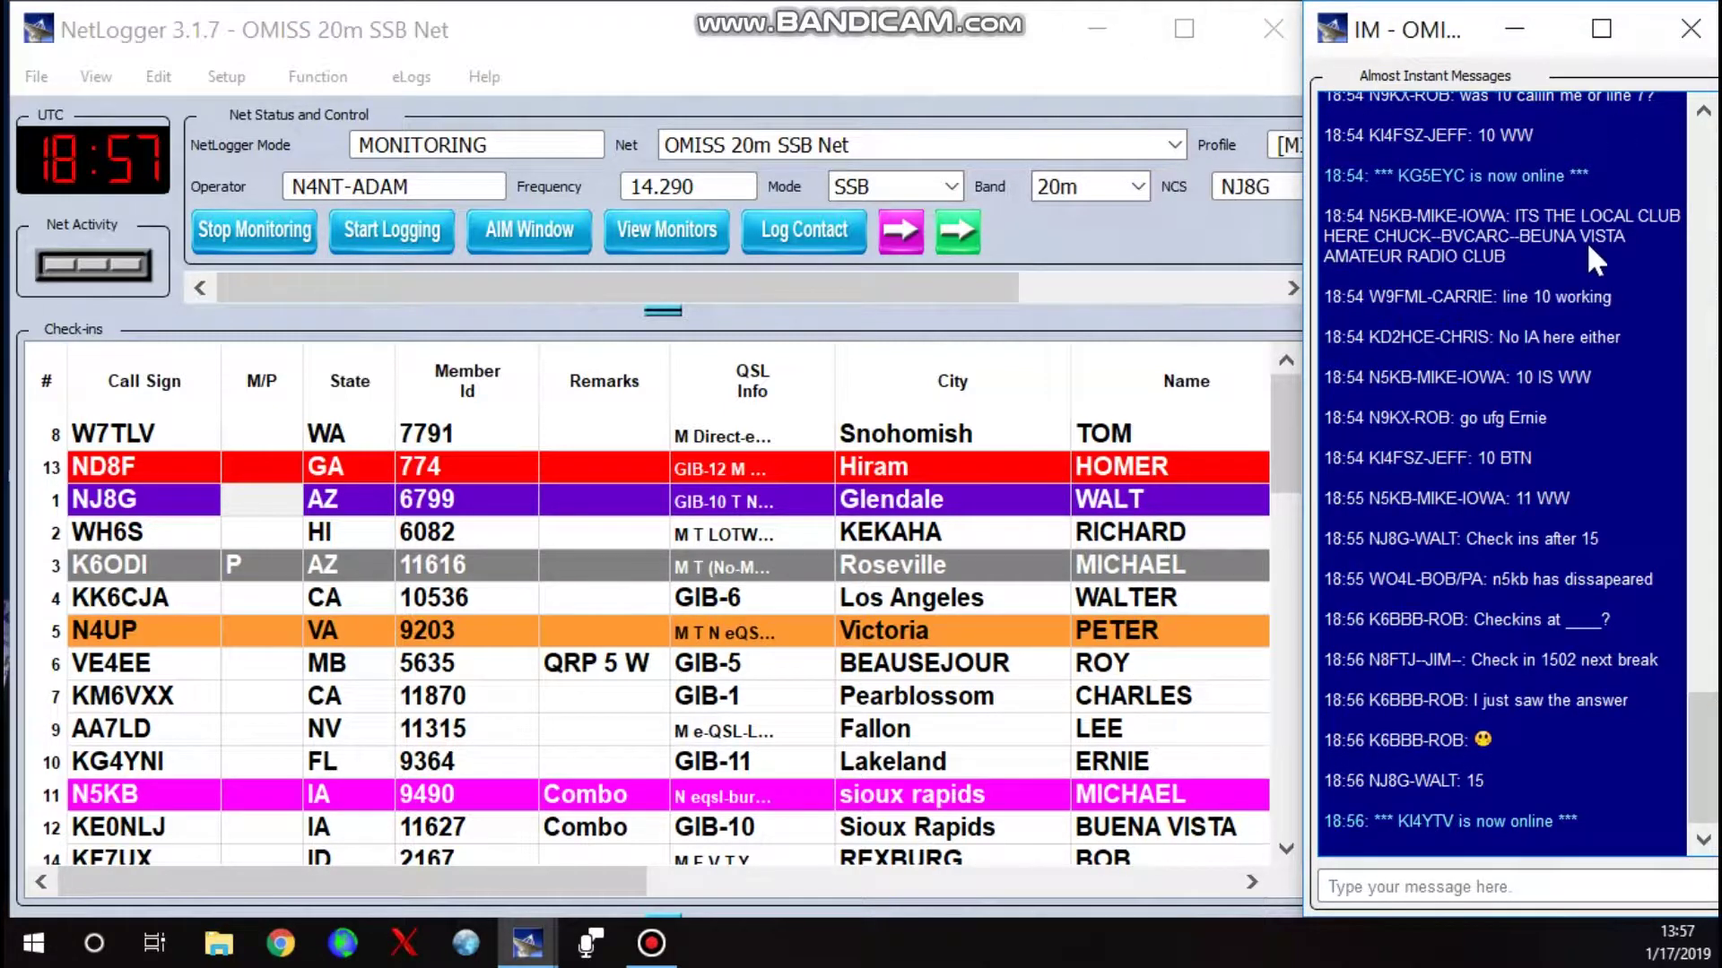
left_click(1679, 40)
left_click(1184, 29)
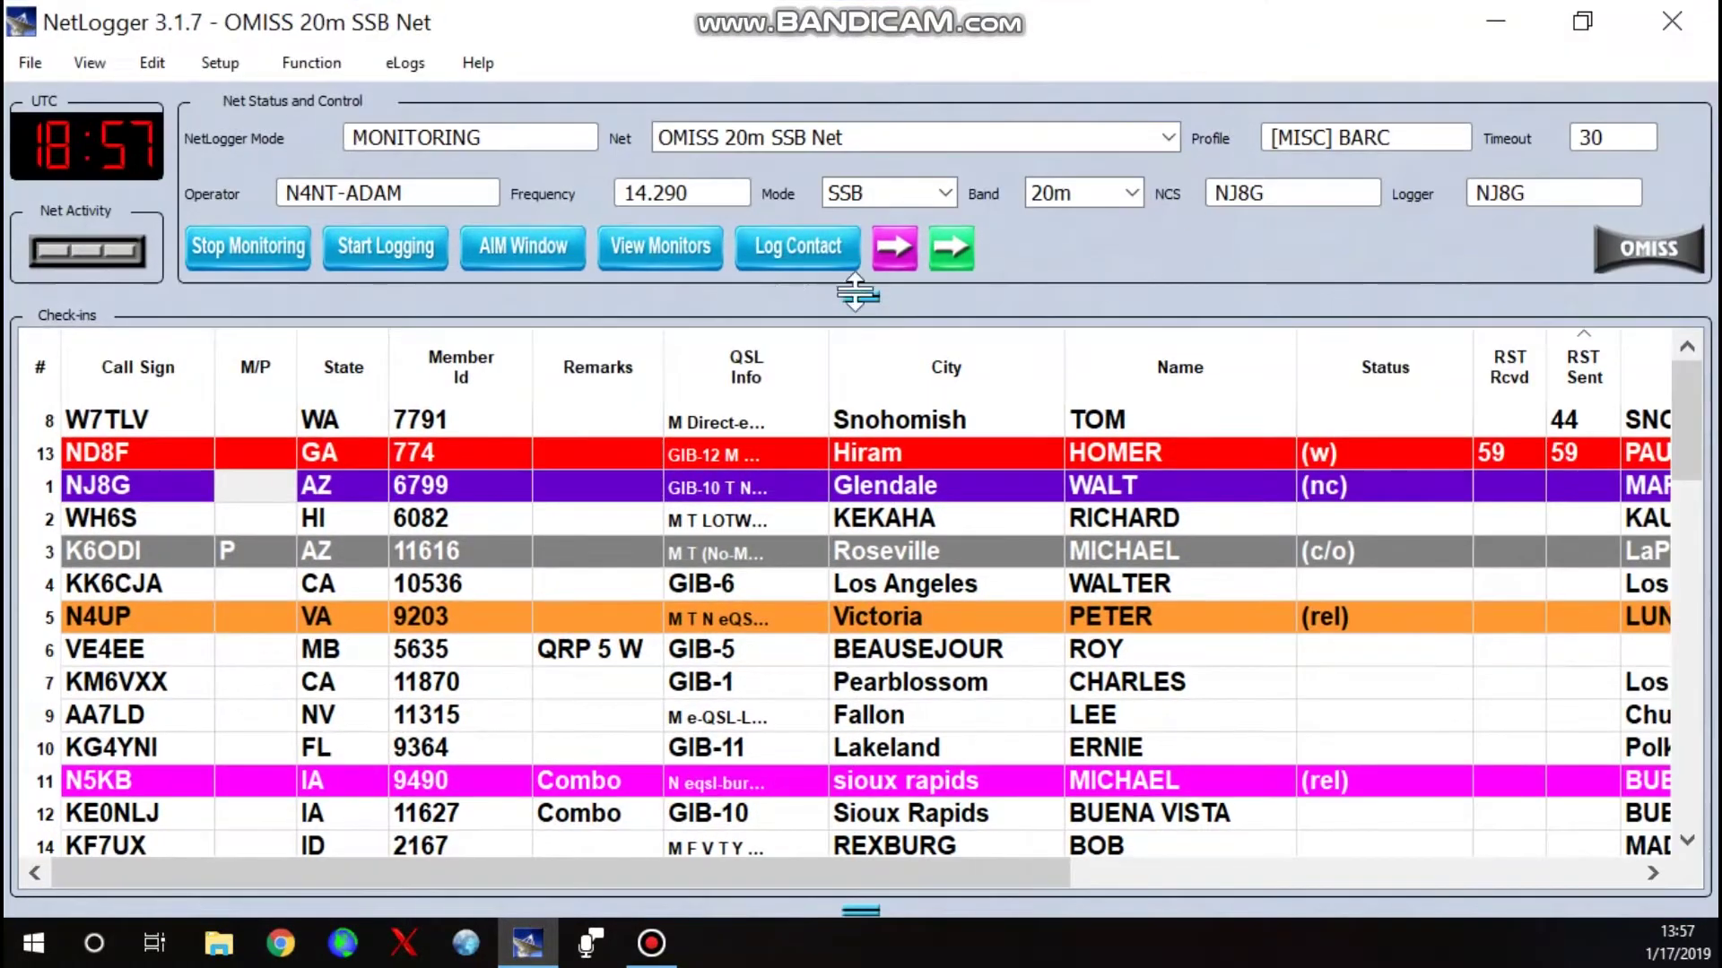
Step: Open the list of net monitors and enlarge its window vertically over the check-ins
left_click(671, 248)
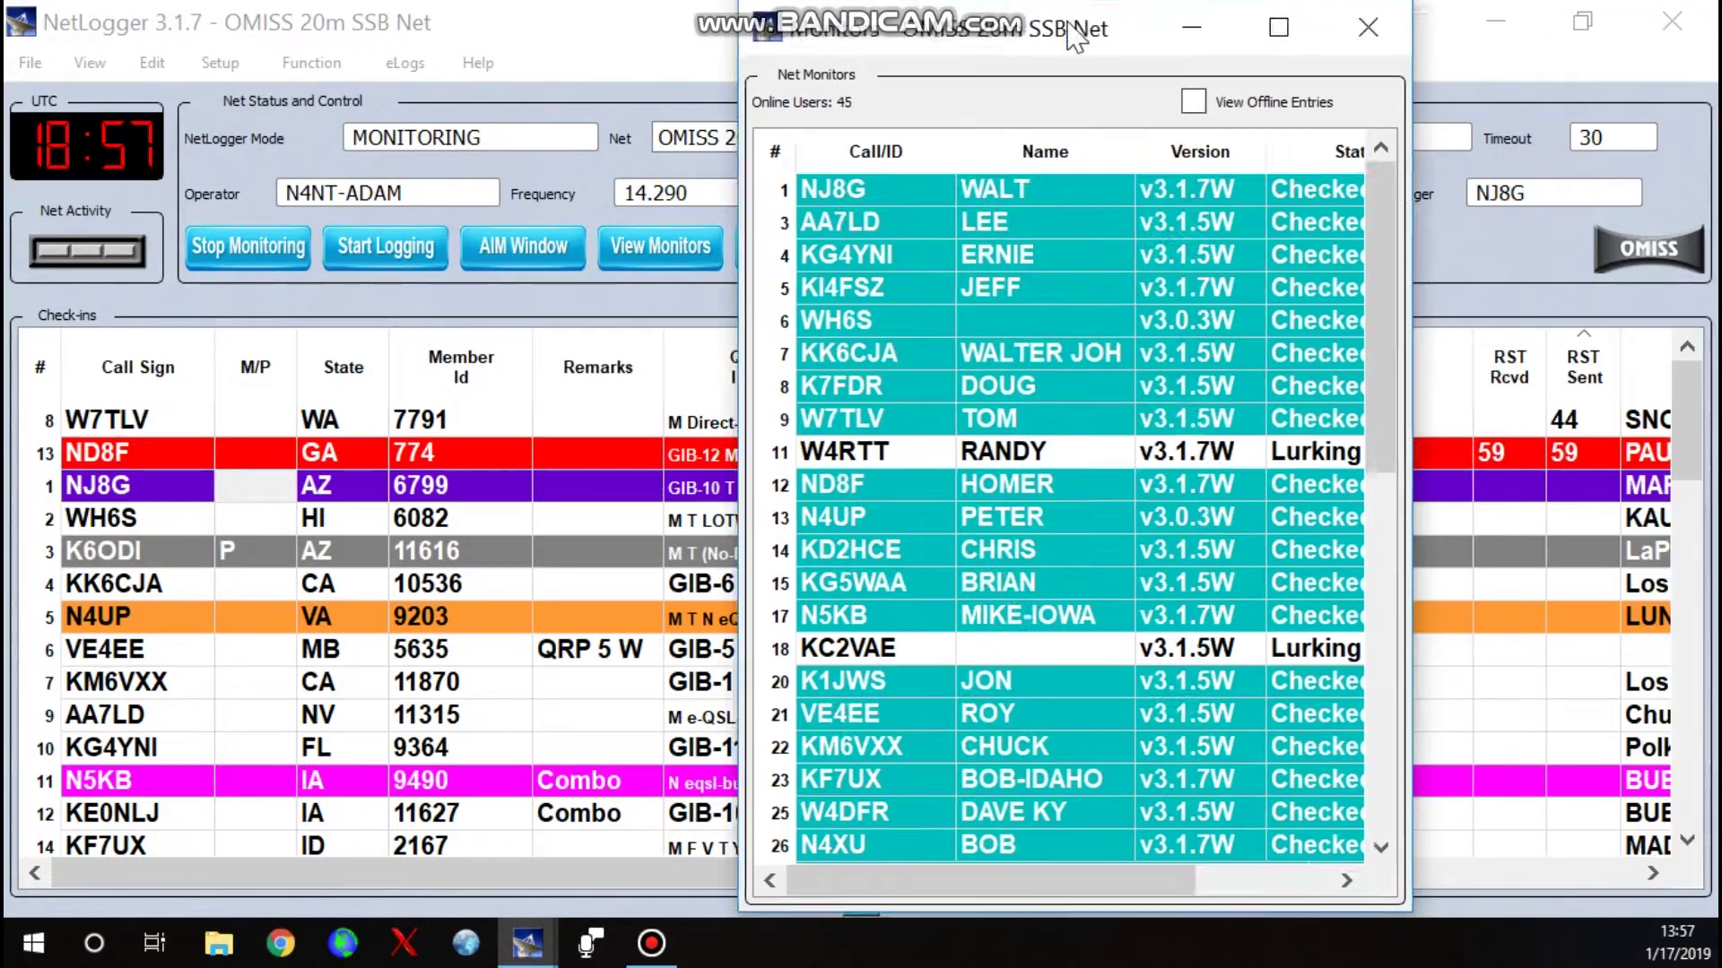
left_click_drag(1135, 18, 924, 18)
double_click(924, 20)
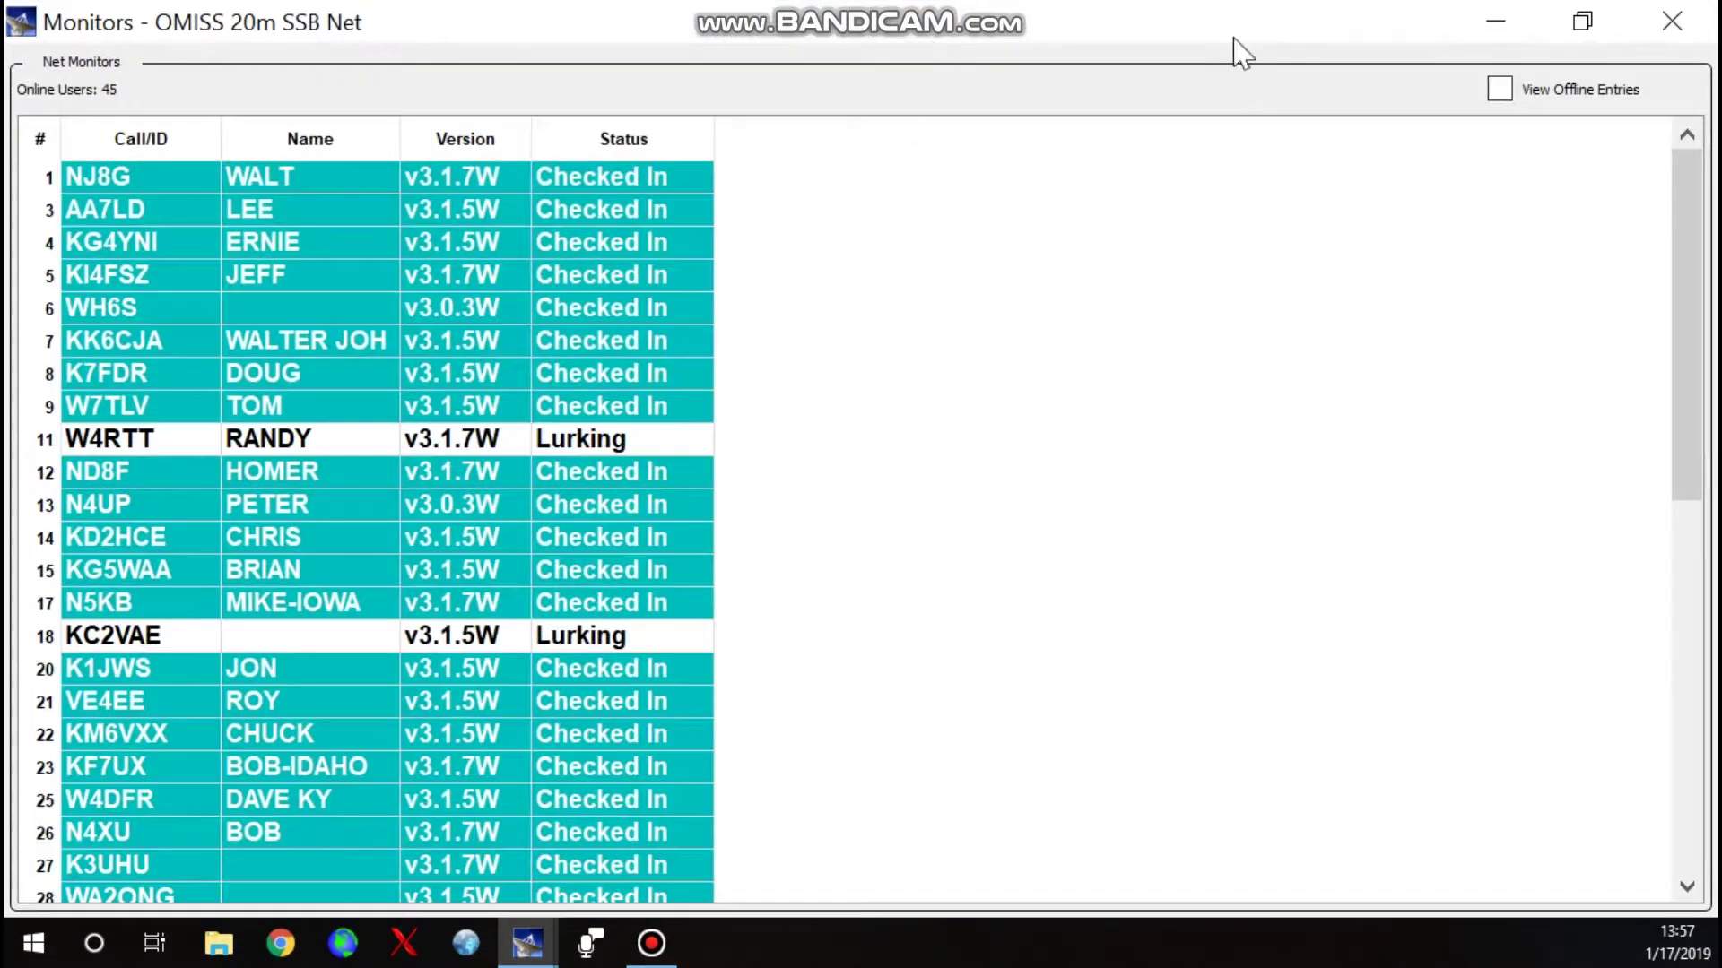
left_click(1582, 22)
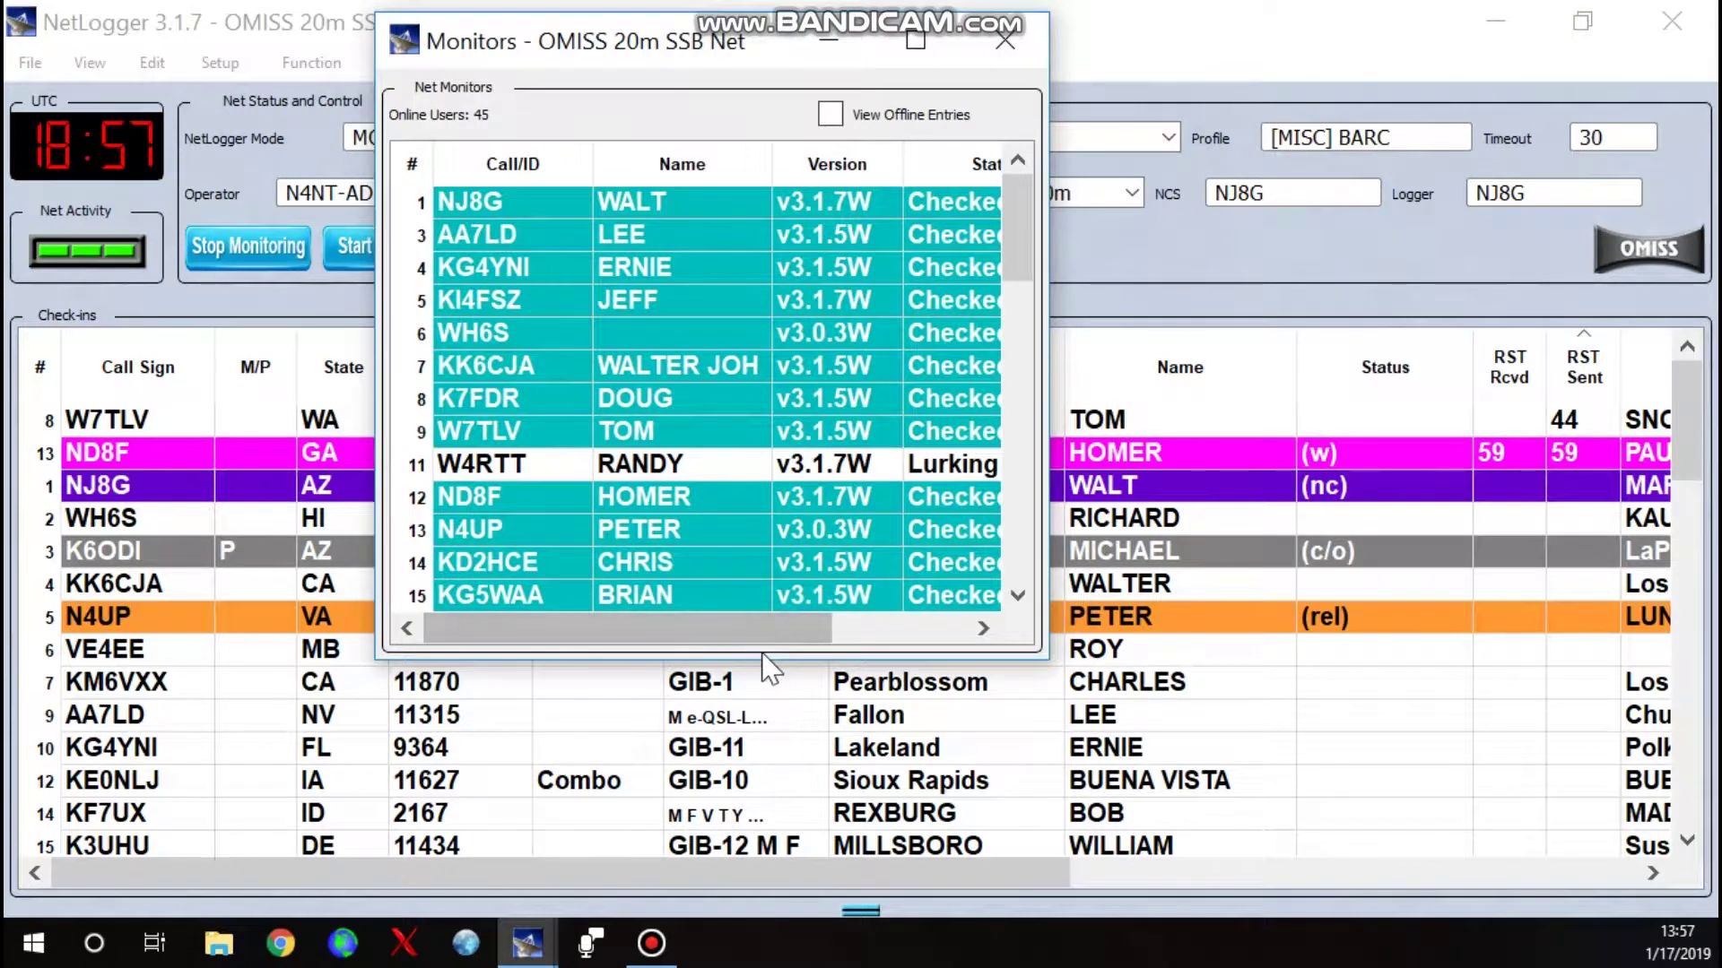
left_click_drag(759, 661, 771, 912)
Step: Look through all the stations monitoring the net, including their versions and statuses, and close the monitors list
scroll(919, 420, "down", 2)
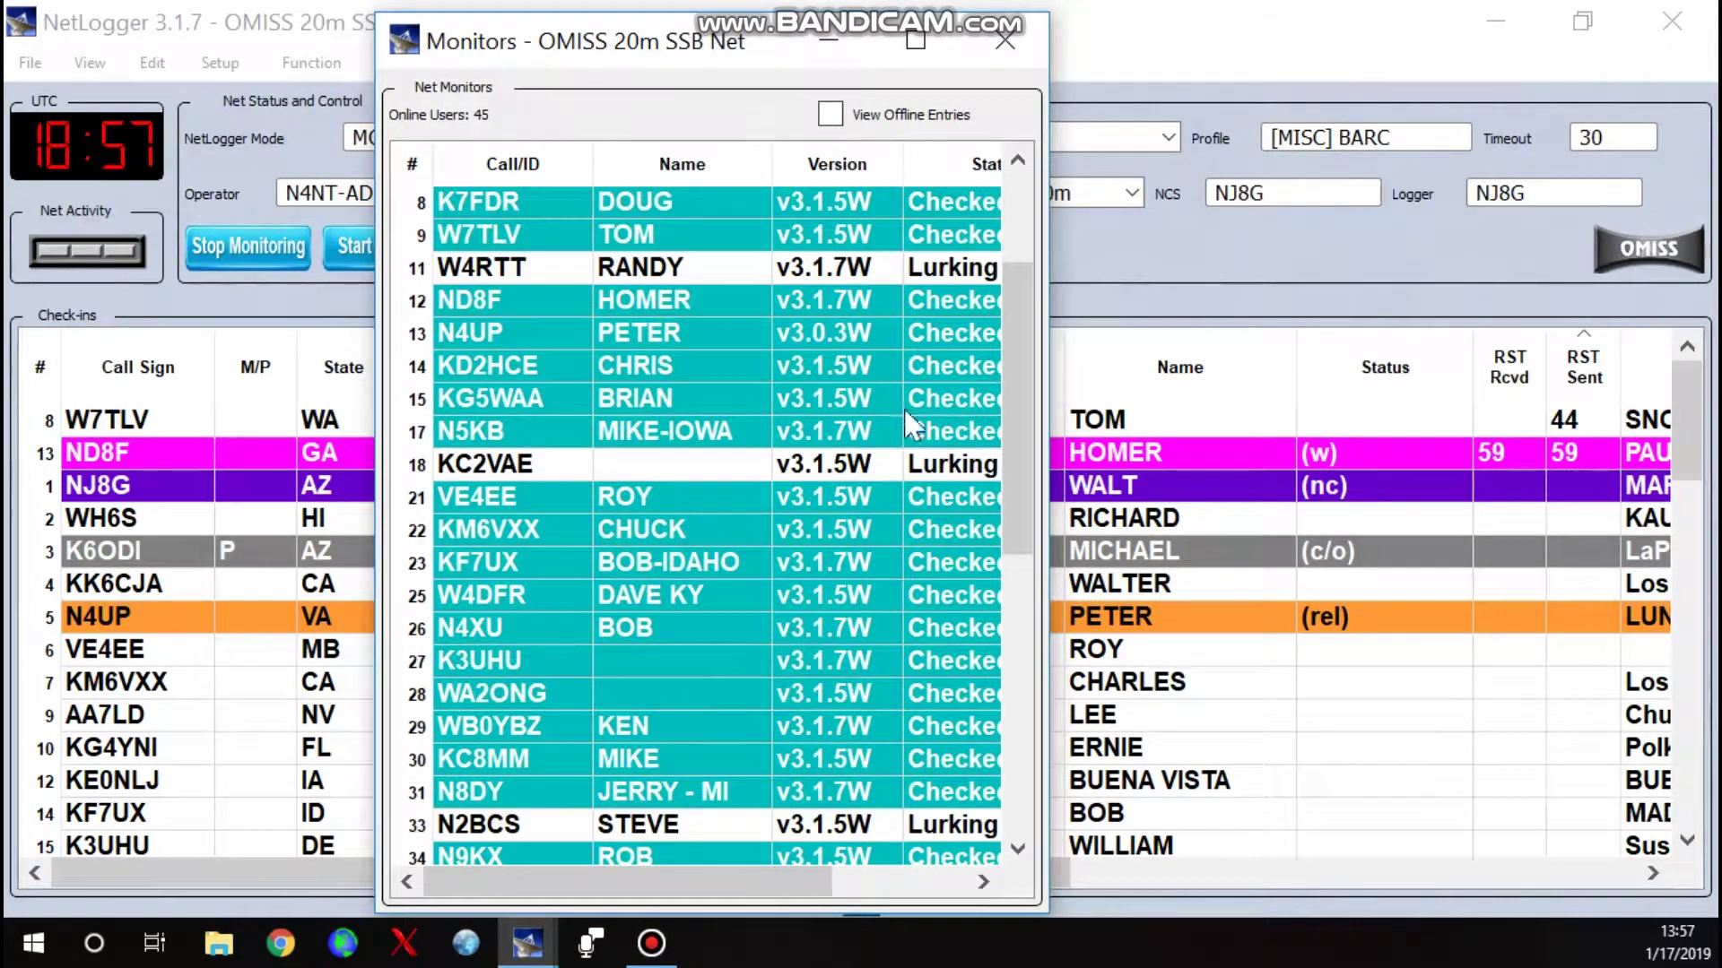
scroll(668, 336, "down", 6)
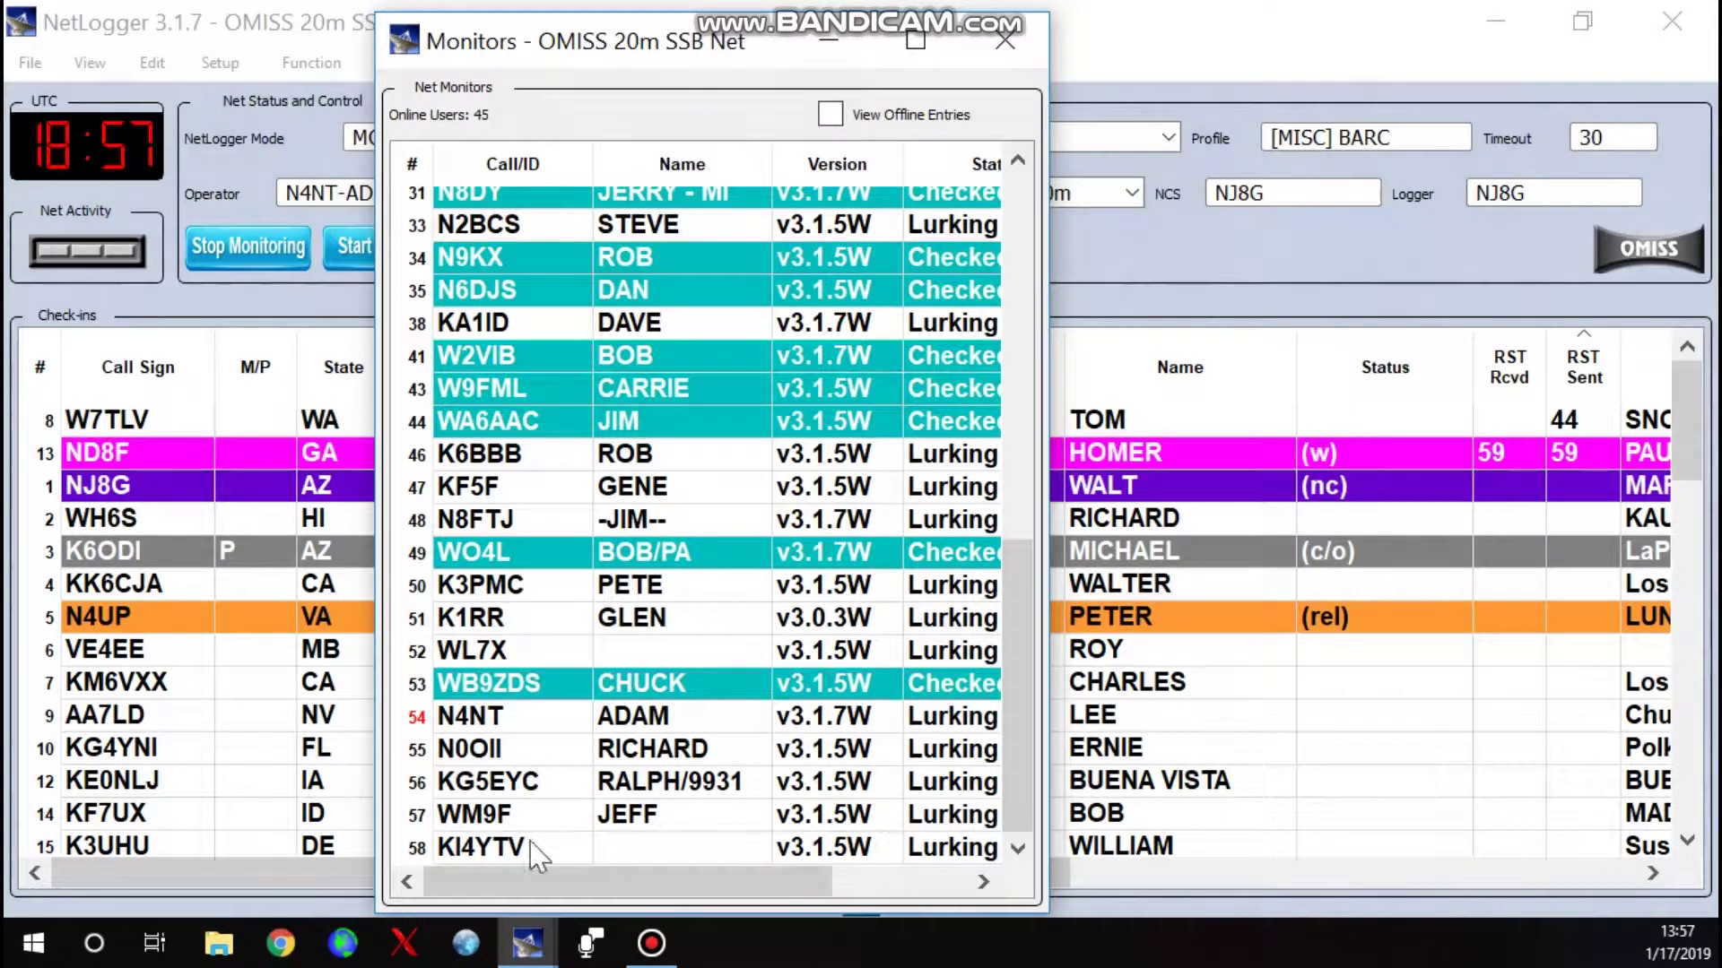
scroll(749, 767, "up", 1)
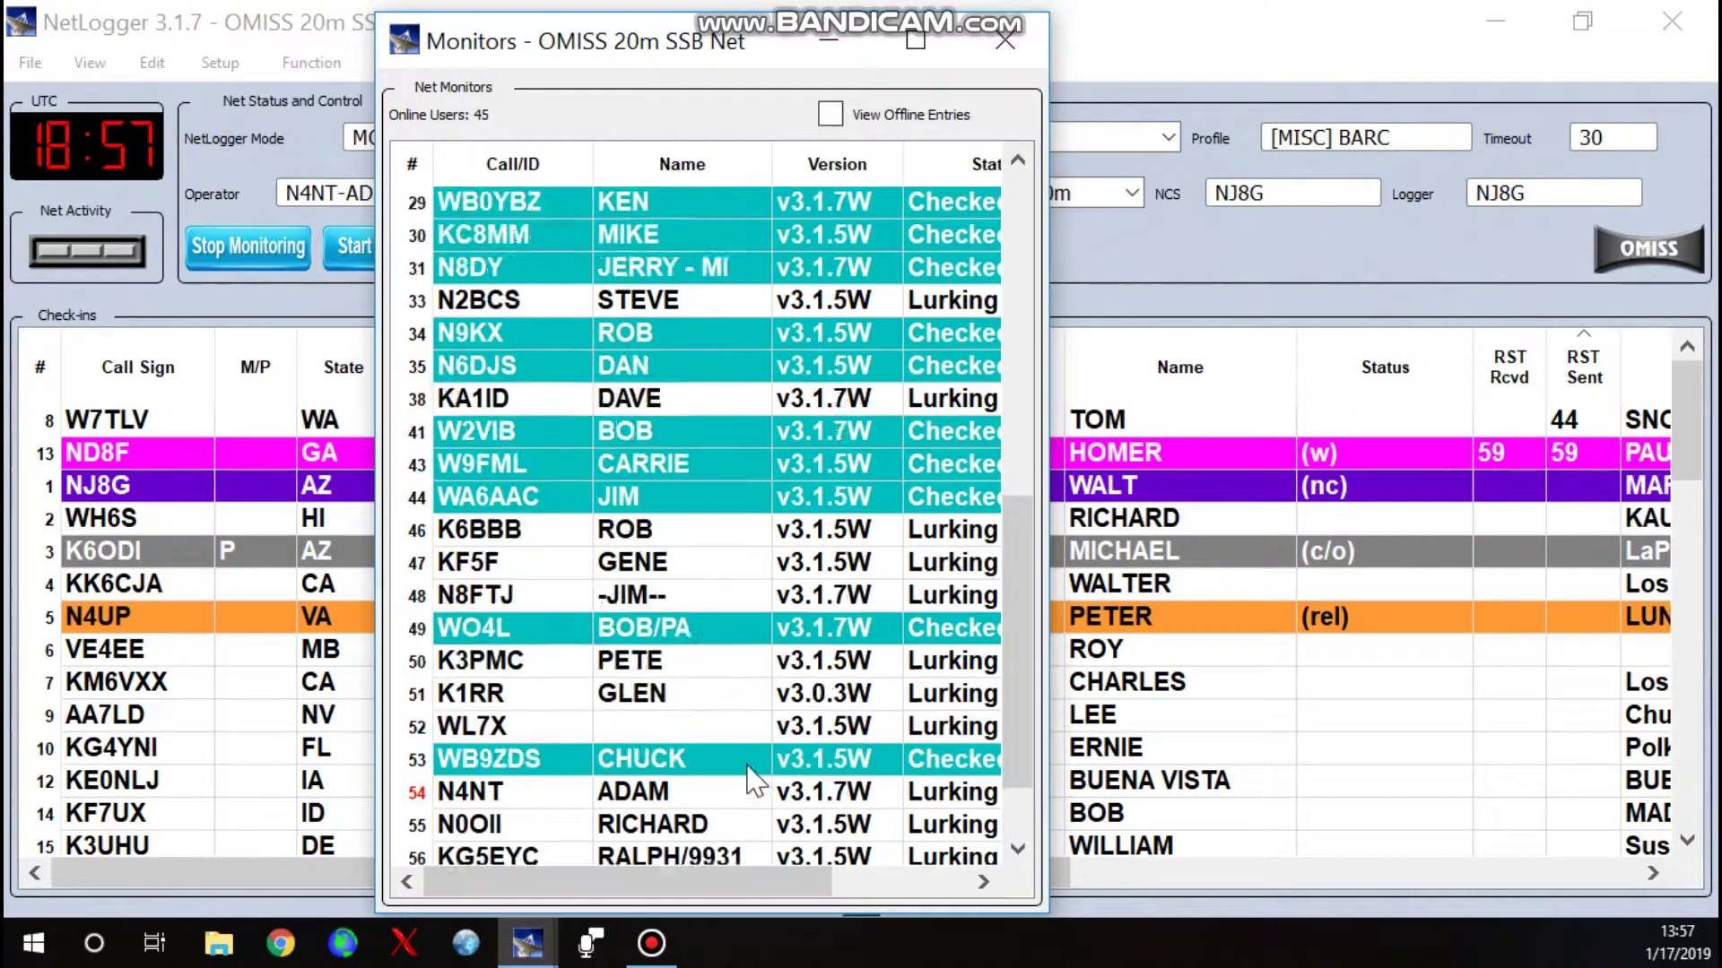
scroll(747, 765, "up", 8)
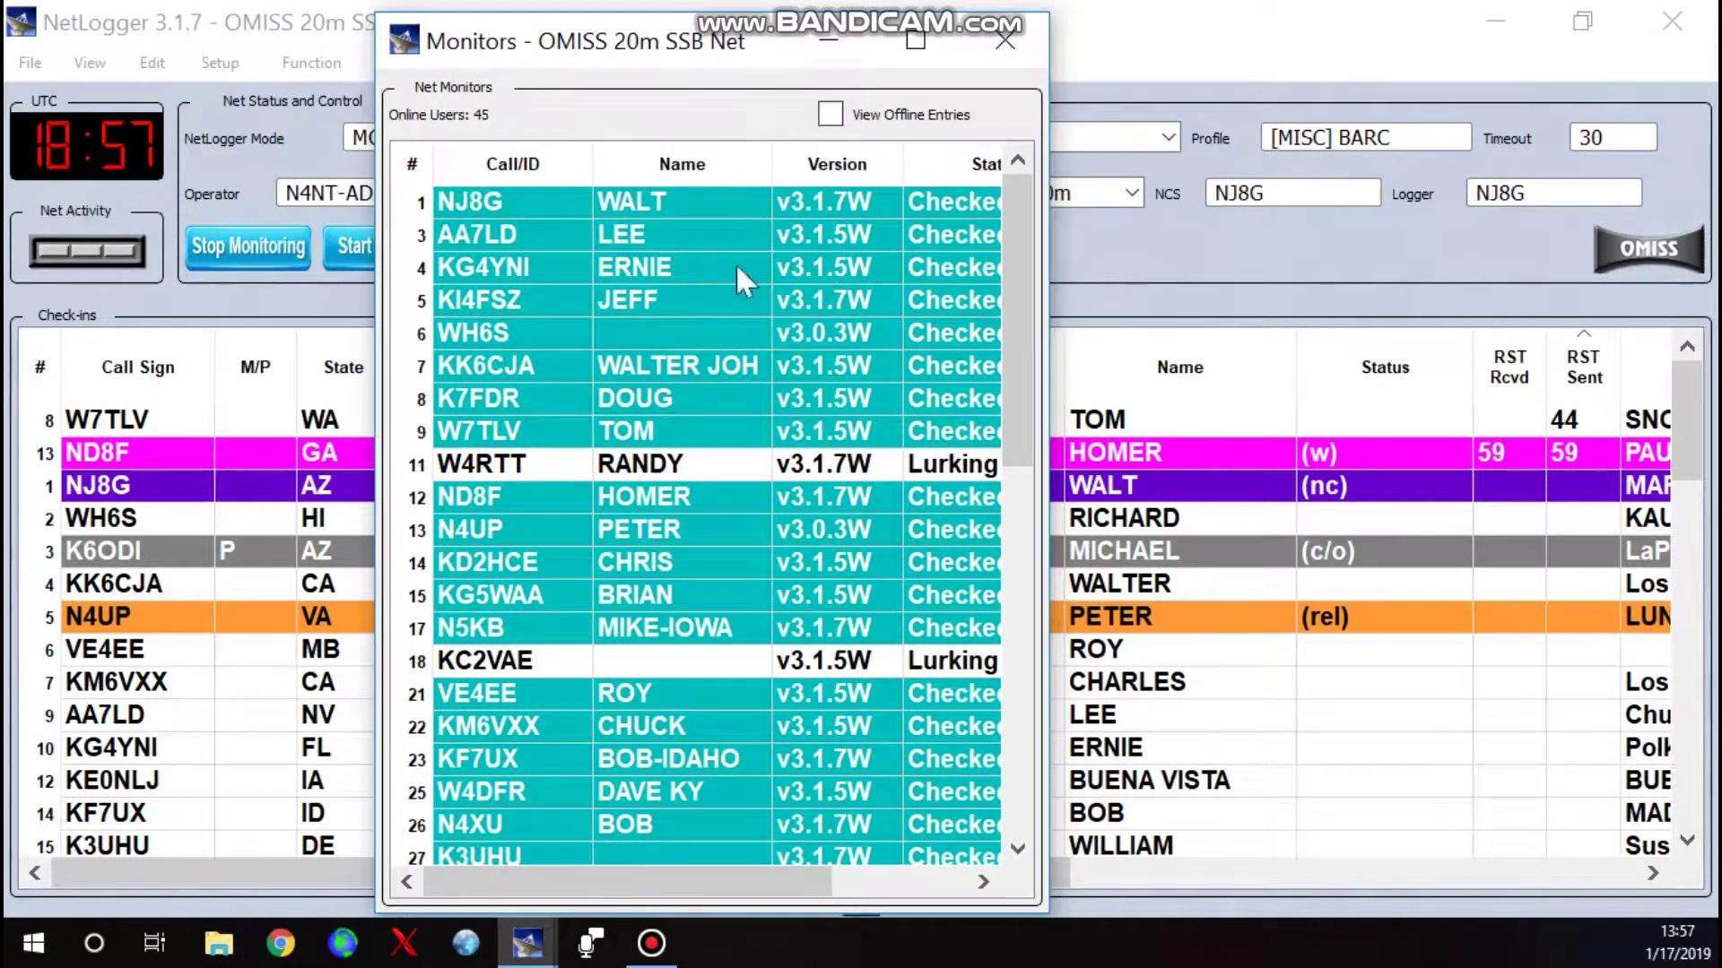
left_click_drag(651, 39, 709, 1)
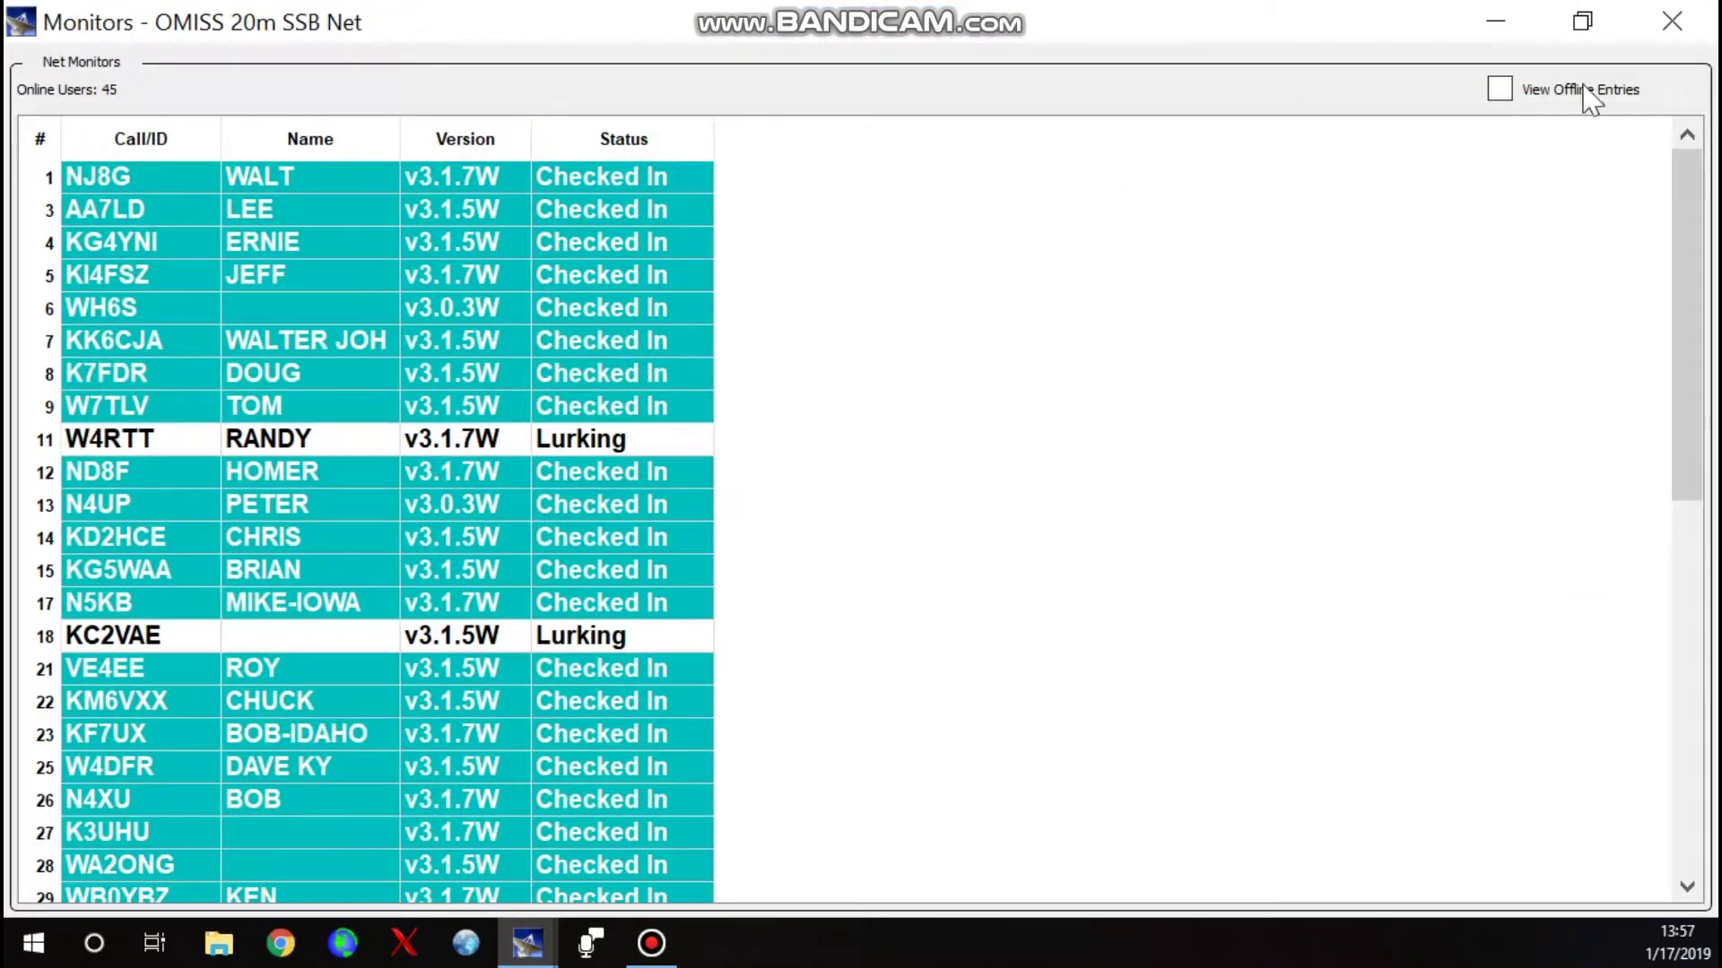
left_click(1673, 21)
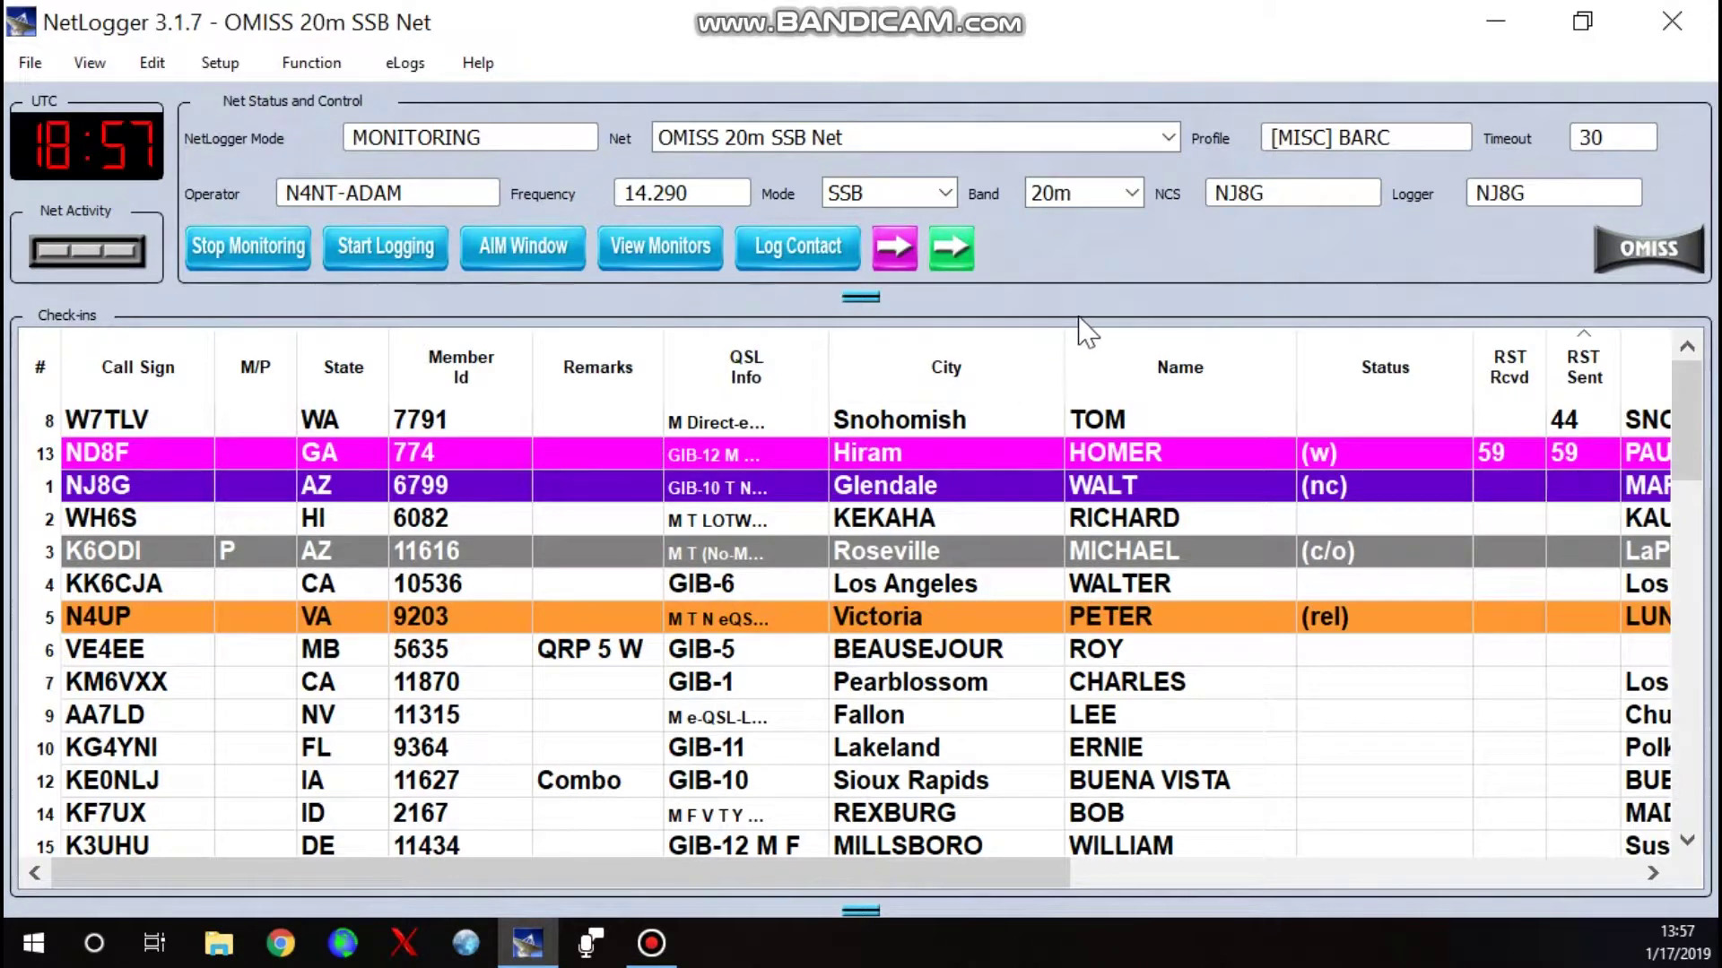
left_click_drag(862, 299, 868, 95)
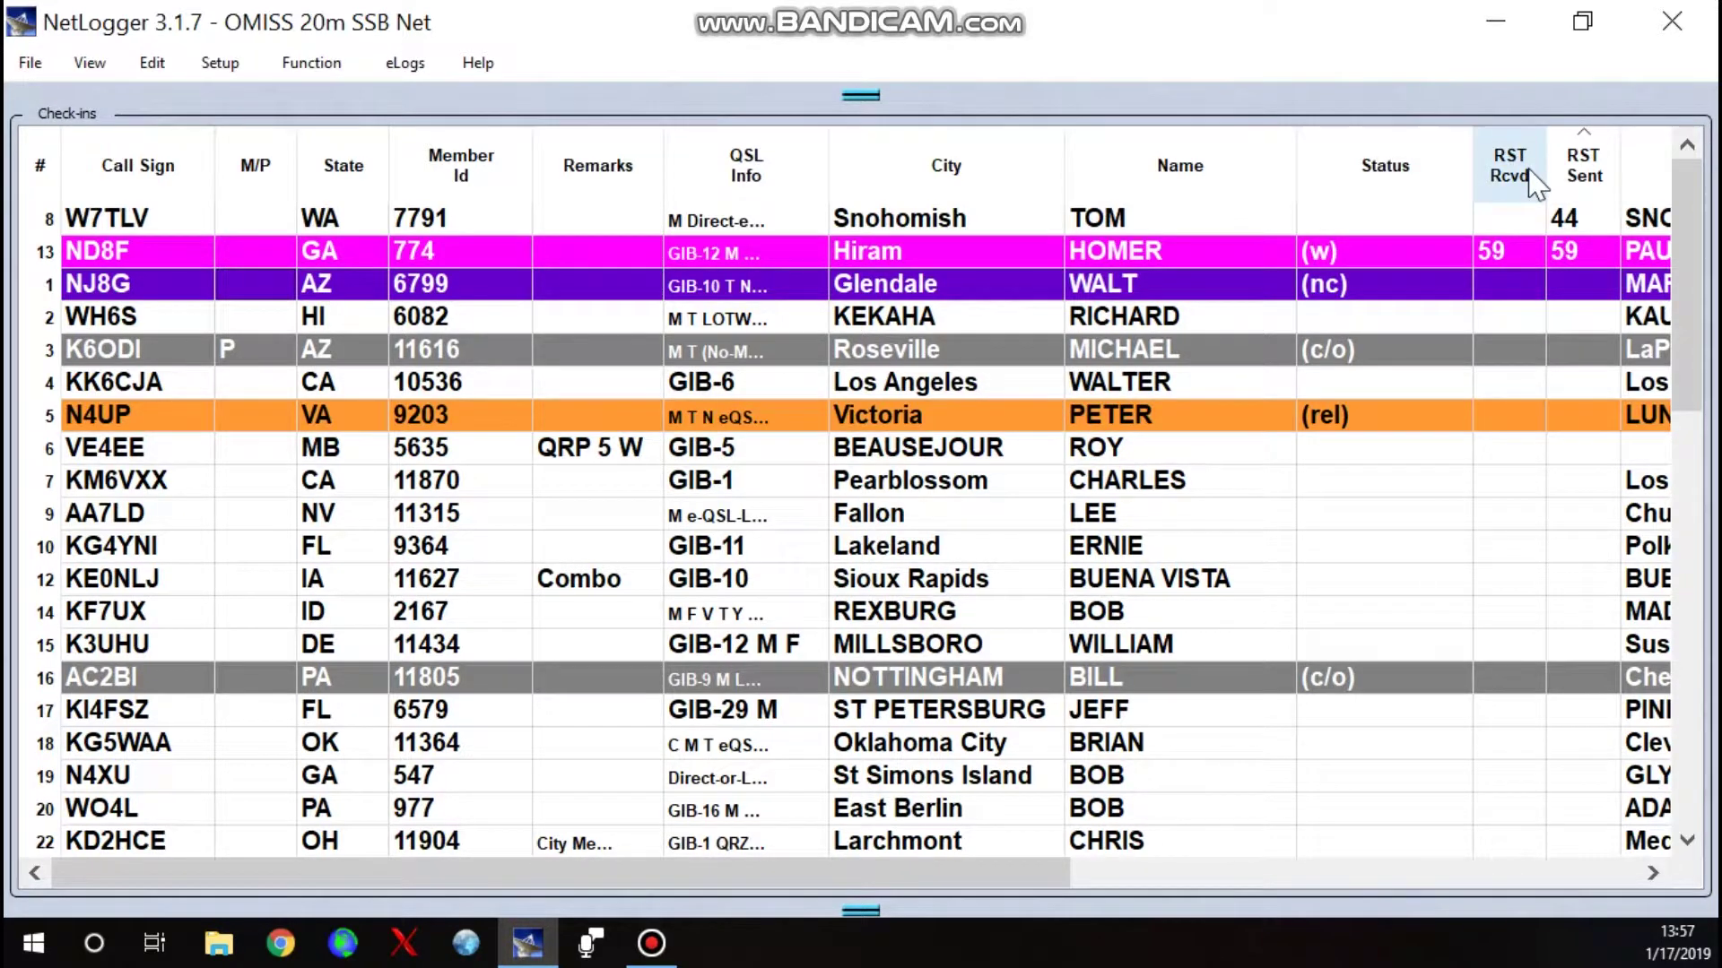
left_click(40, 170)
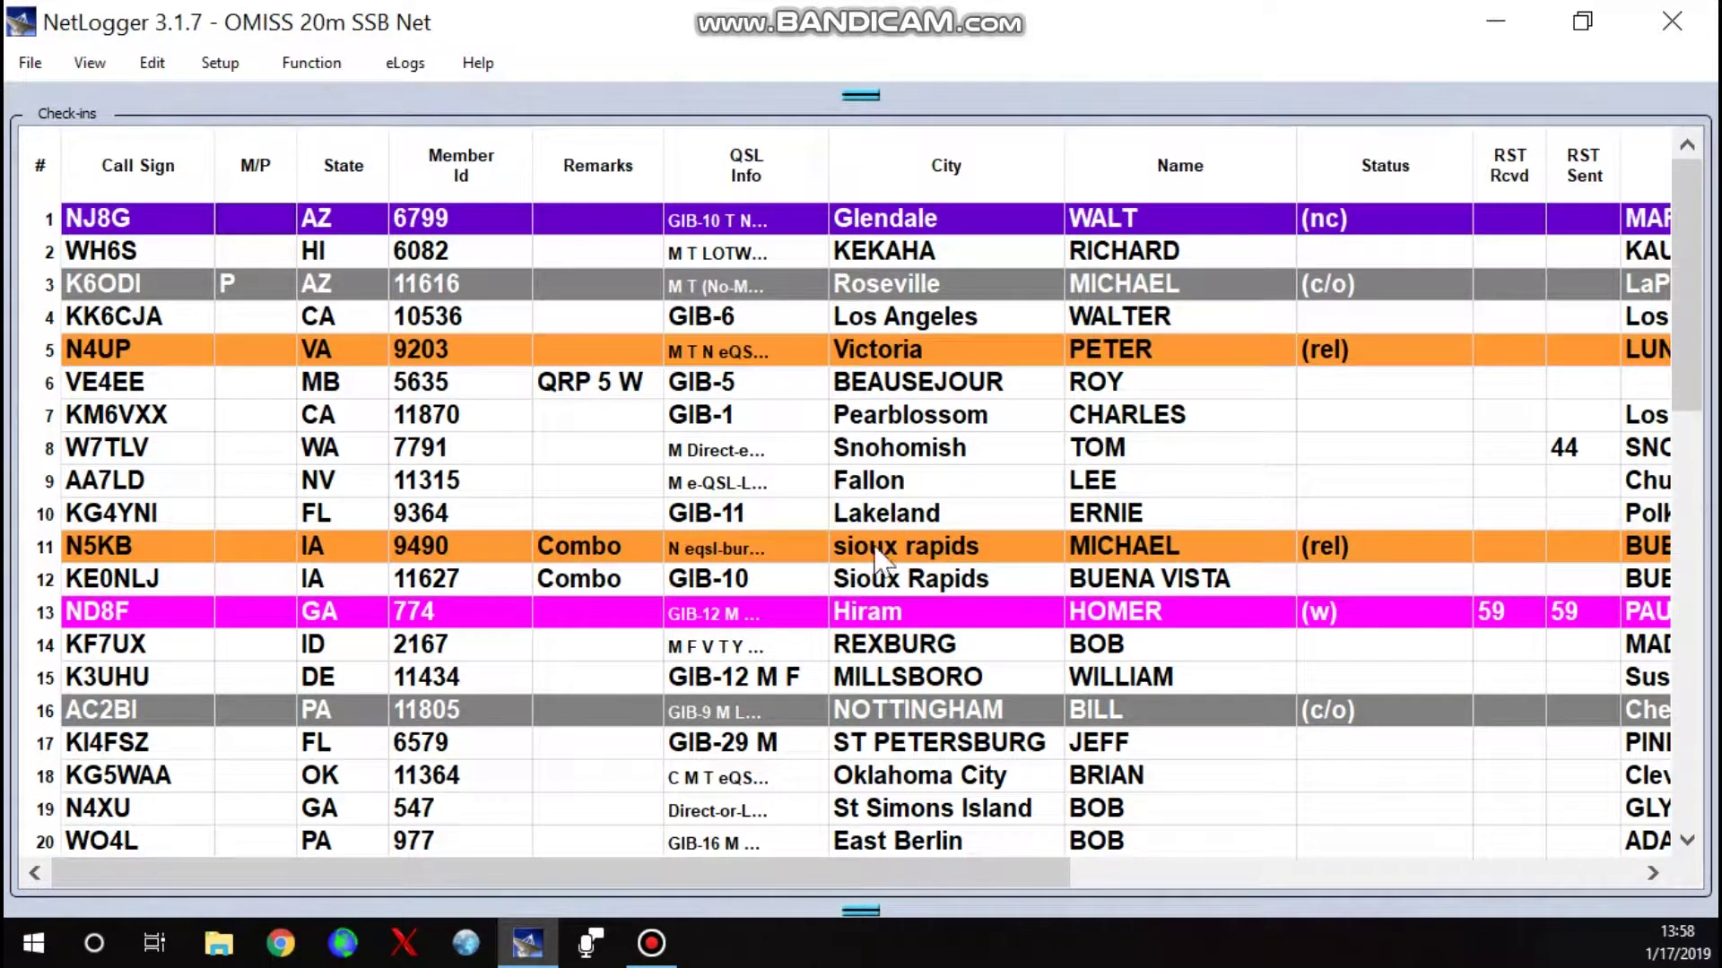
scroll(1571, 502, "down", 6)
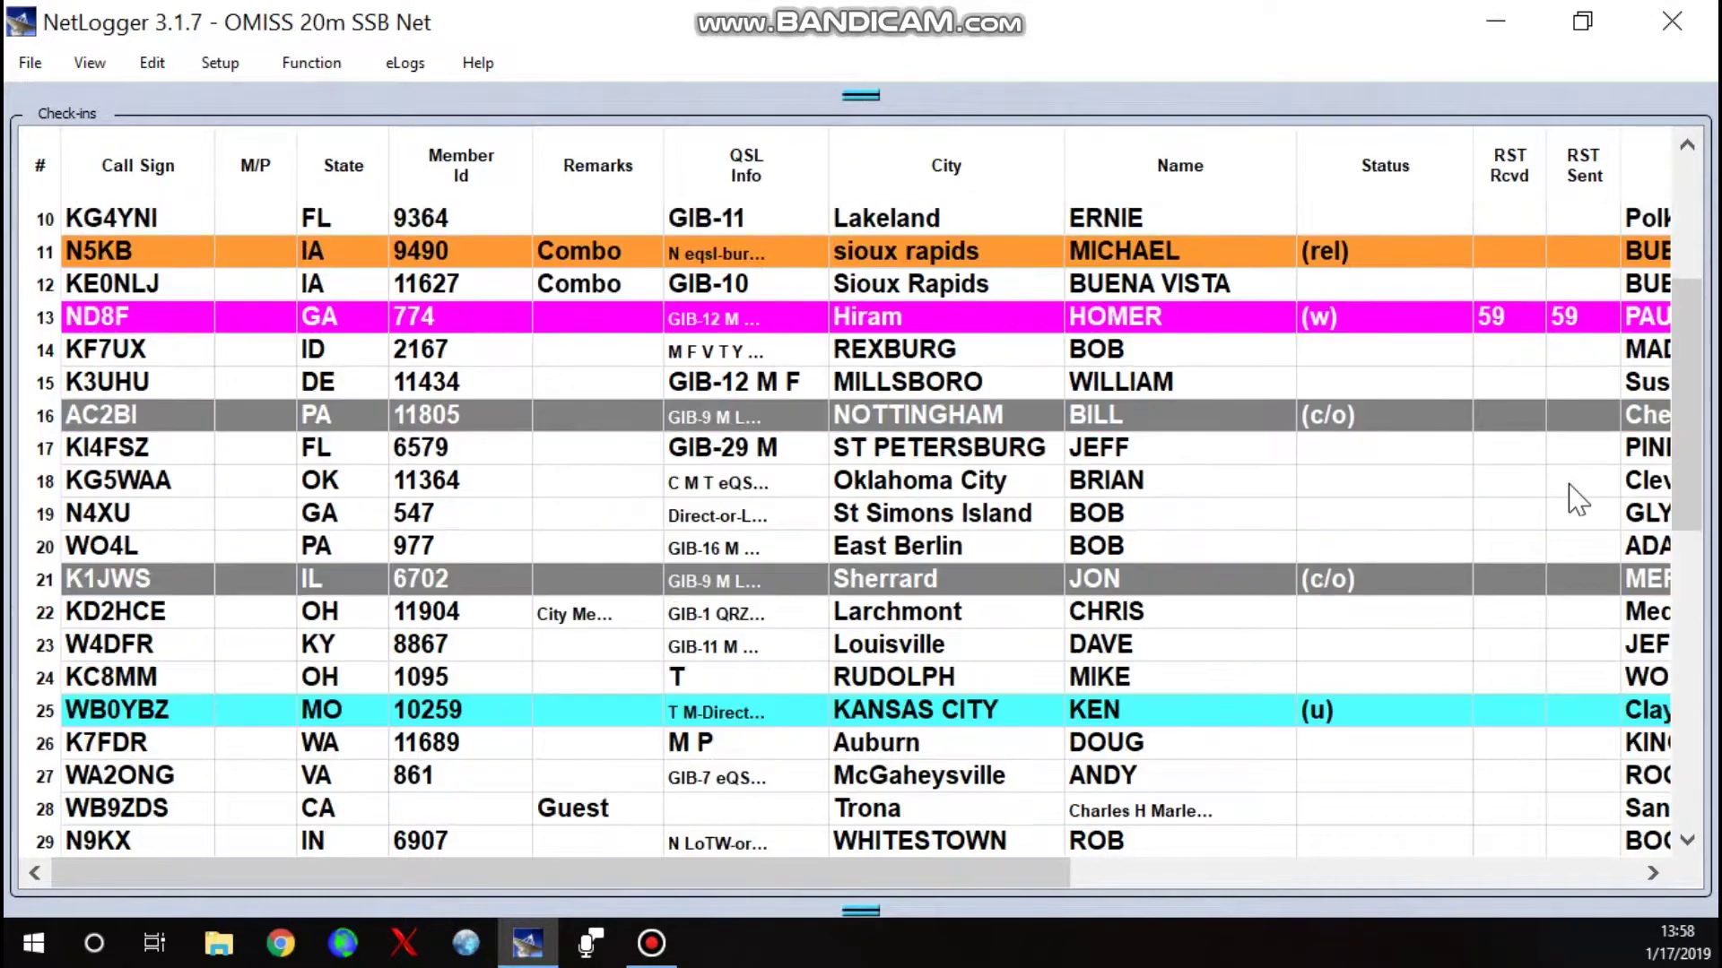
scroll(1561, 628, "down", 4)
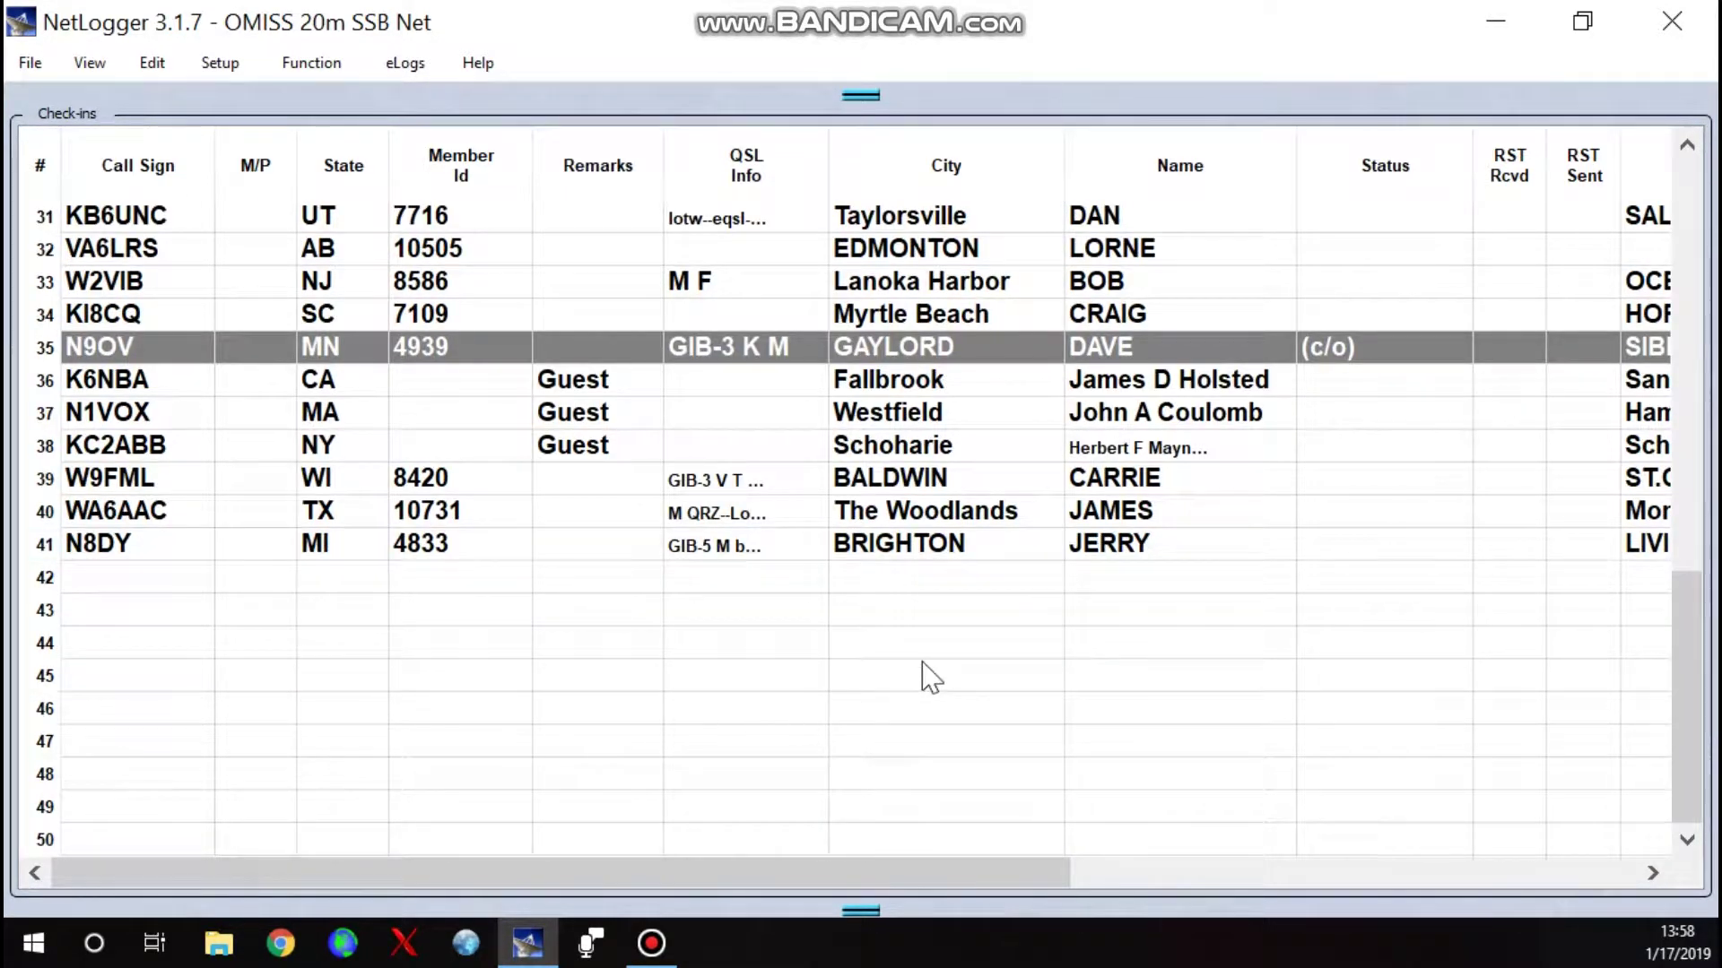
scroll(1057, 691, "up", 10)
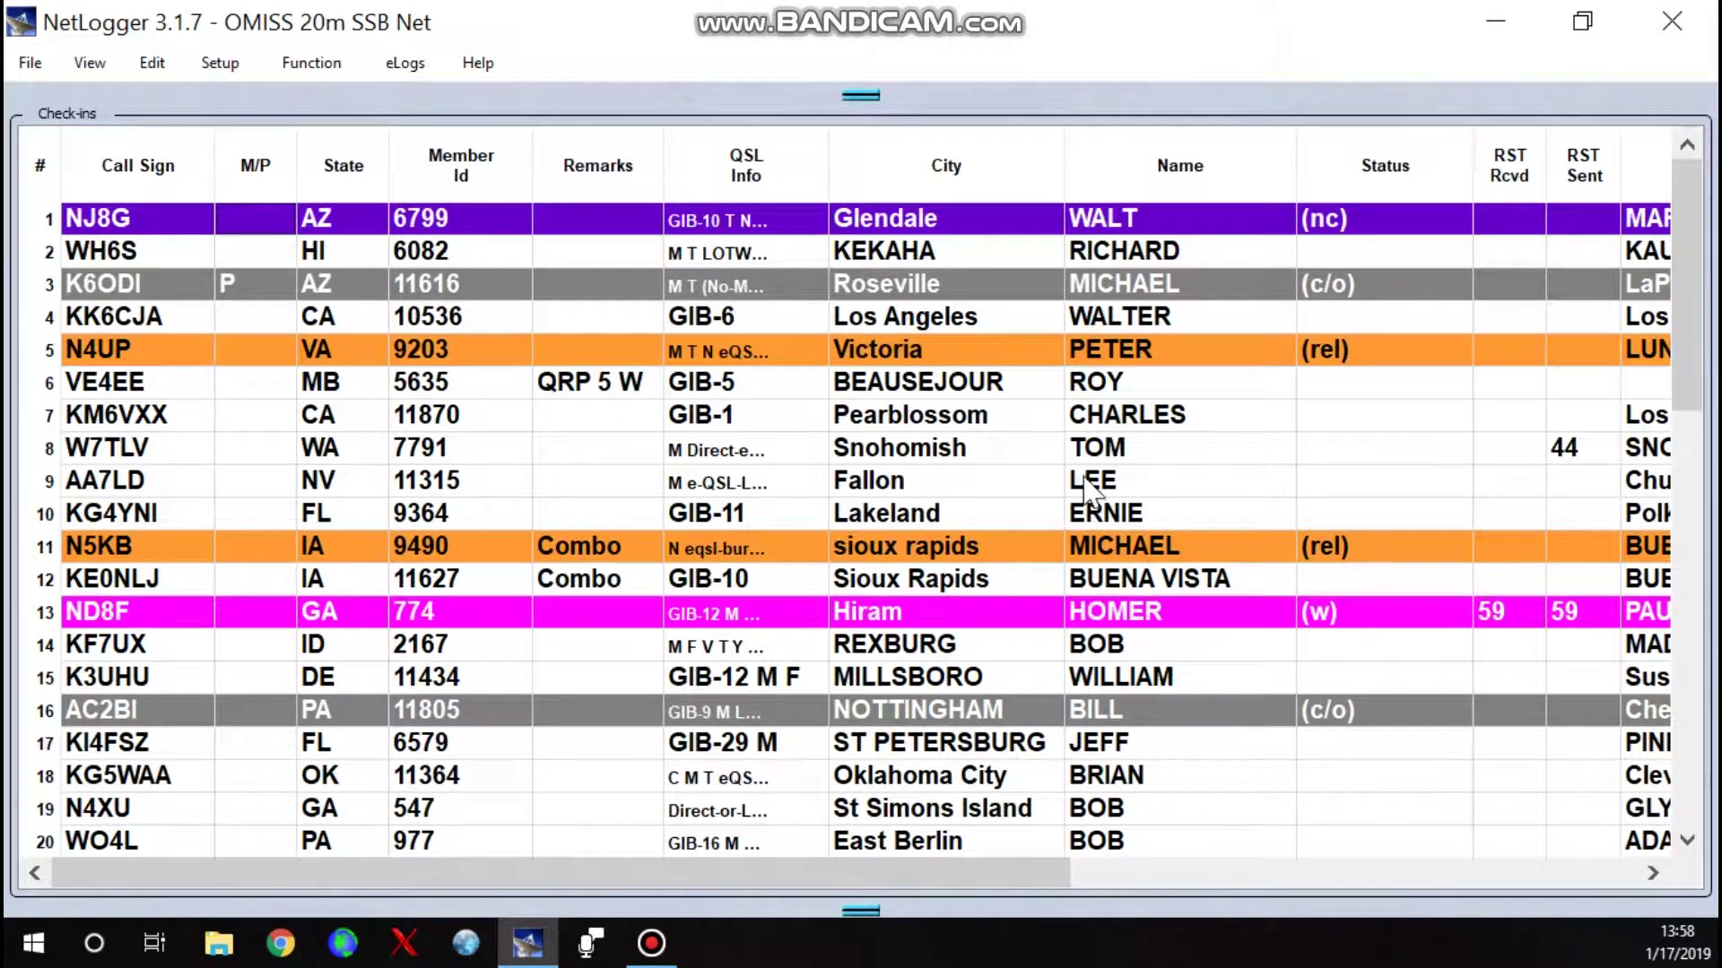
left_click(130, 646)
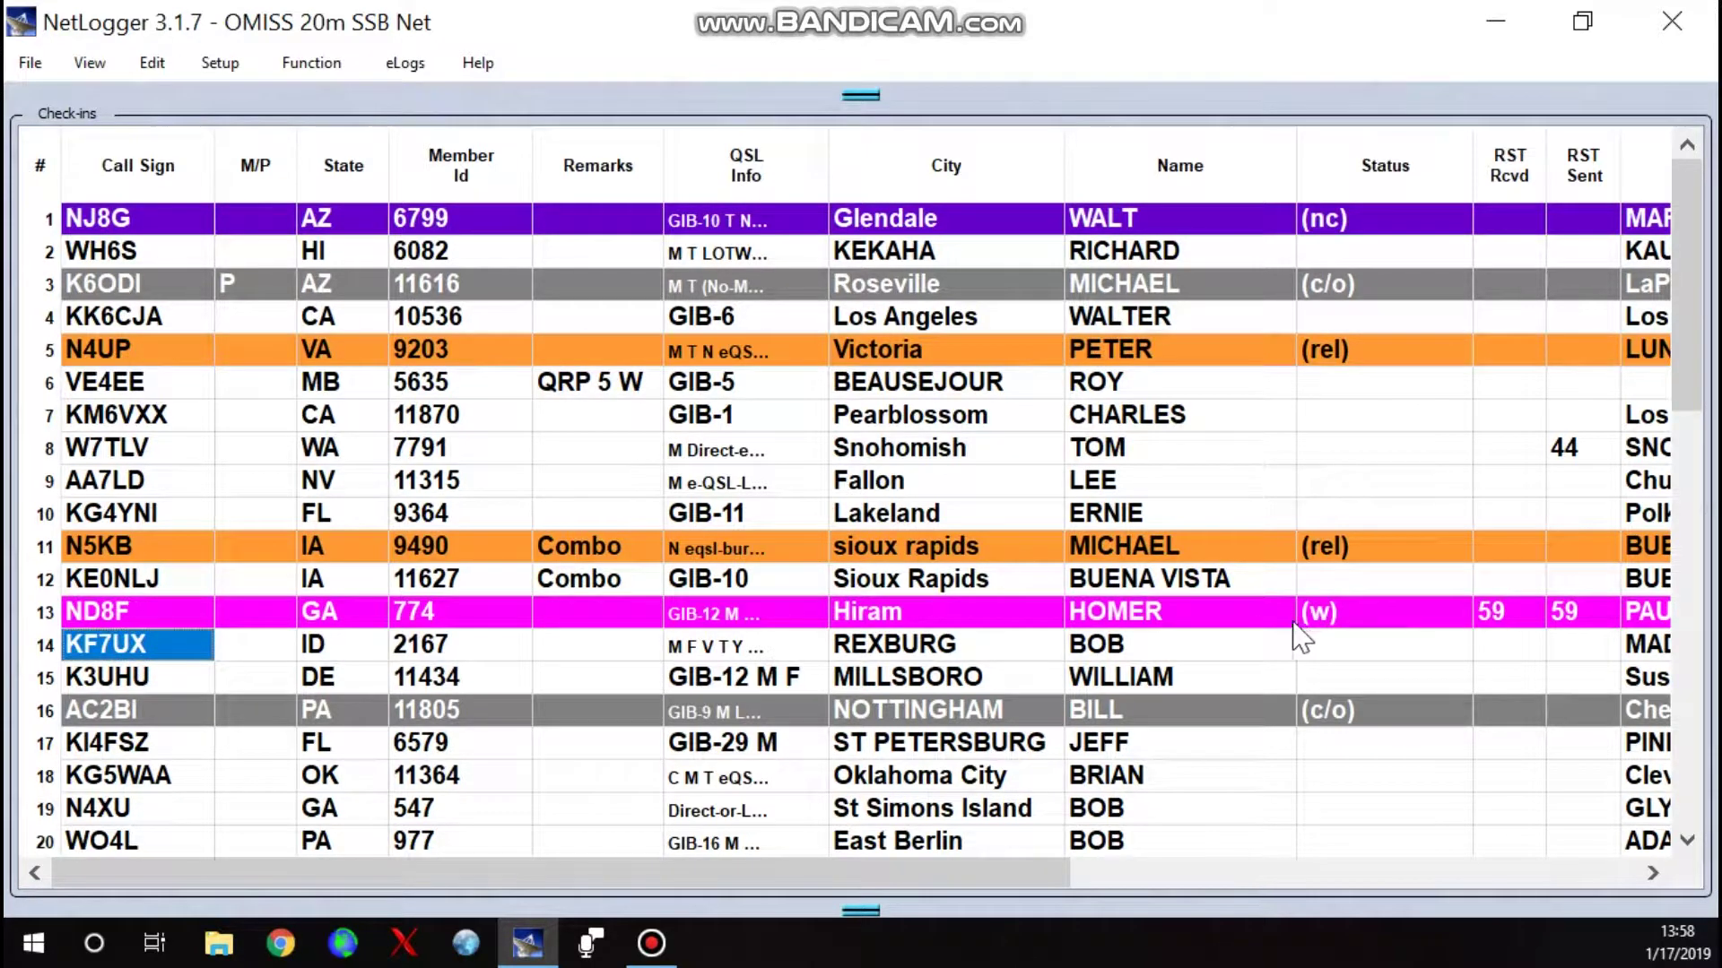
scroll(892, 627, "down", 2)
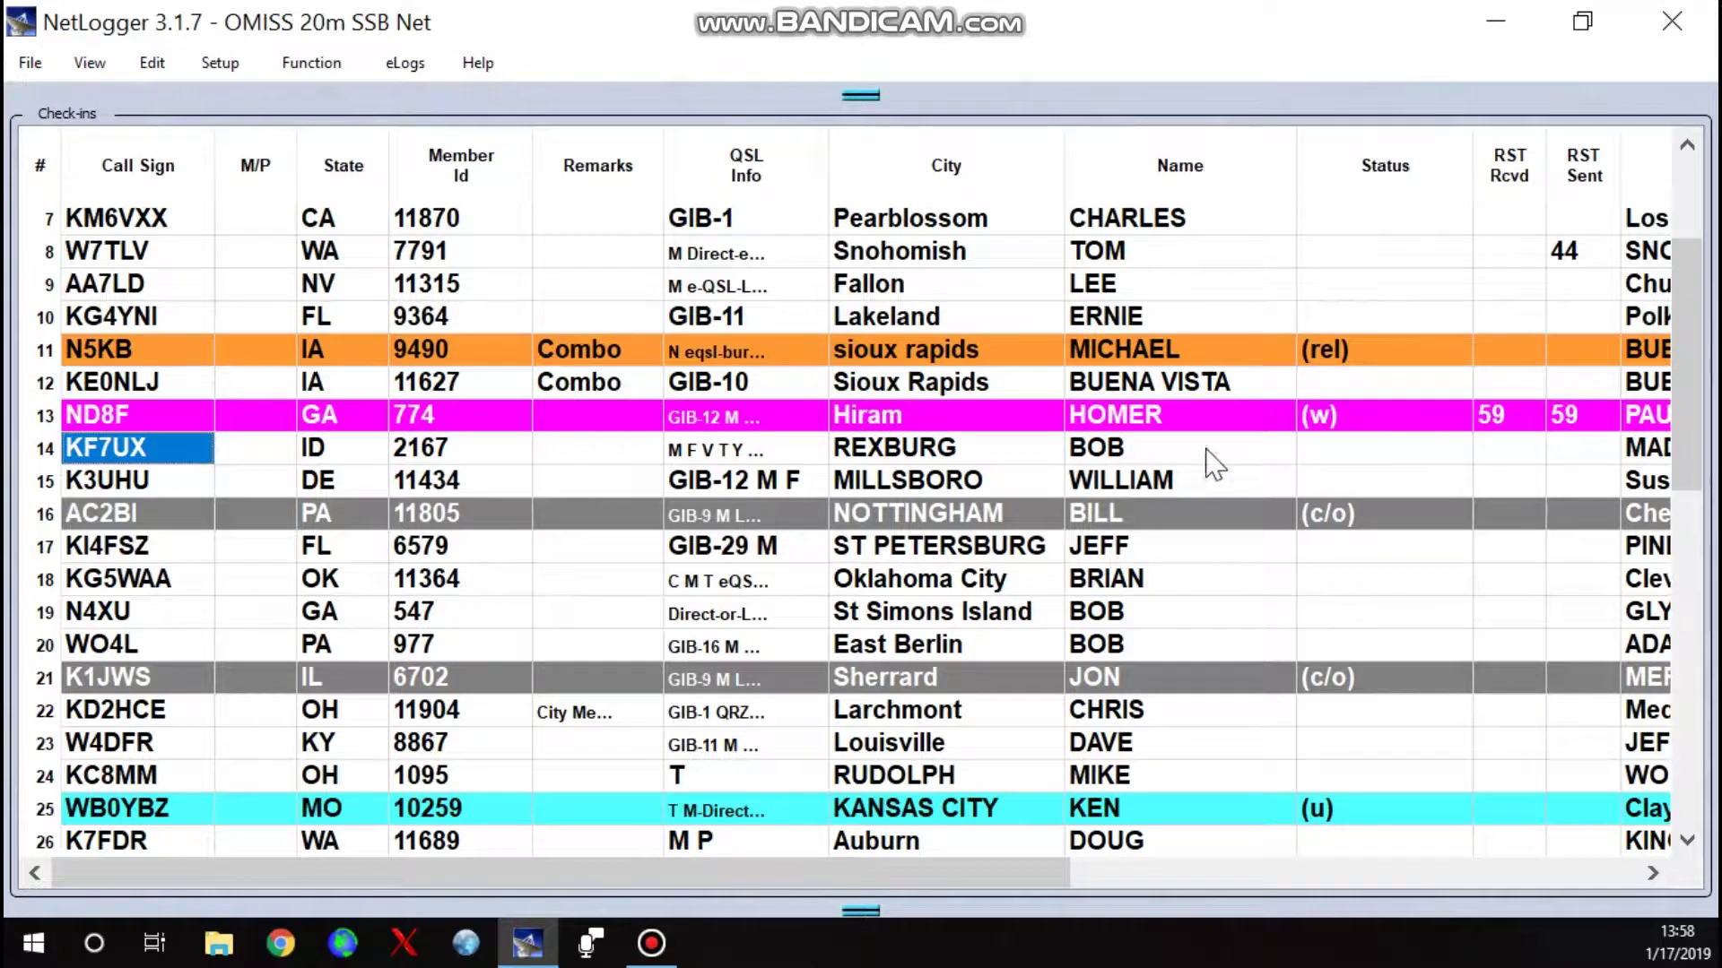
Step: Review which call sign criteria the worked station flag uses, and close its settings
left_click(861, 911)
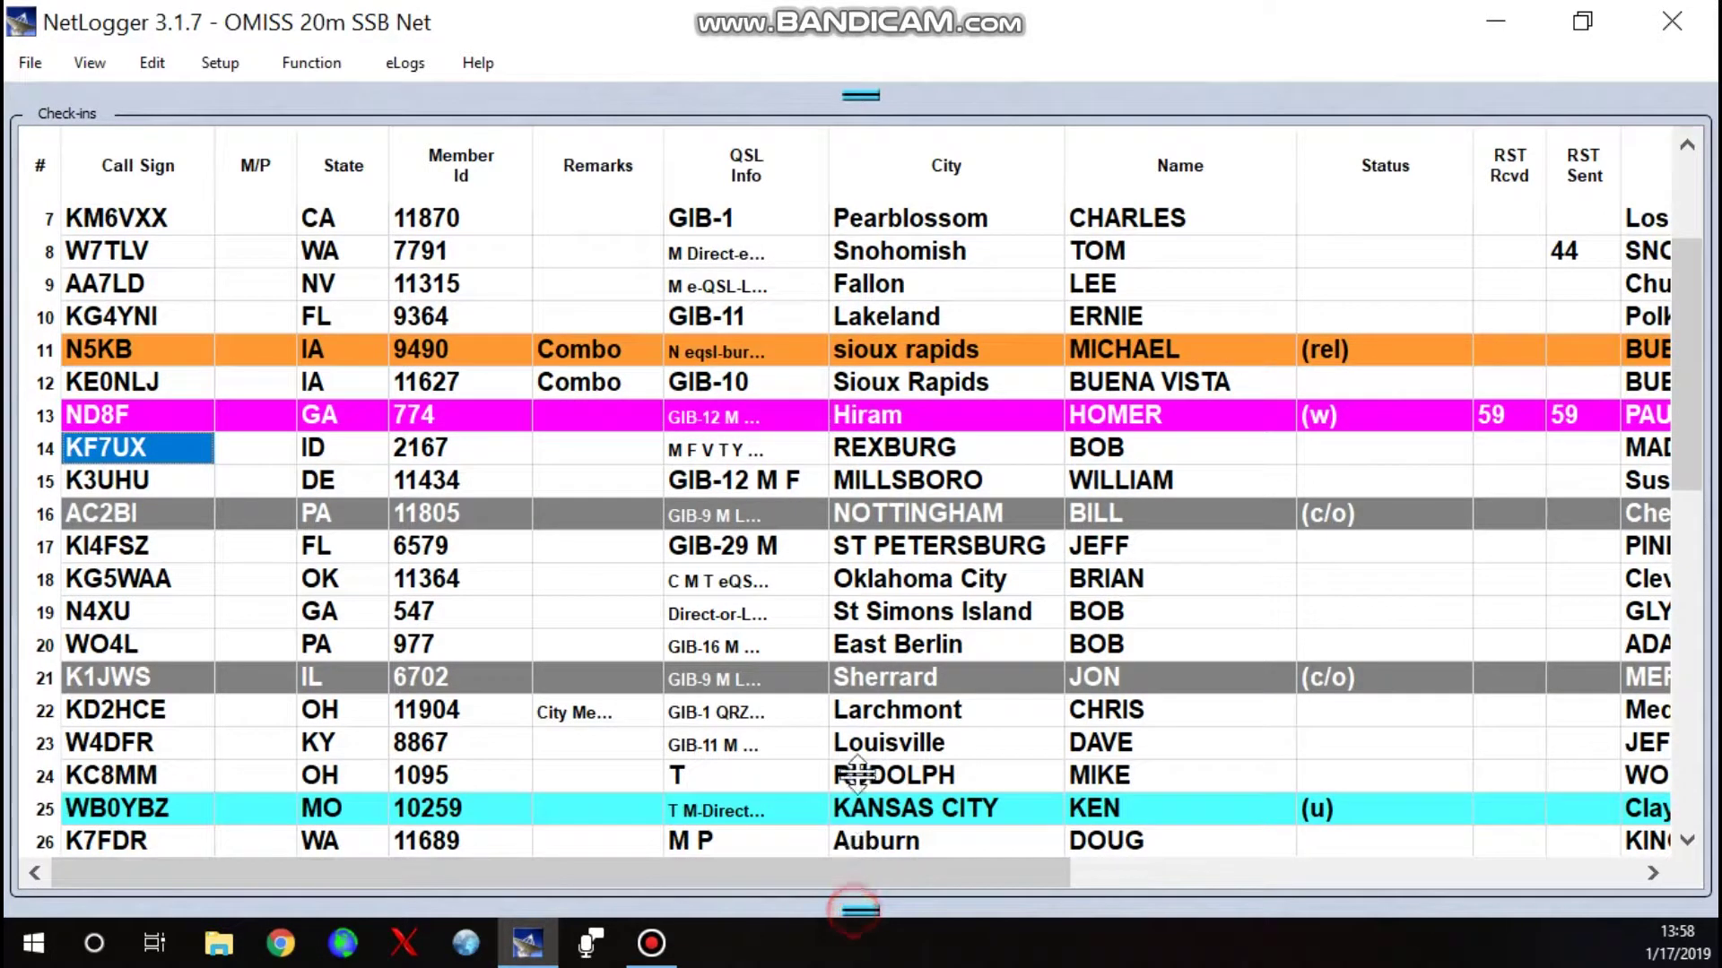
left_click(860, 655)
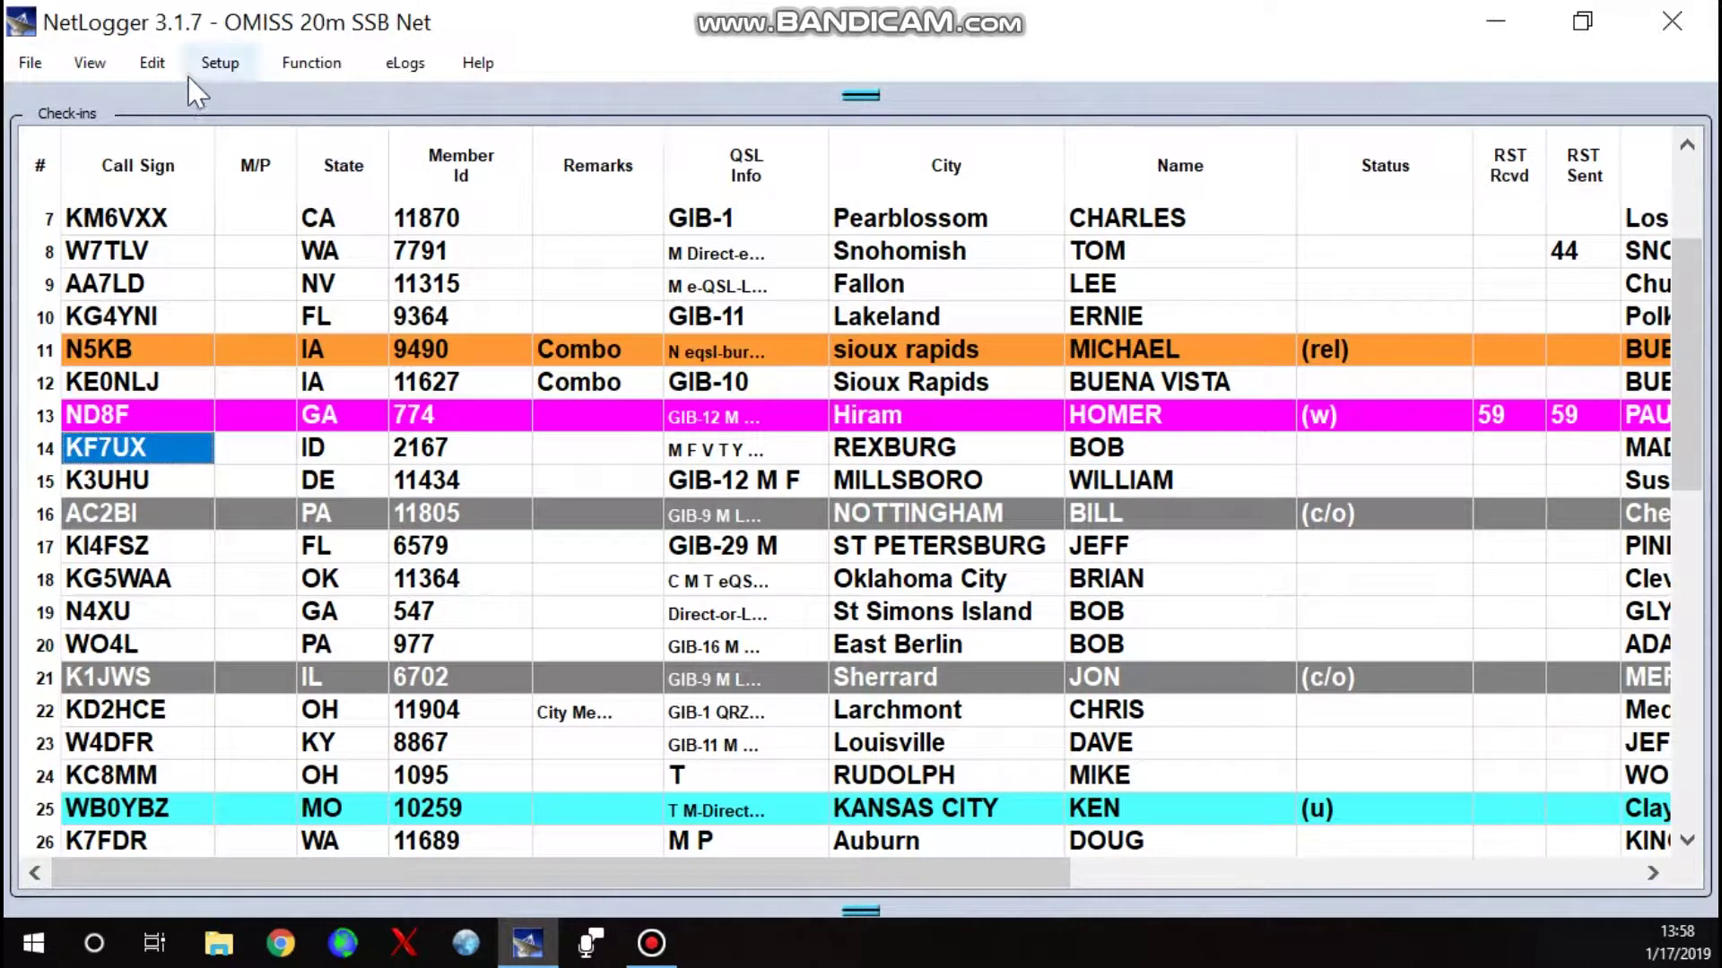
left_click(220, 62)
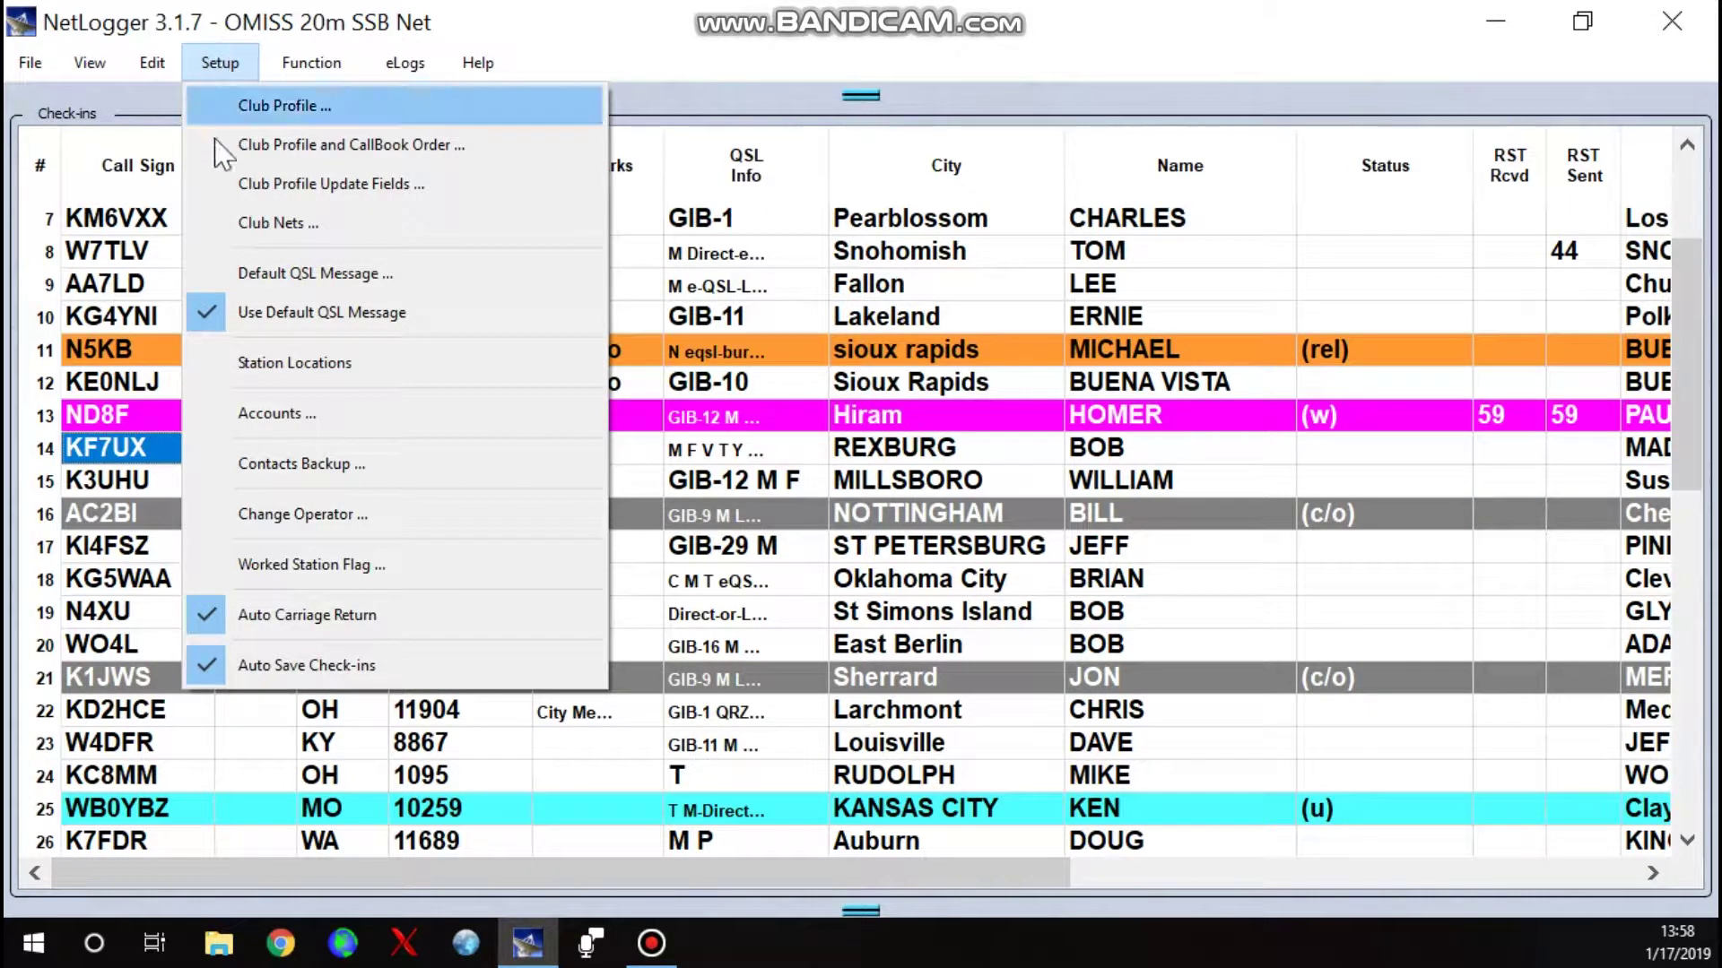
left_click(311, 565)
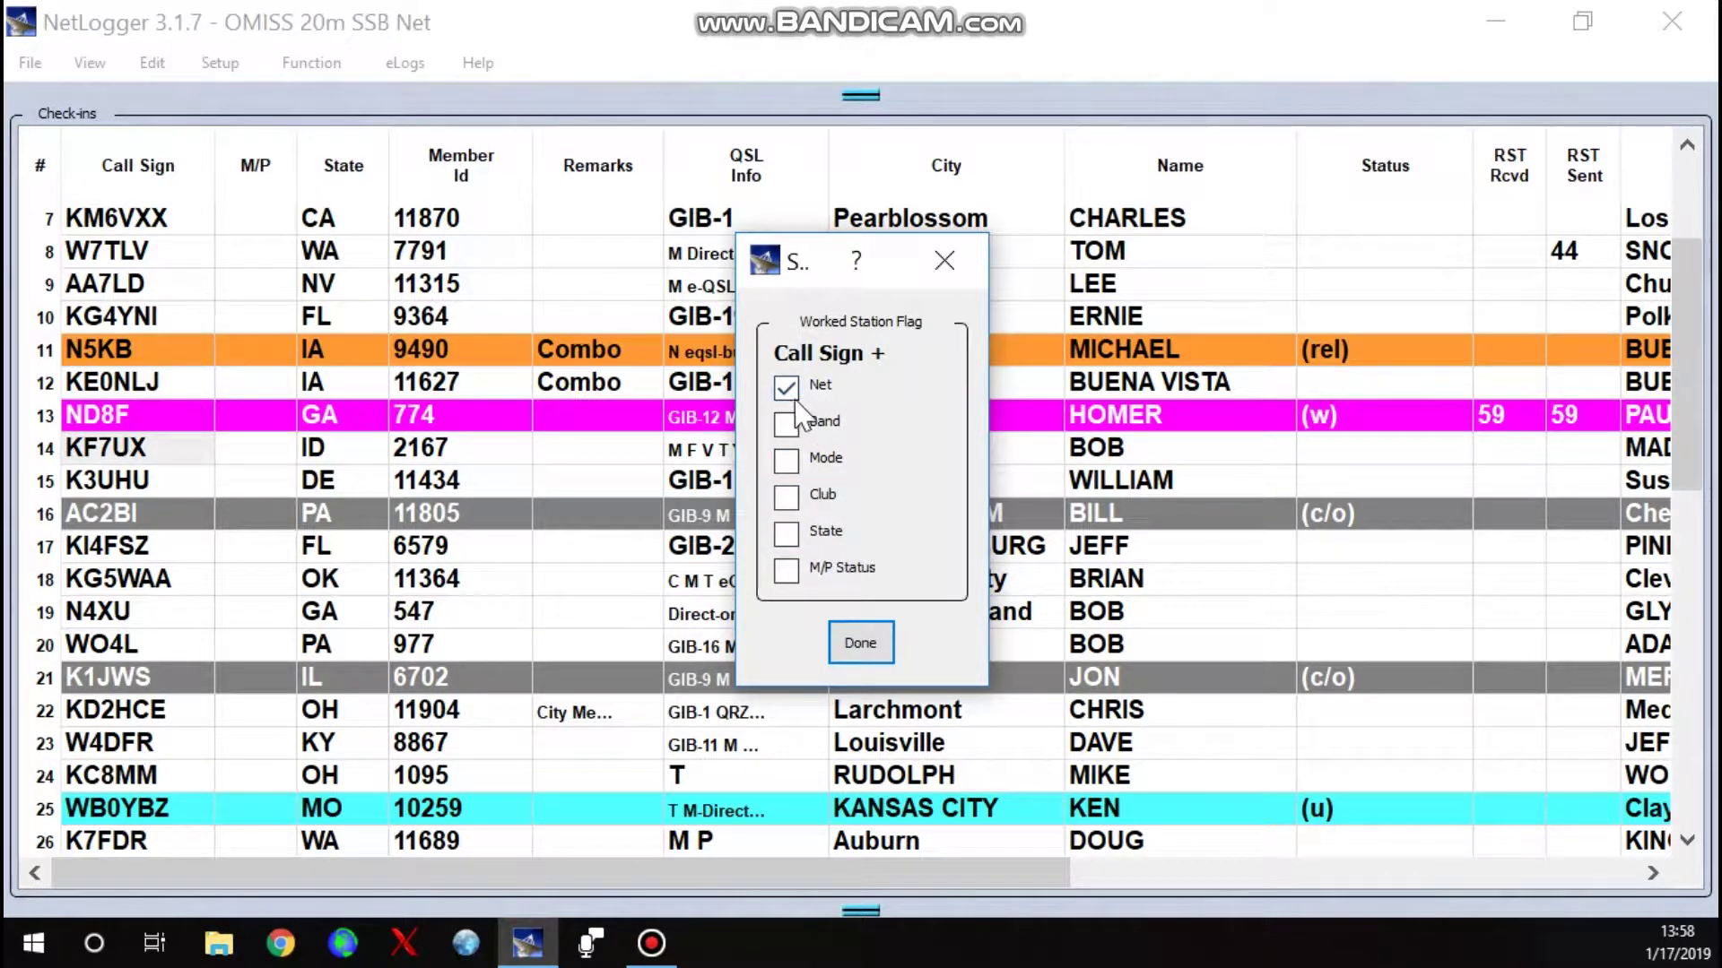
left_click(860, 643)
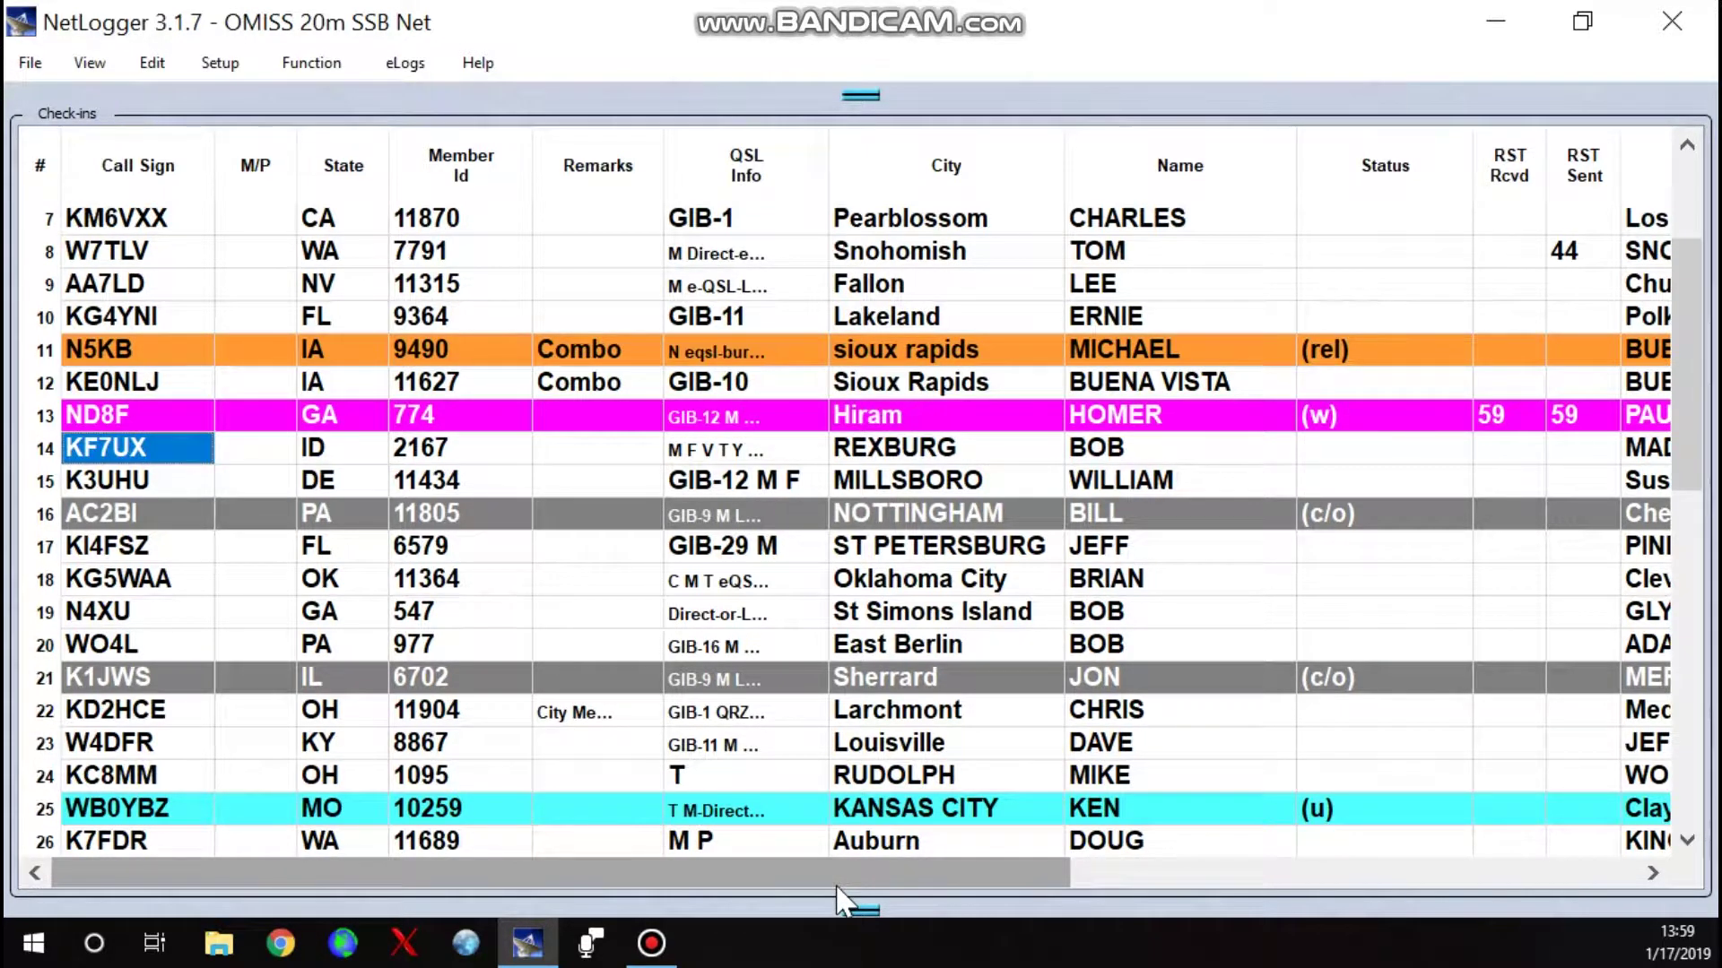
key("Return")
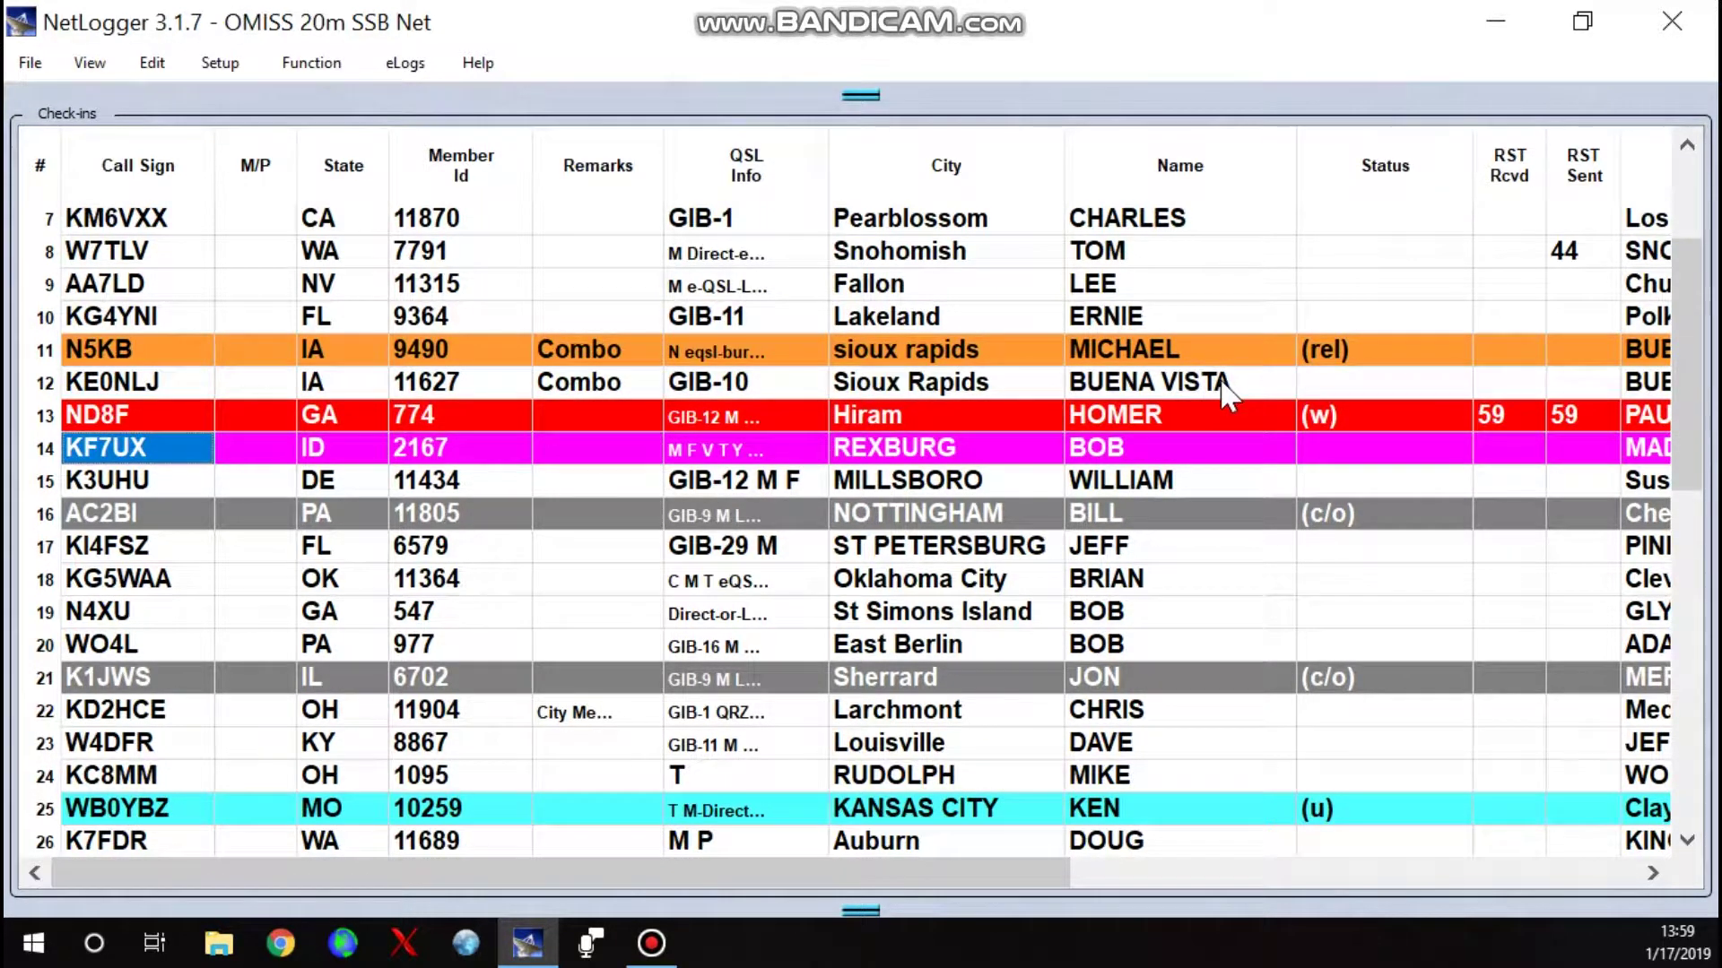
Step: Expand the net status and control area, and open the AIM window to read the latest messages, closing it when done
scroll(1173, 400, "up", 2)
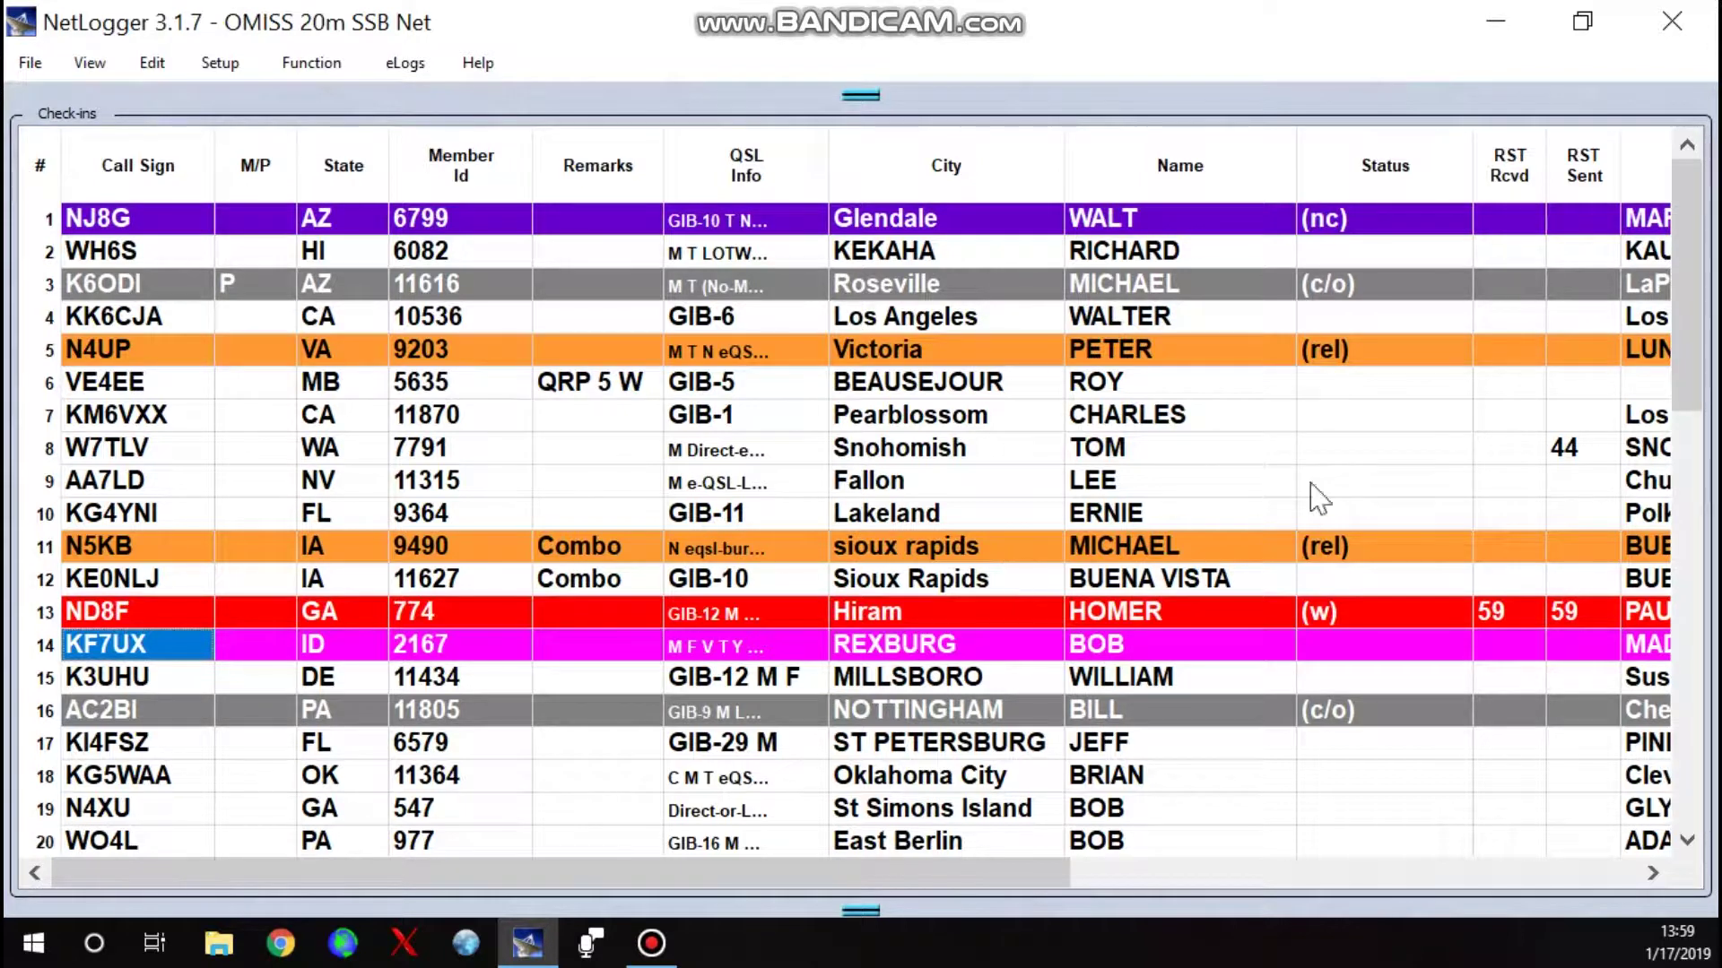
left_click(850, 95)
left_click_drag(851, 95, 847, 269)
left_click(478, 250)
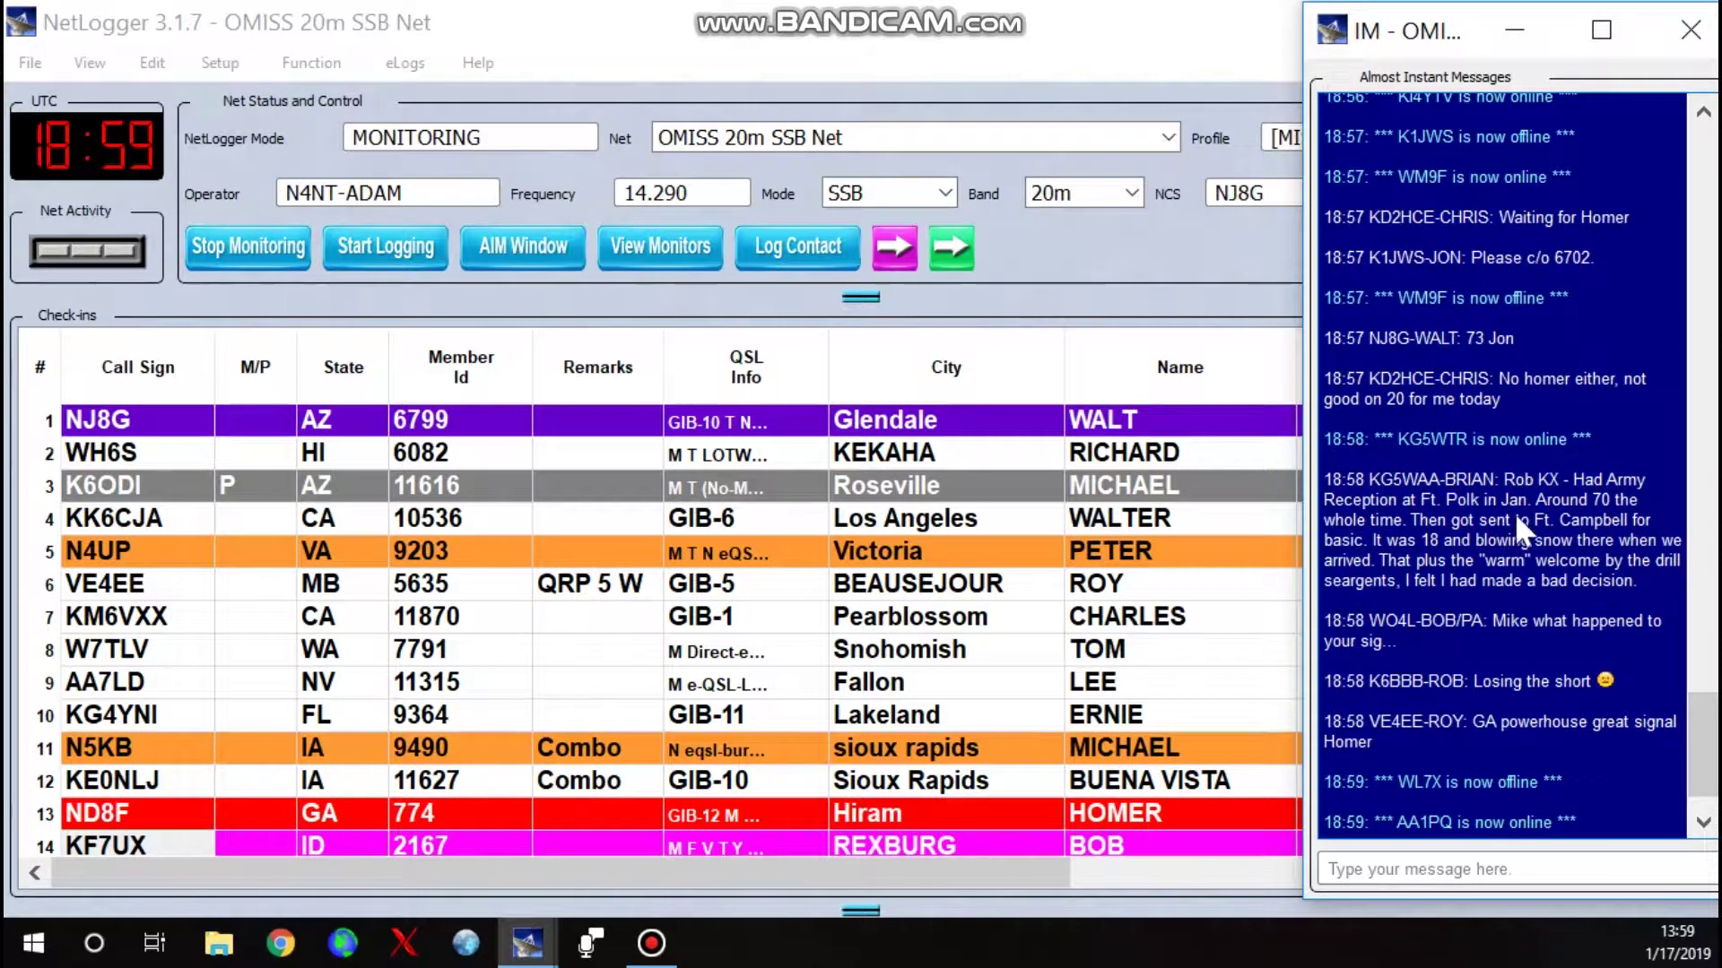
left_click(1690, 29)
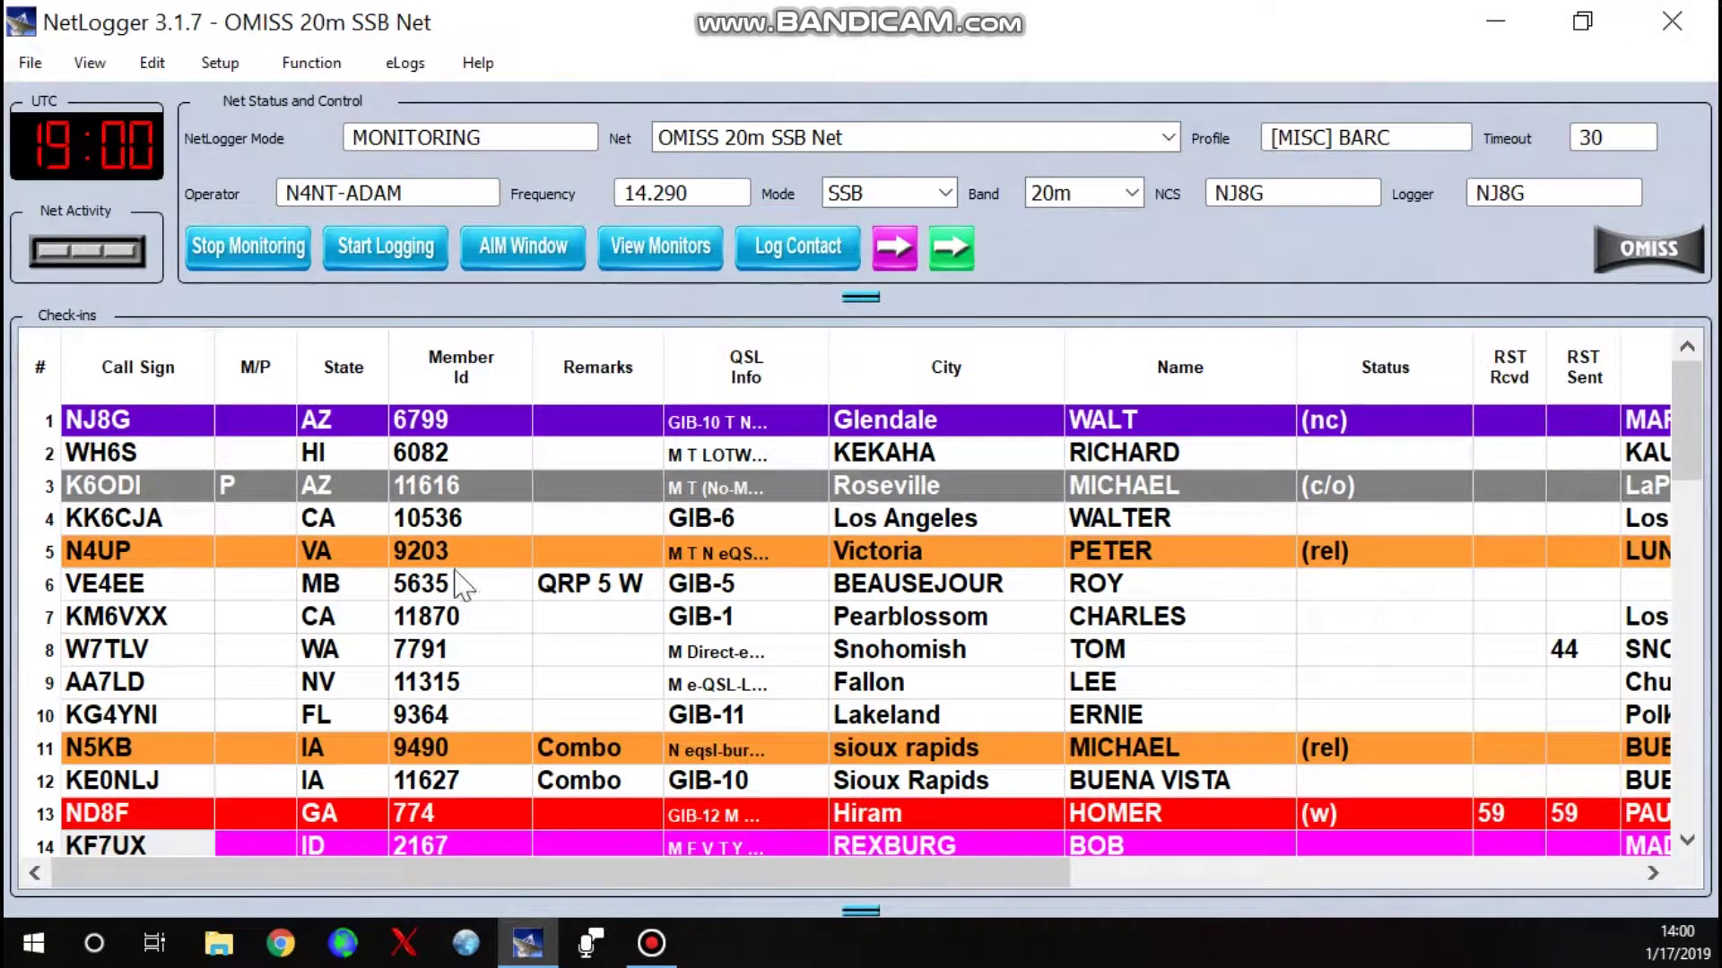
Step: Look through the check-ins down to the last station and return to the first one
scroll(615, 512, "down", 10)
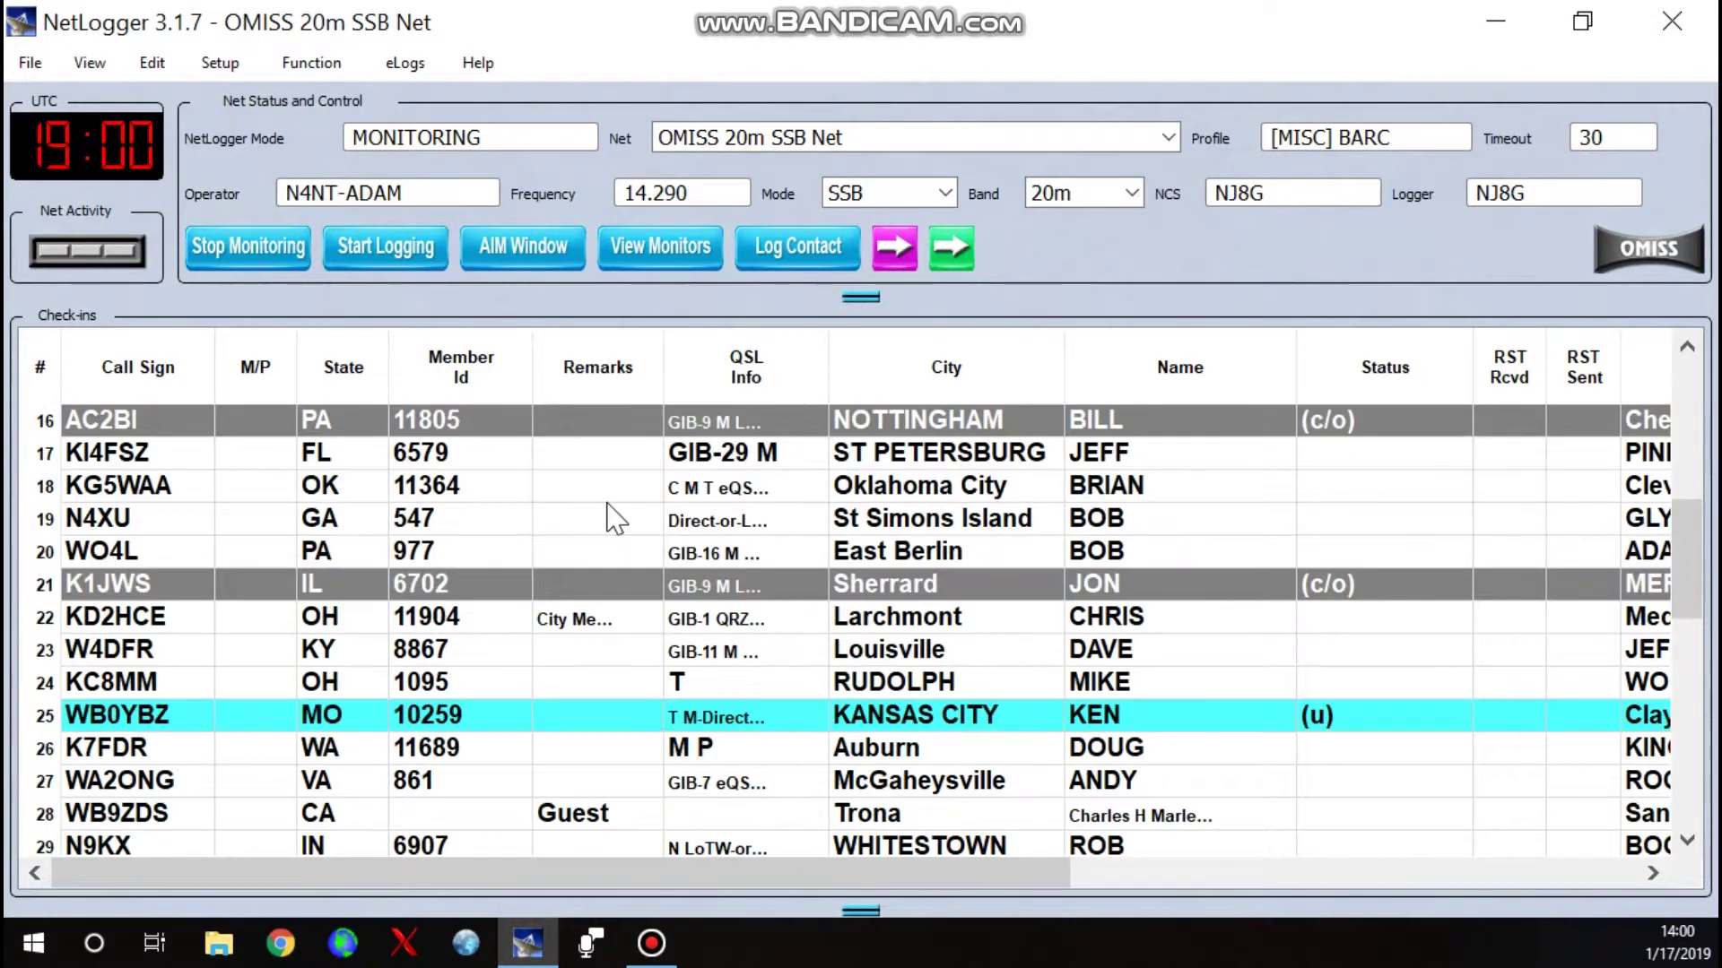
scroll(620, 542, "down", 2)
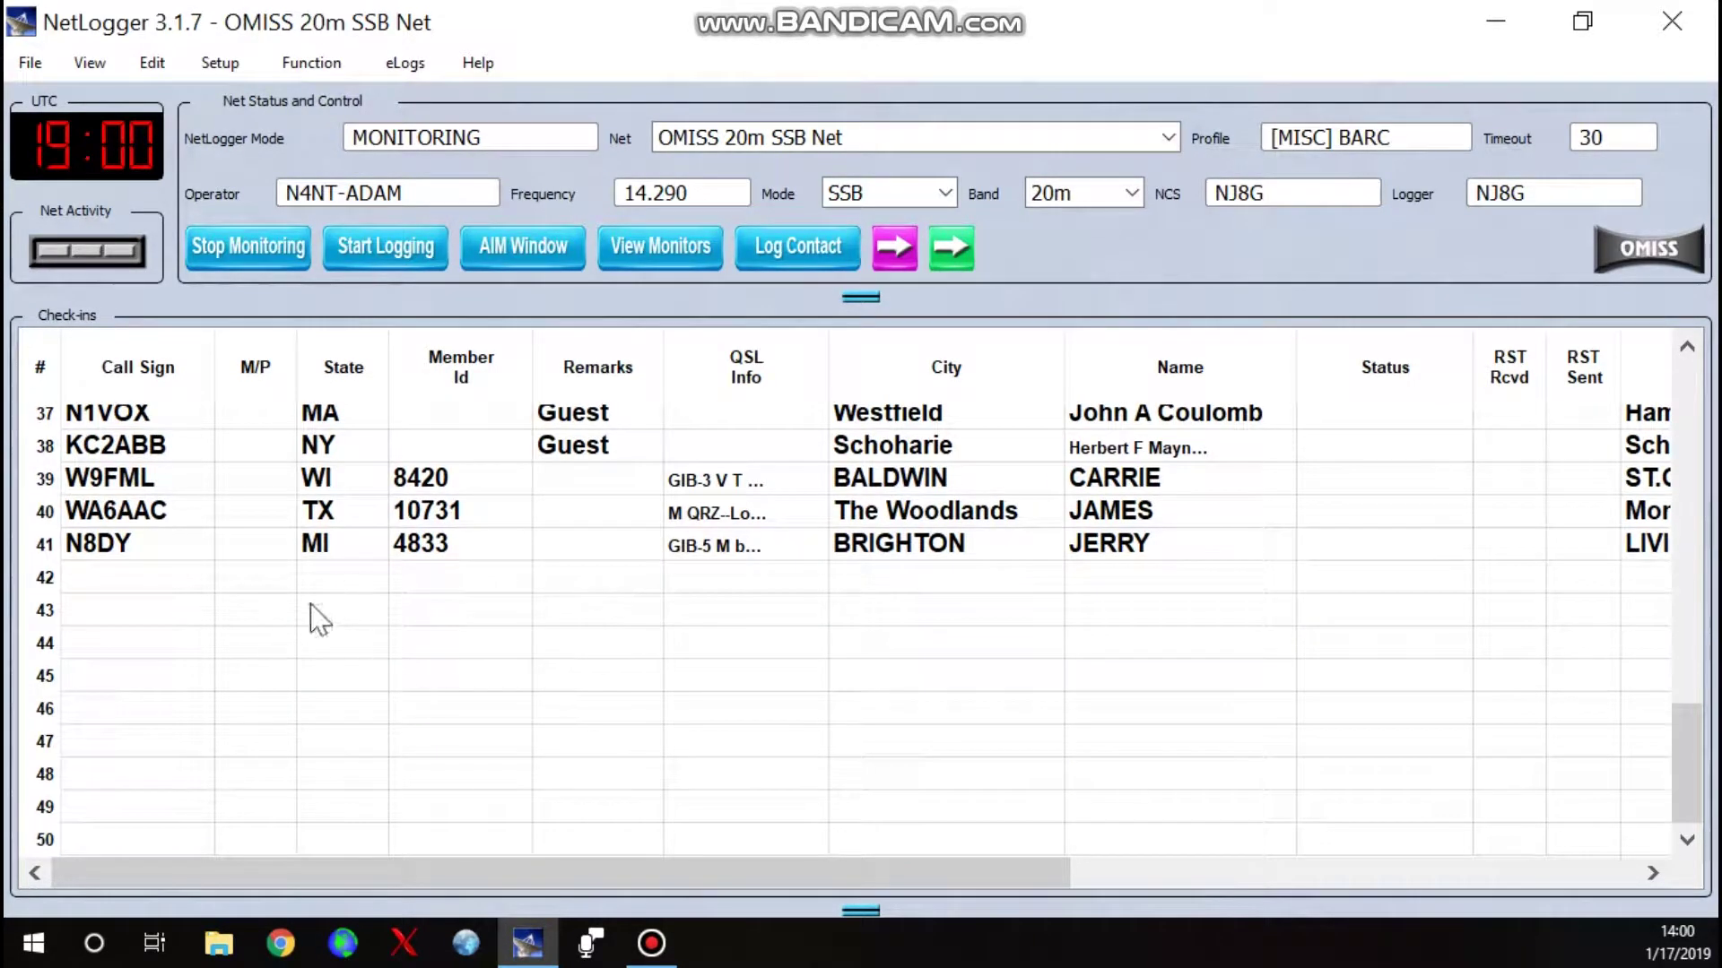
scroll(395, 682, "up", 12)
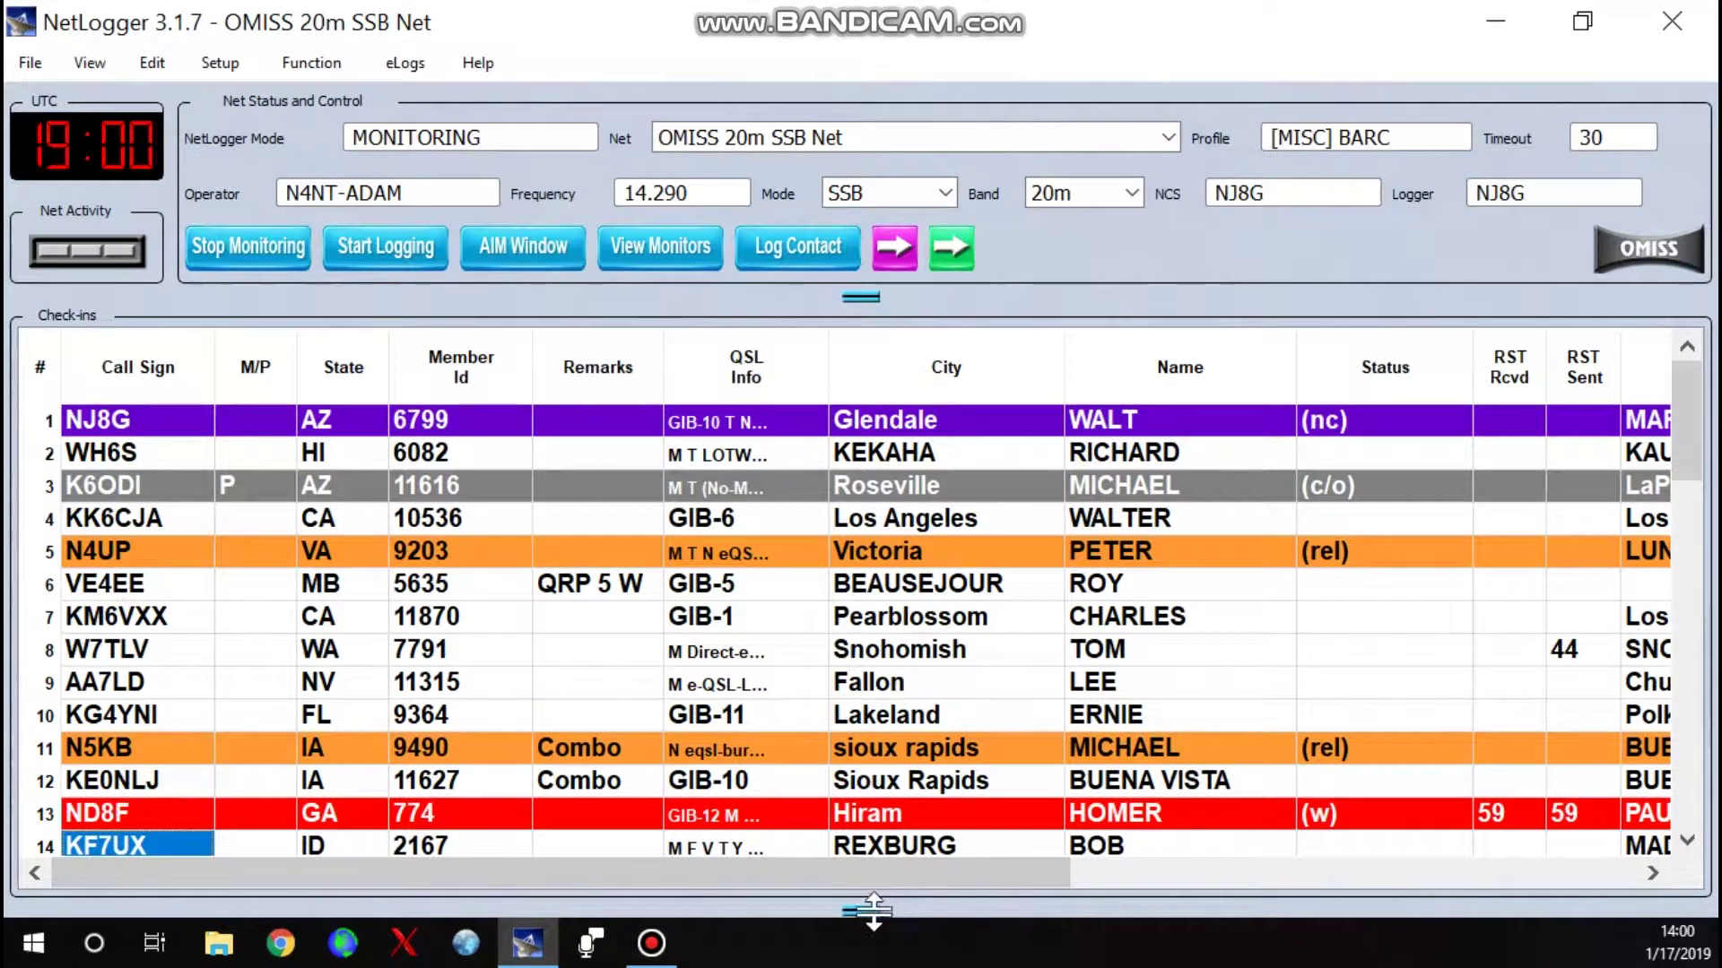
left_click_drag(875, 913, 877, 482)
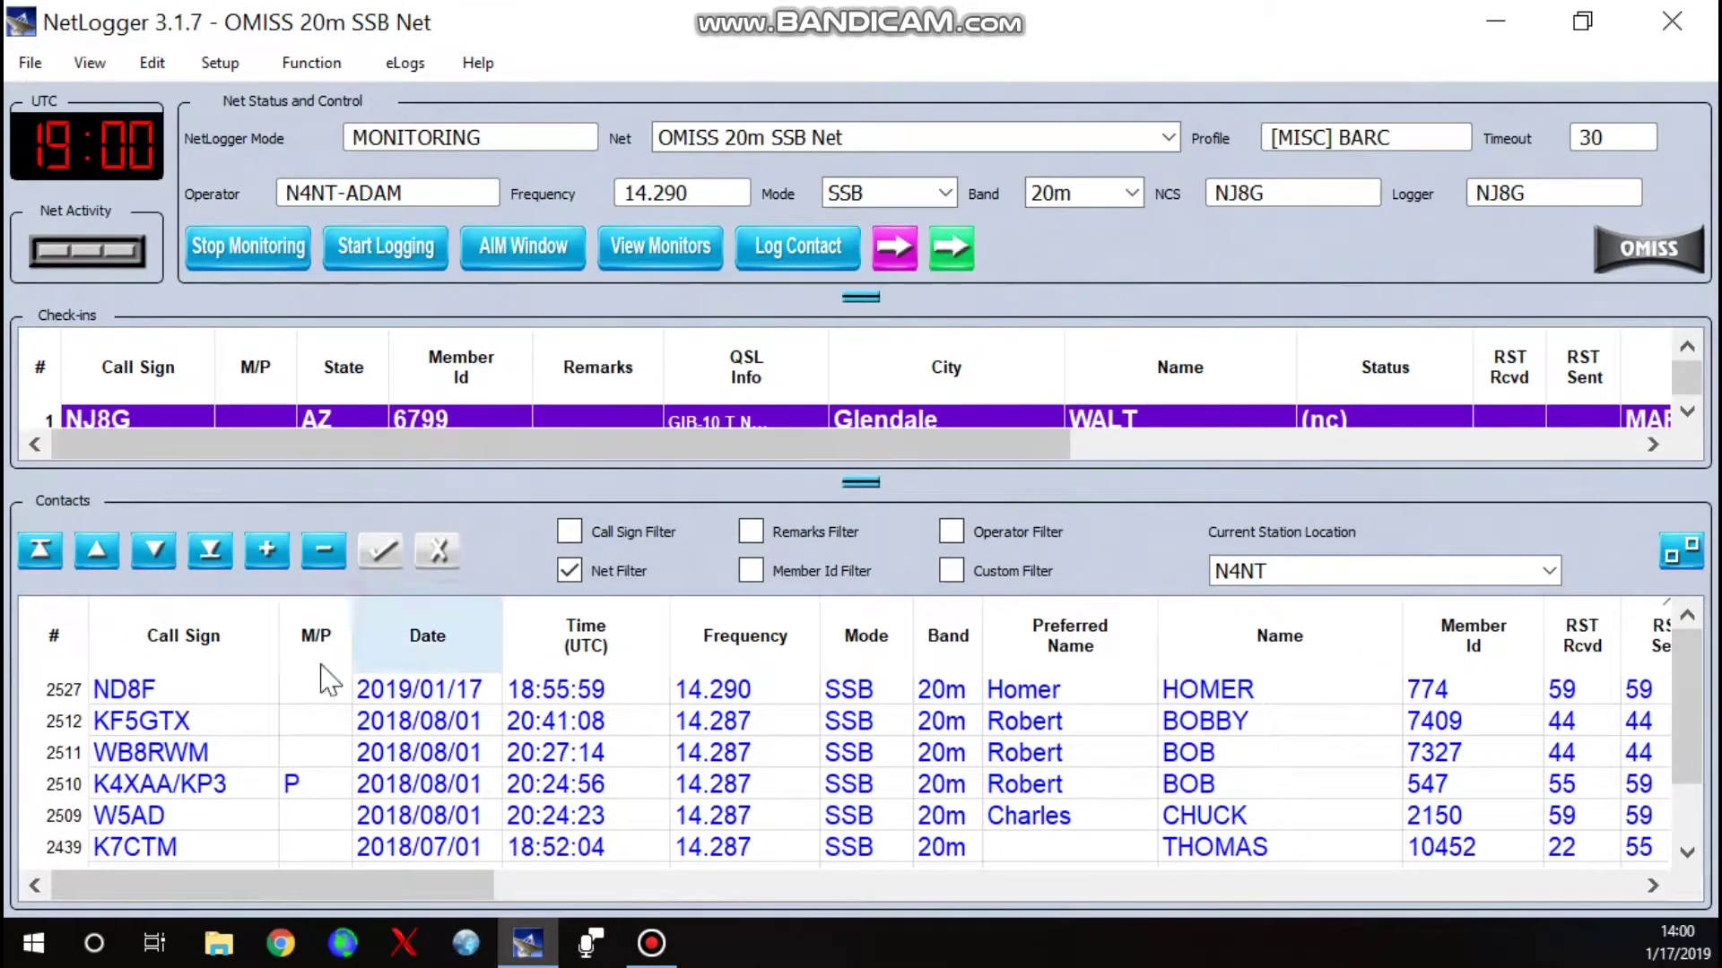
left_click(112, 691)
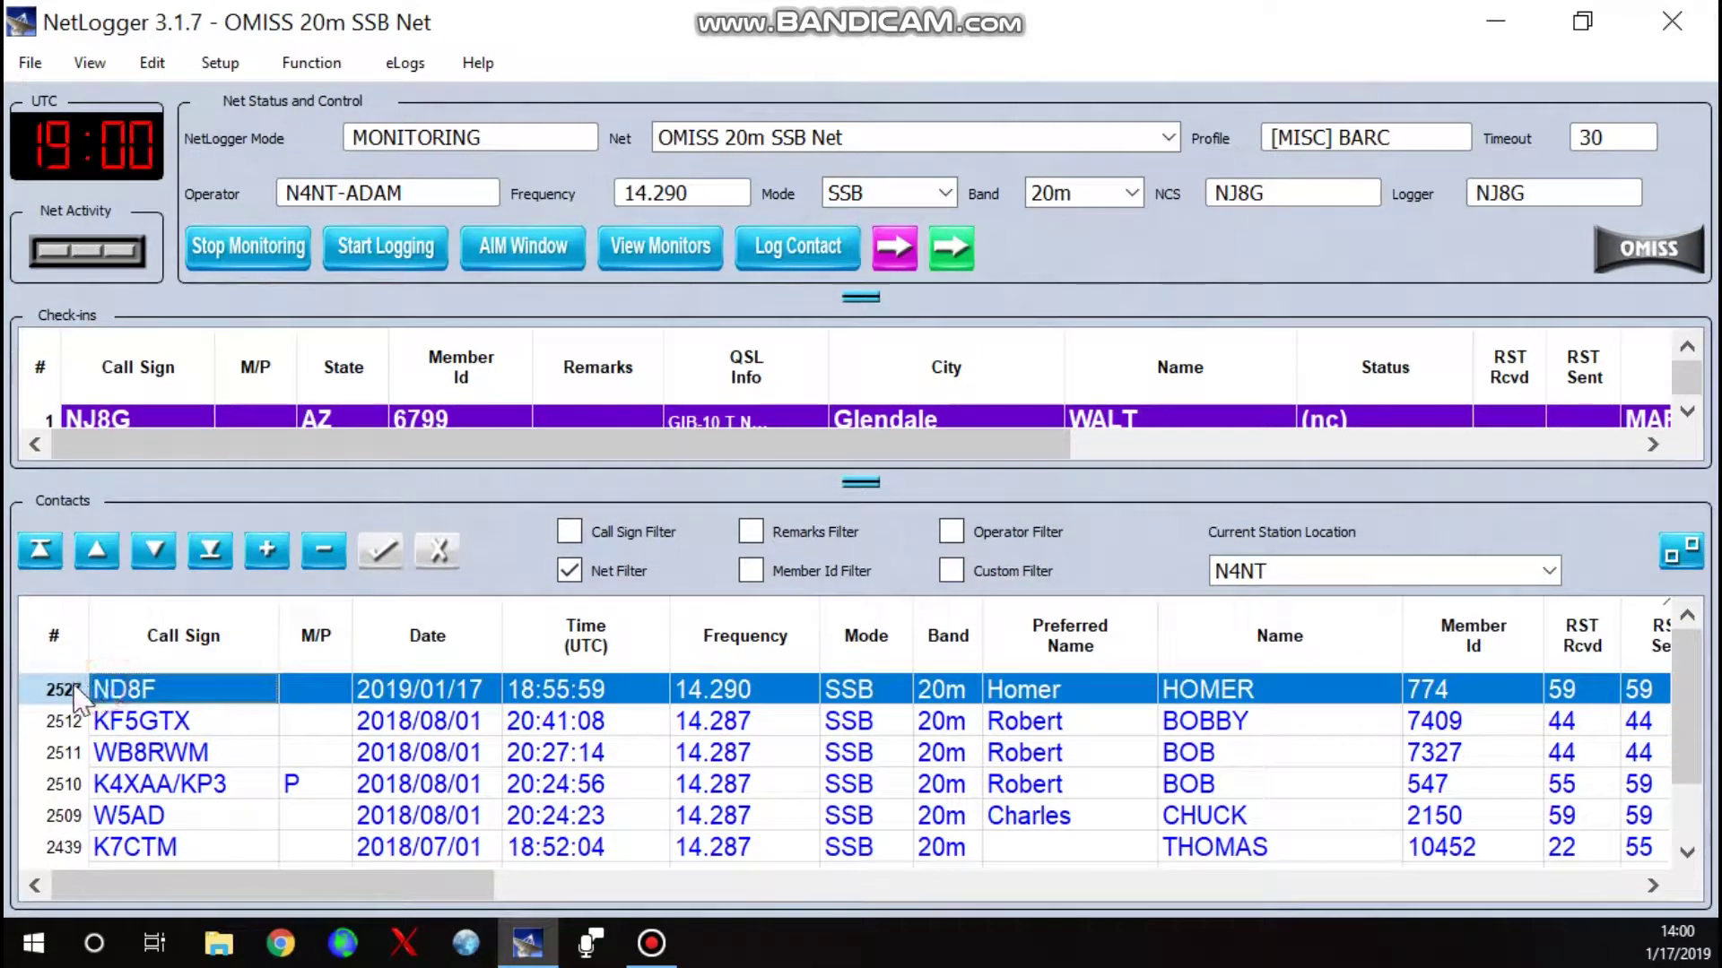
left_click(164, 721)
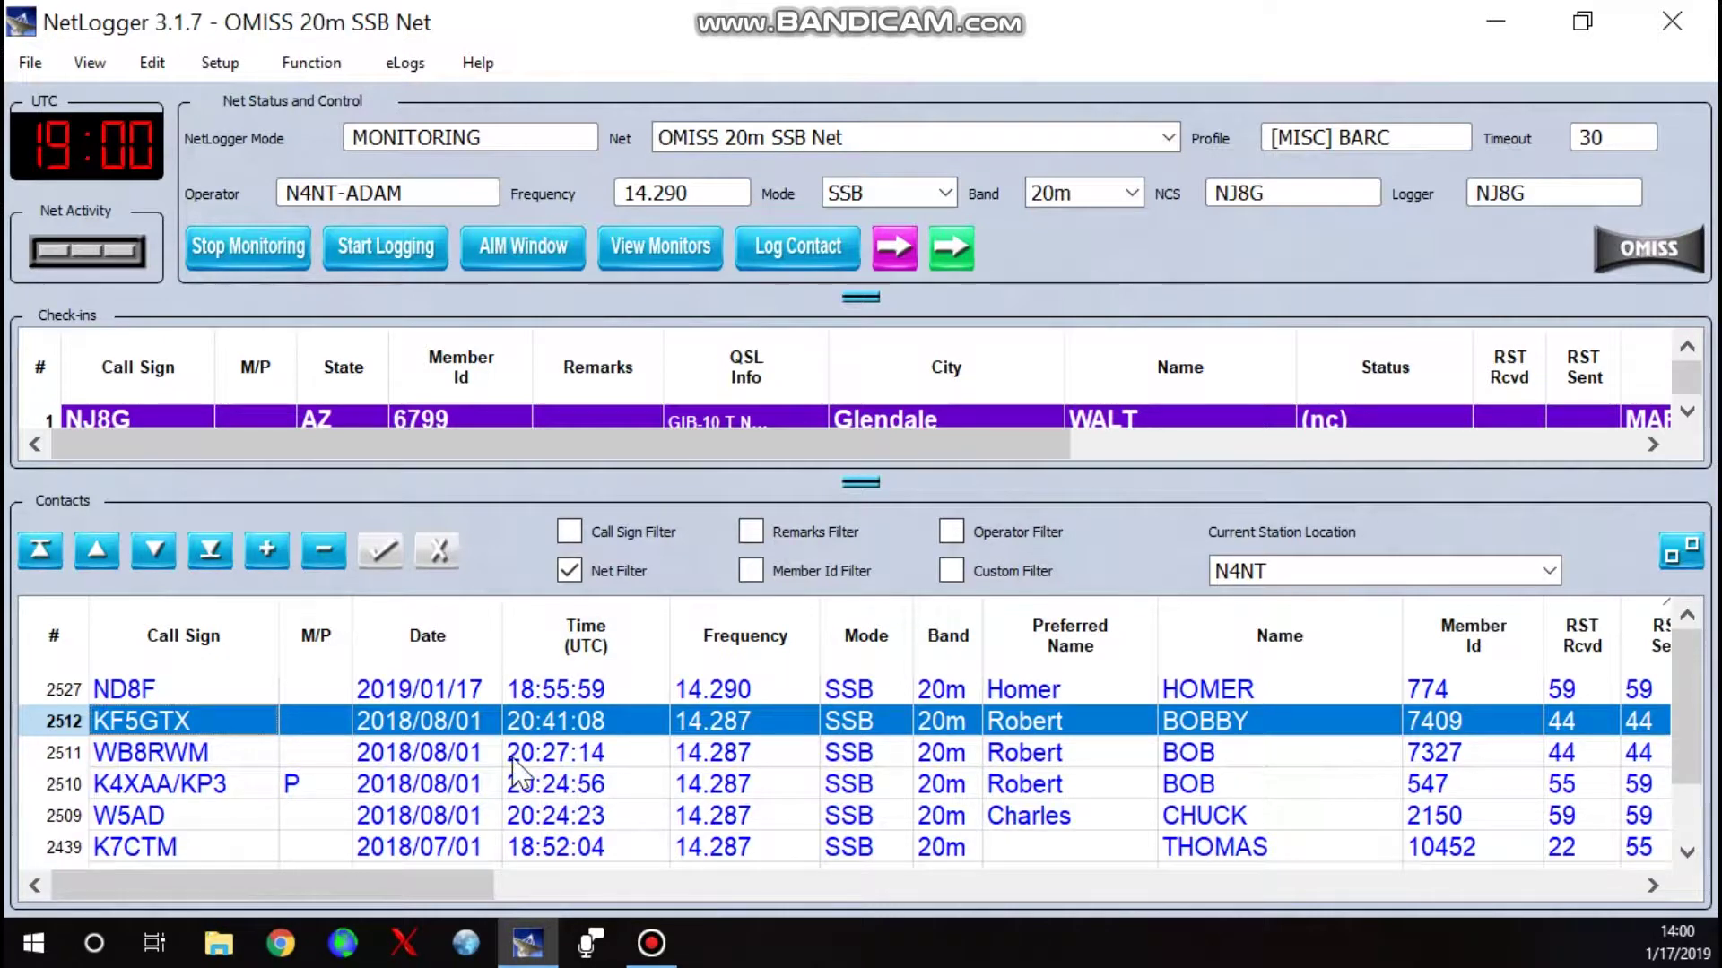
scroll(538, 753, "down", 1)
scroll(659, 722, "up", 1)
left_click_drag(72, 758, 61, 818)
left_click(59, 753)
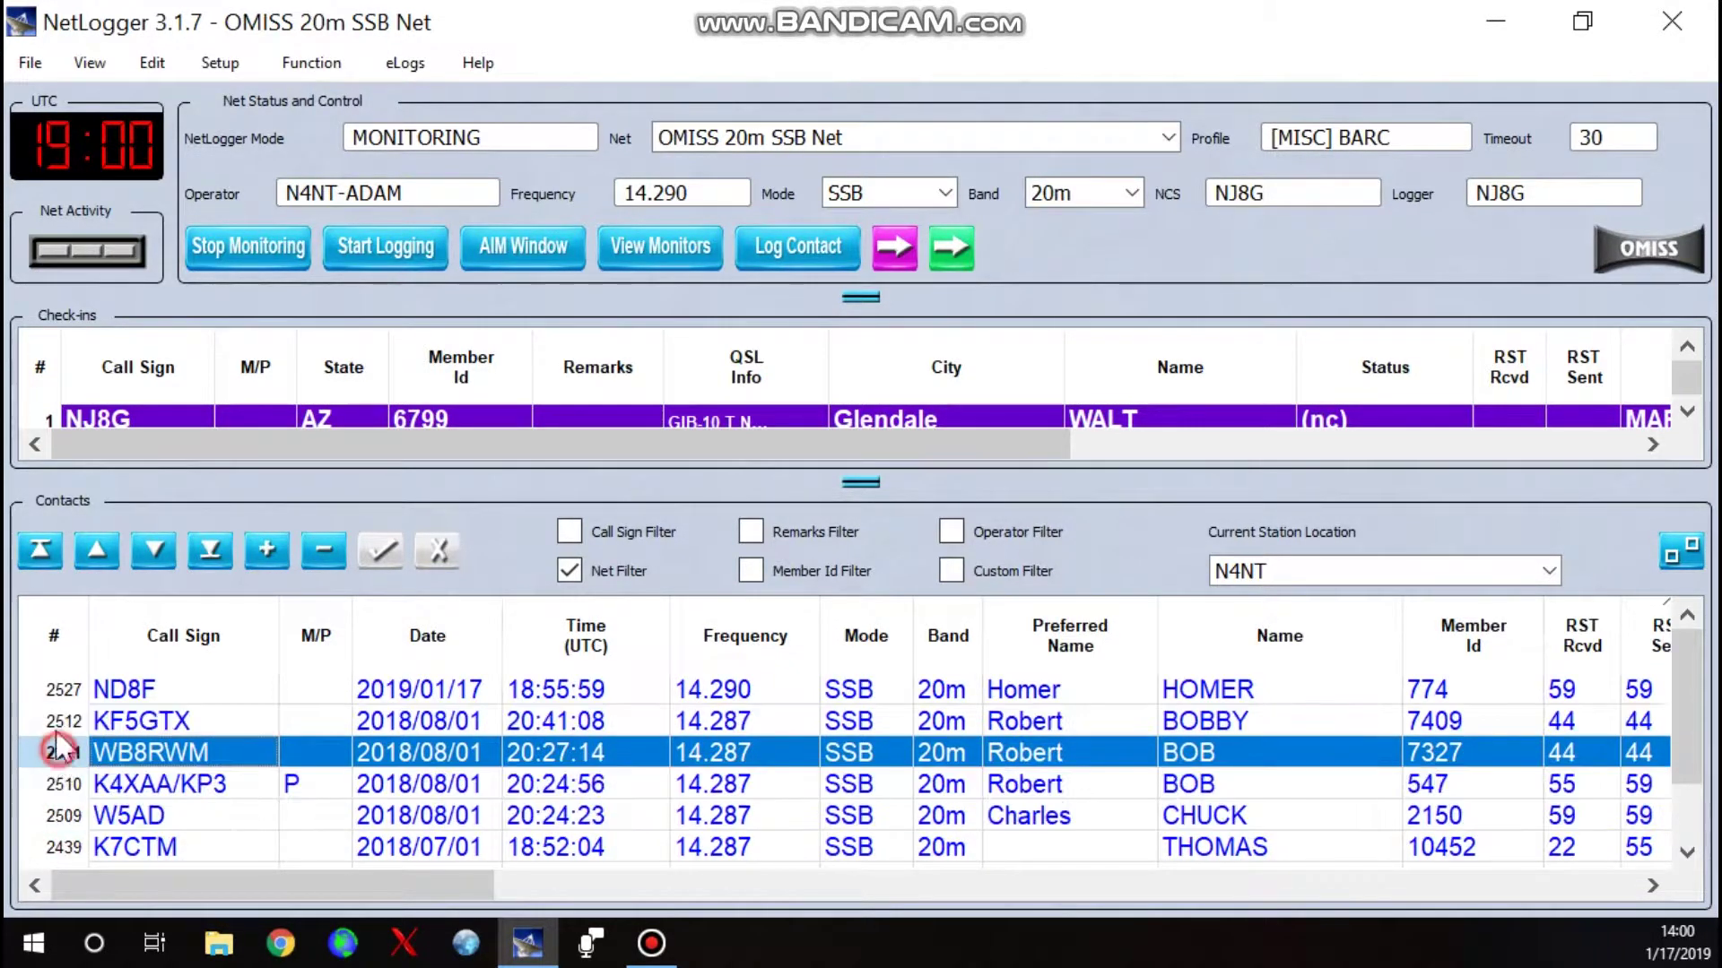
left_click(54, 721)
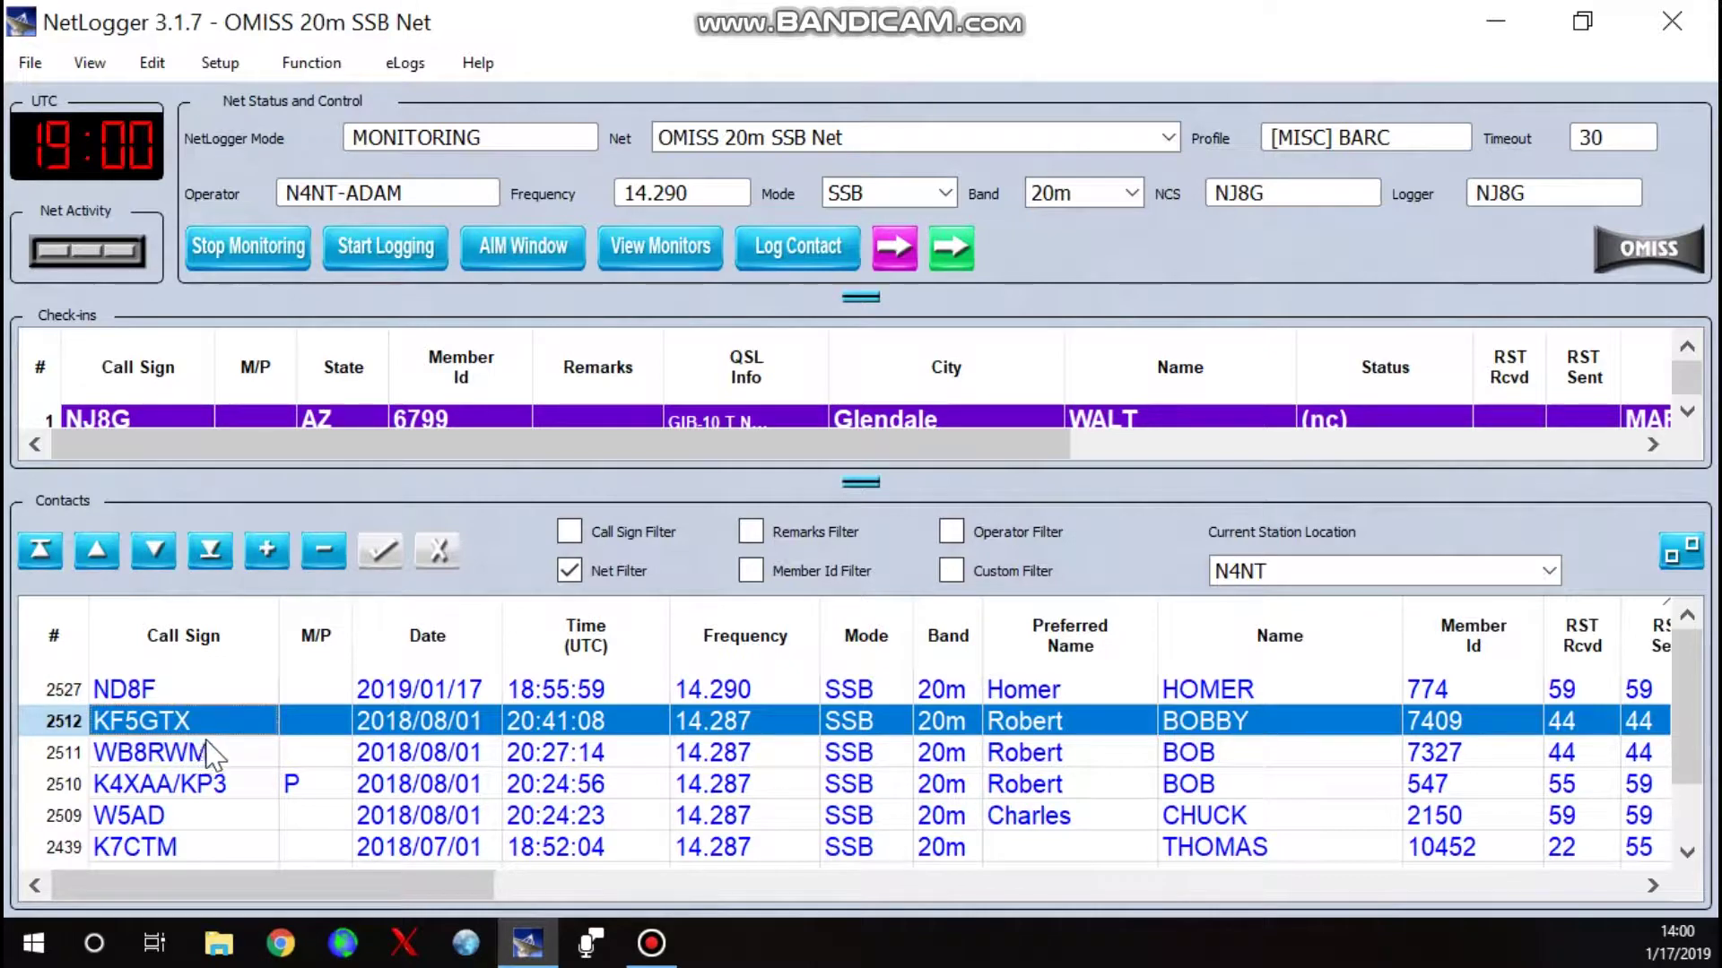
key("shift+Down")
key("shift+Down")
key("shift+Down")
key("shift+Down")
key("shift+Down")
key("shift+Down")
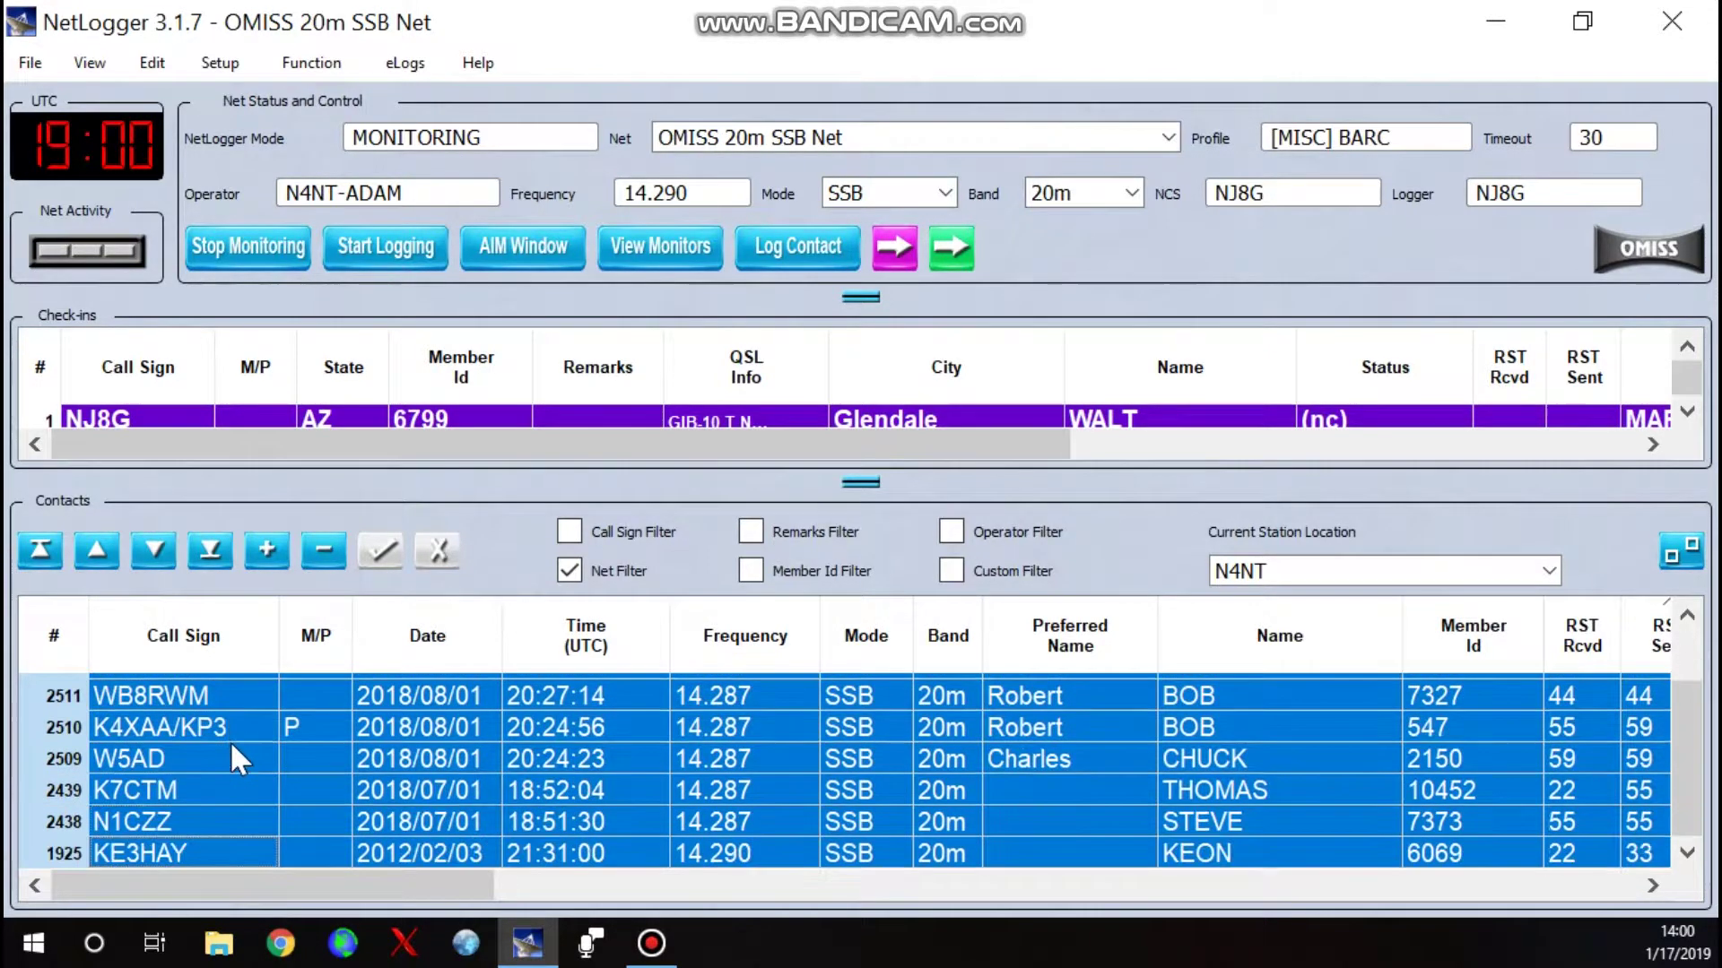
key("shift+Up")
key("shift+Up")
key("shift+Up")
key("shift+Up")
key("shift+Up")
key("shift+Up")
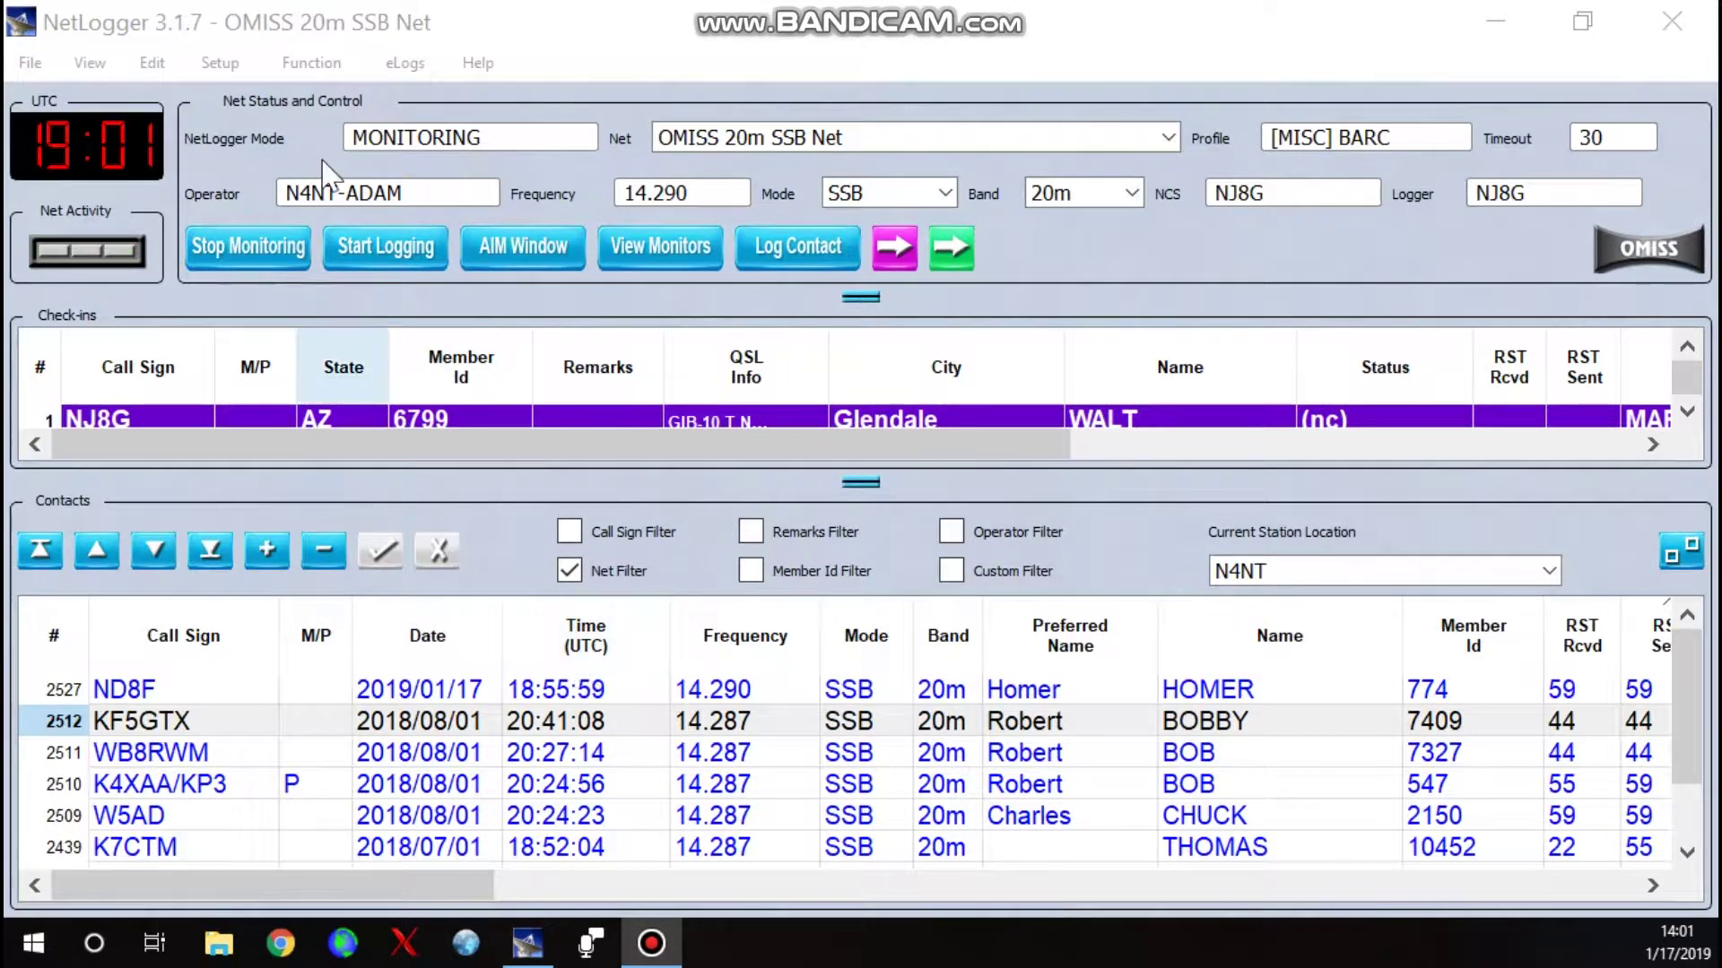
Step: Look over the eQSL and LoTW upload options, and stop monitoring the net
left_click(405, 62)
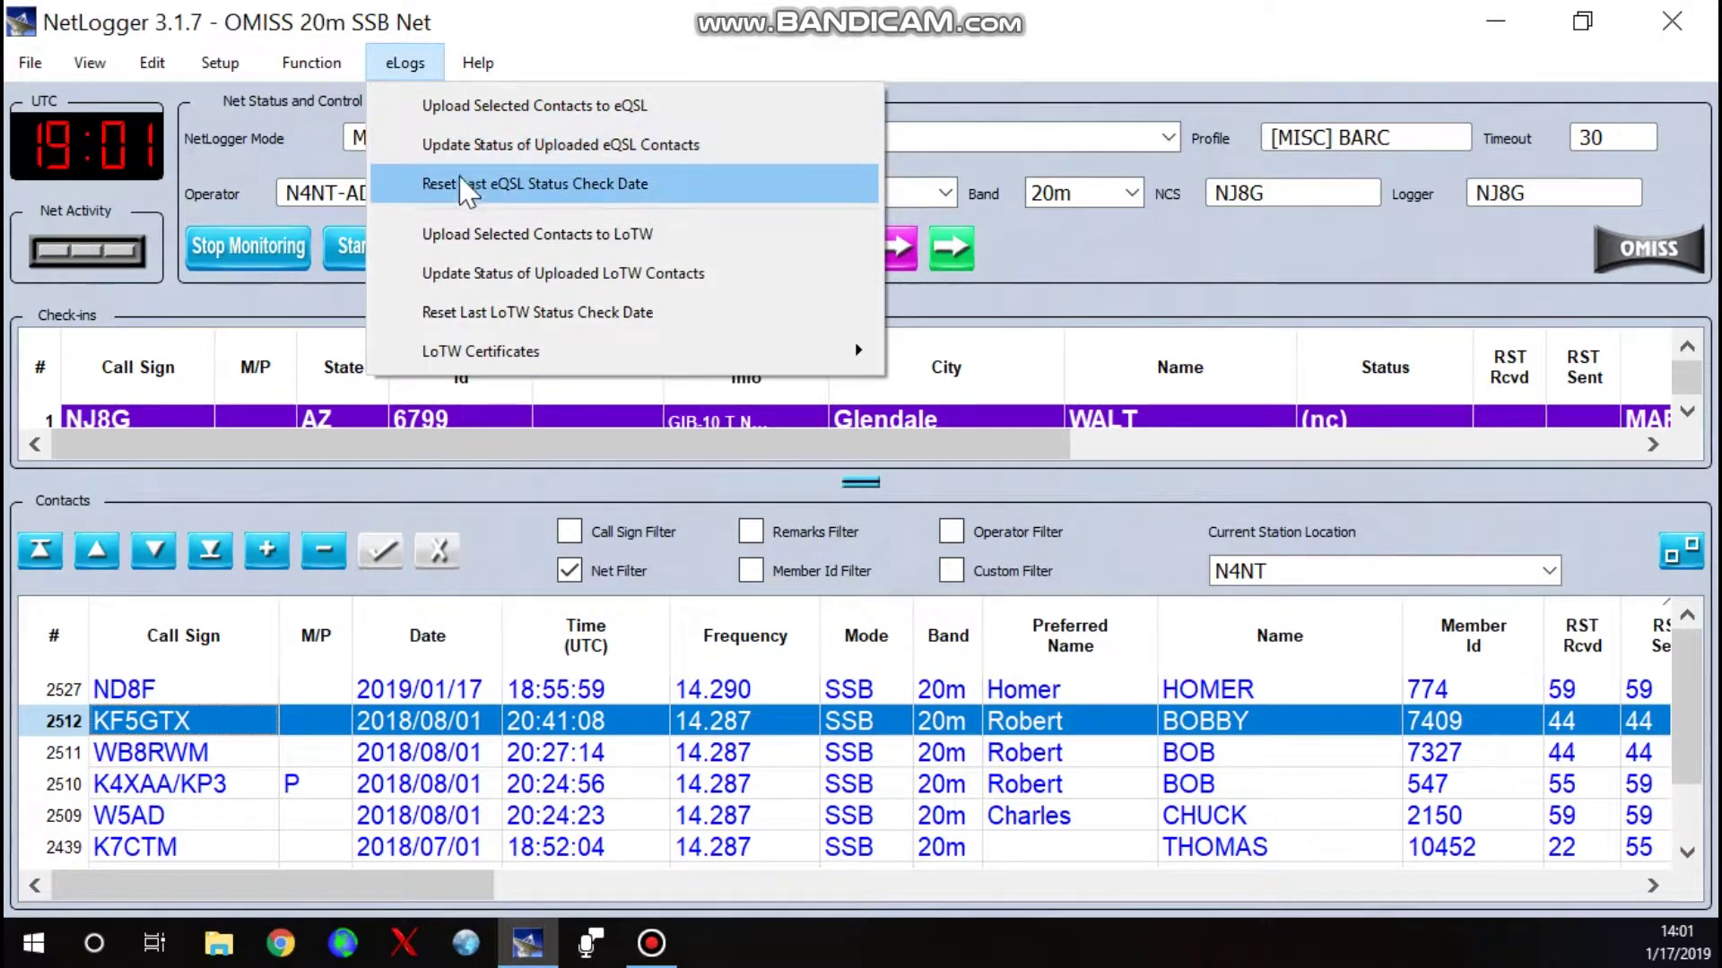
left_click(581, 50)
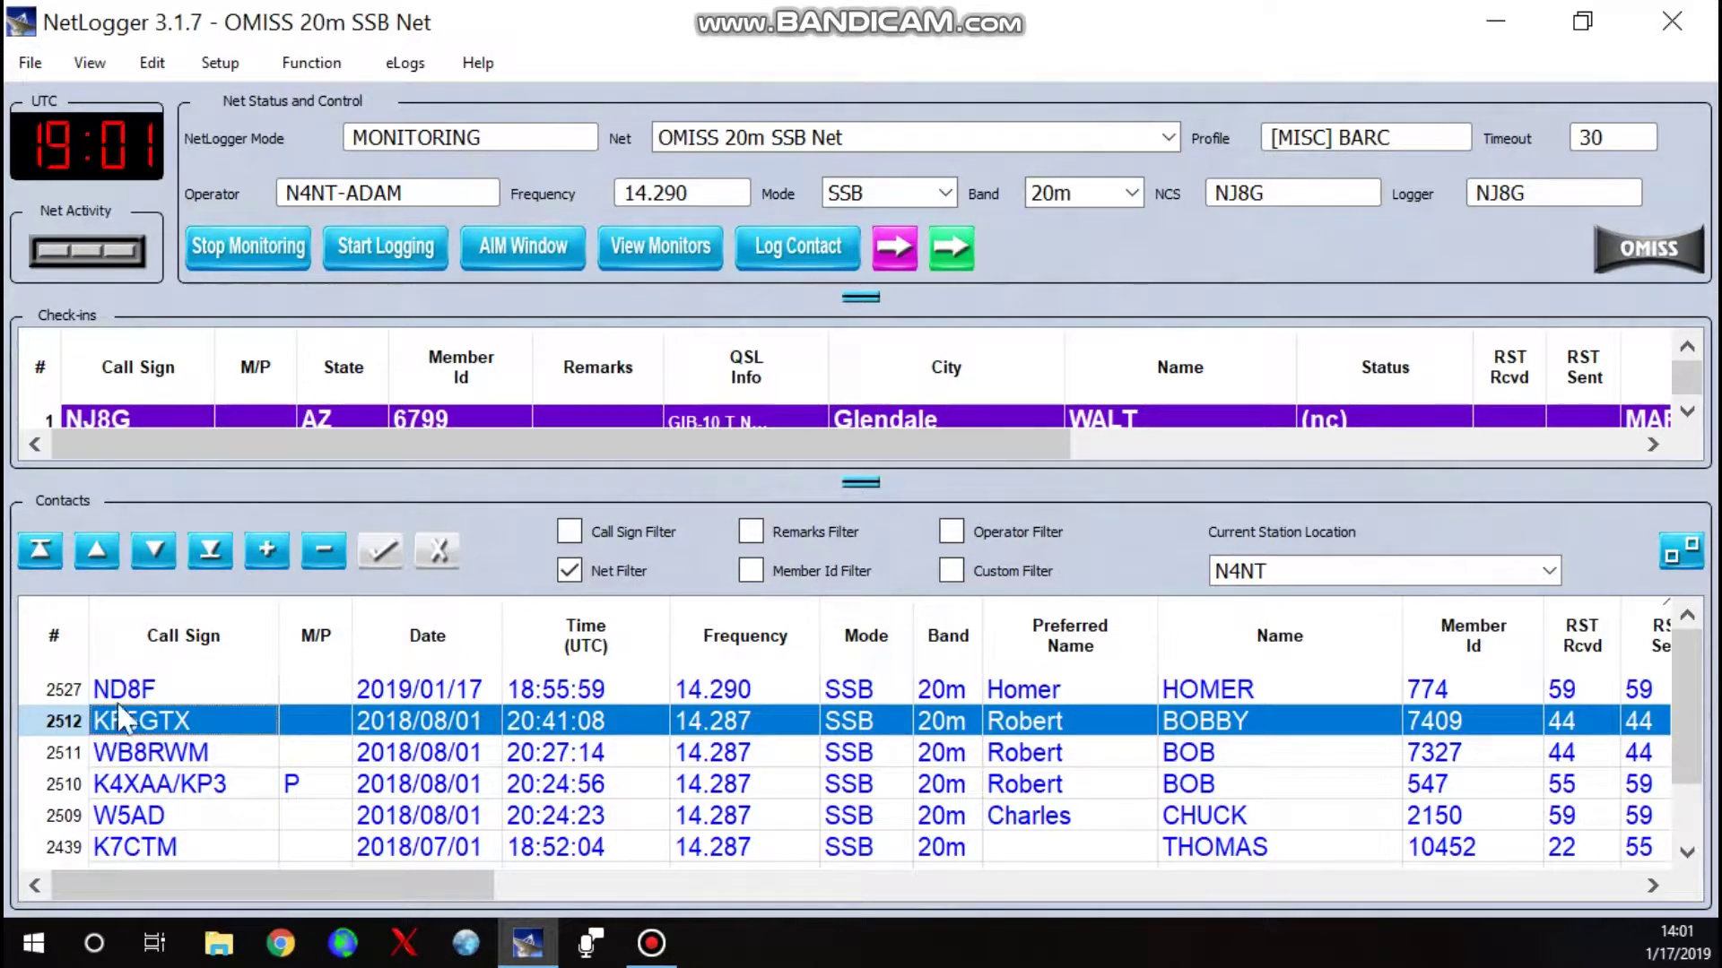
left_click(251, 239)
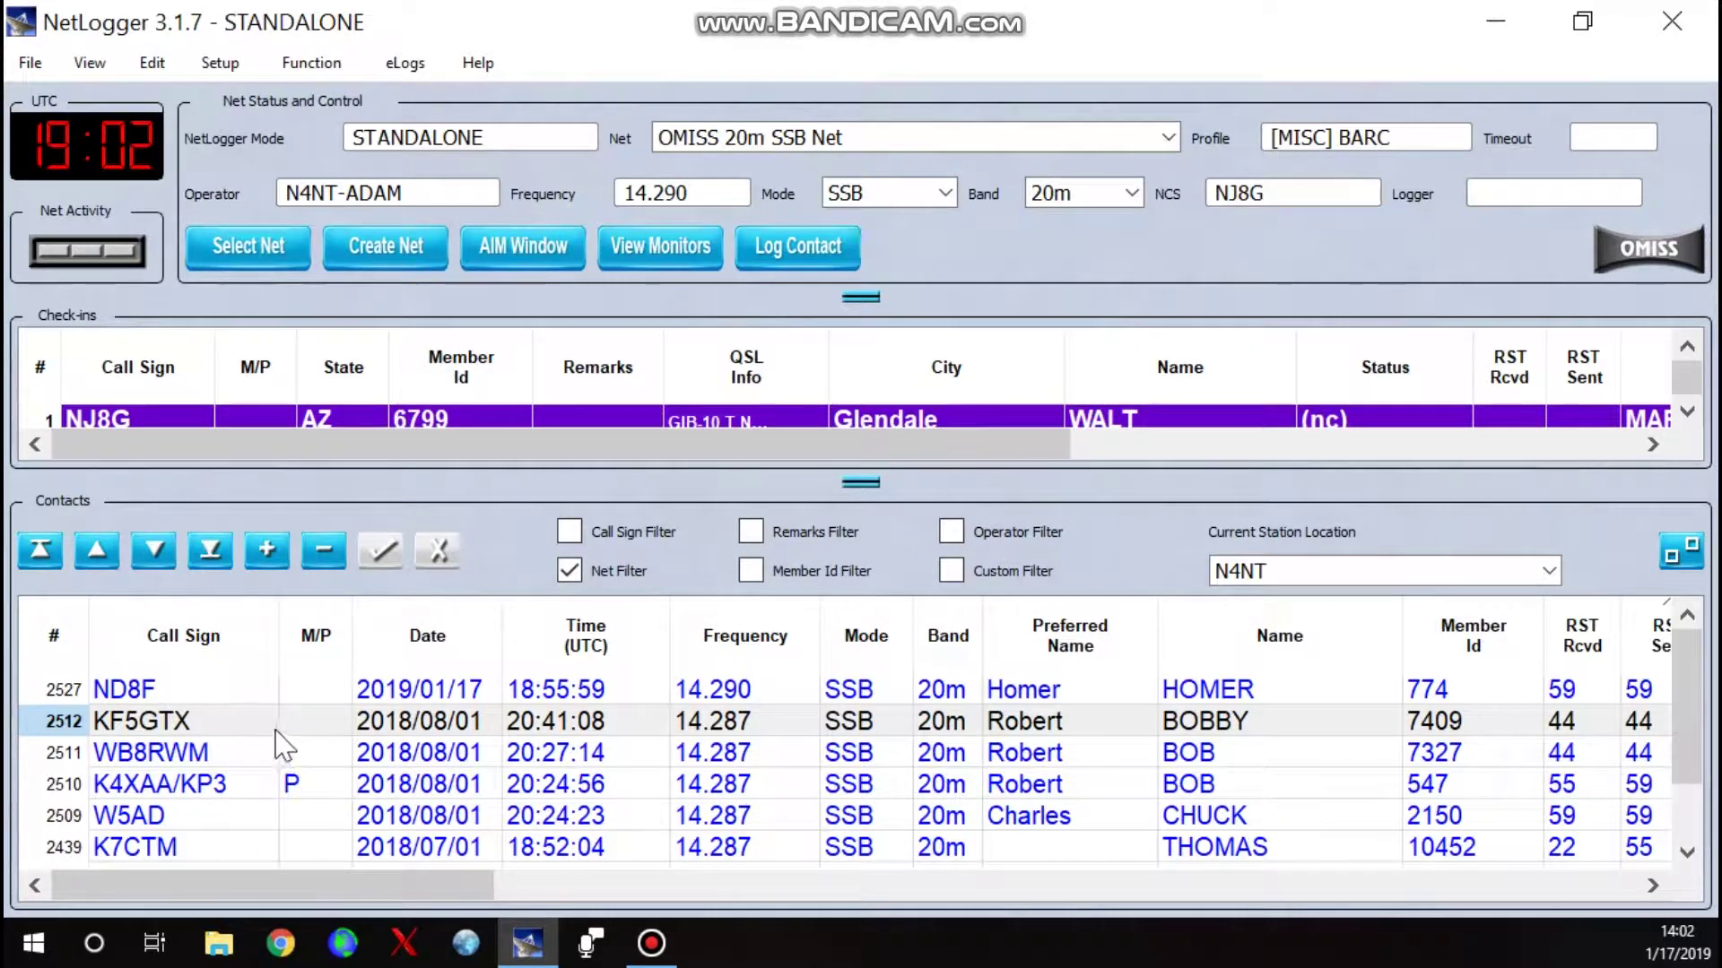
left_click(68, 721)
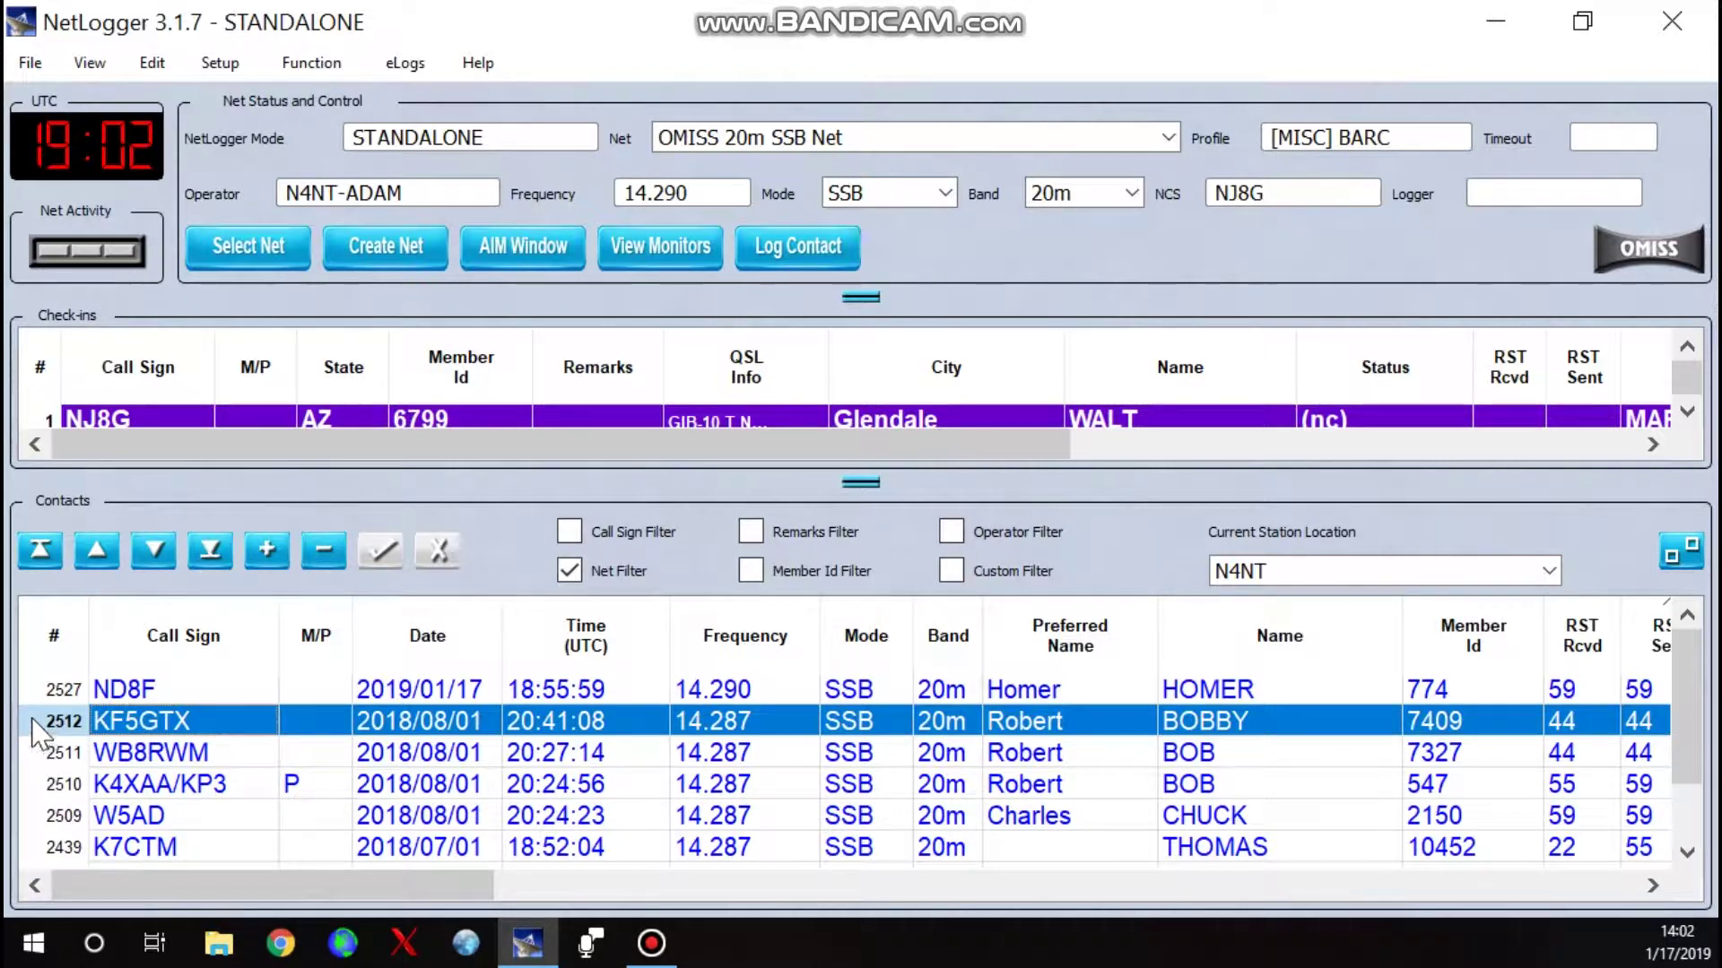
left_click(231, 763, "shift")
left_click(271, 769, "shift")
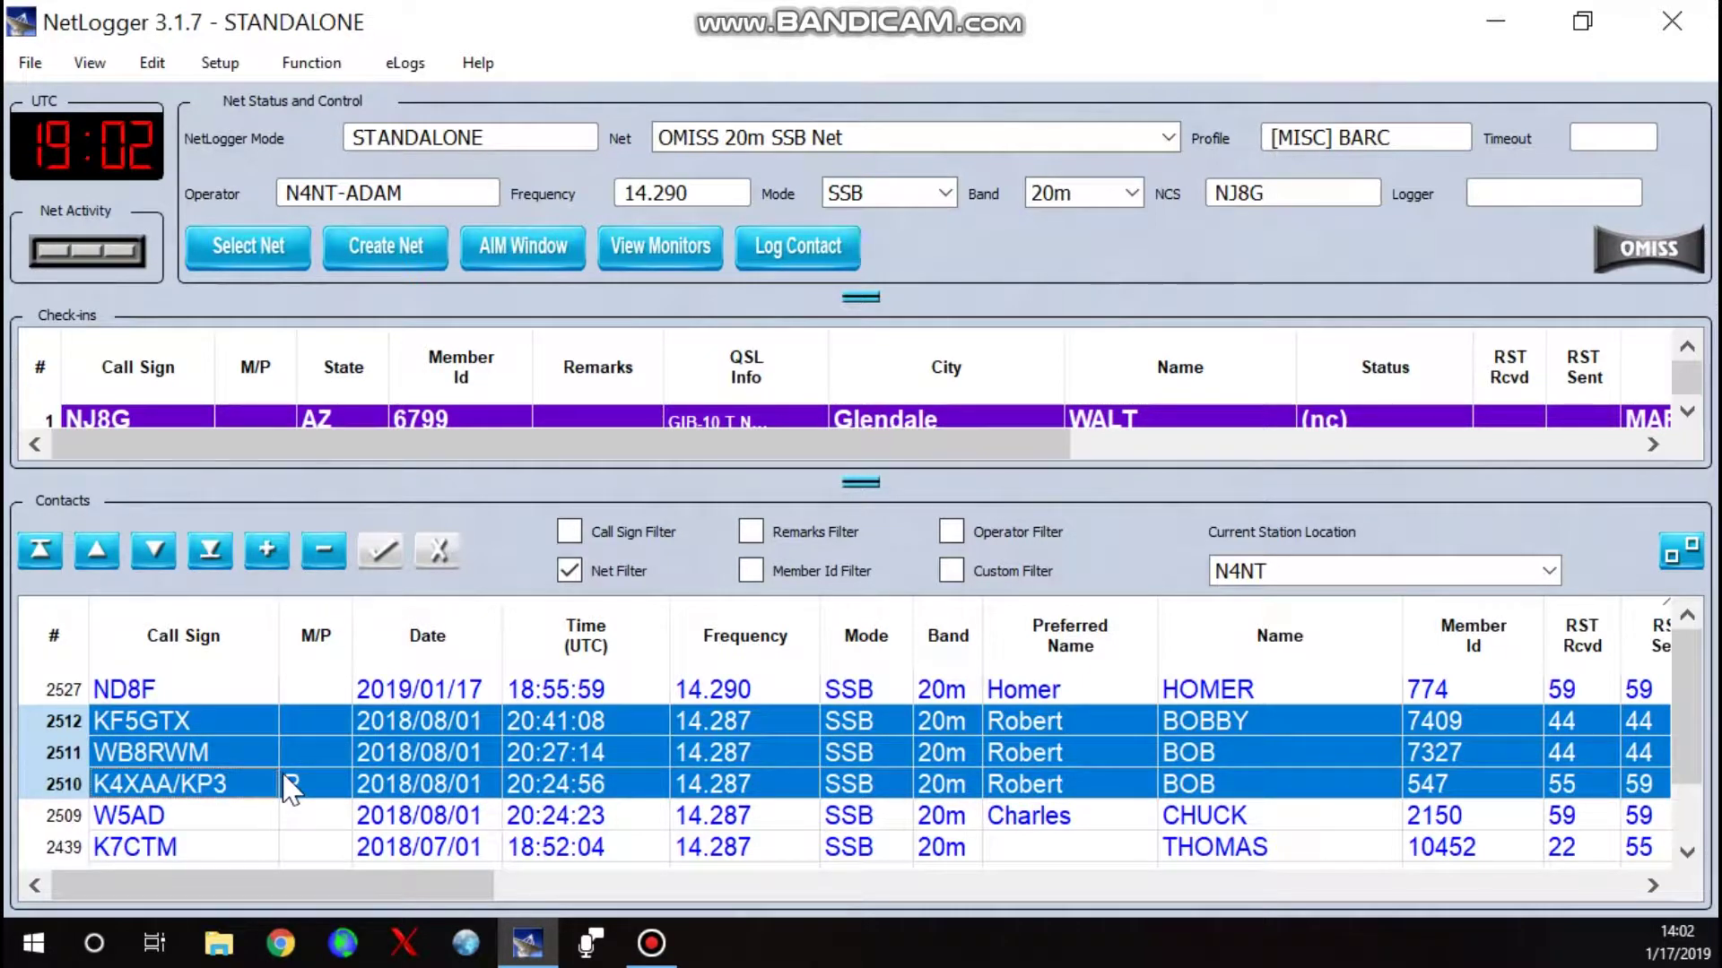
key("shift+Down")
key("shift+Down")
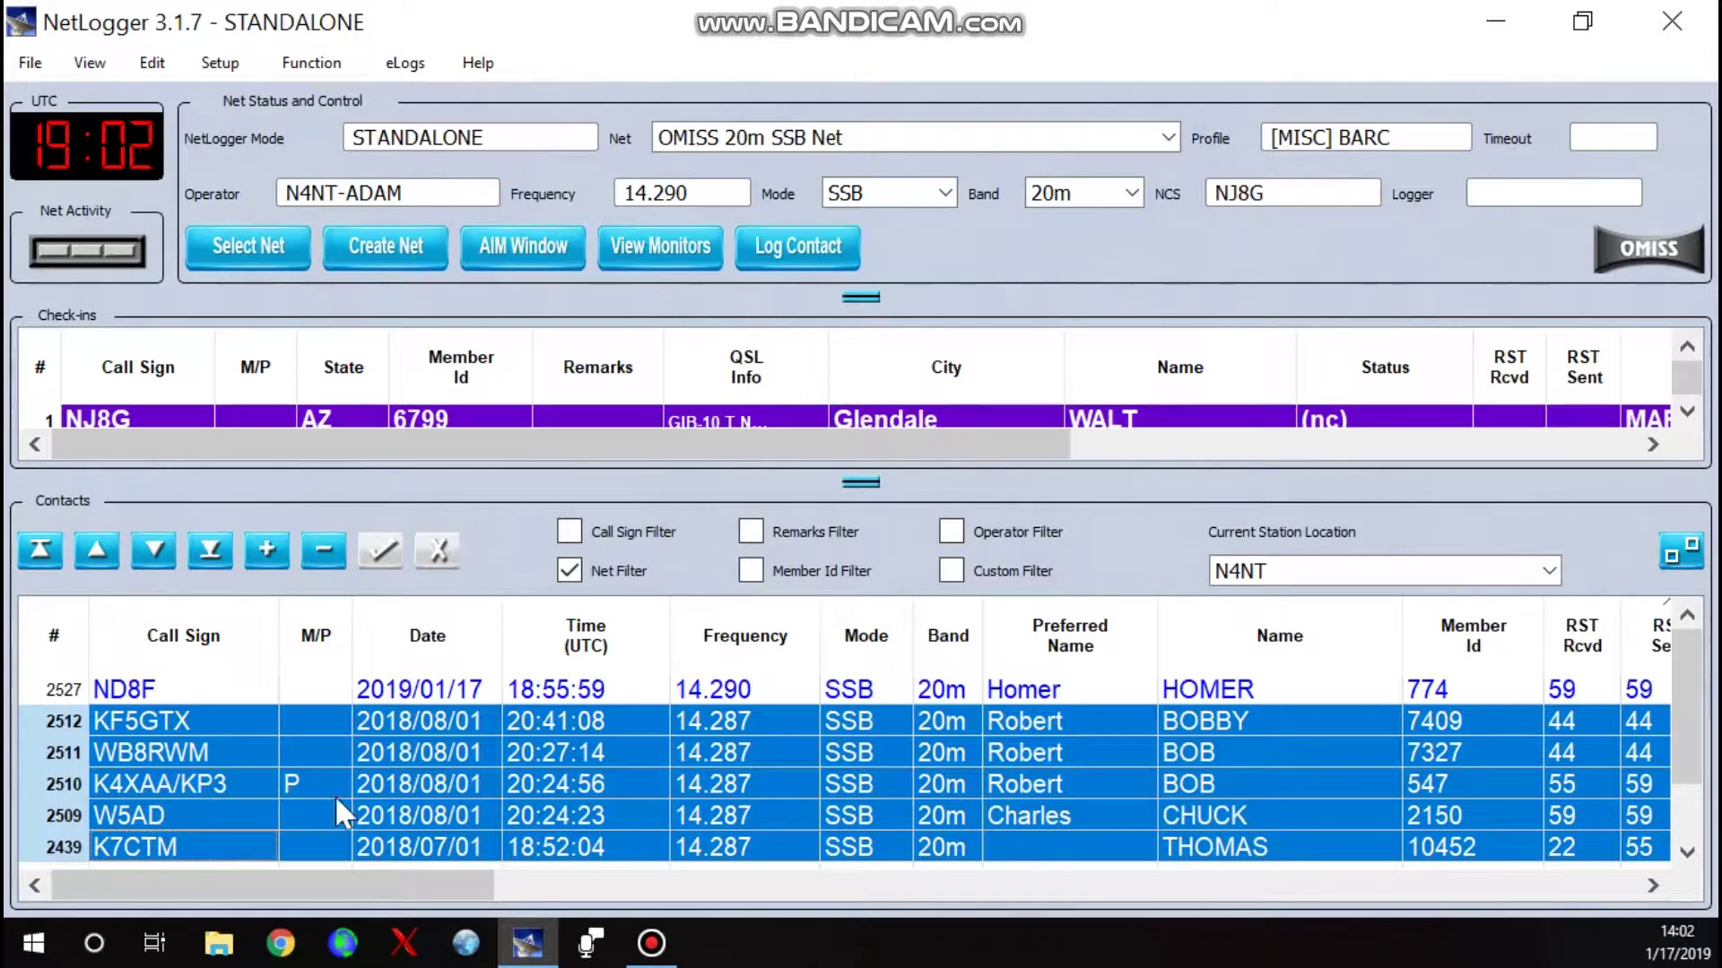
Step: Export the selected contacts to the ADIF file "Netlogger transfer" in the Ham Radio folder, replacing the existing file
left_click(27, 61)
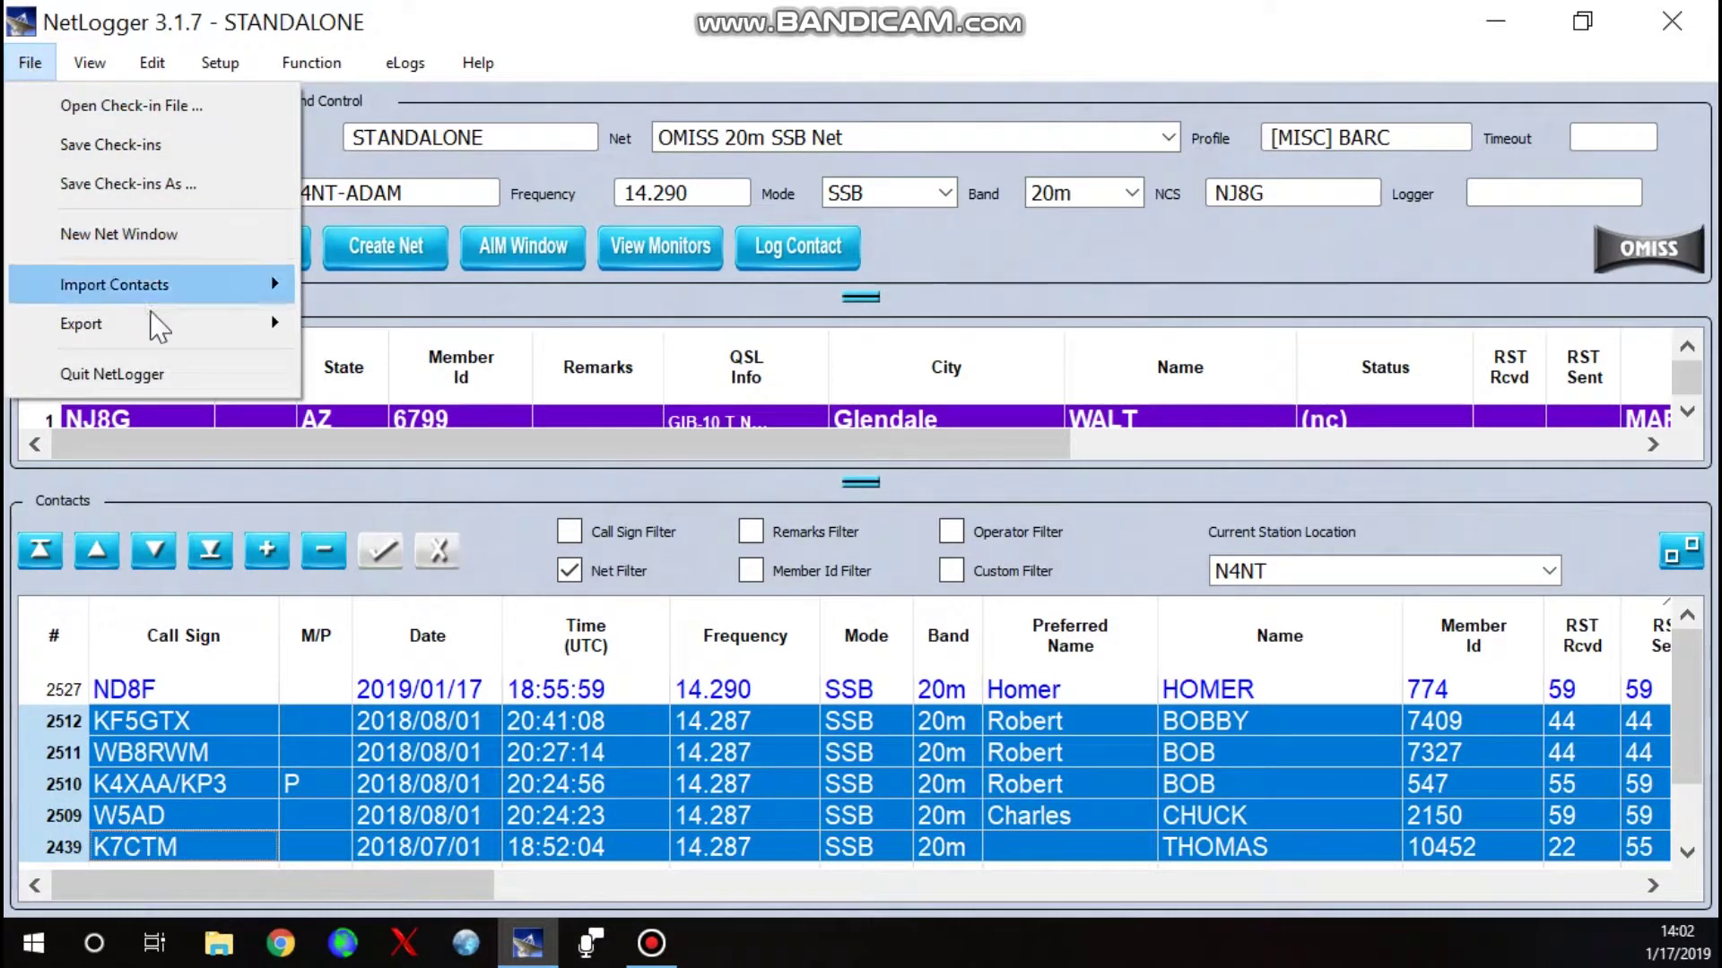
mouse_move(285, 324)
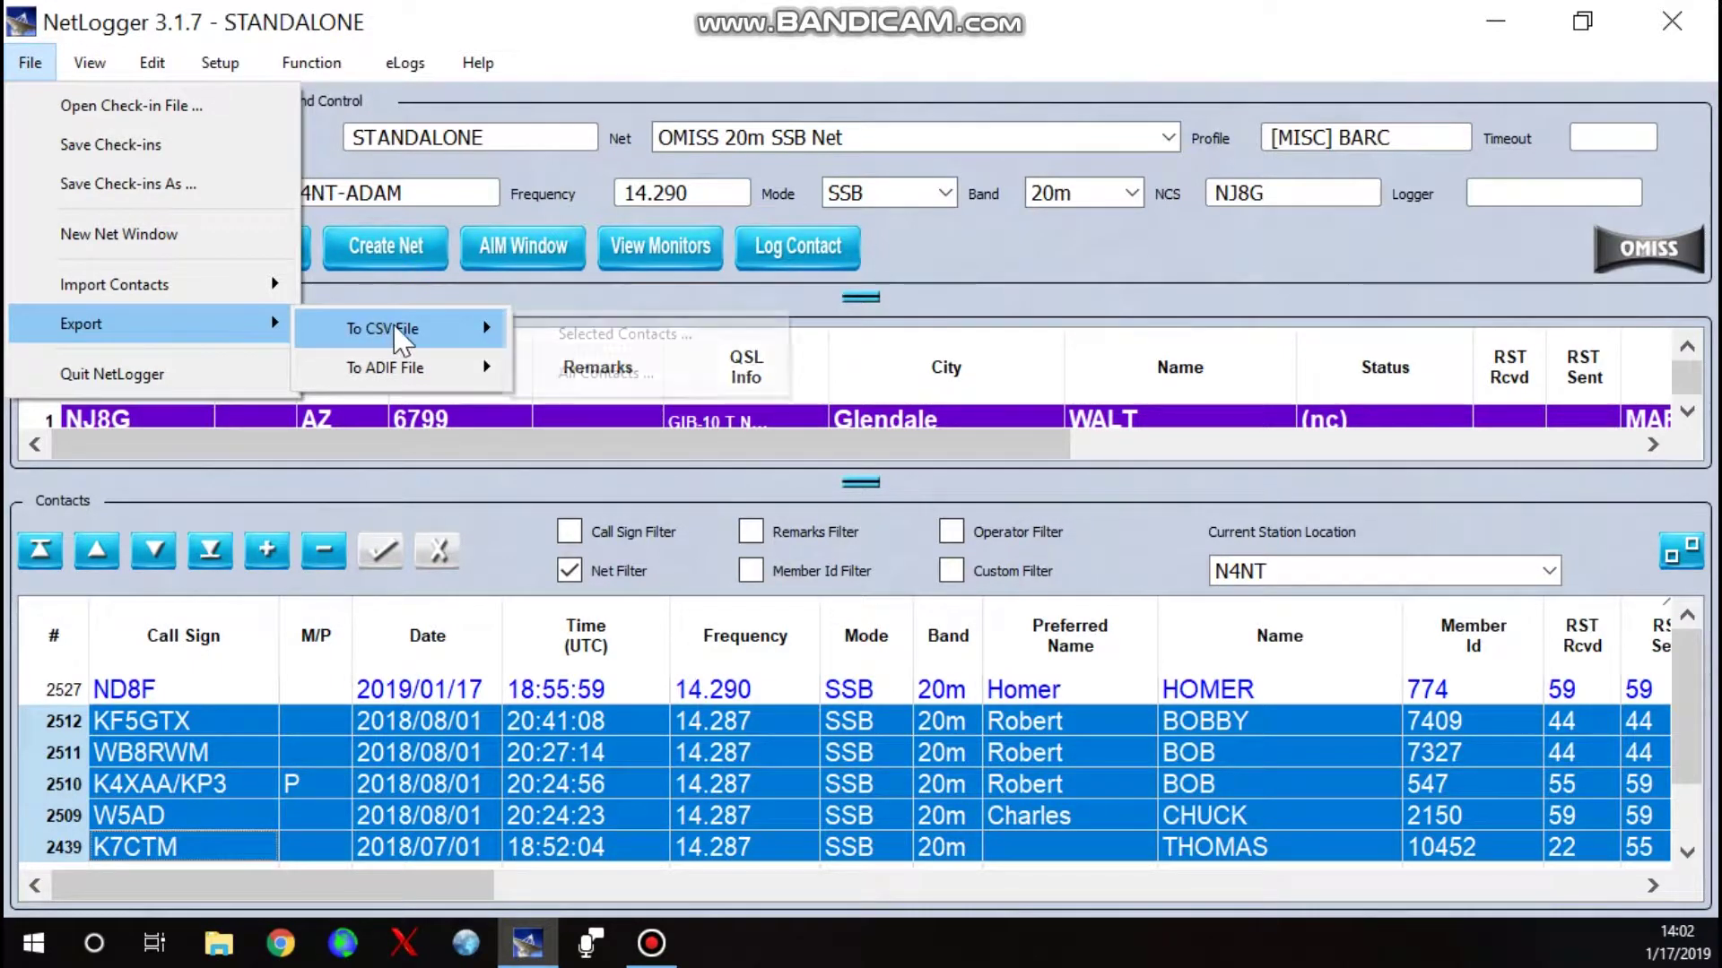
mouse_move(381, 376)
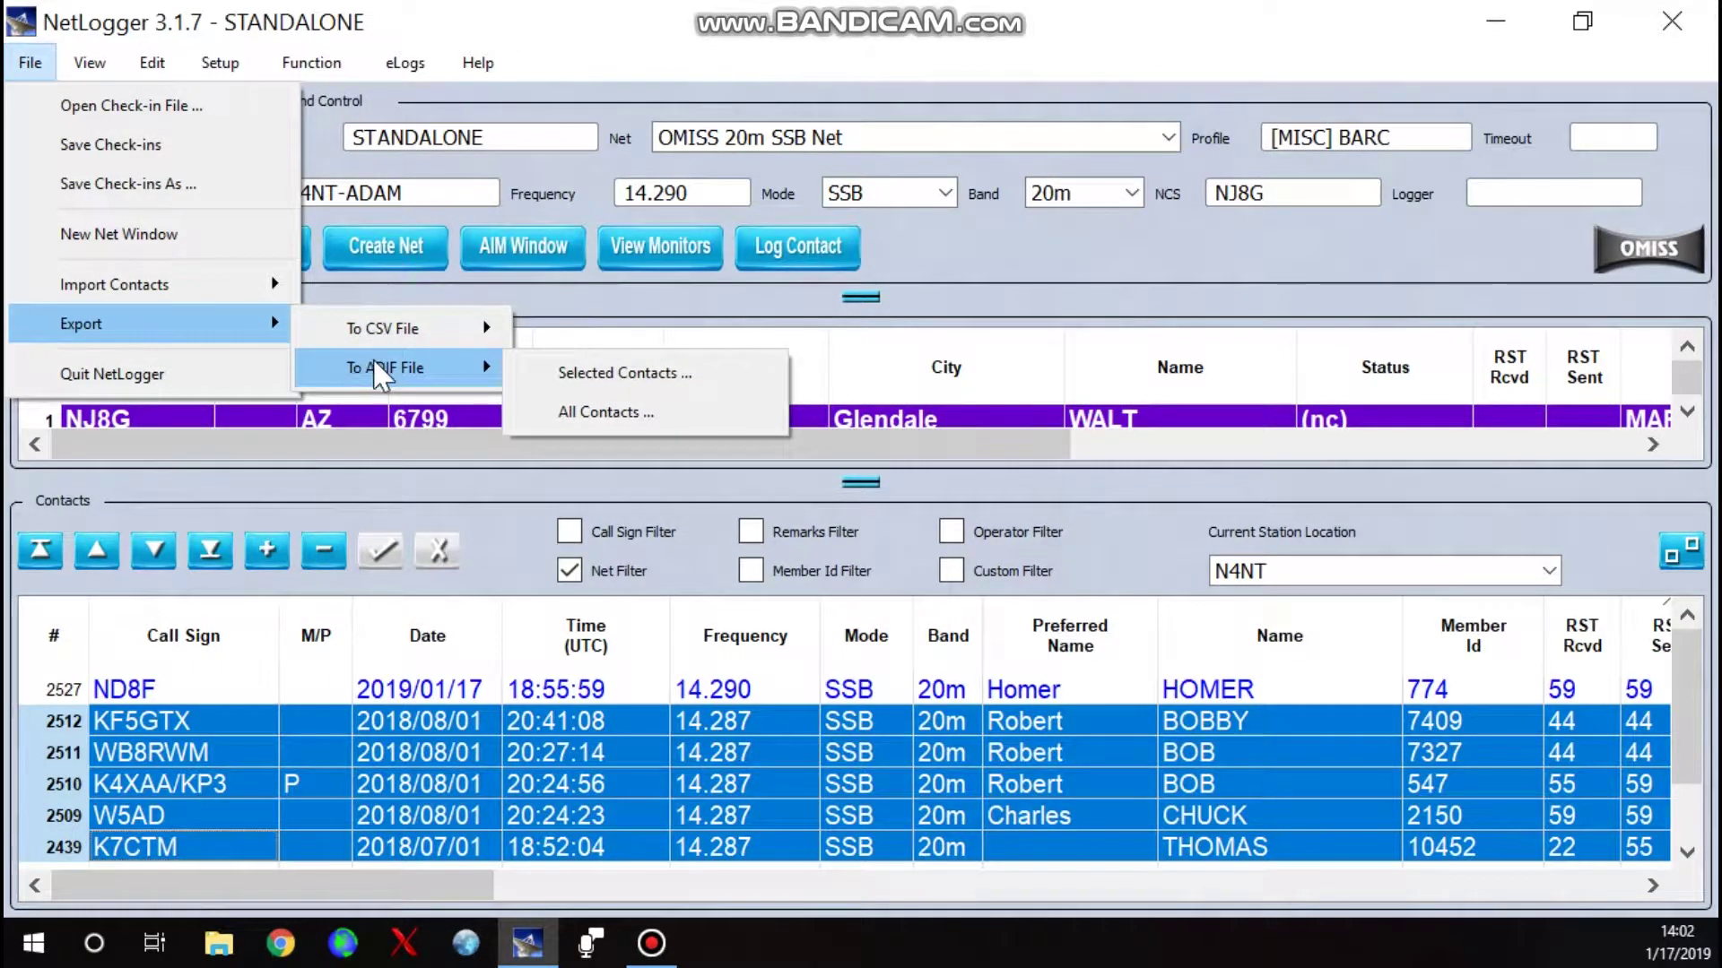
left_click(625, 384)
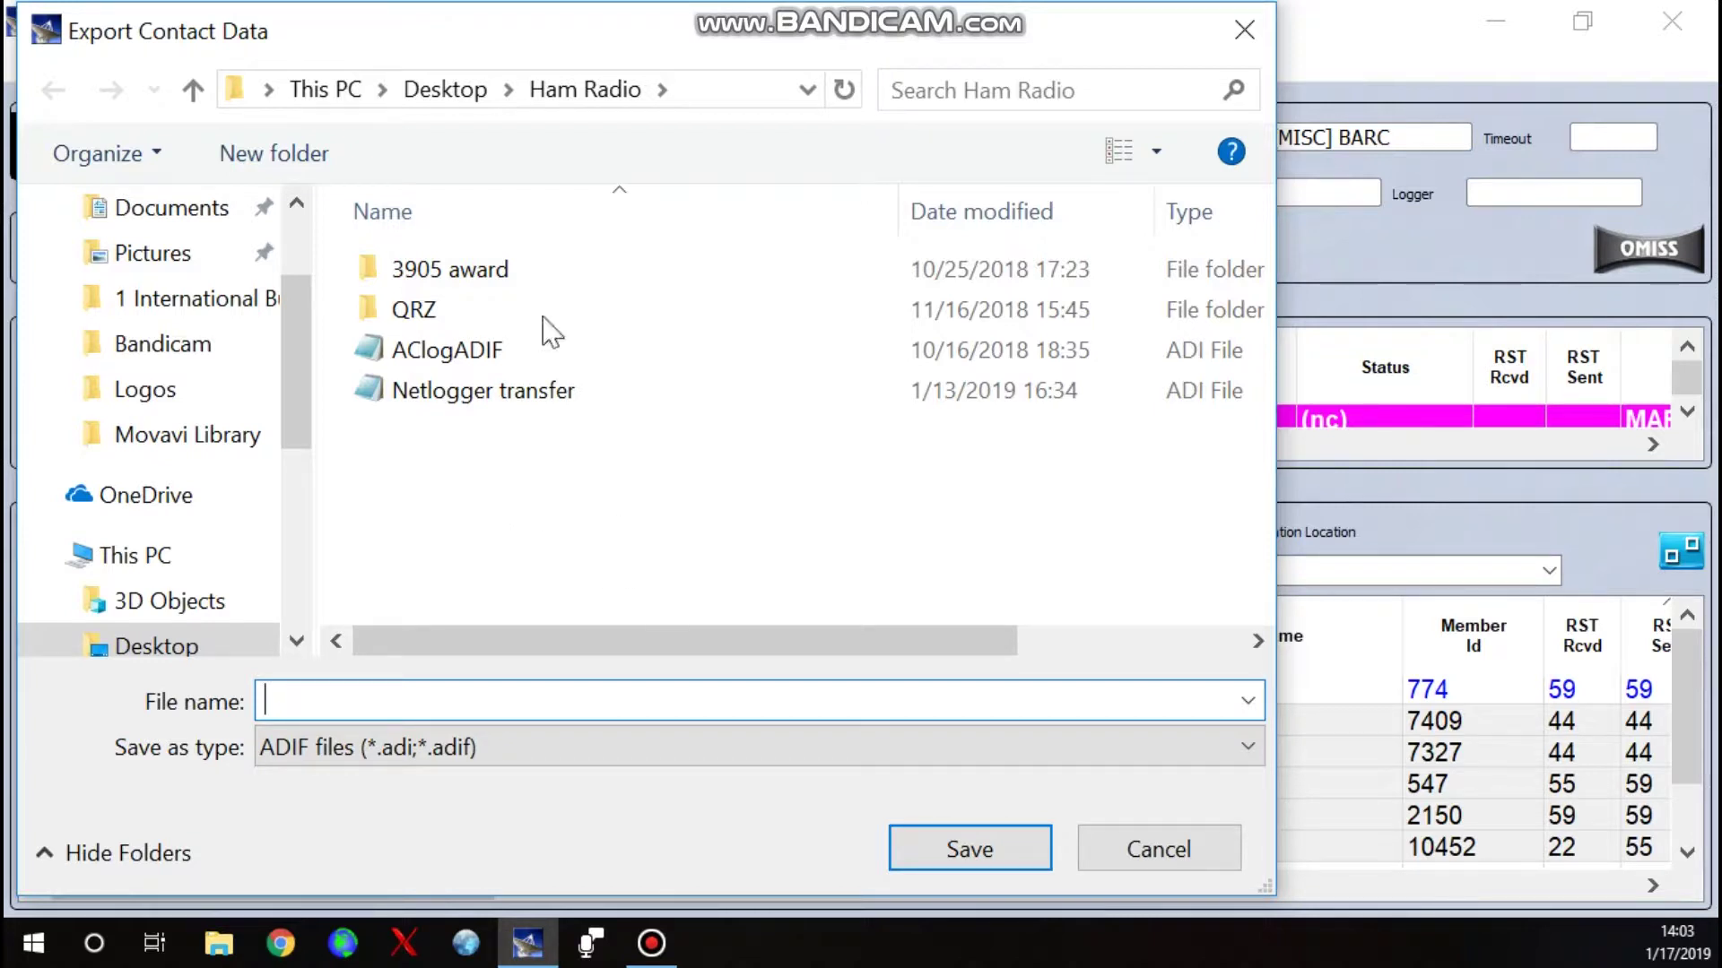
left_click(426, 394)
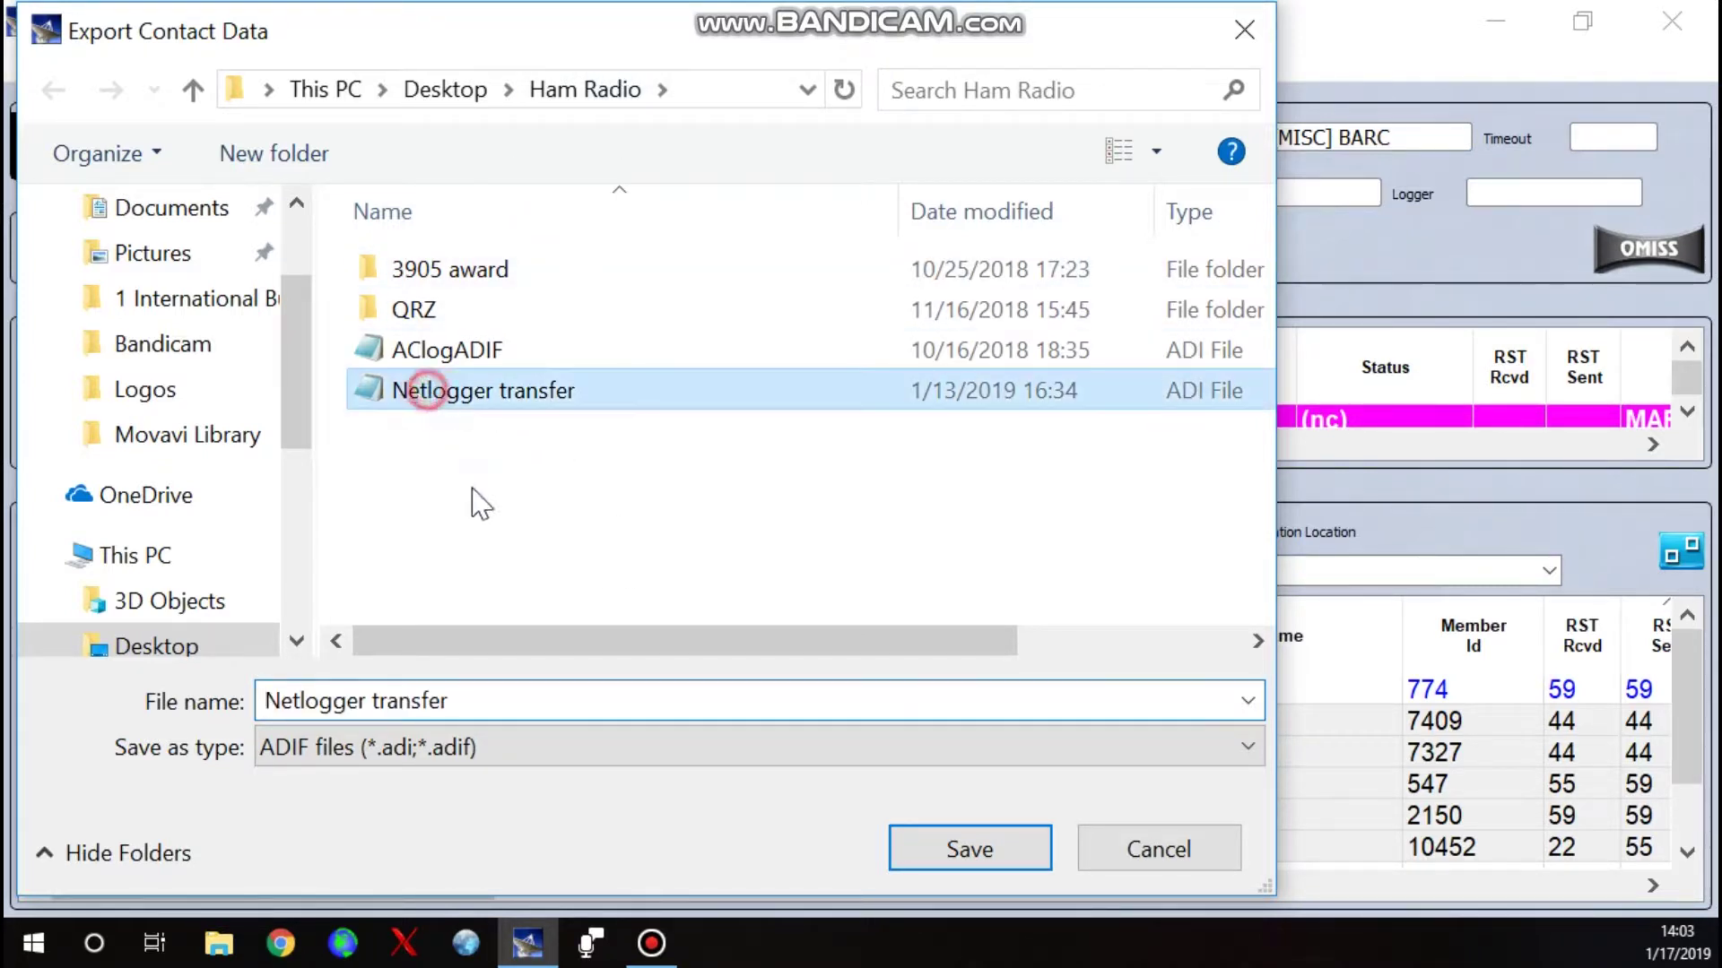
left_click(961, 852)
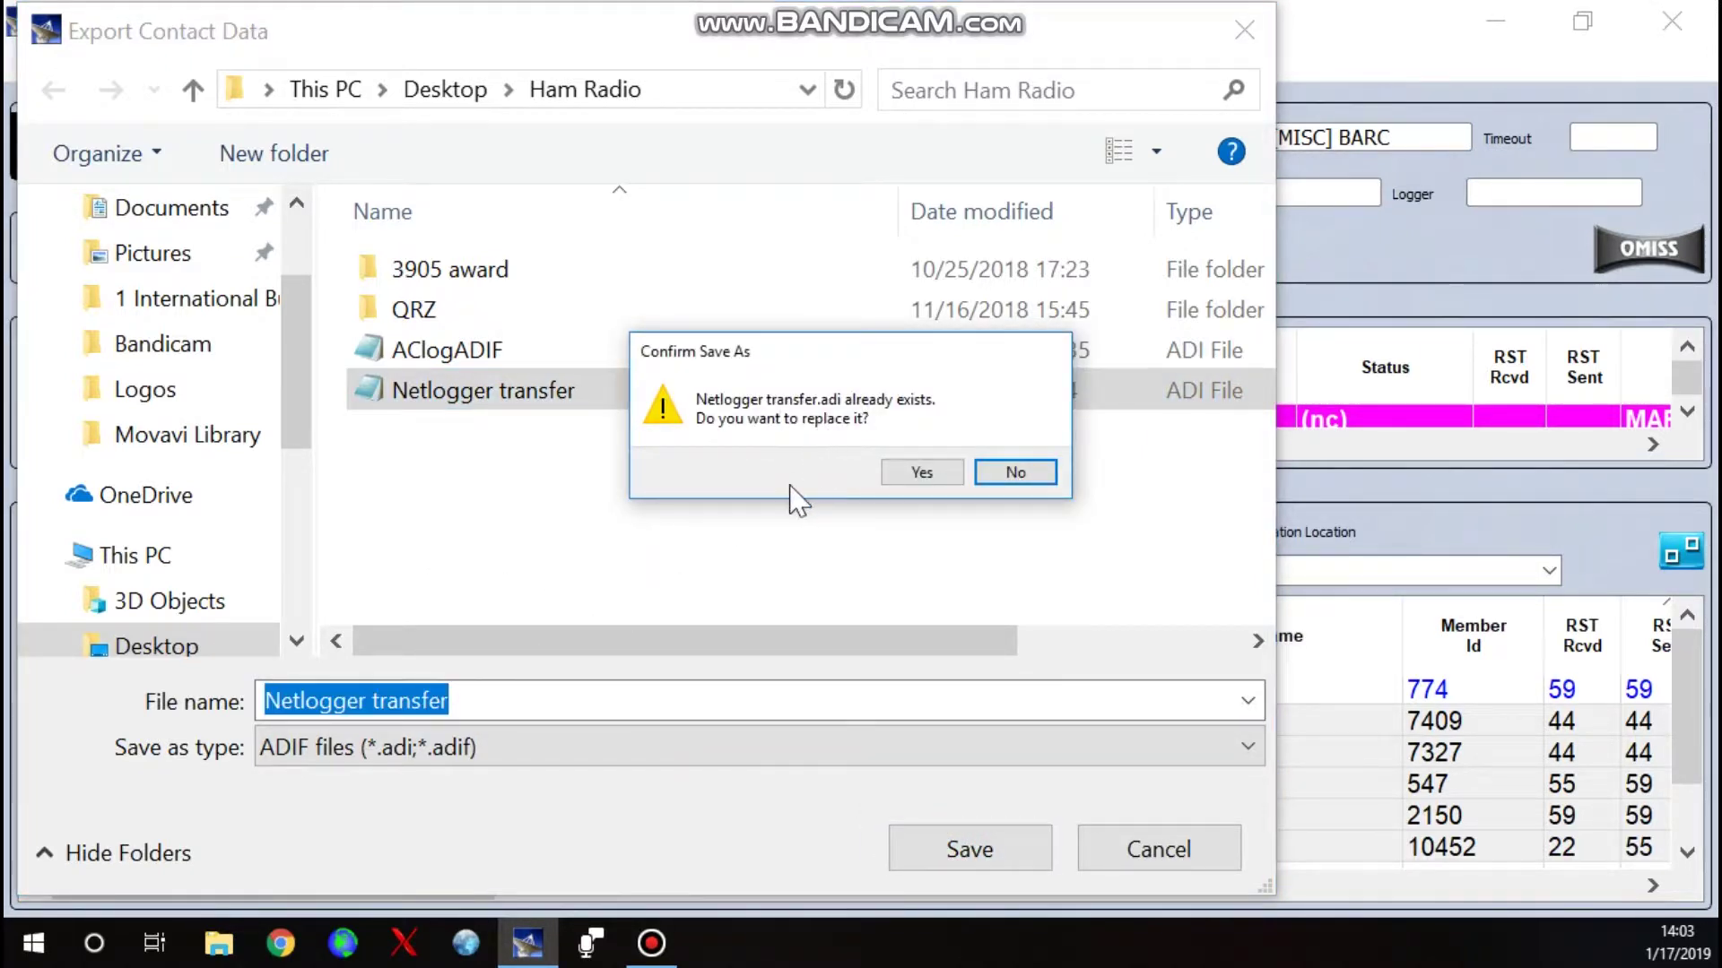
left_click(932, 473)
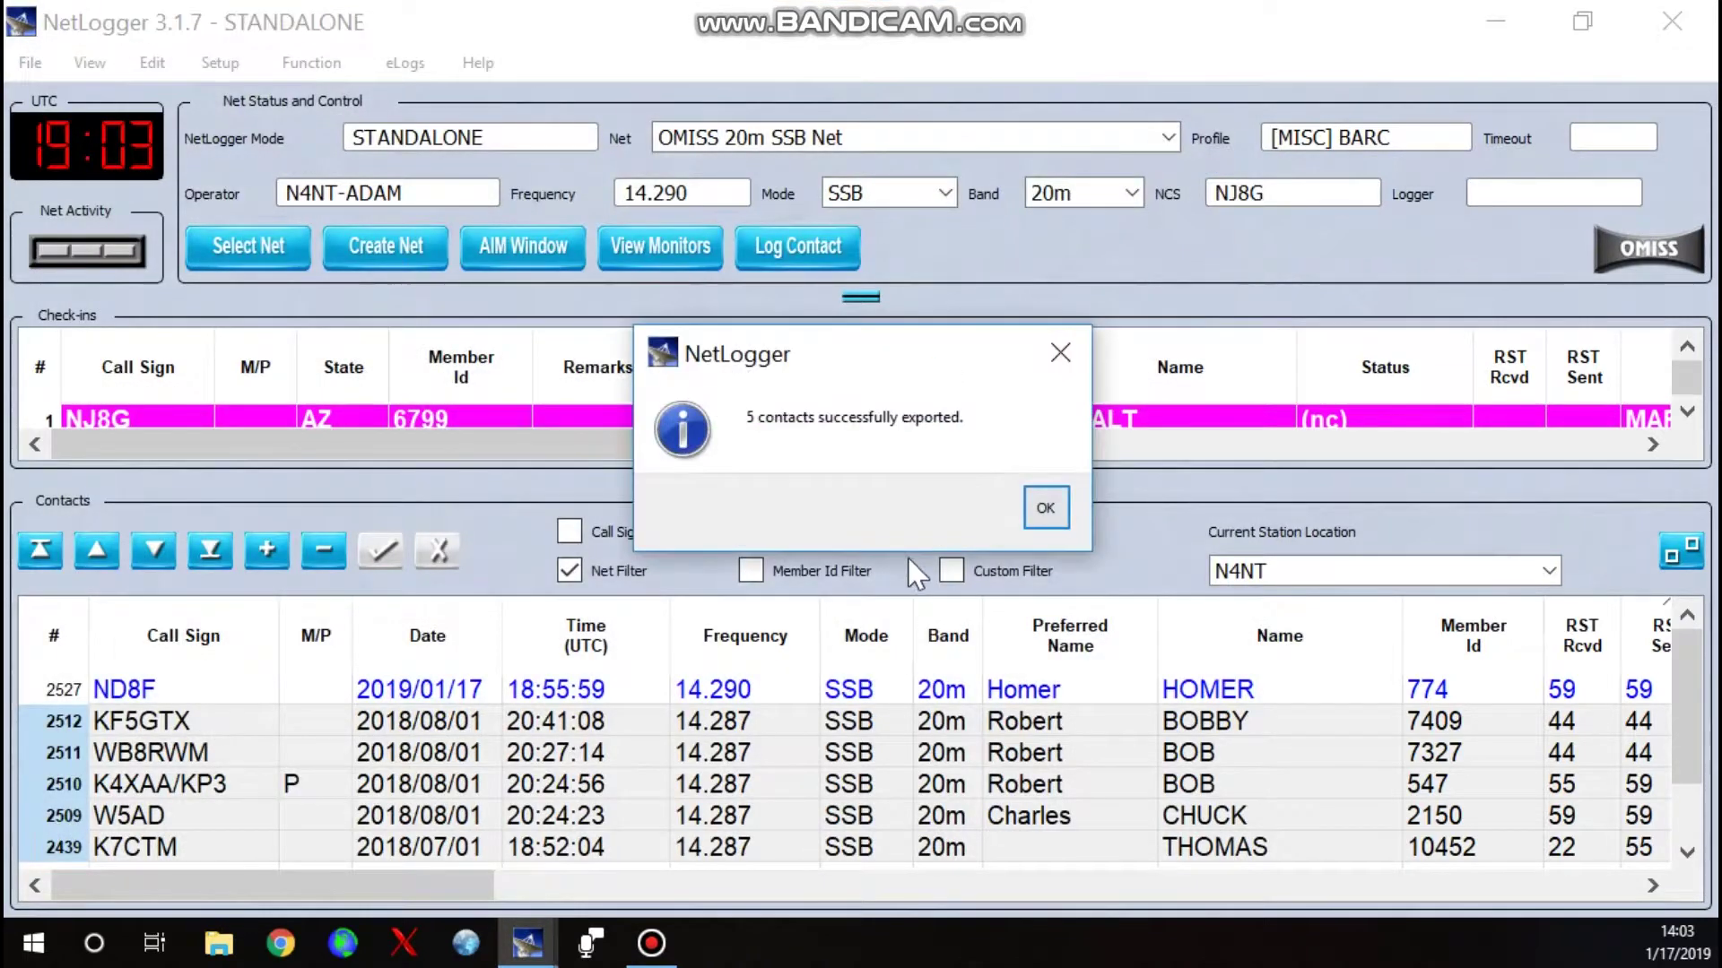
left_click(1051, 518)
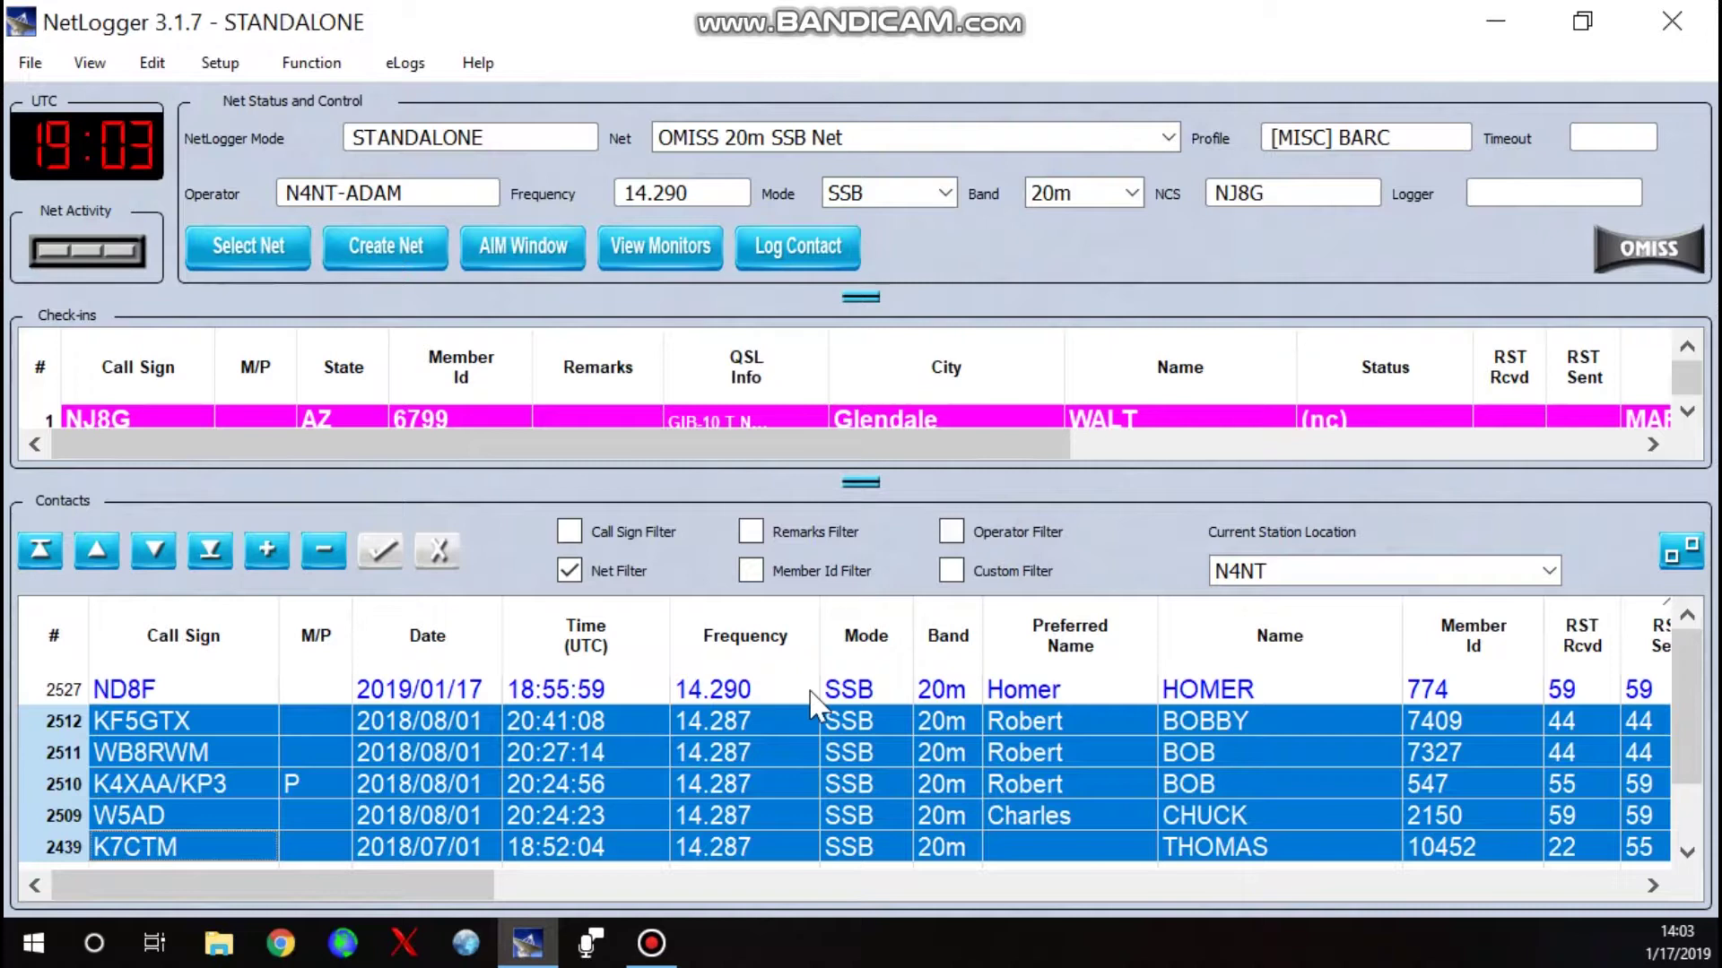
left_click_drag(857, 489, 852, 751)
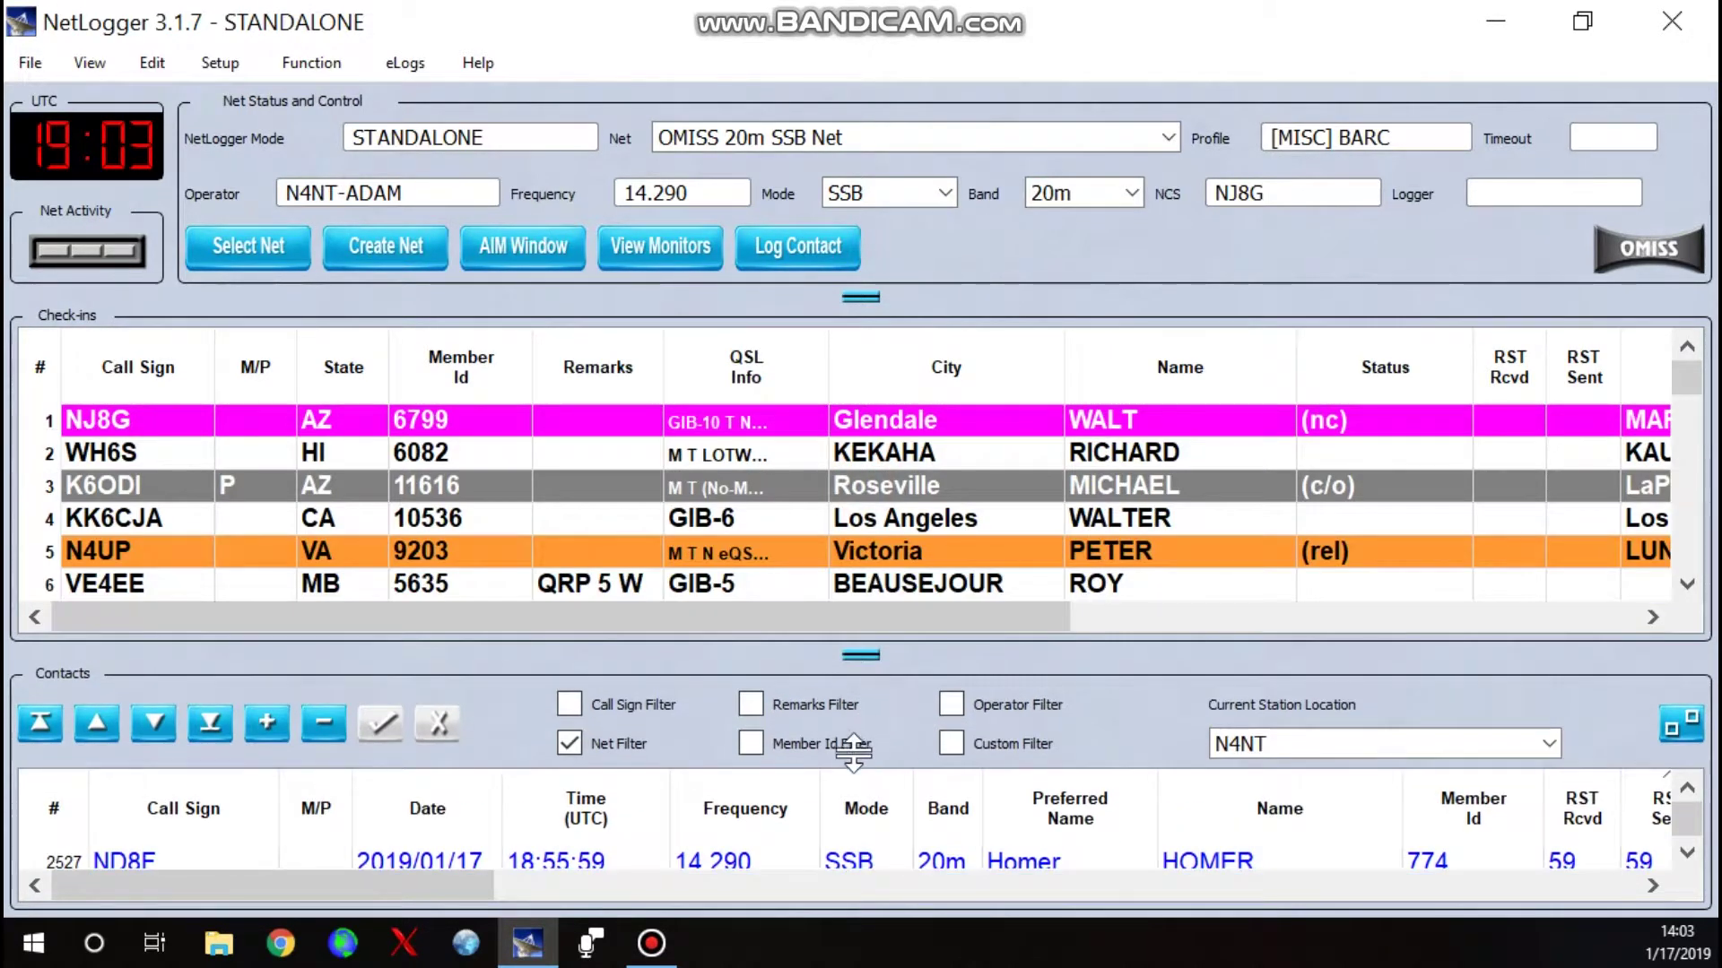
scroll(565, 495, "down", 4)
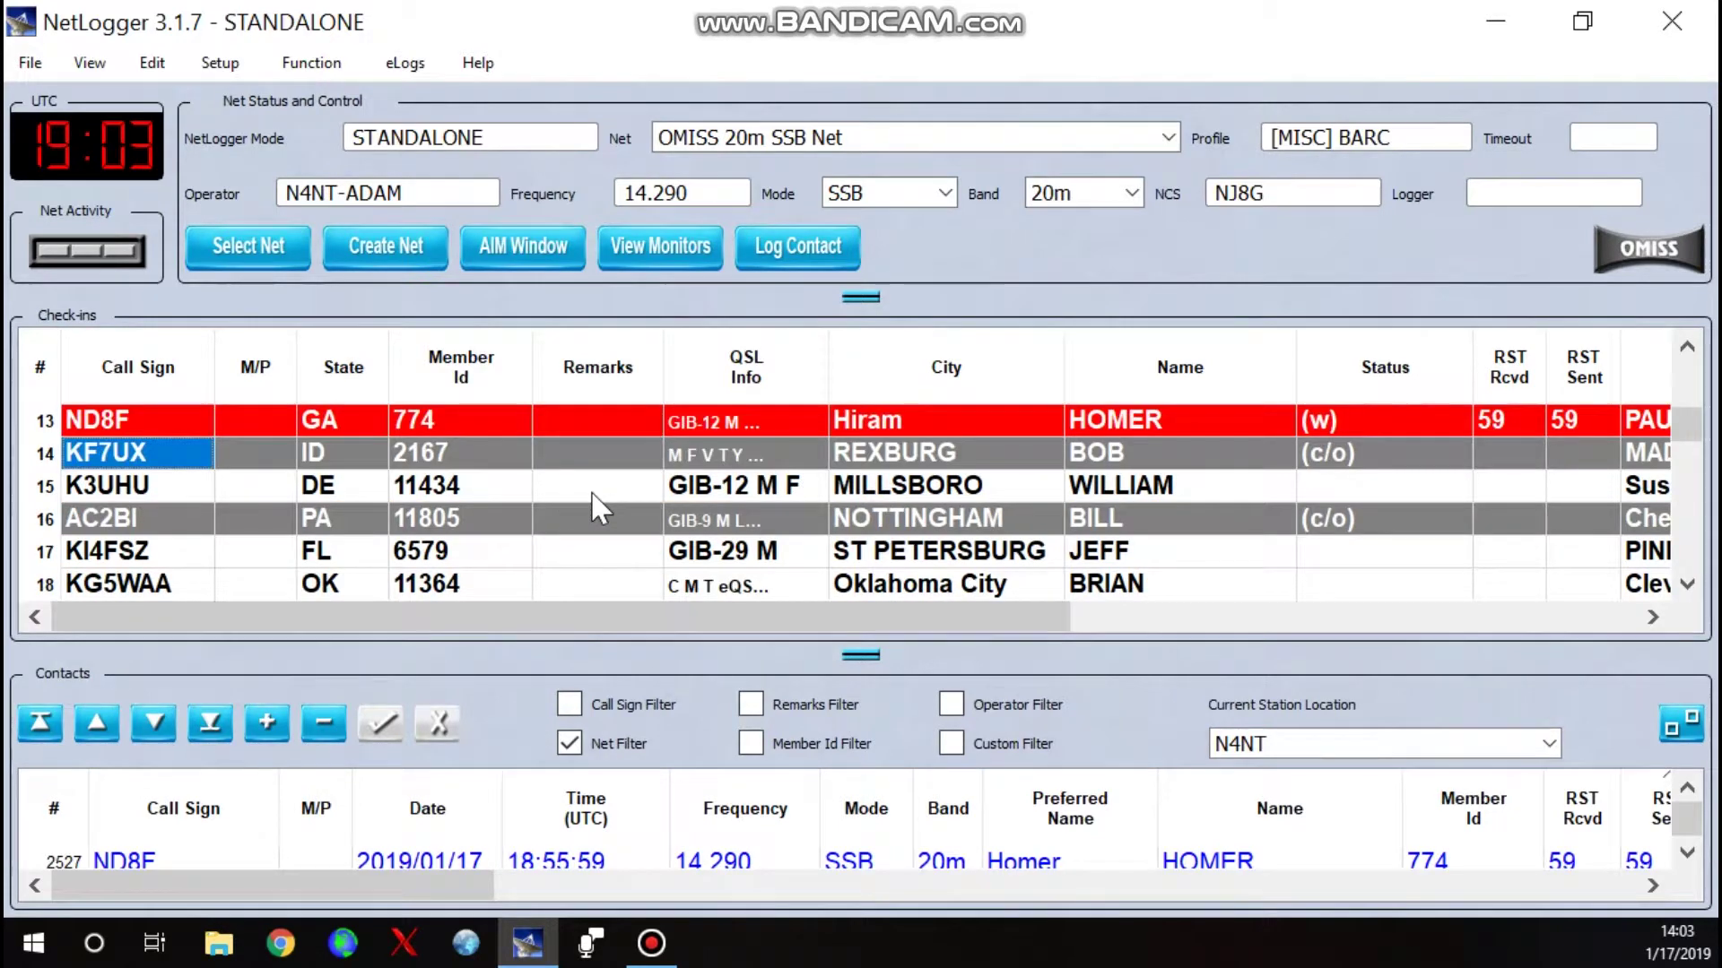
Step: Look over the status options available for the check-in ND8F
left_click(143, 423)
right_click(144, 424)
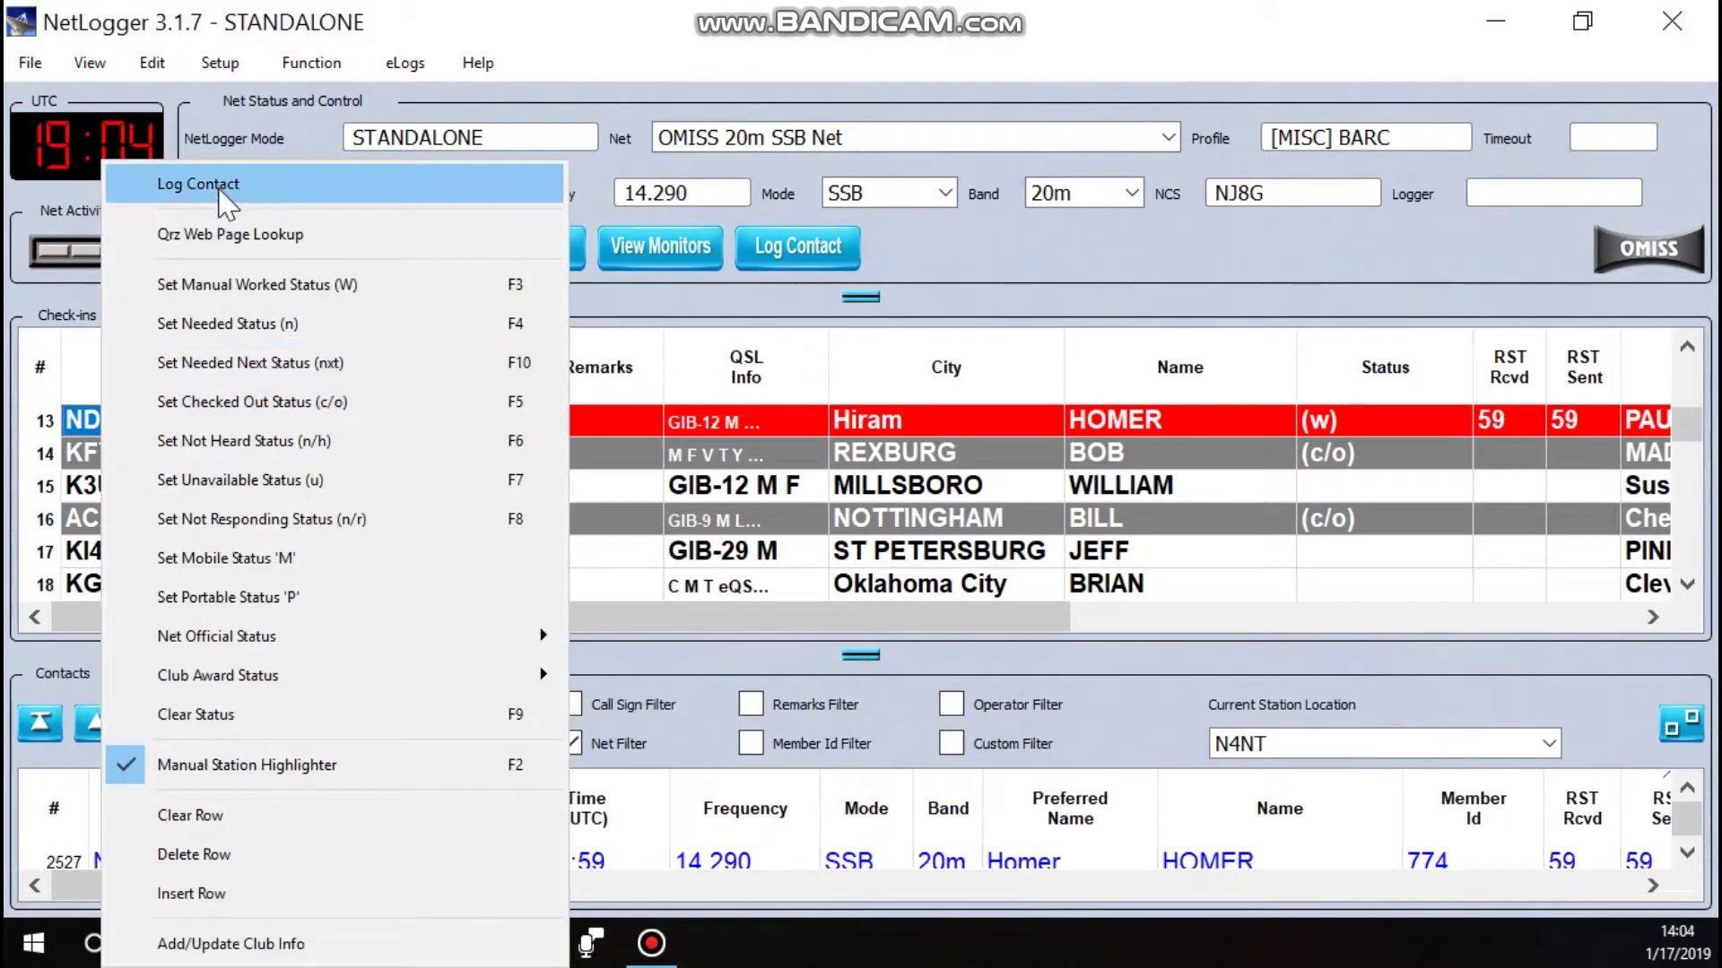
key("Down")
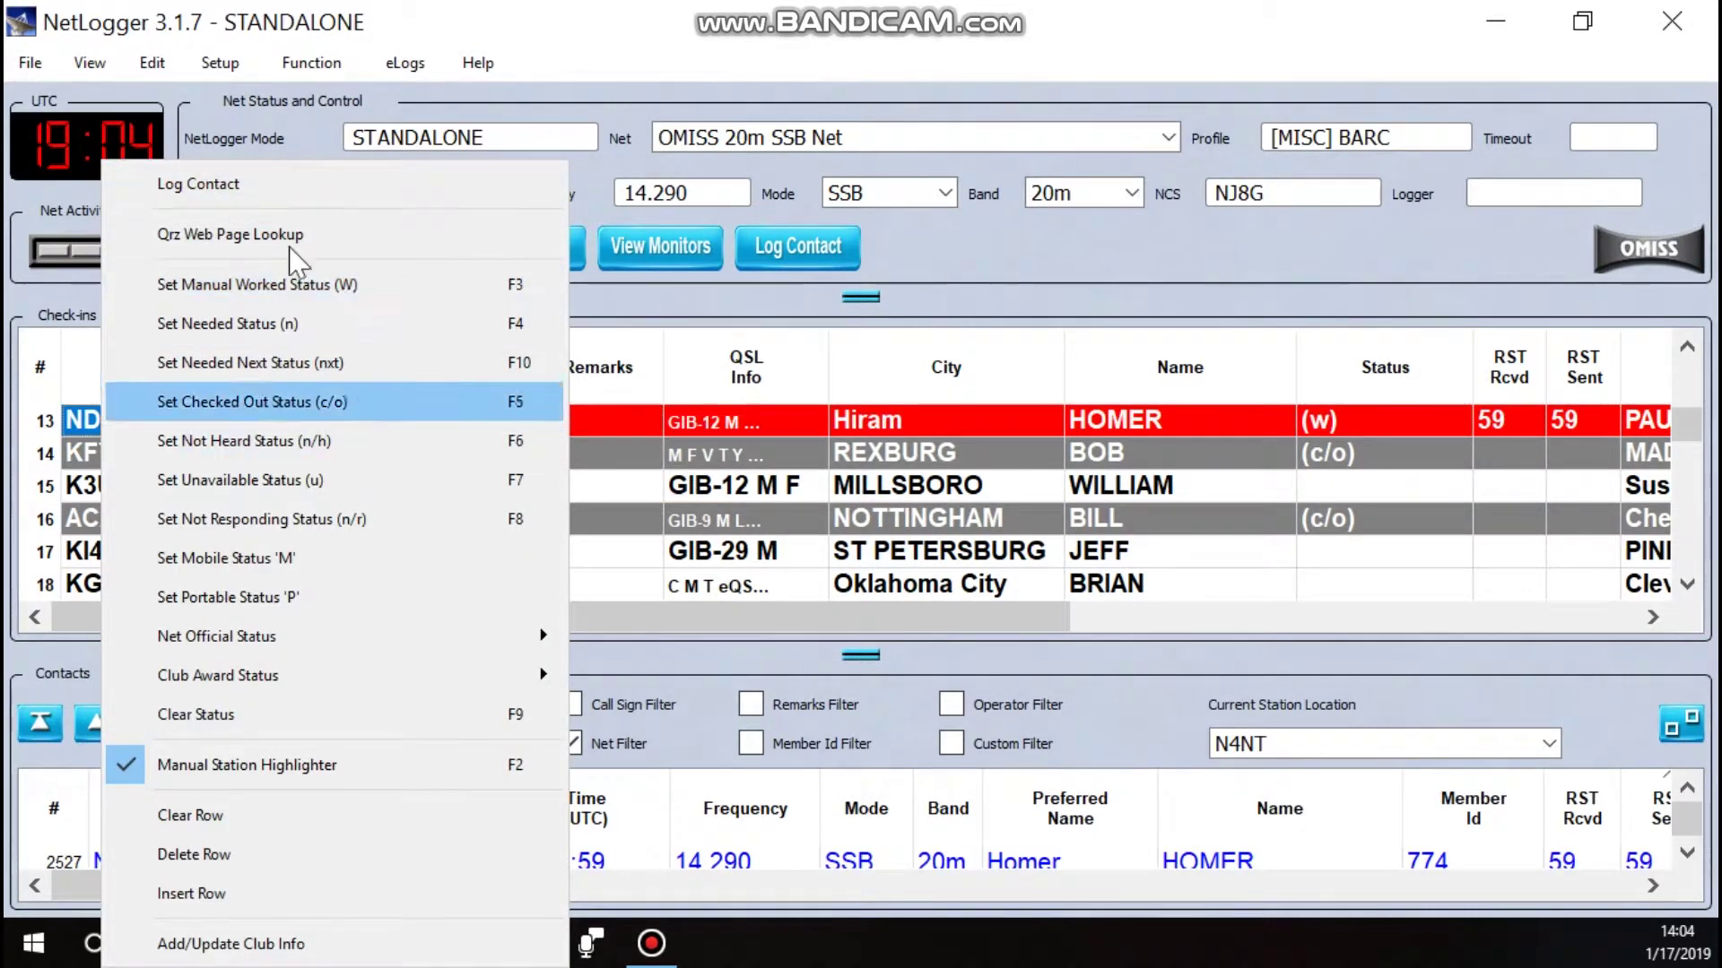
left_click(611, 412)
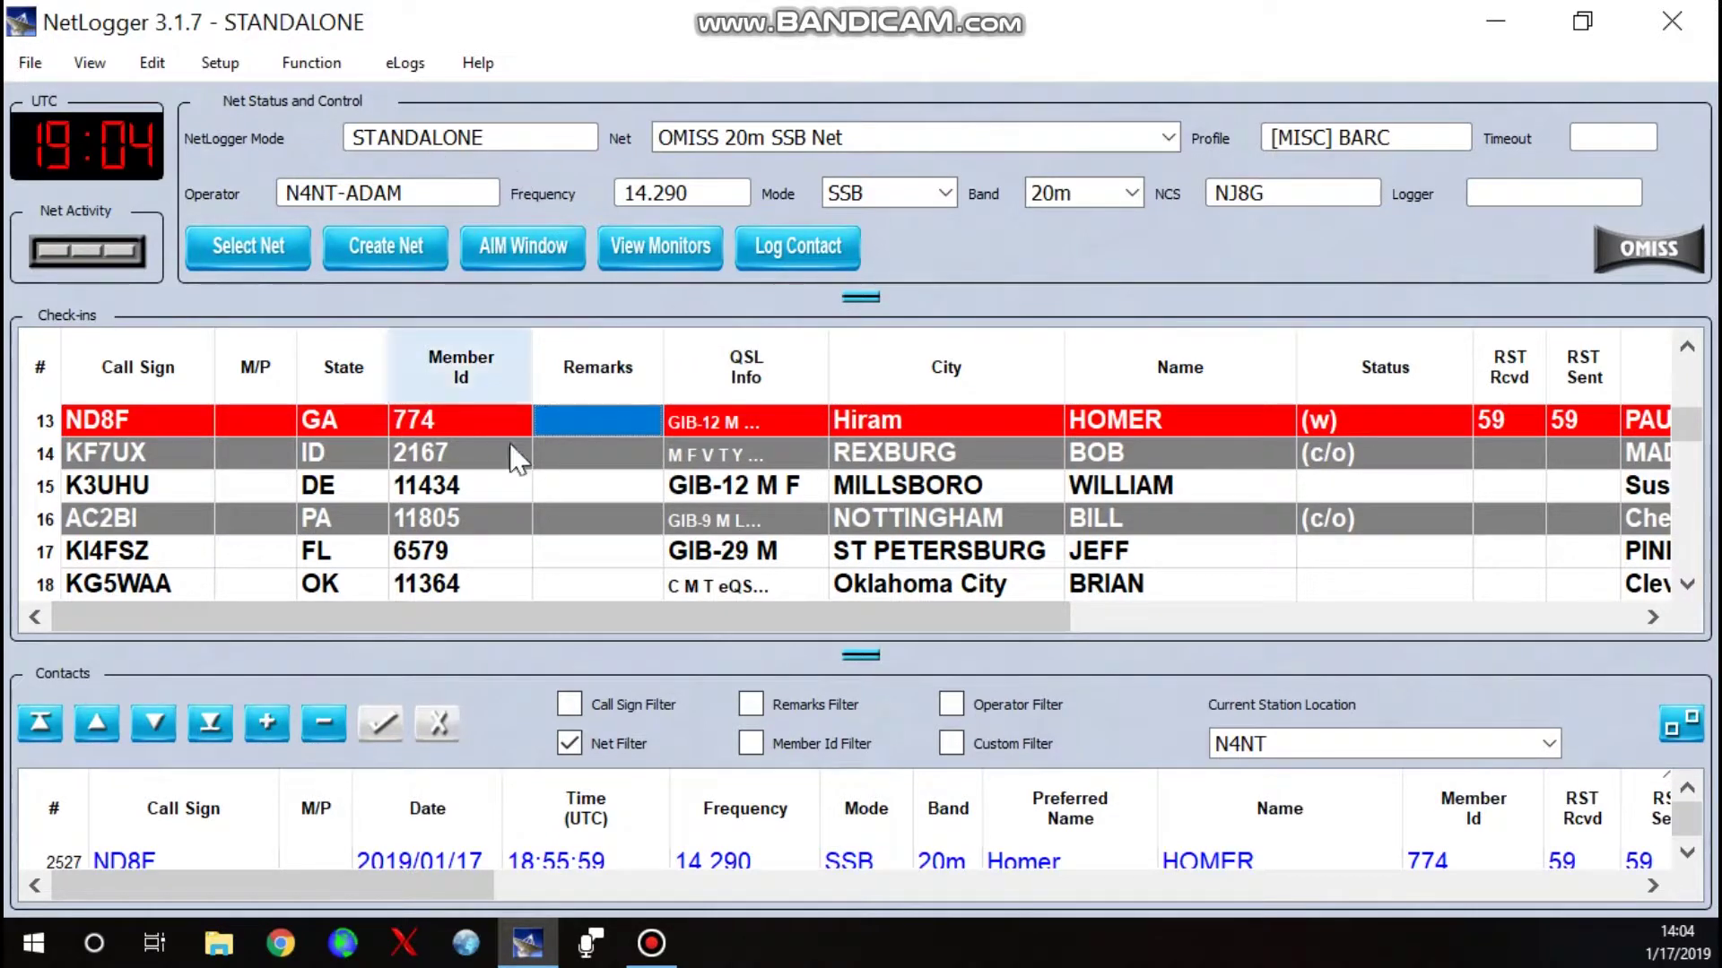
Step: Go to the end of the check-ins list and enlarge the check-ins area over the whole contacts section
scroll(646, 511, "down", 2)
scroll(646, 518, "down", 6)
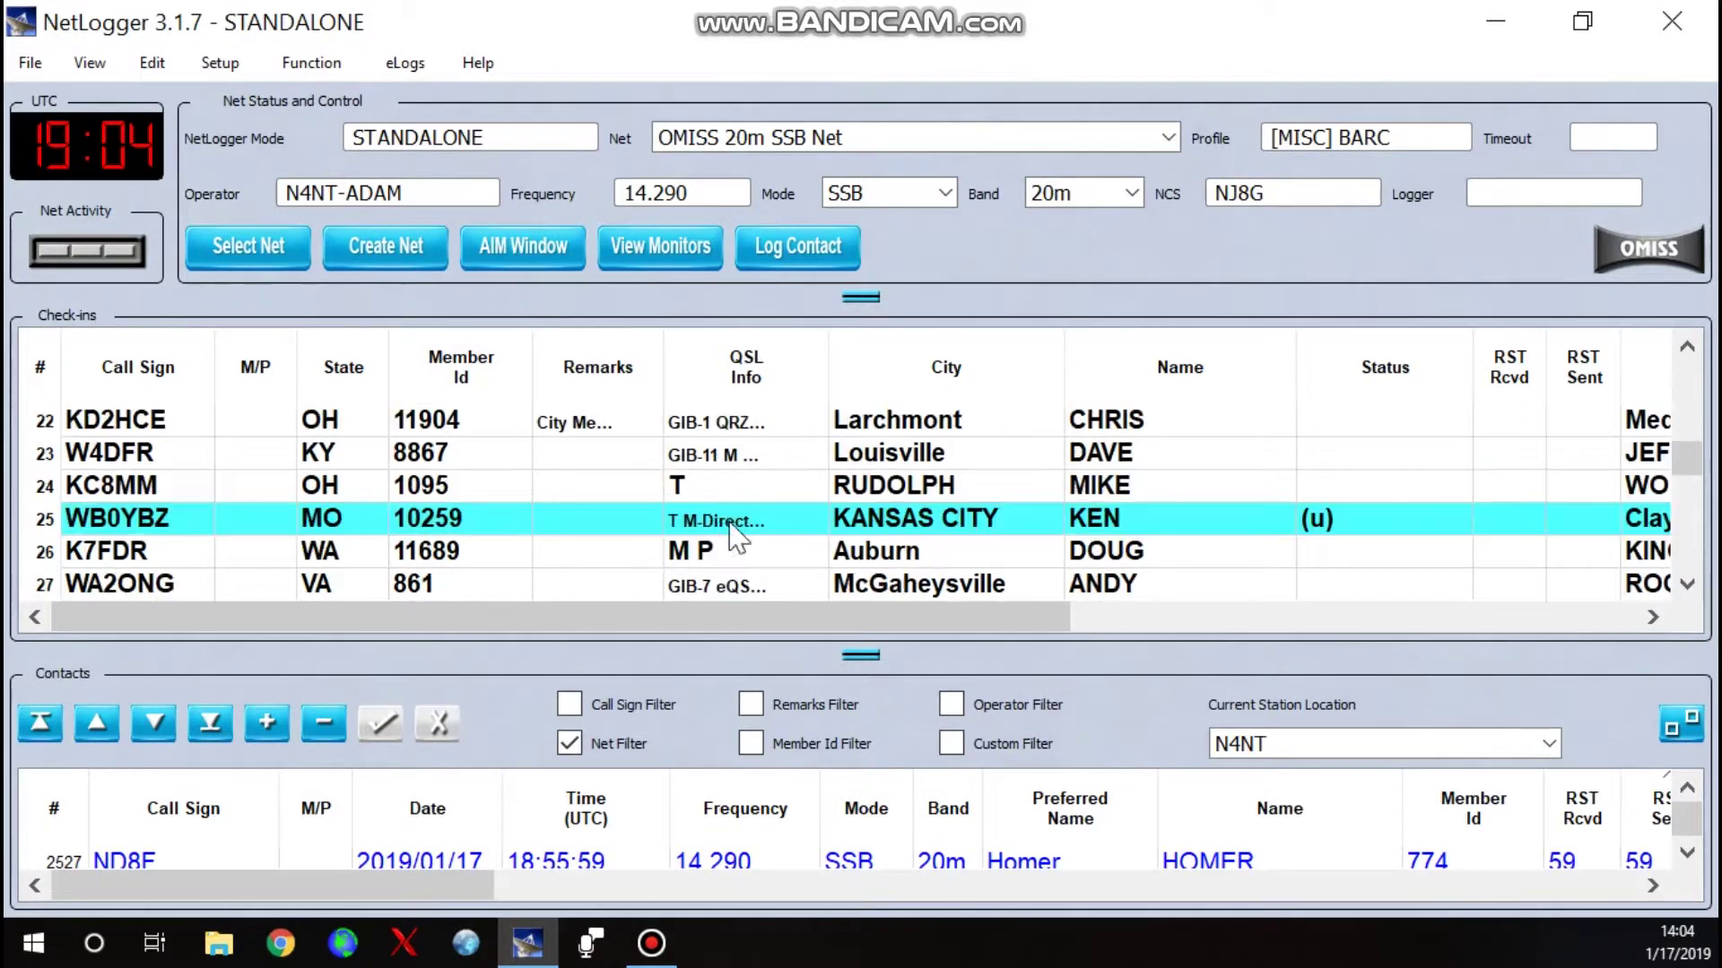
scroll(754, 481, "down", 3)
scroll(761, 488, "up", 3)
scroll(762, 493, "down", 1)
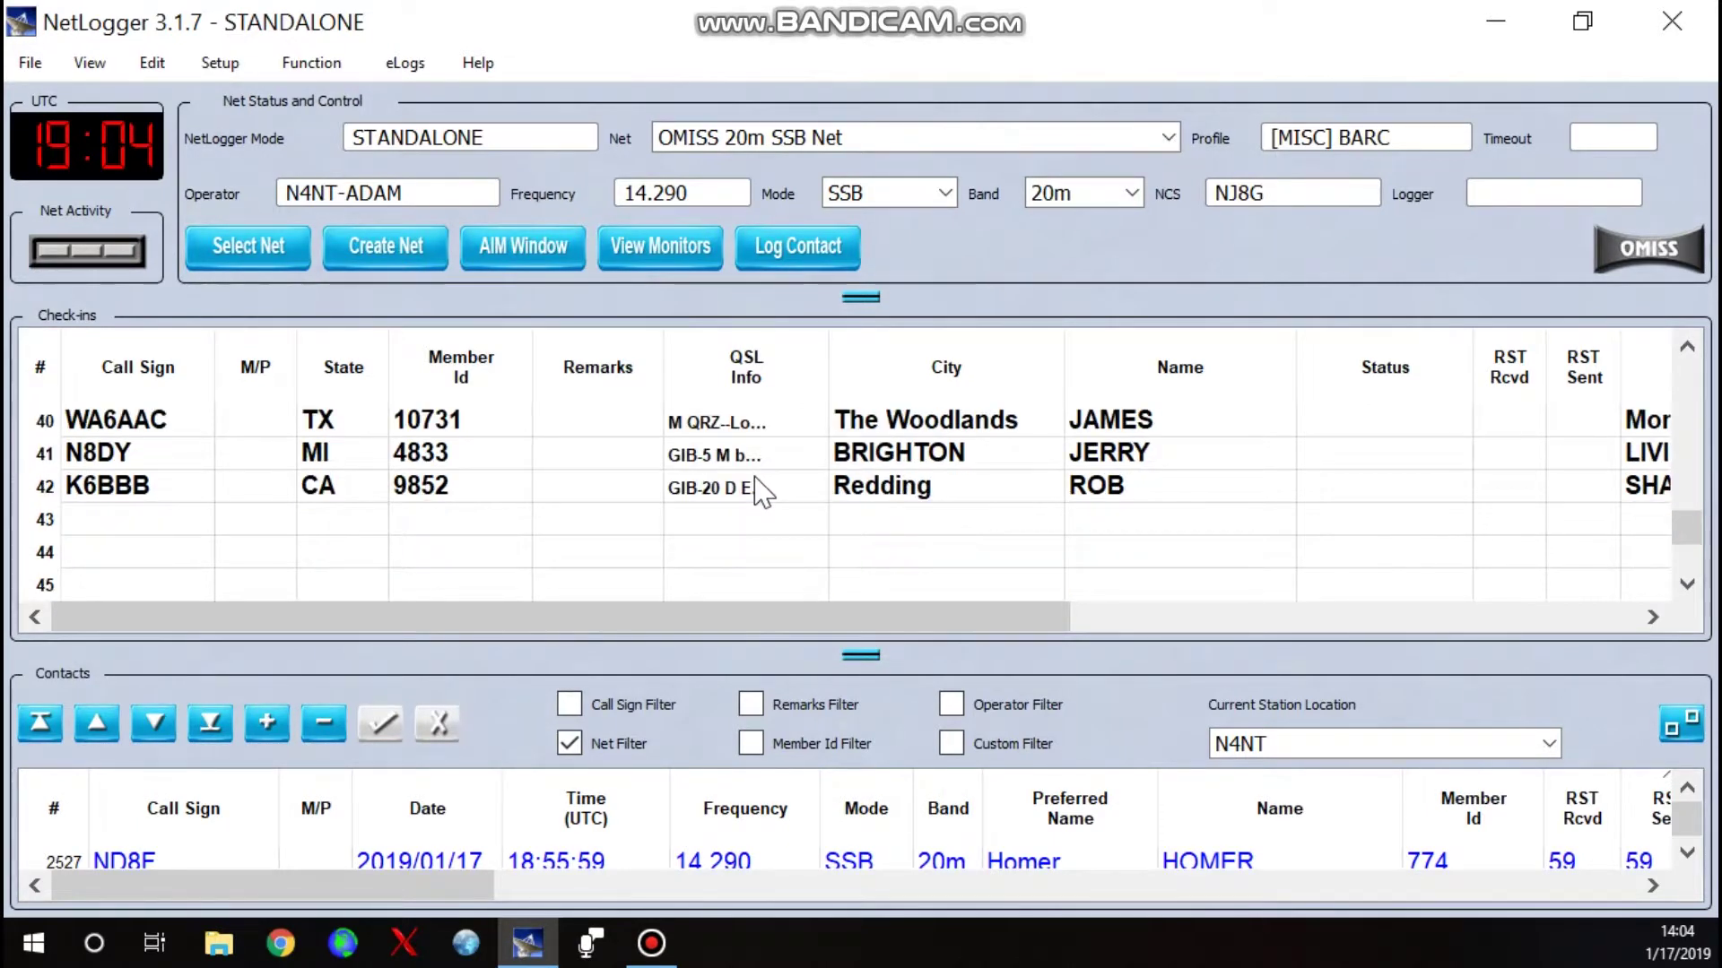
left_click_drag(862, 656, 867, 820)
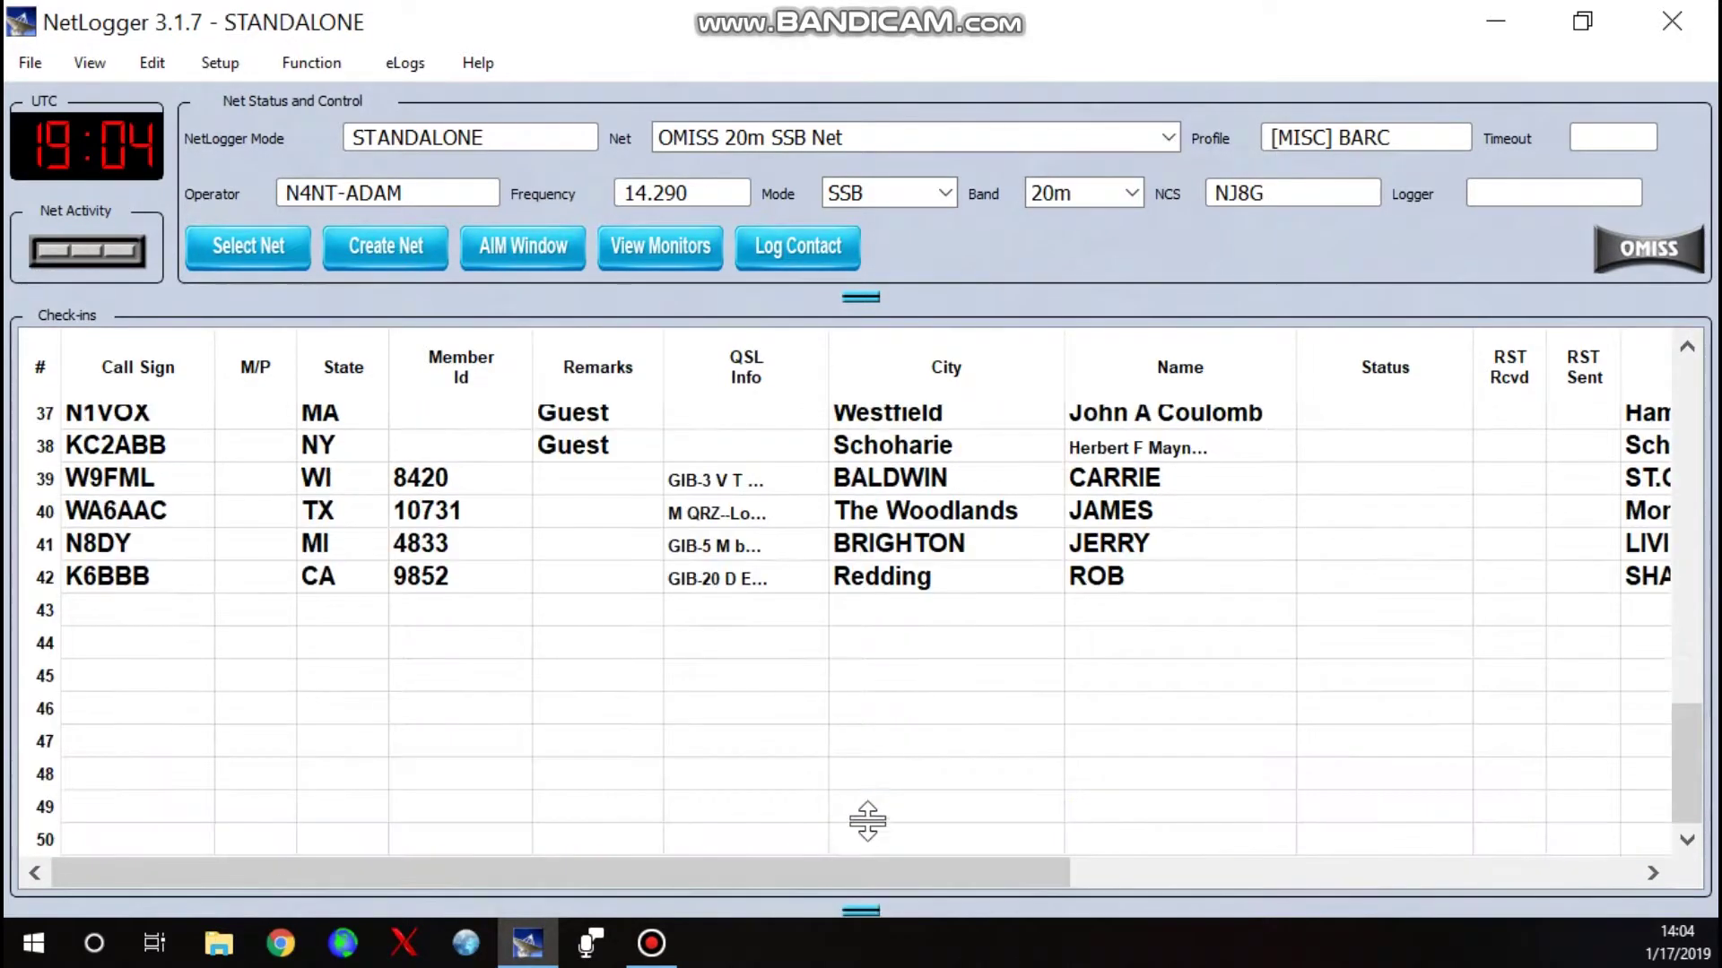
Step: Look through the whole check-ins list and examine the color-coded rows and their status flags
scroll(584, 638, "up", 2)
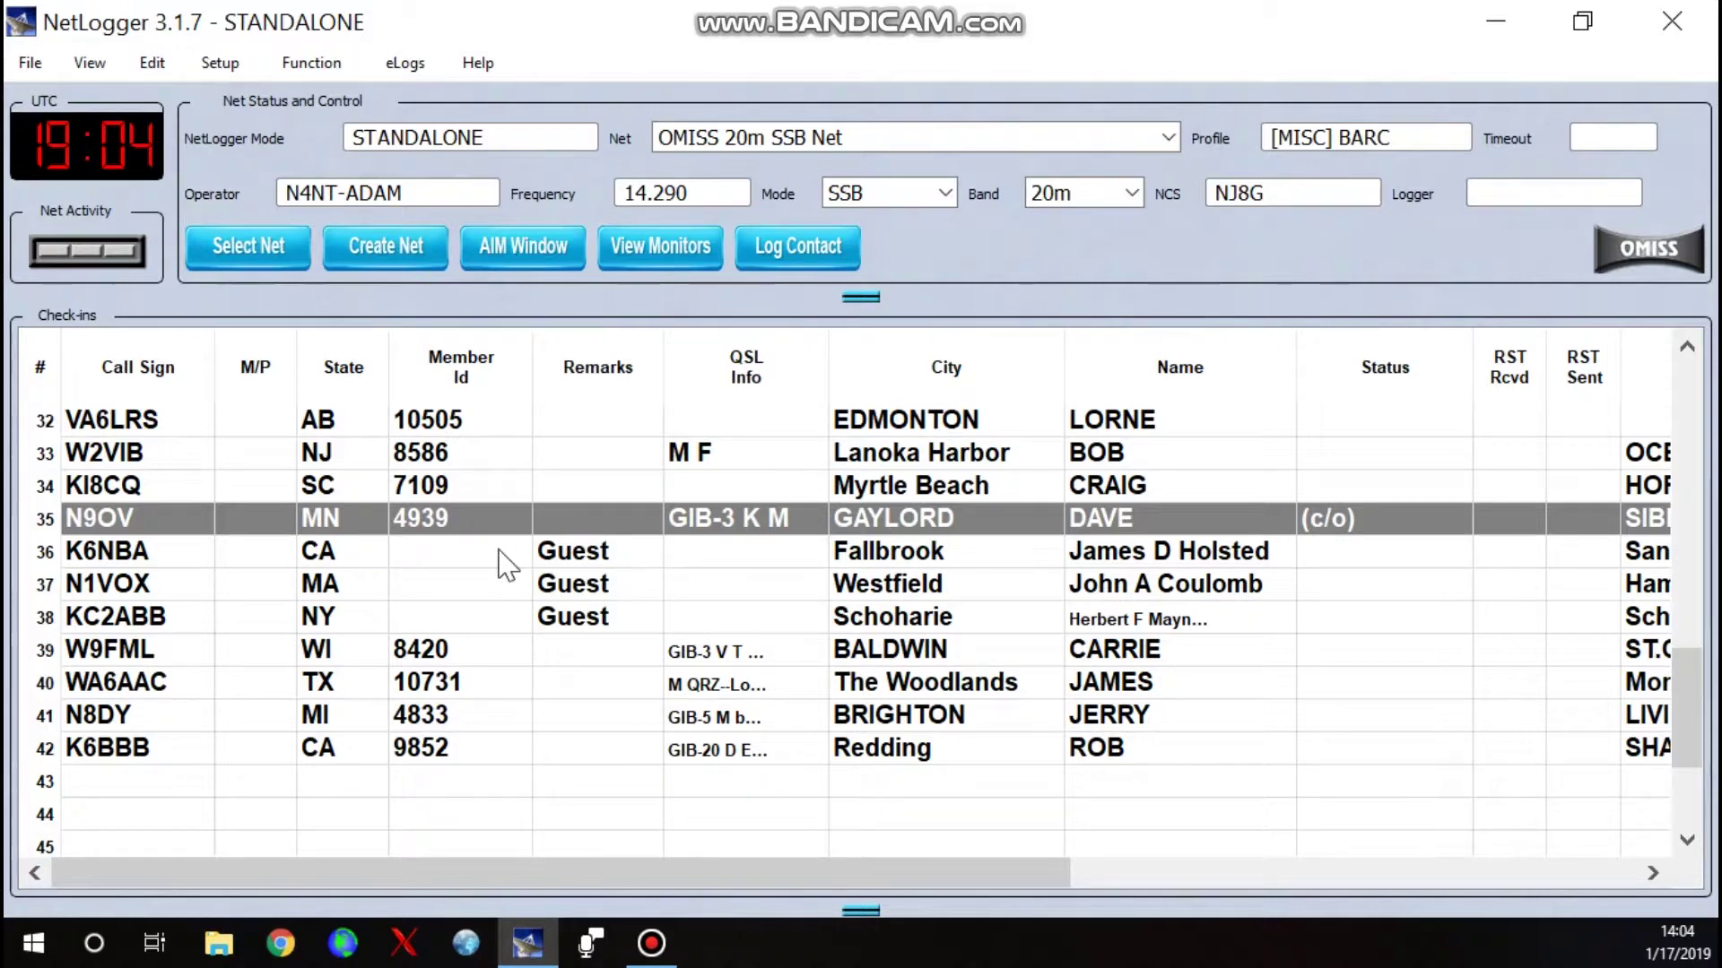
scroll(488, 619, "up", 6)
scroll(475, 628, "down", 1)
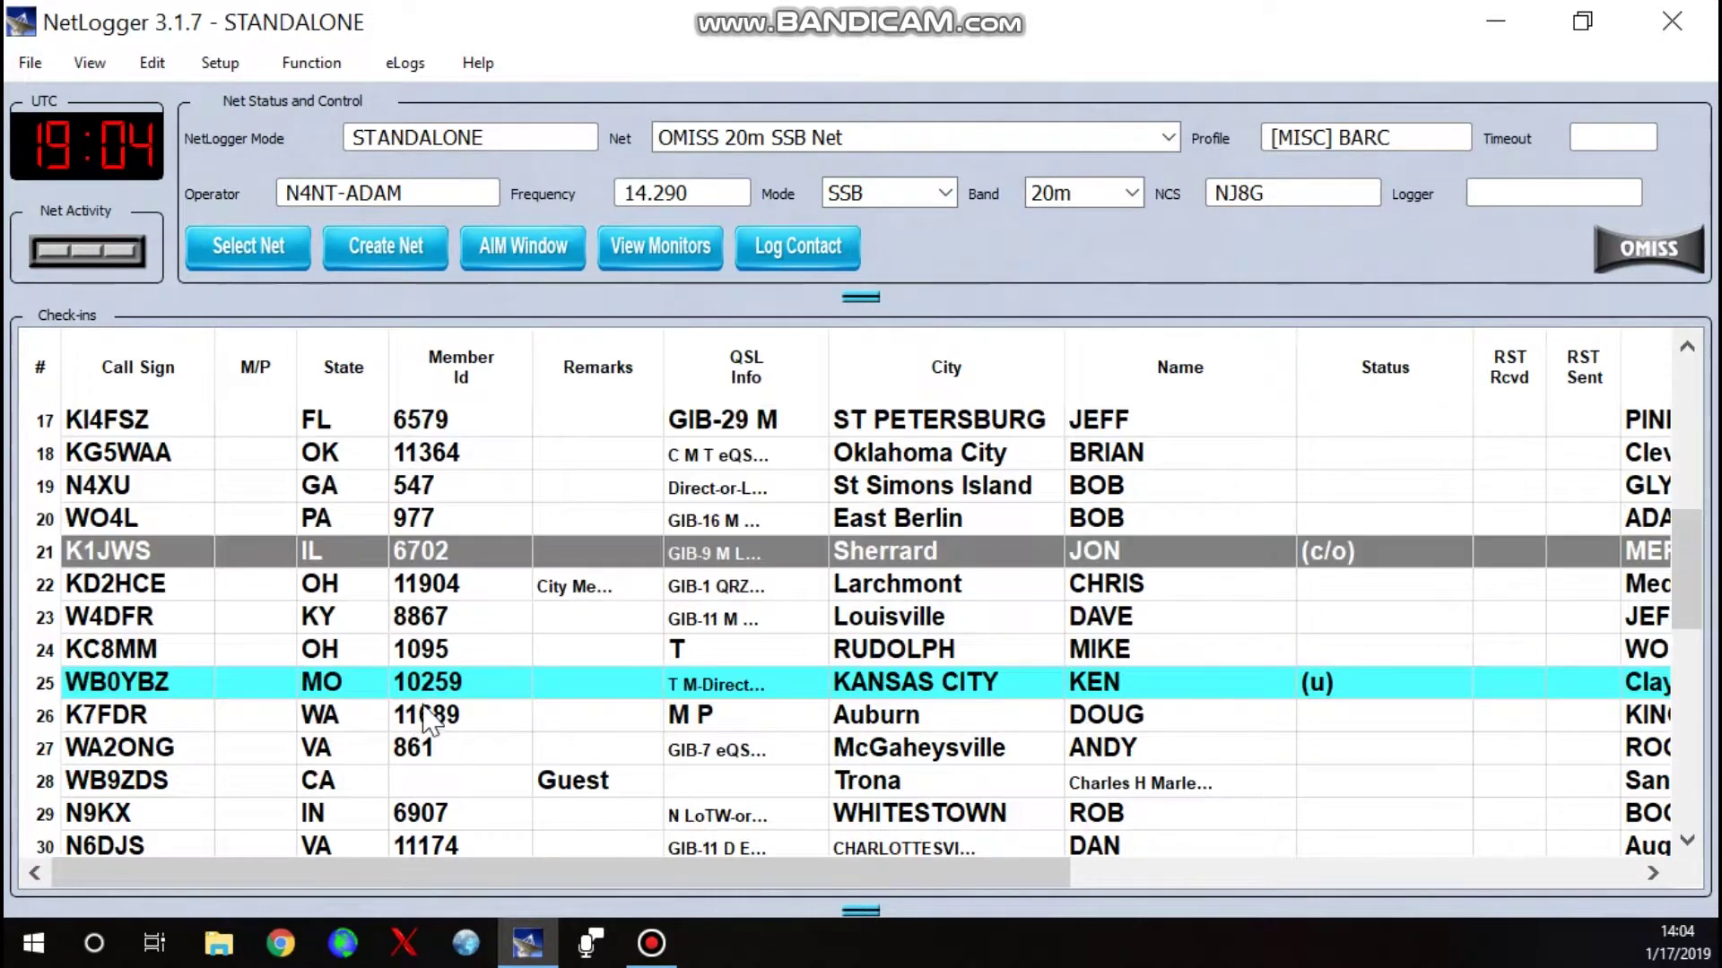
scroll(375, 646, "up", 2)
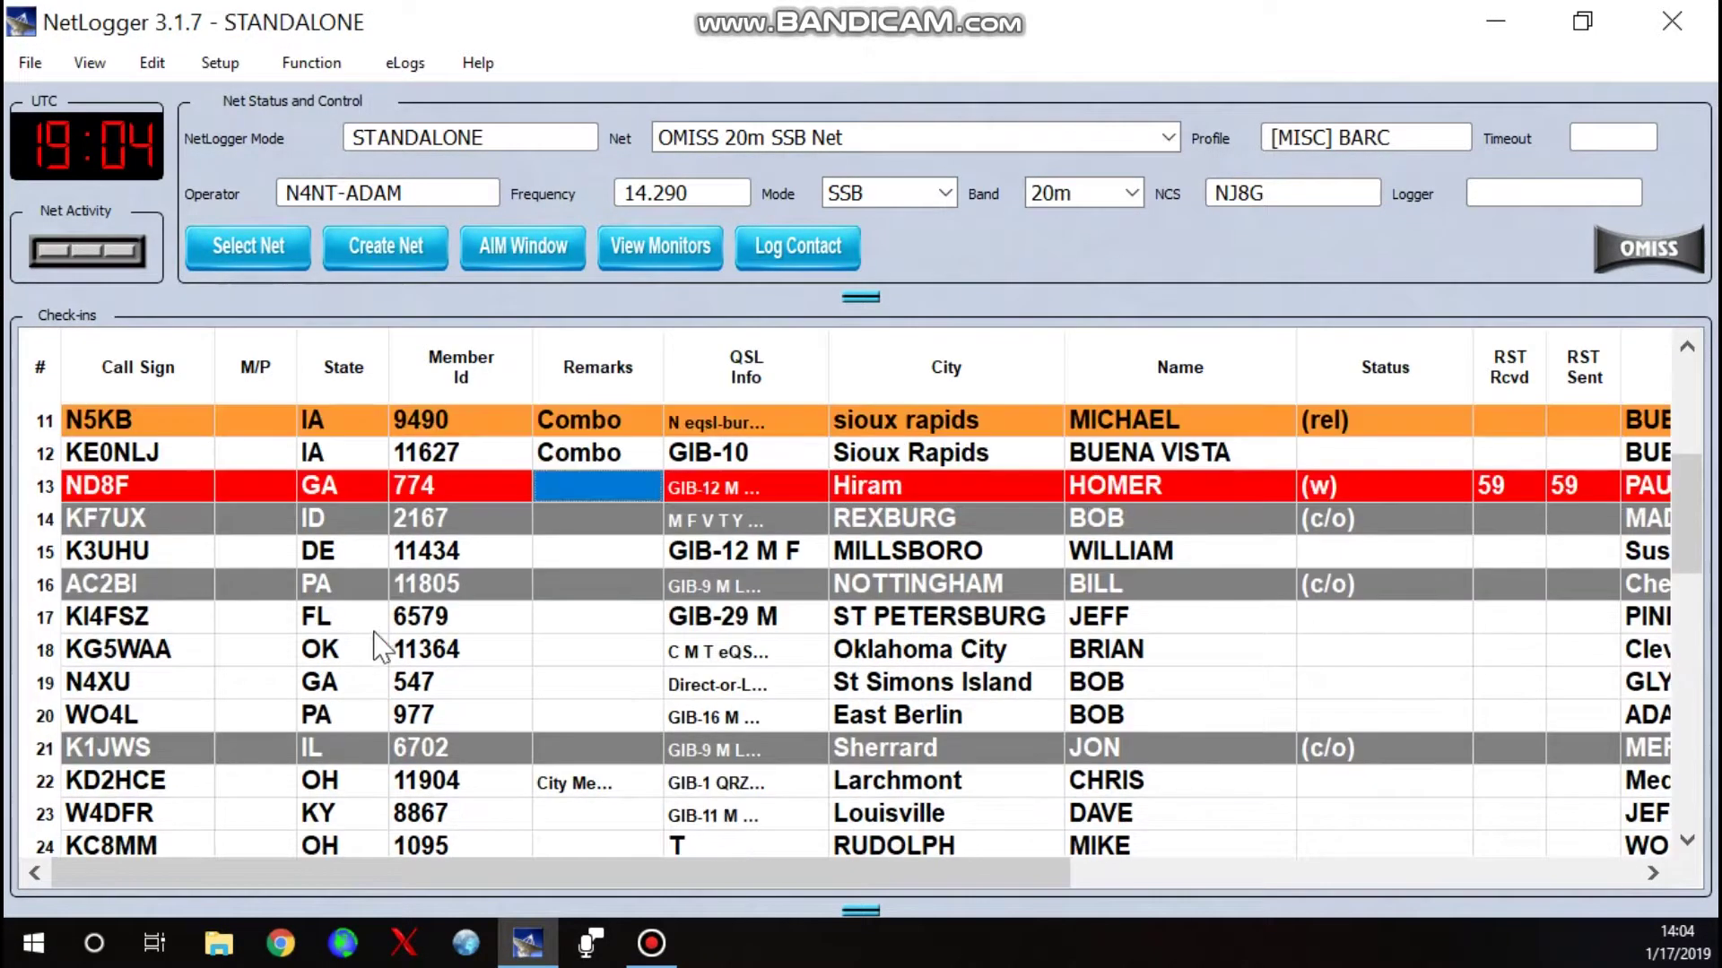
scroll(412, 618, "up", 3)
scroll(412, 619, "up", 1)
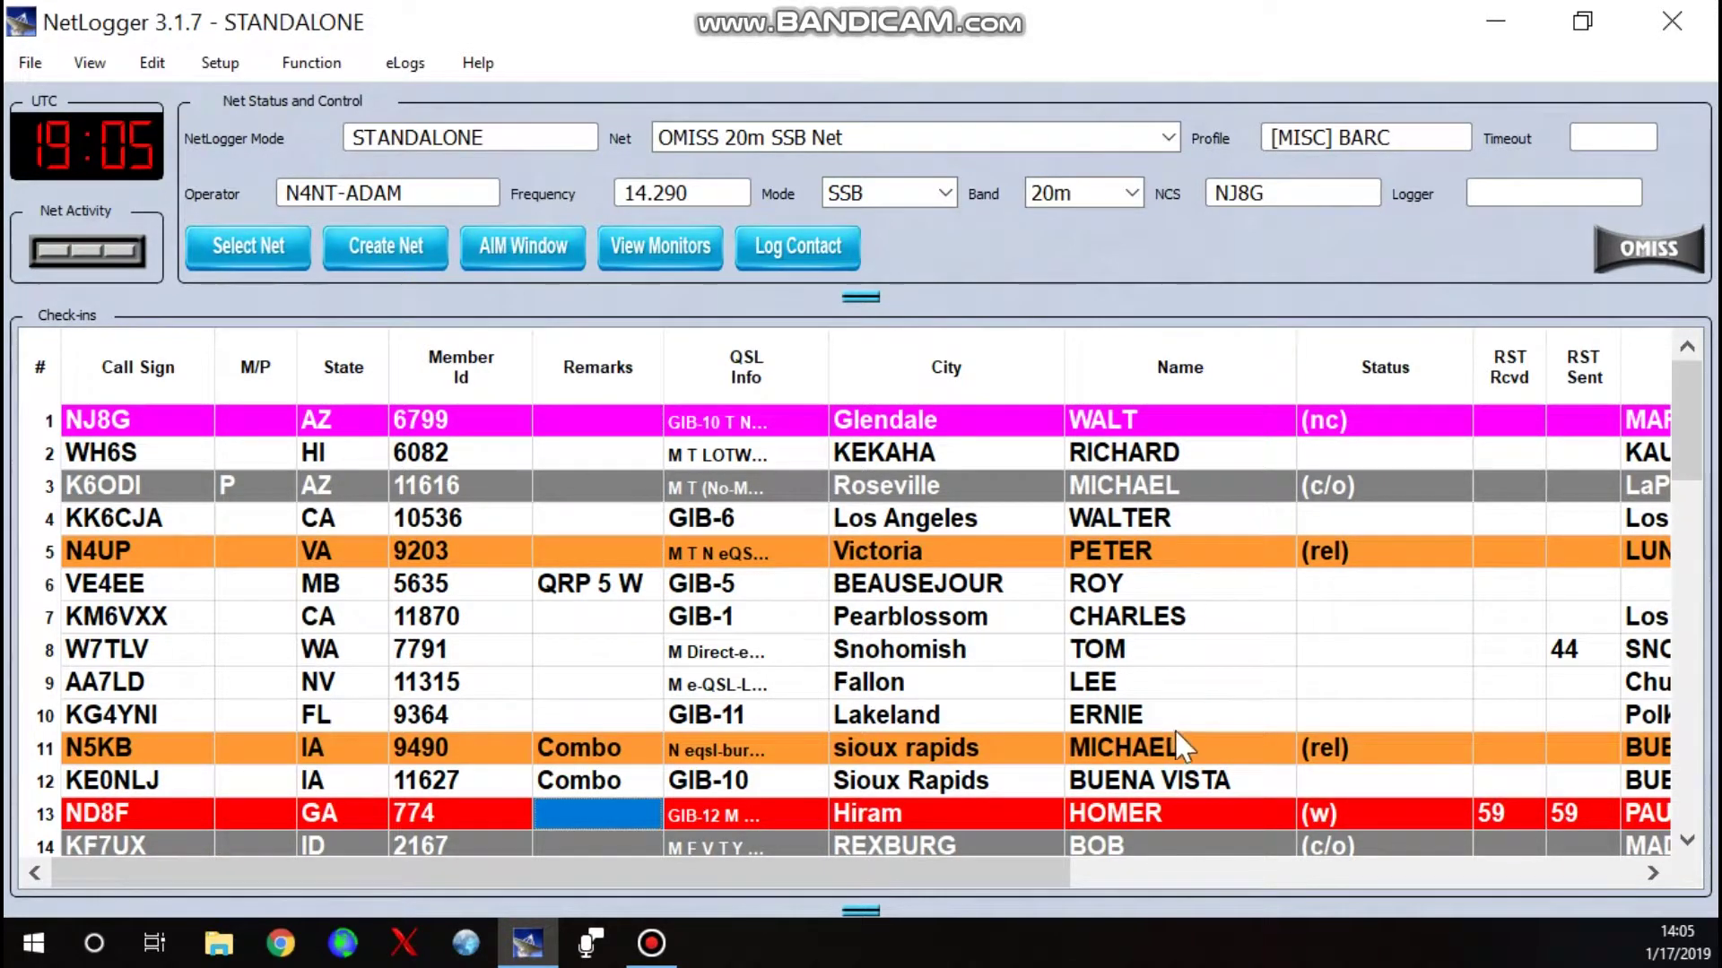
scroll(1191, 717, "down", 5)
scroll(1197, 543, "down", 4)
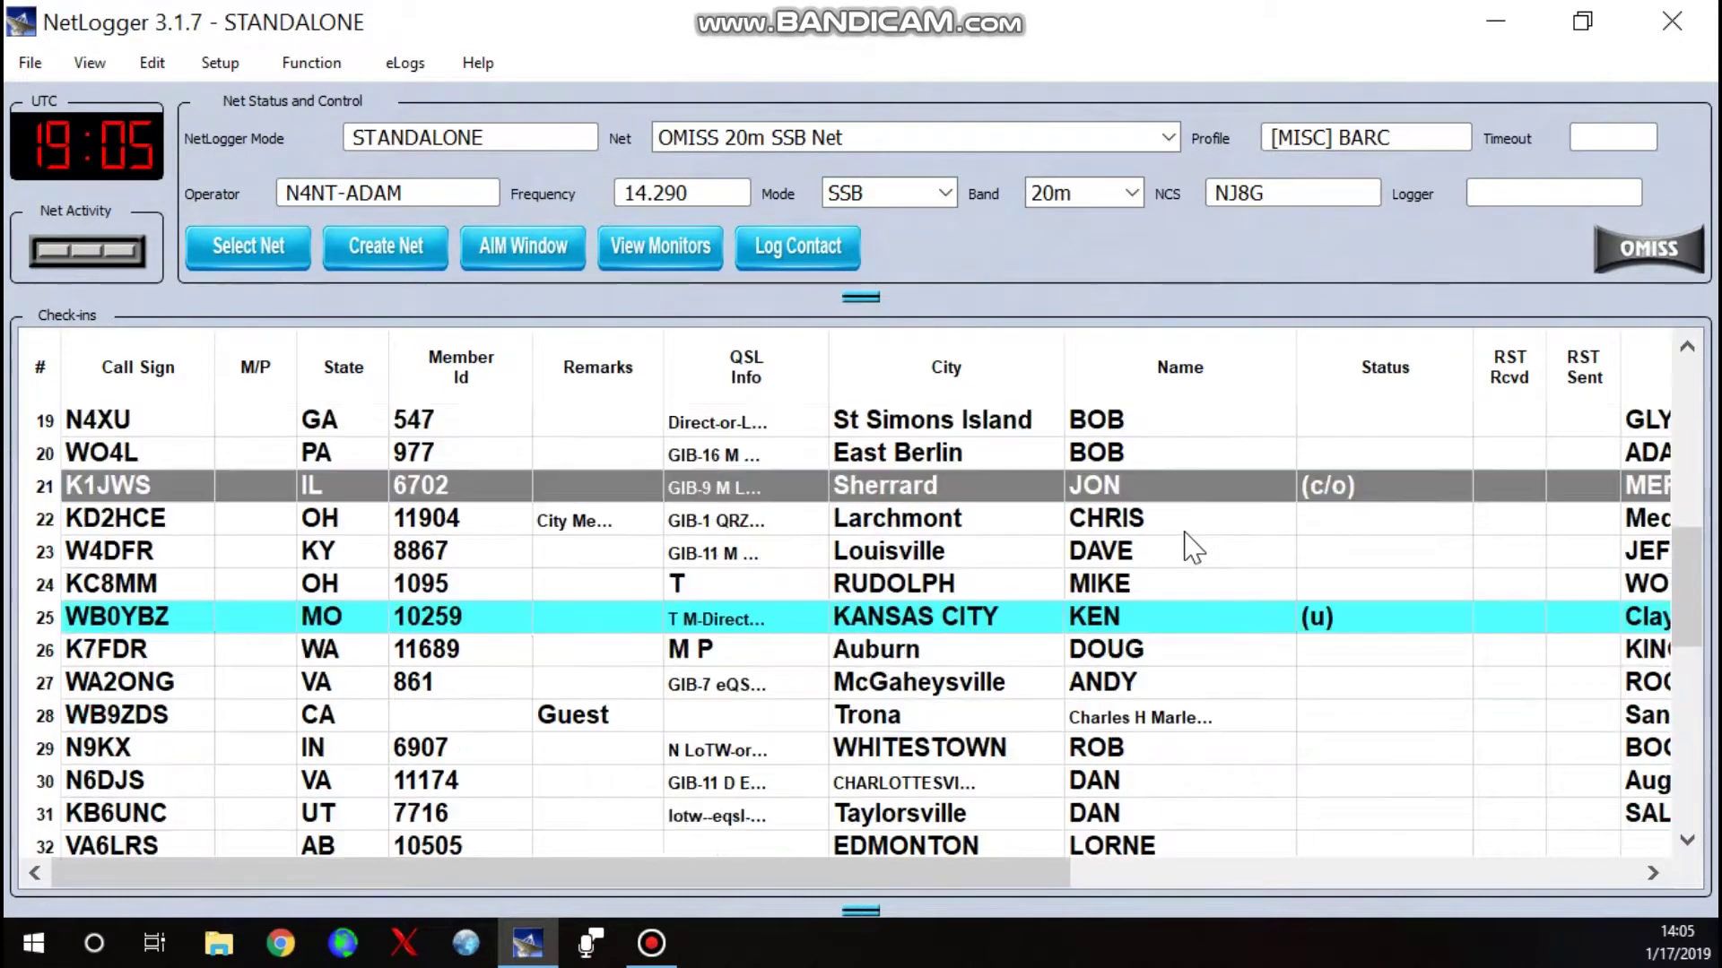
scroll(1197, 563, "down", 3)
scroll(1190, 574, "up", 12)
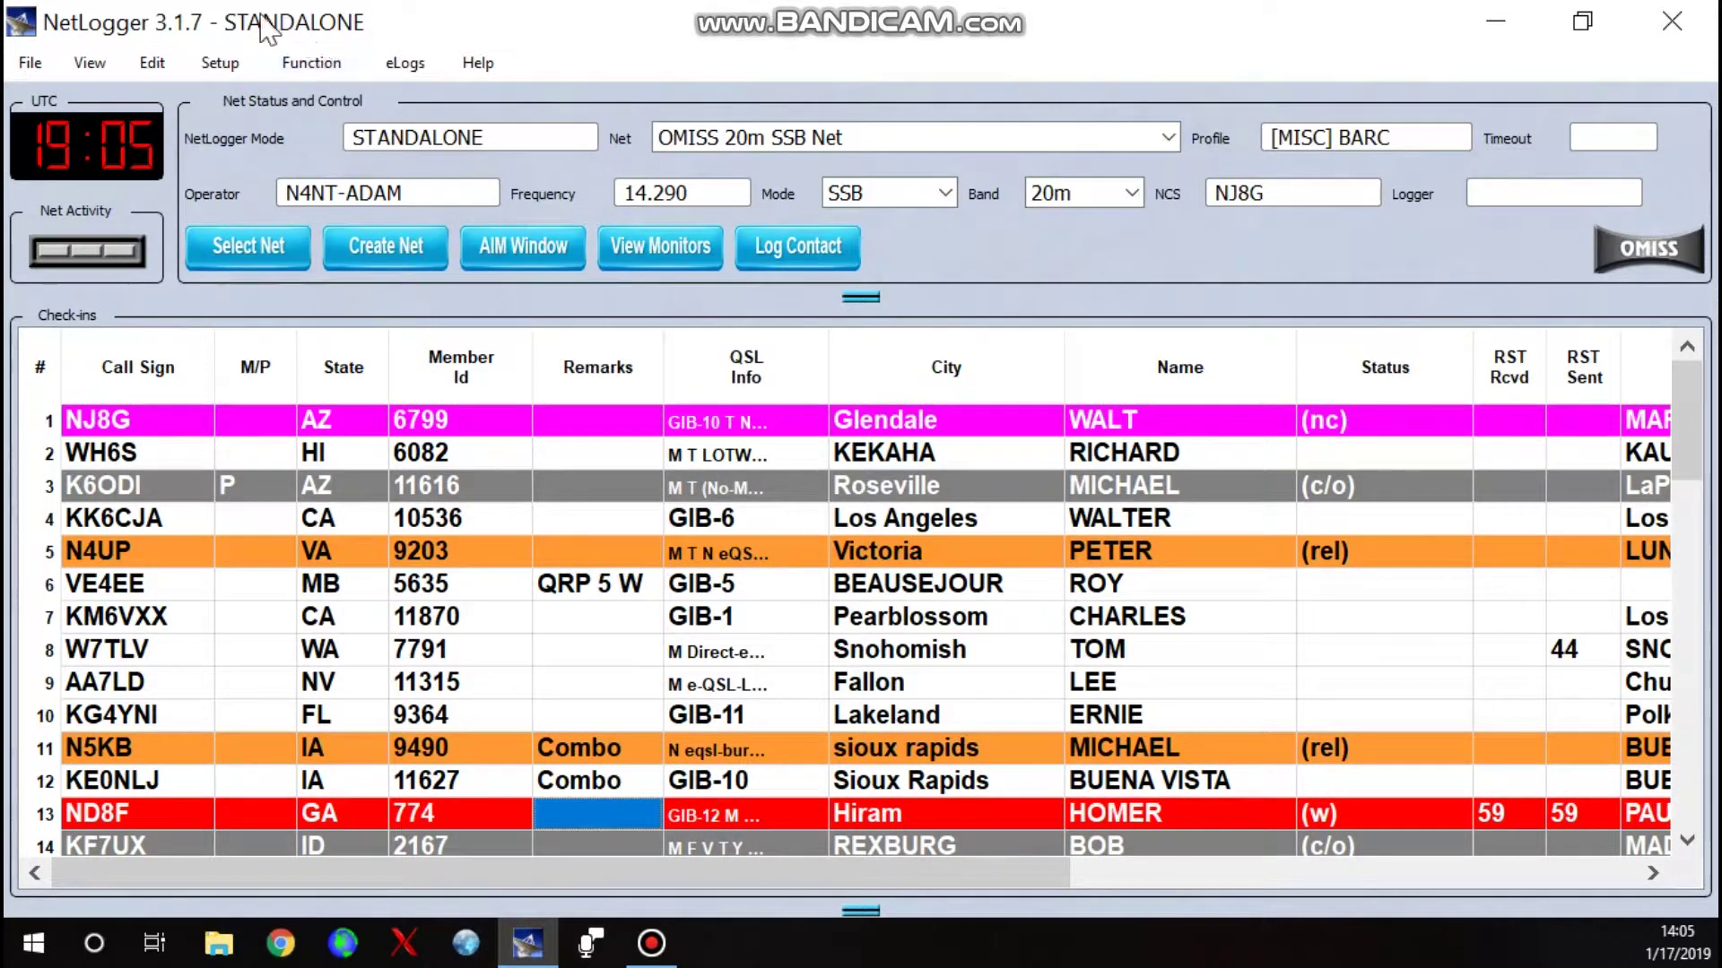
Step: Clear all check-ins from the table and select the call sign cell in row 1
left_click(158, 71)
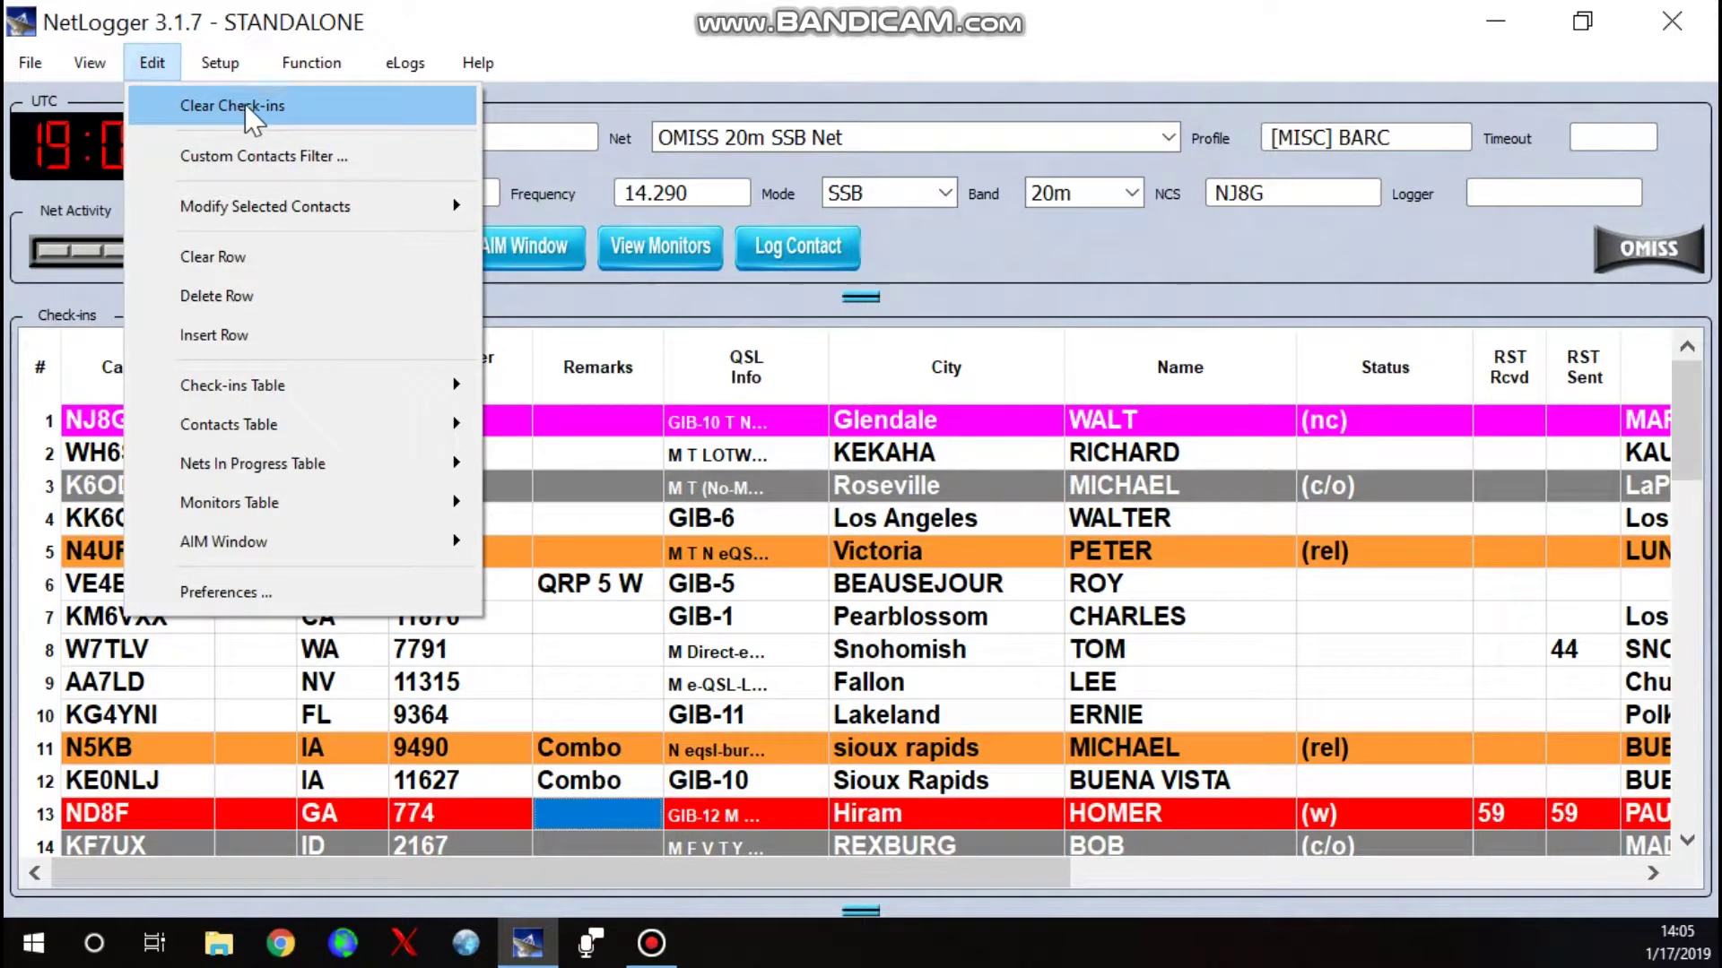
left_click(251, 108)
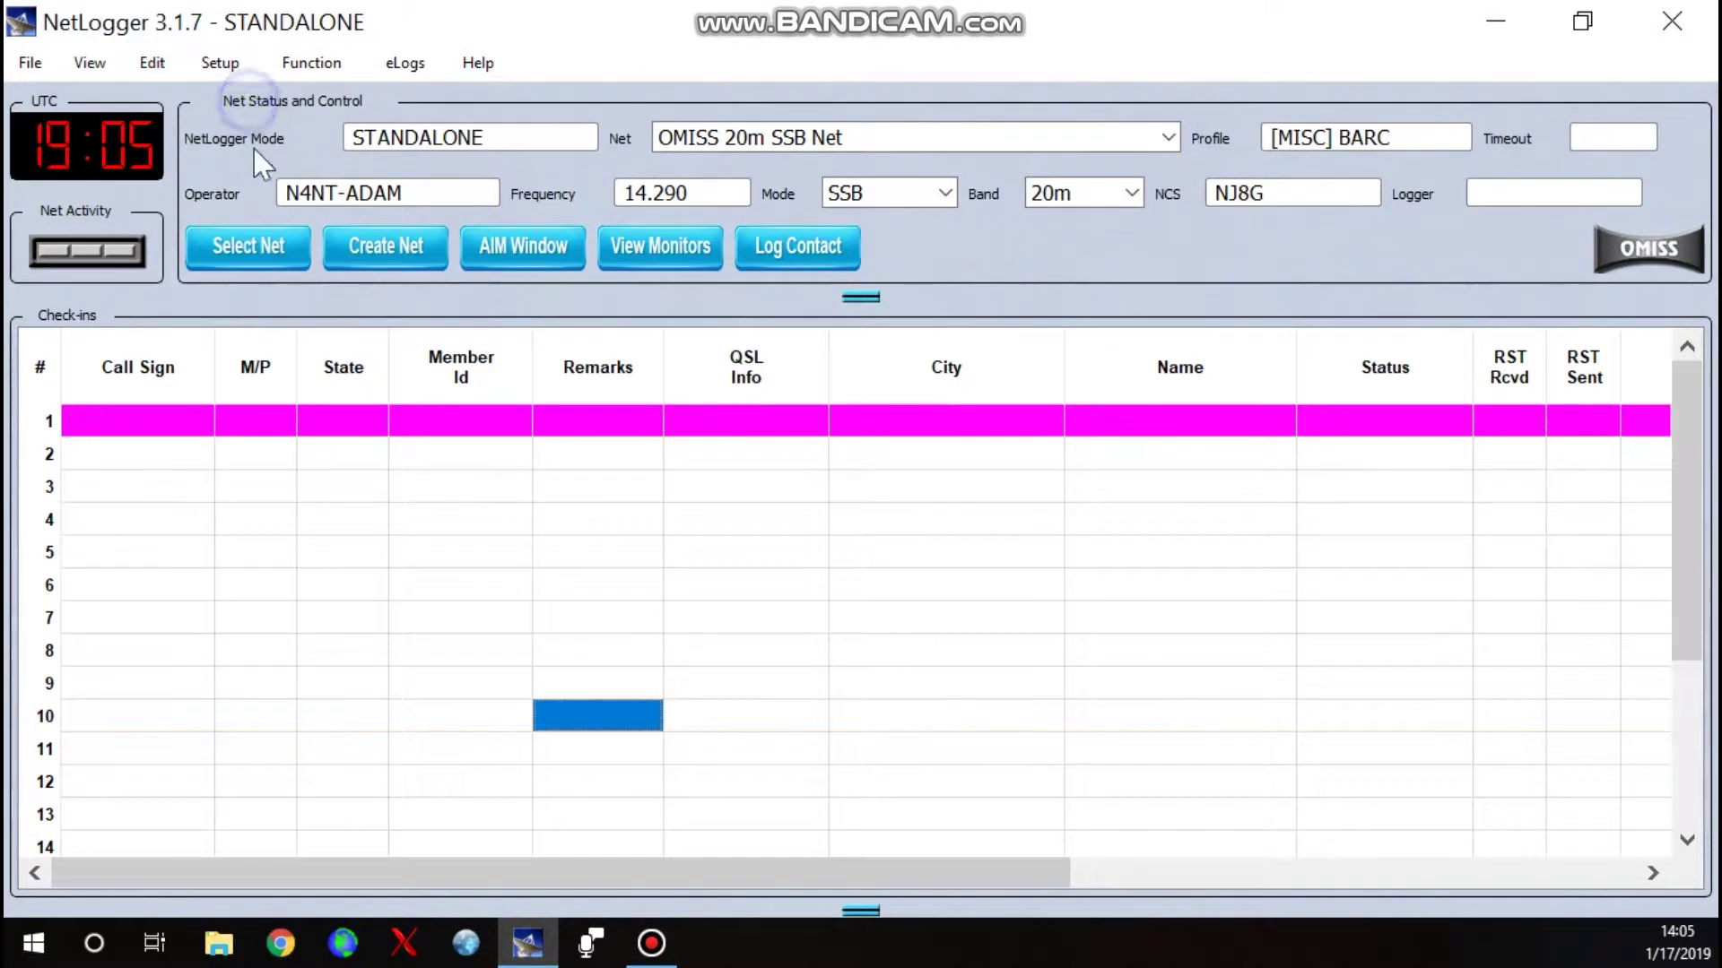
left_click(143, 422)
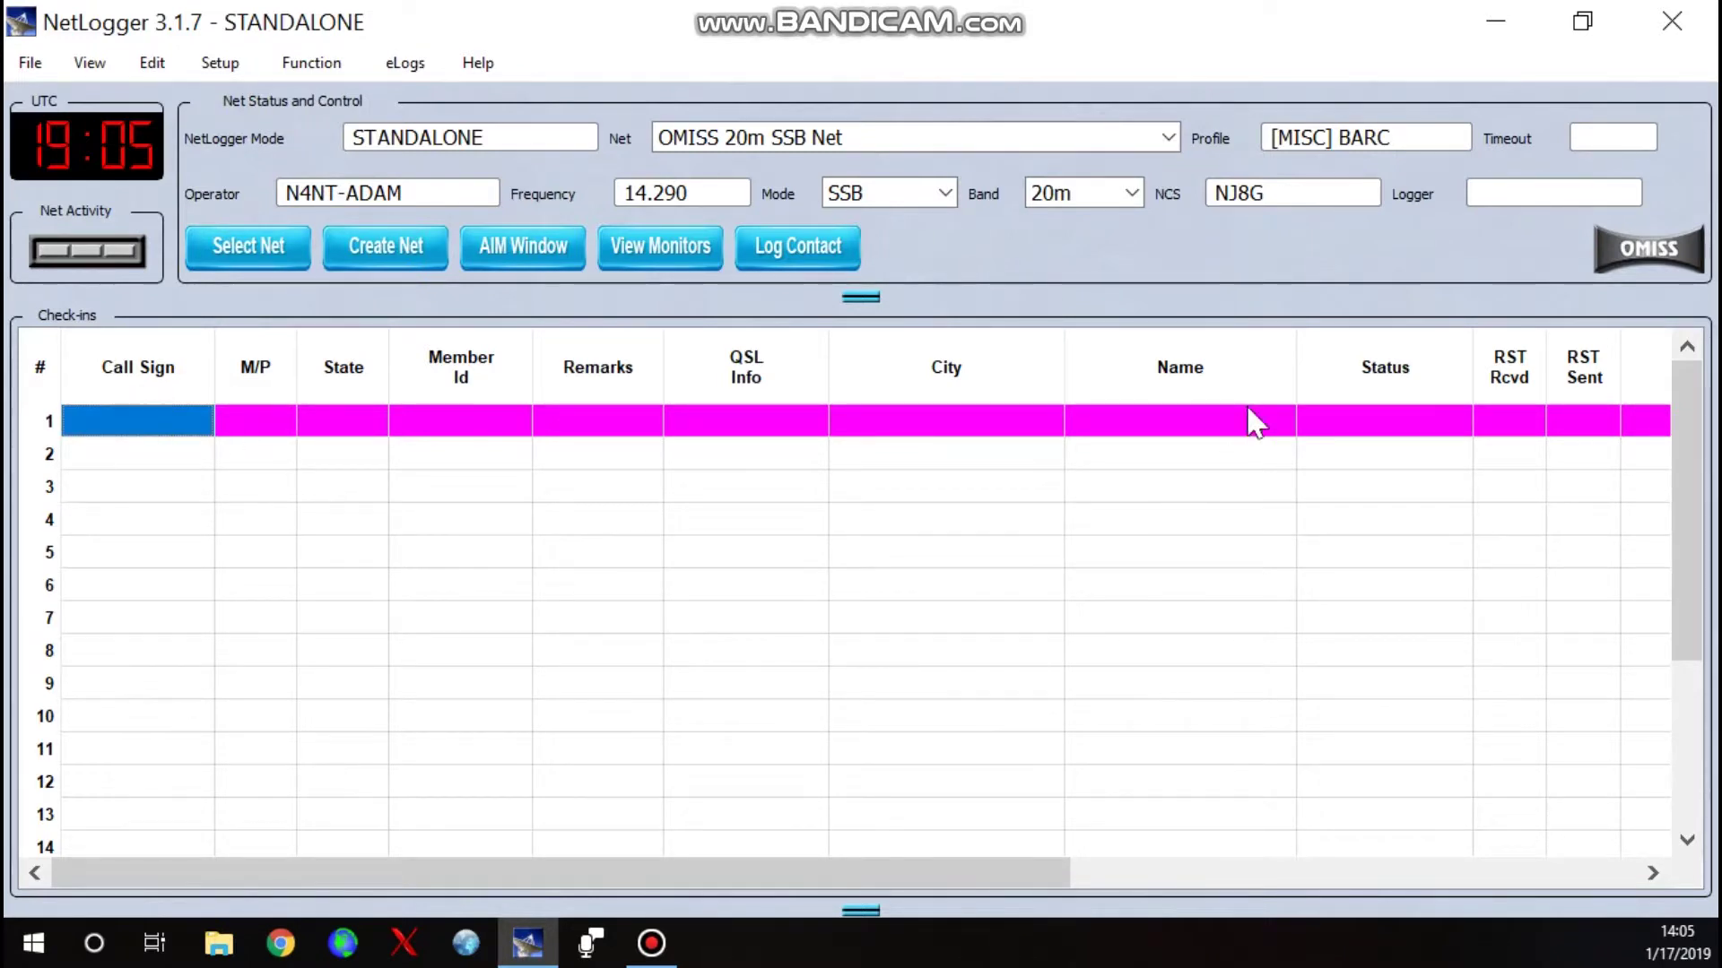
left_click_drag(781, 875, 467, 868)
left_click_drag(468, 472, 500, 494)
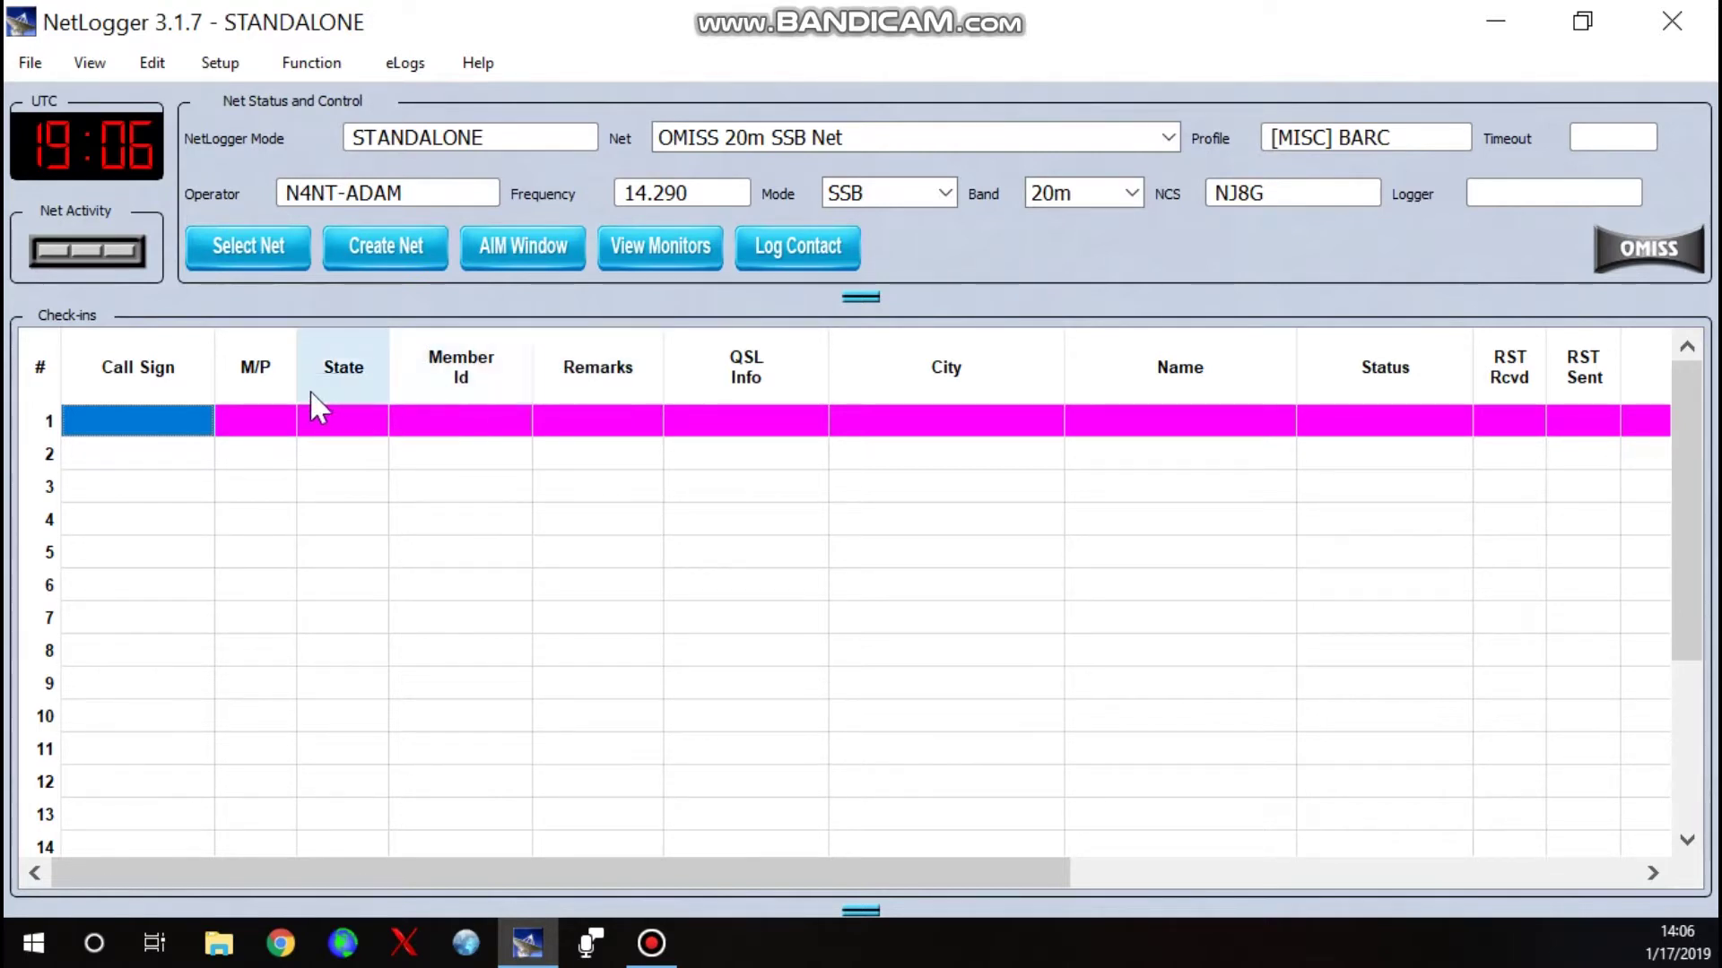
Step: Choose the OMISS 20m SSB Net from the nets in progress and start monitoring it
left_click(249, 259)
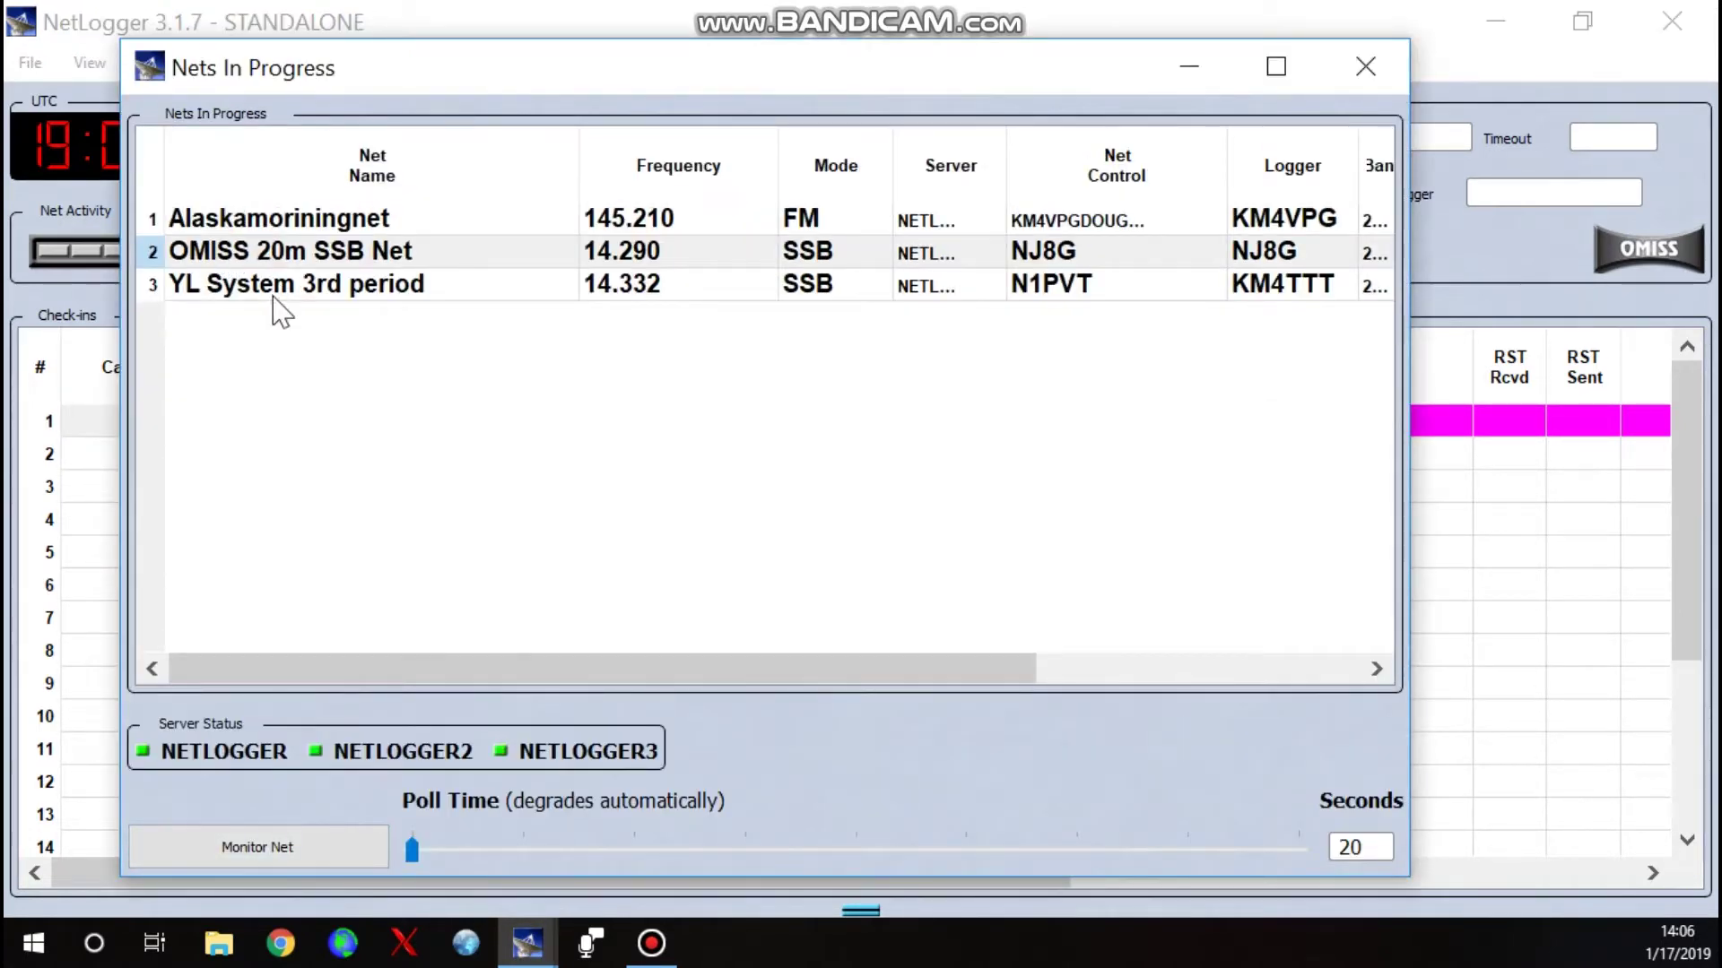
left_click(265, 250)
left_click(267, 868)
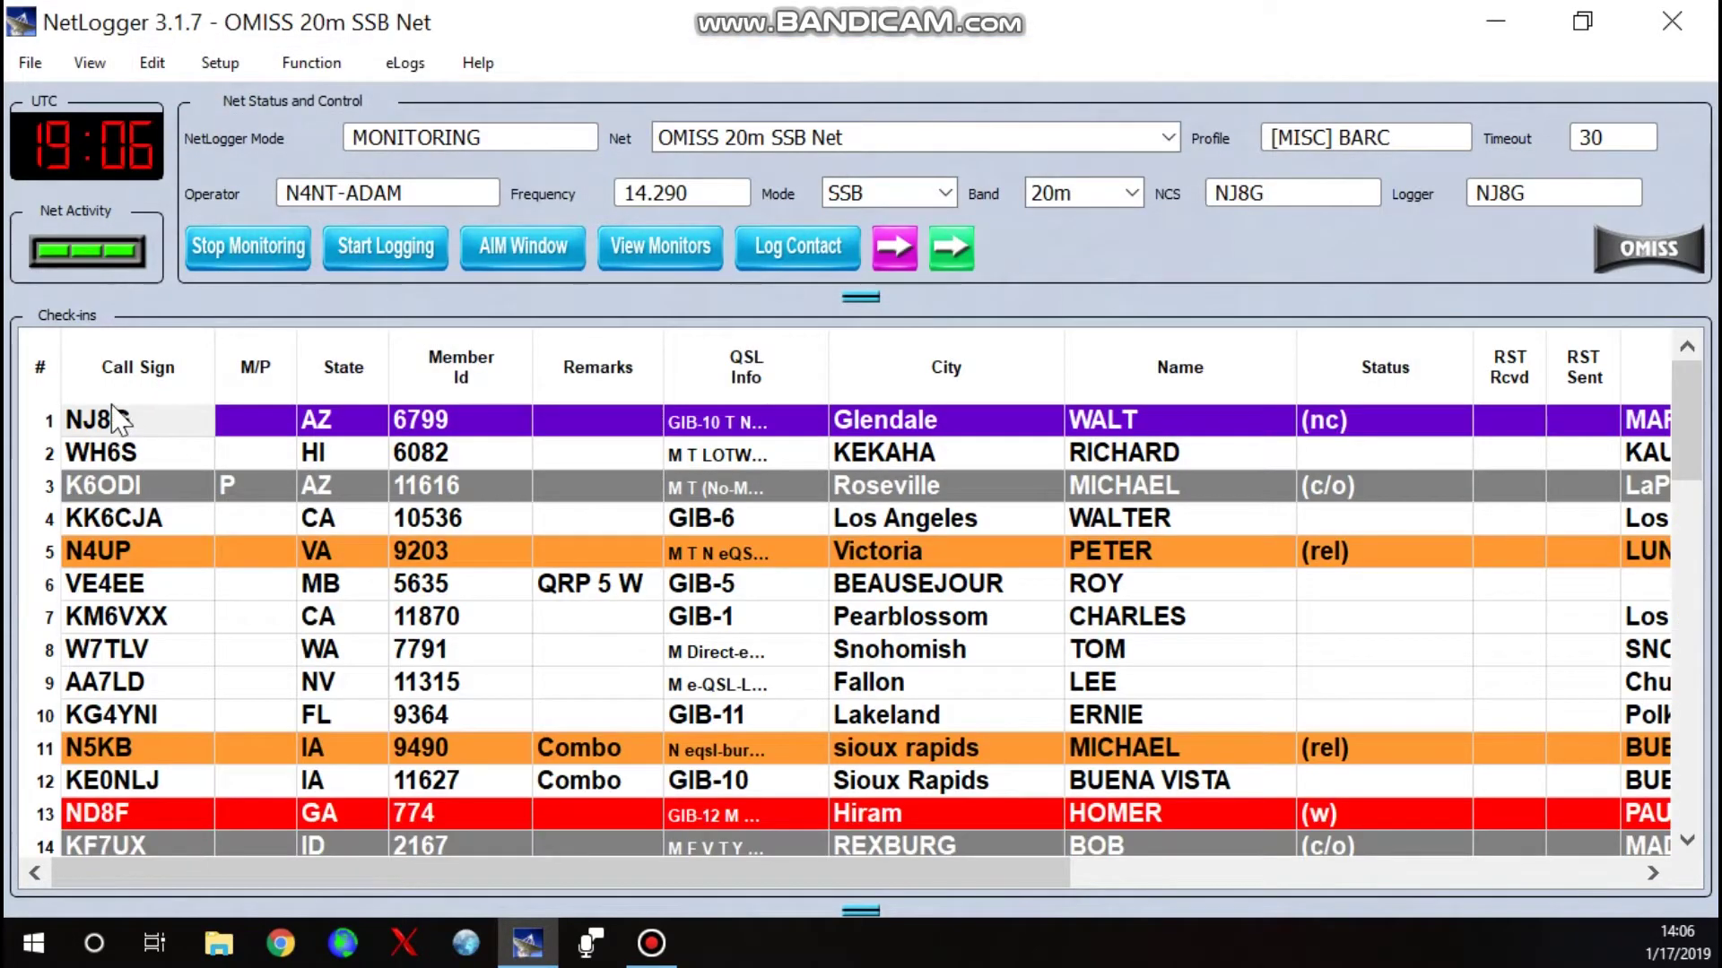
Step: Try to set the needed status on NJ8G, and mark WH6S as needed (n)
right_click(108, 427)
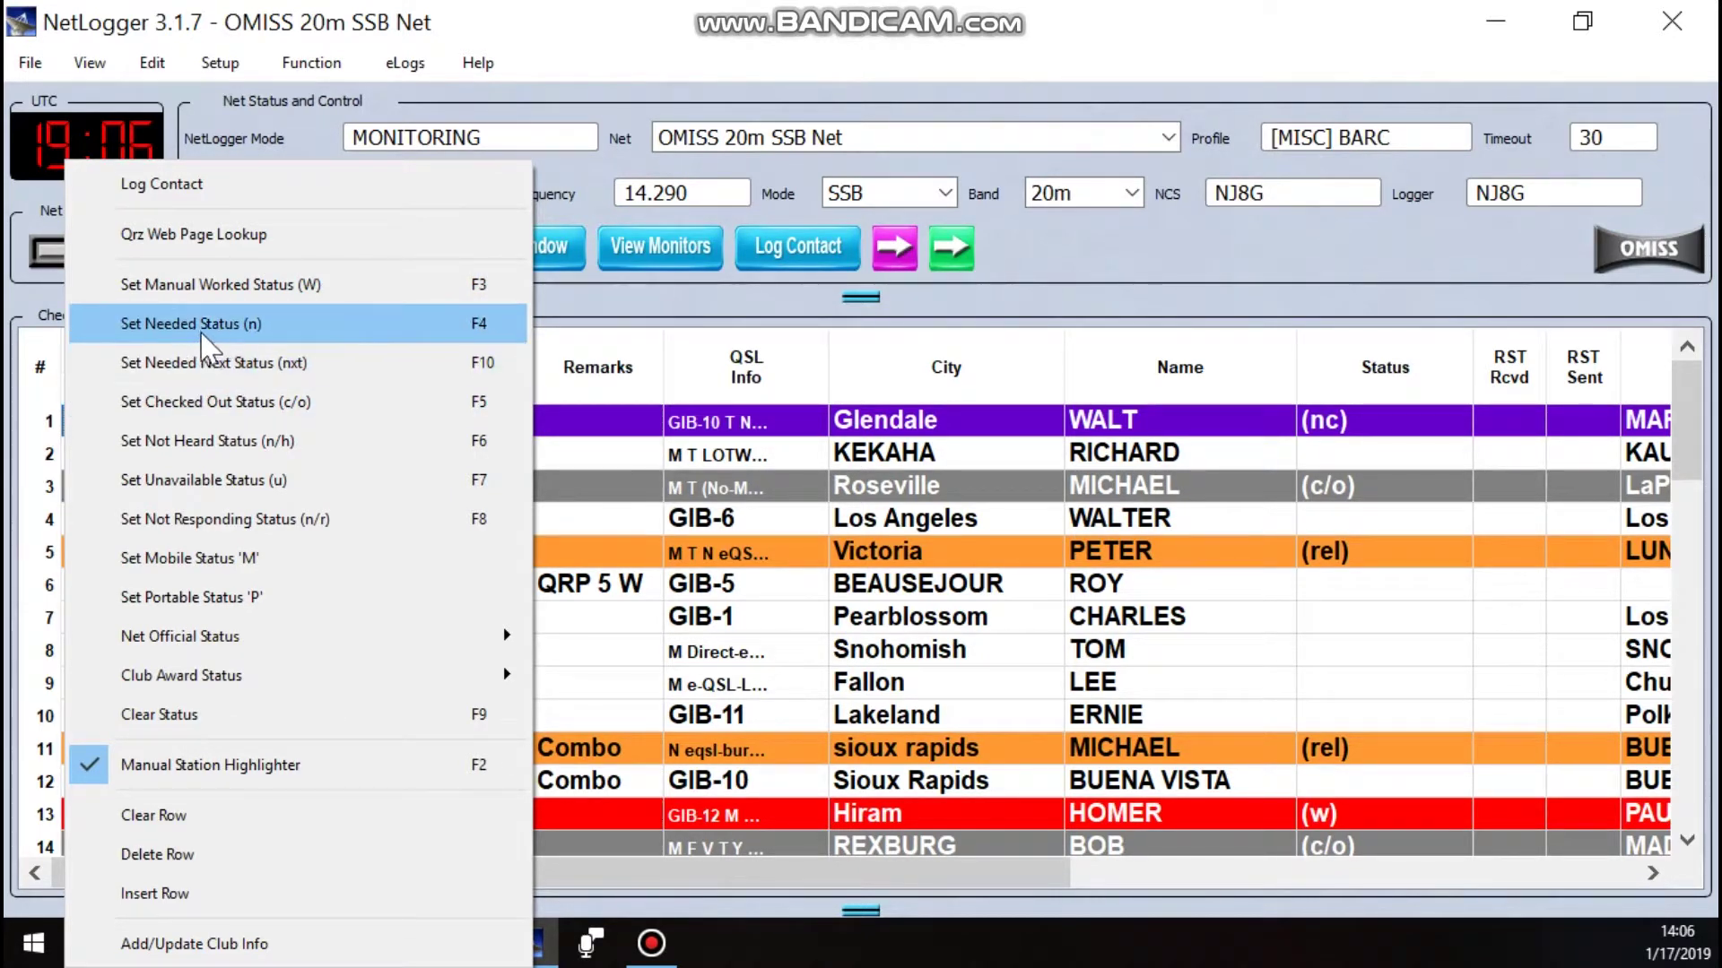
left_click(172, 325)
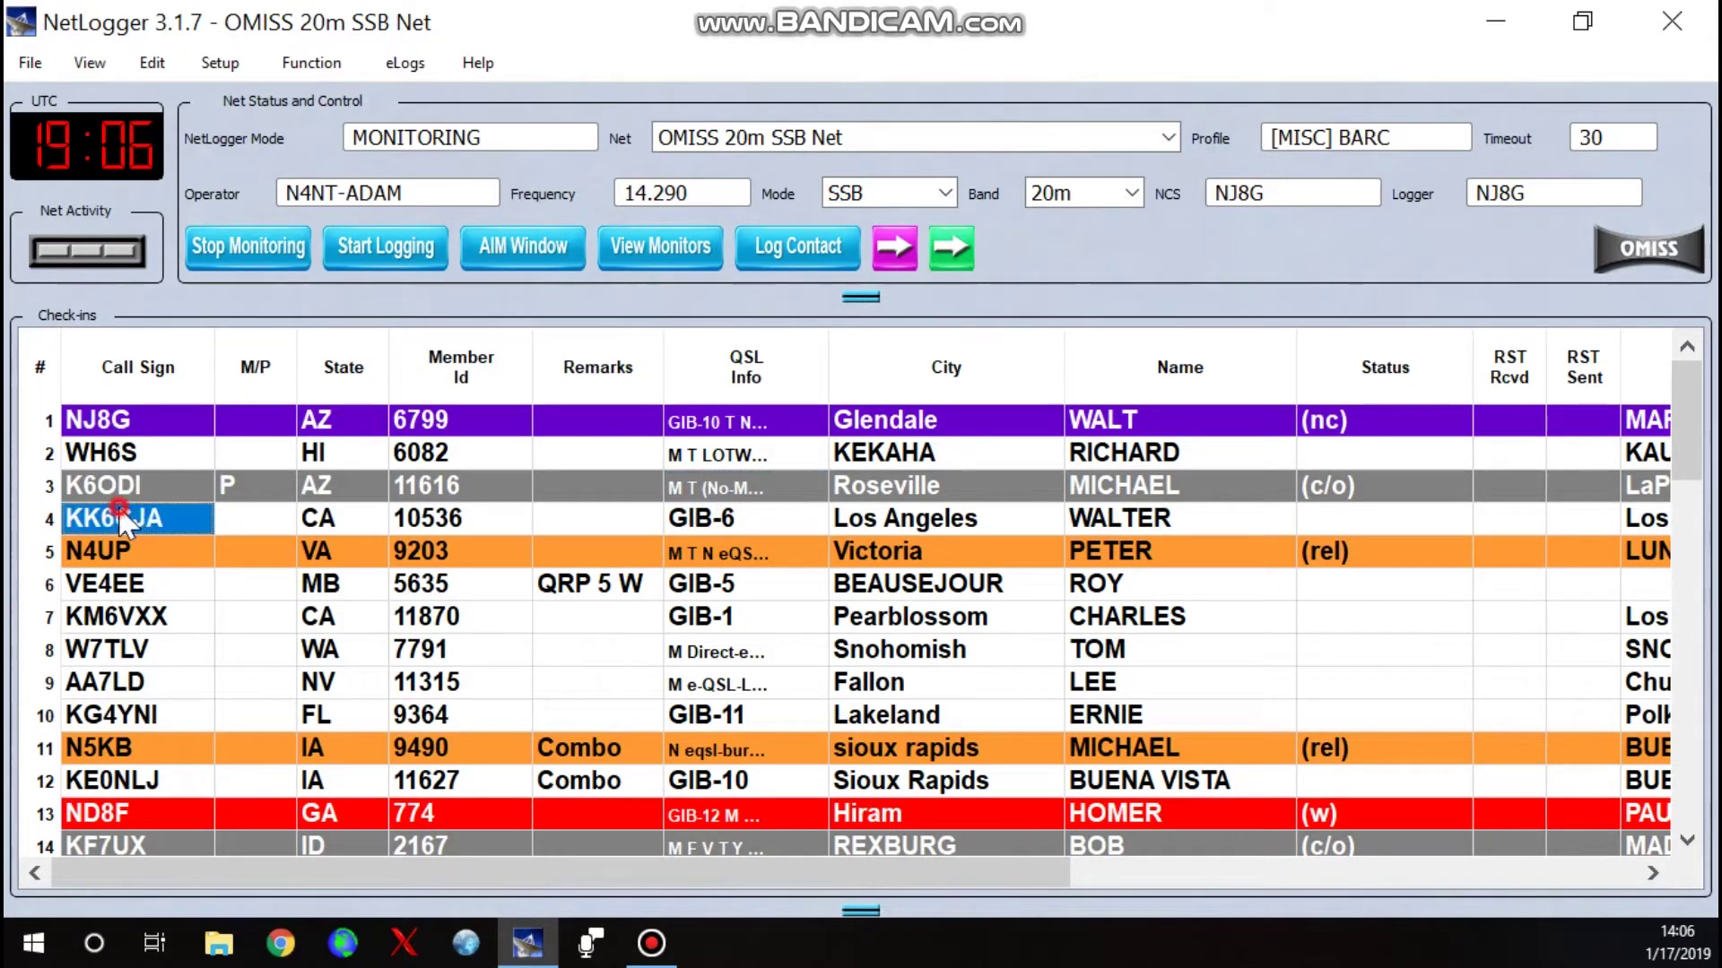
left_click(129, 450)
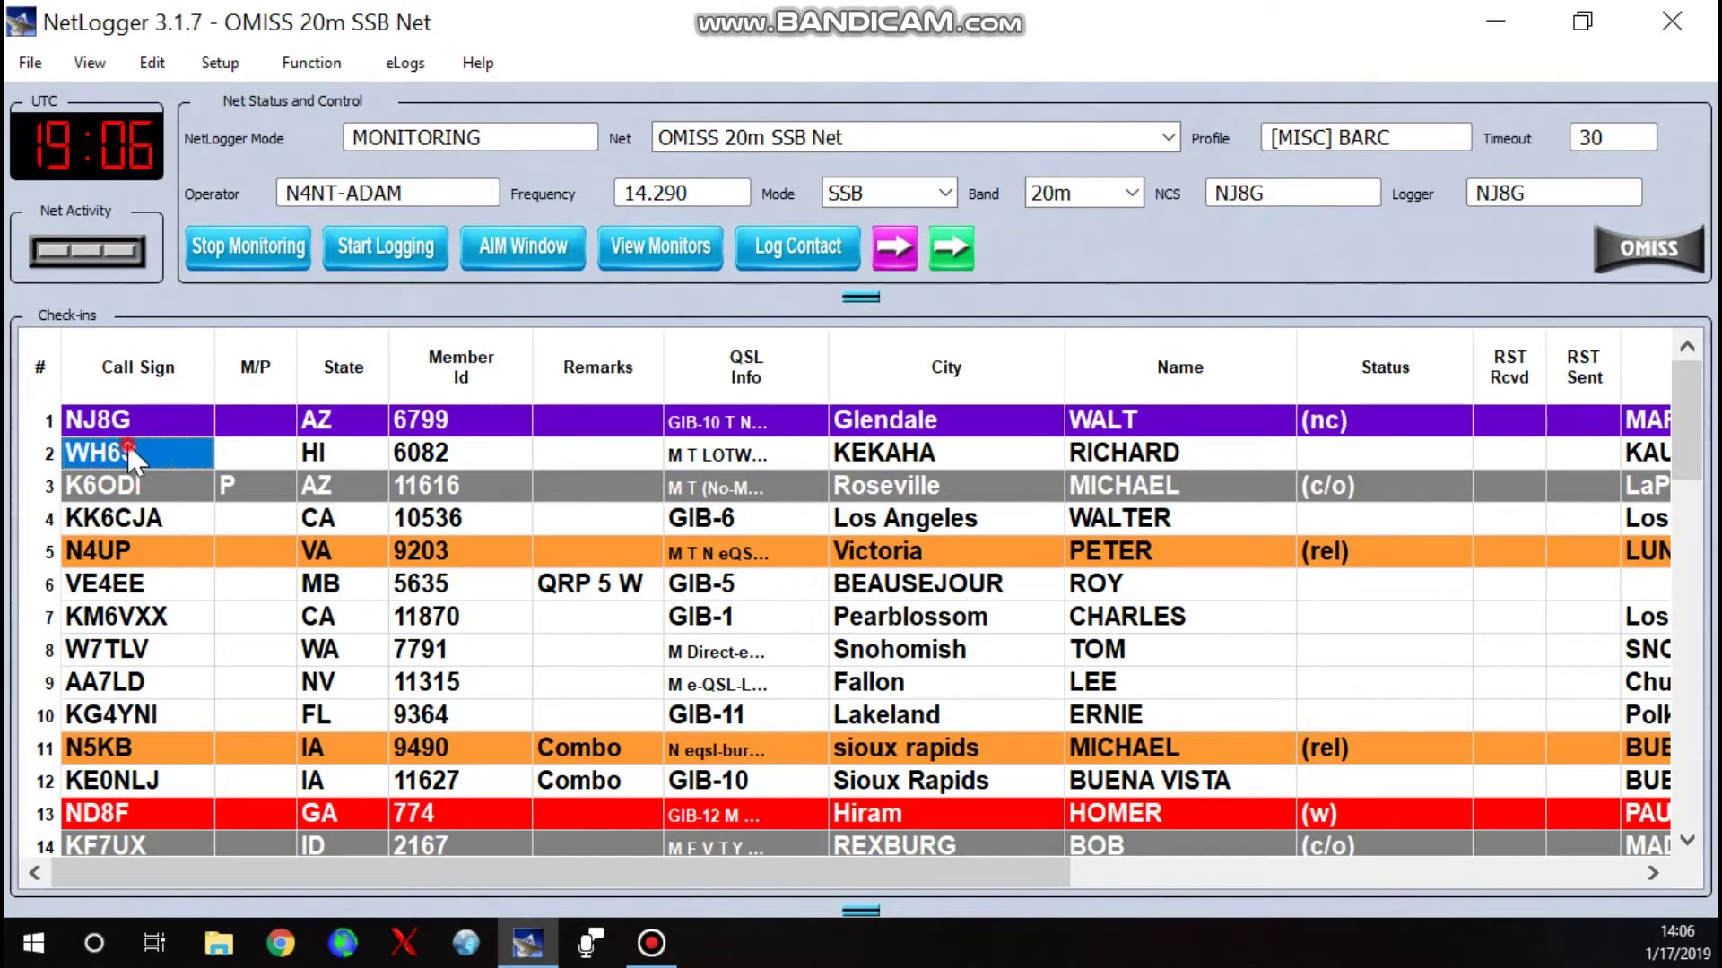
right_click(142, 439)
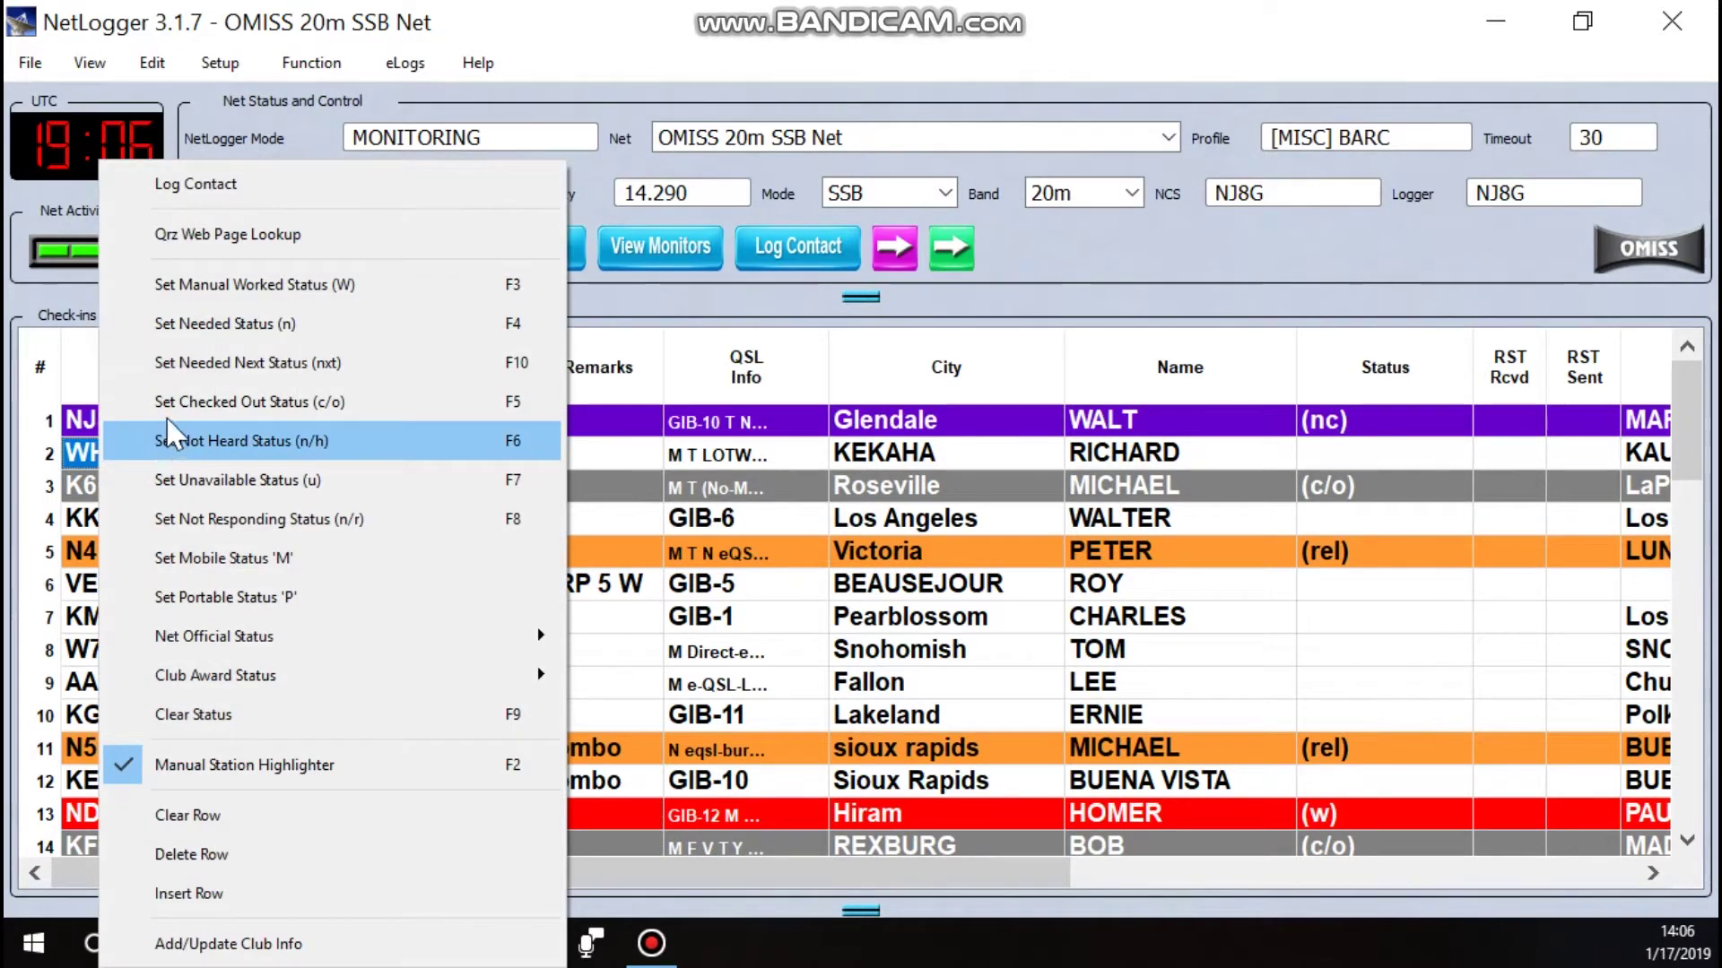
left_click(208, 324)
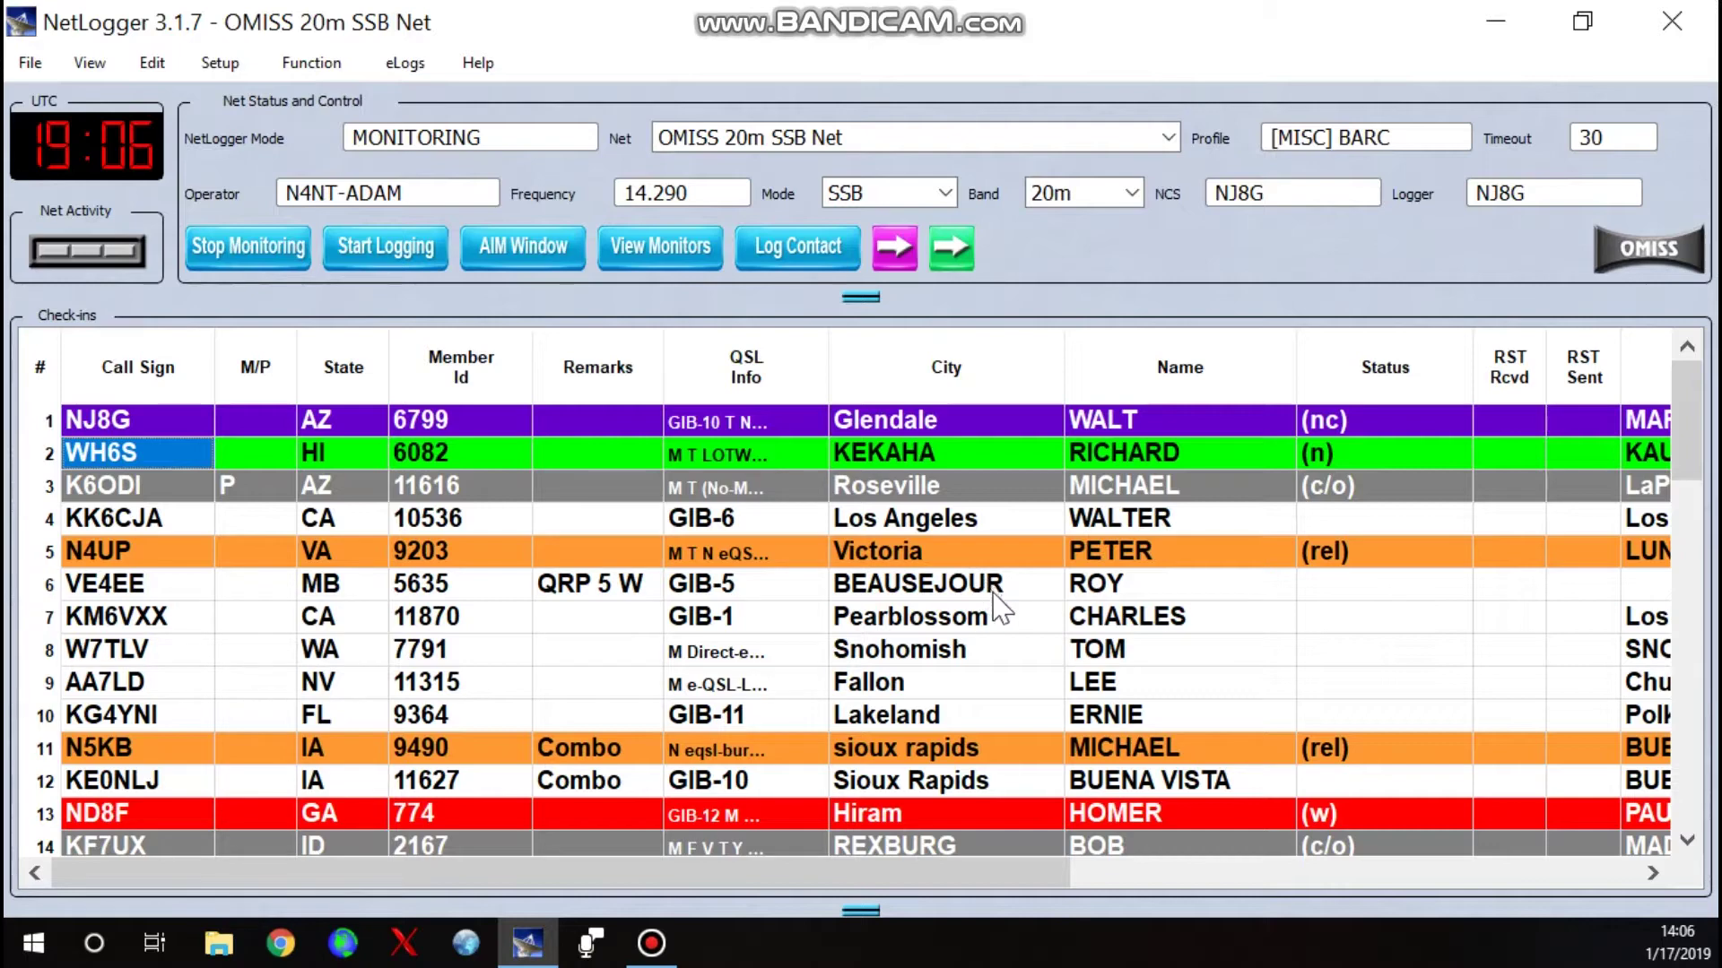
Step: Look through the highlighted check-ins and the status options available for WH6S
scroll(998, 602, "down", 5)
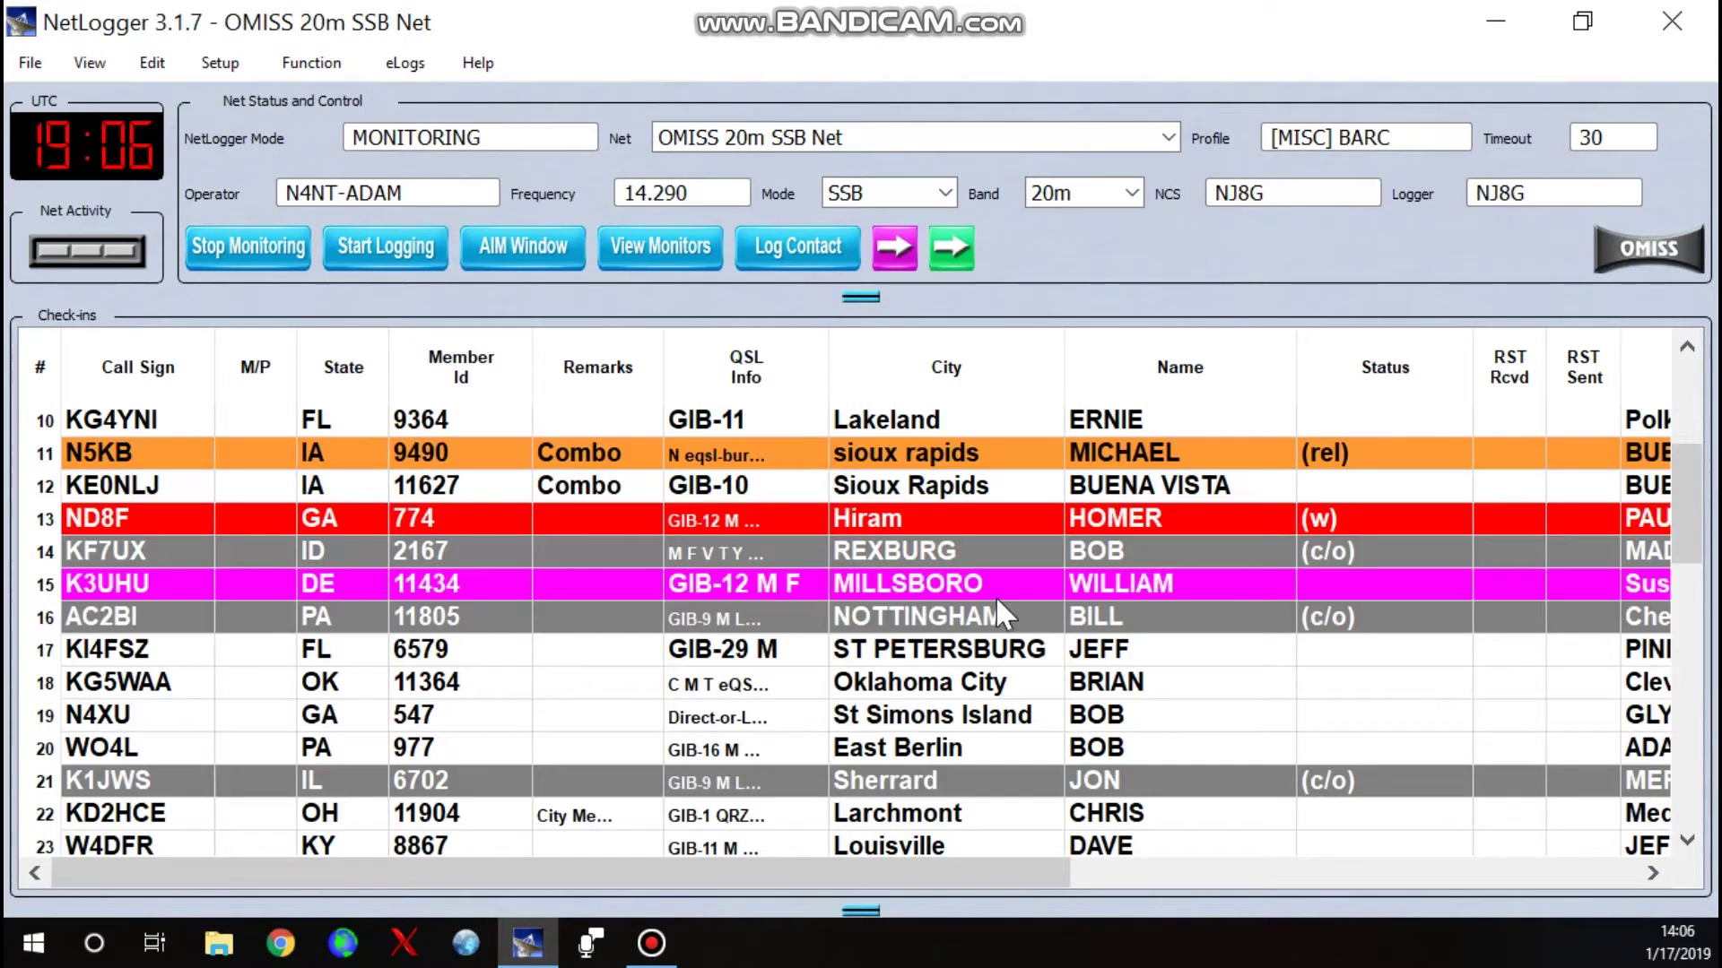
scroll(1000, 619, "down", 1)
scroll(498, 556, "up", 6)
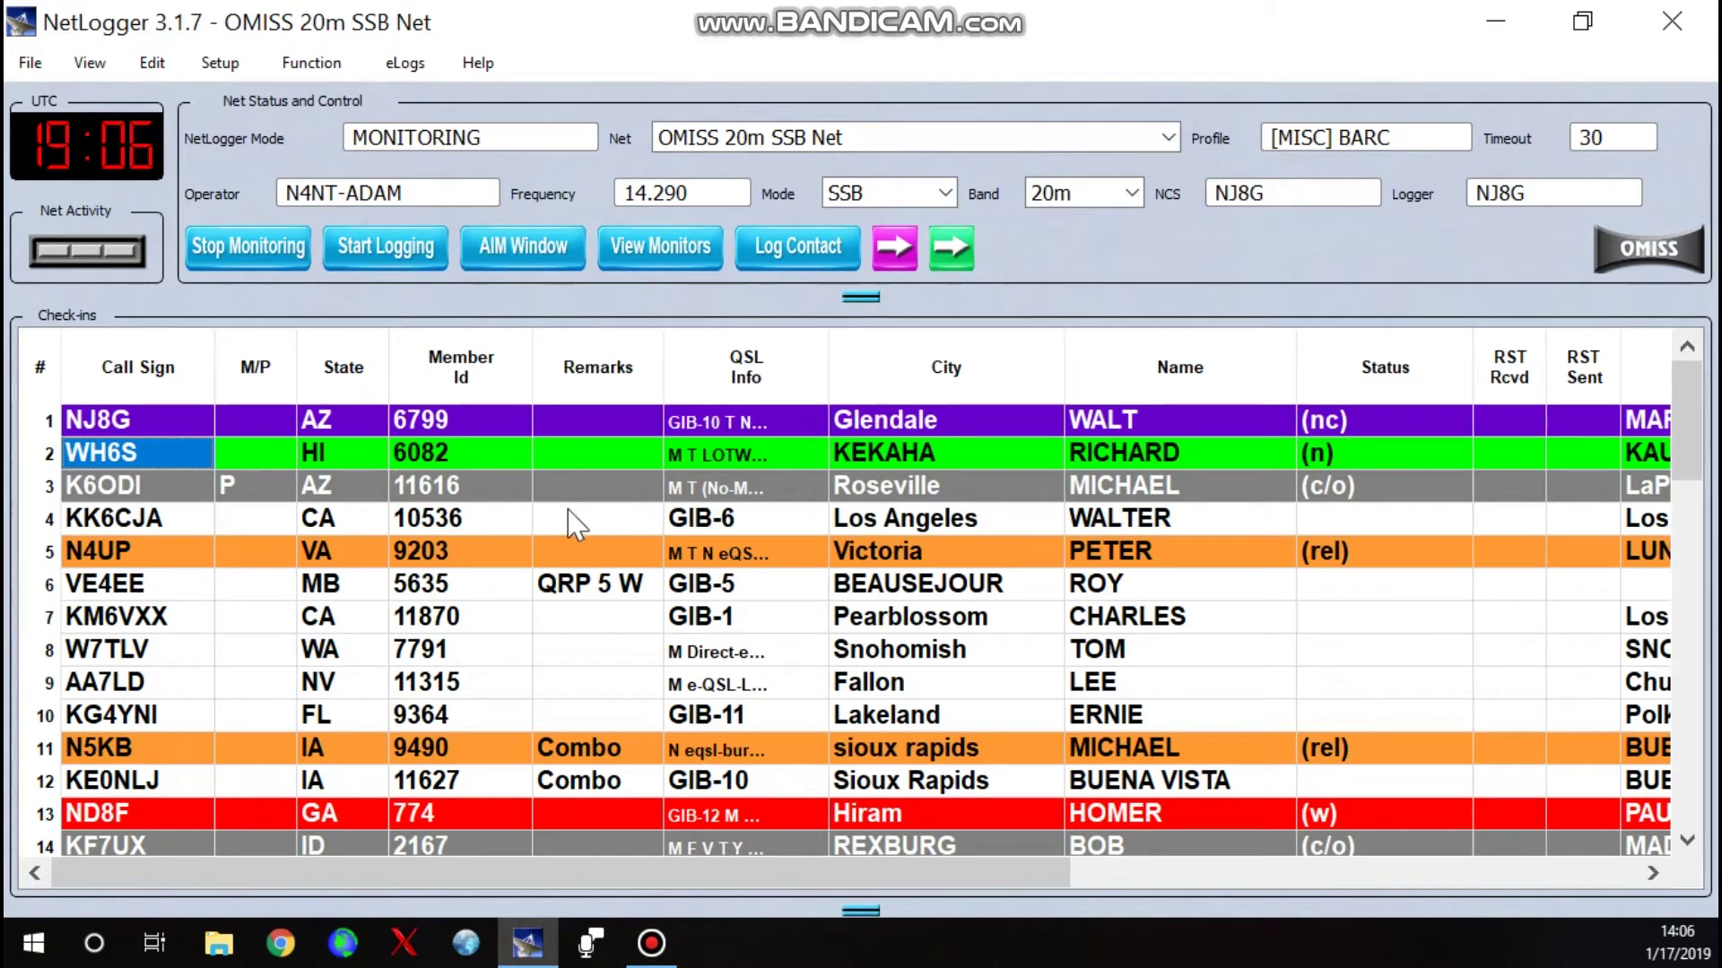
right_click(142, 455)
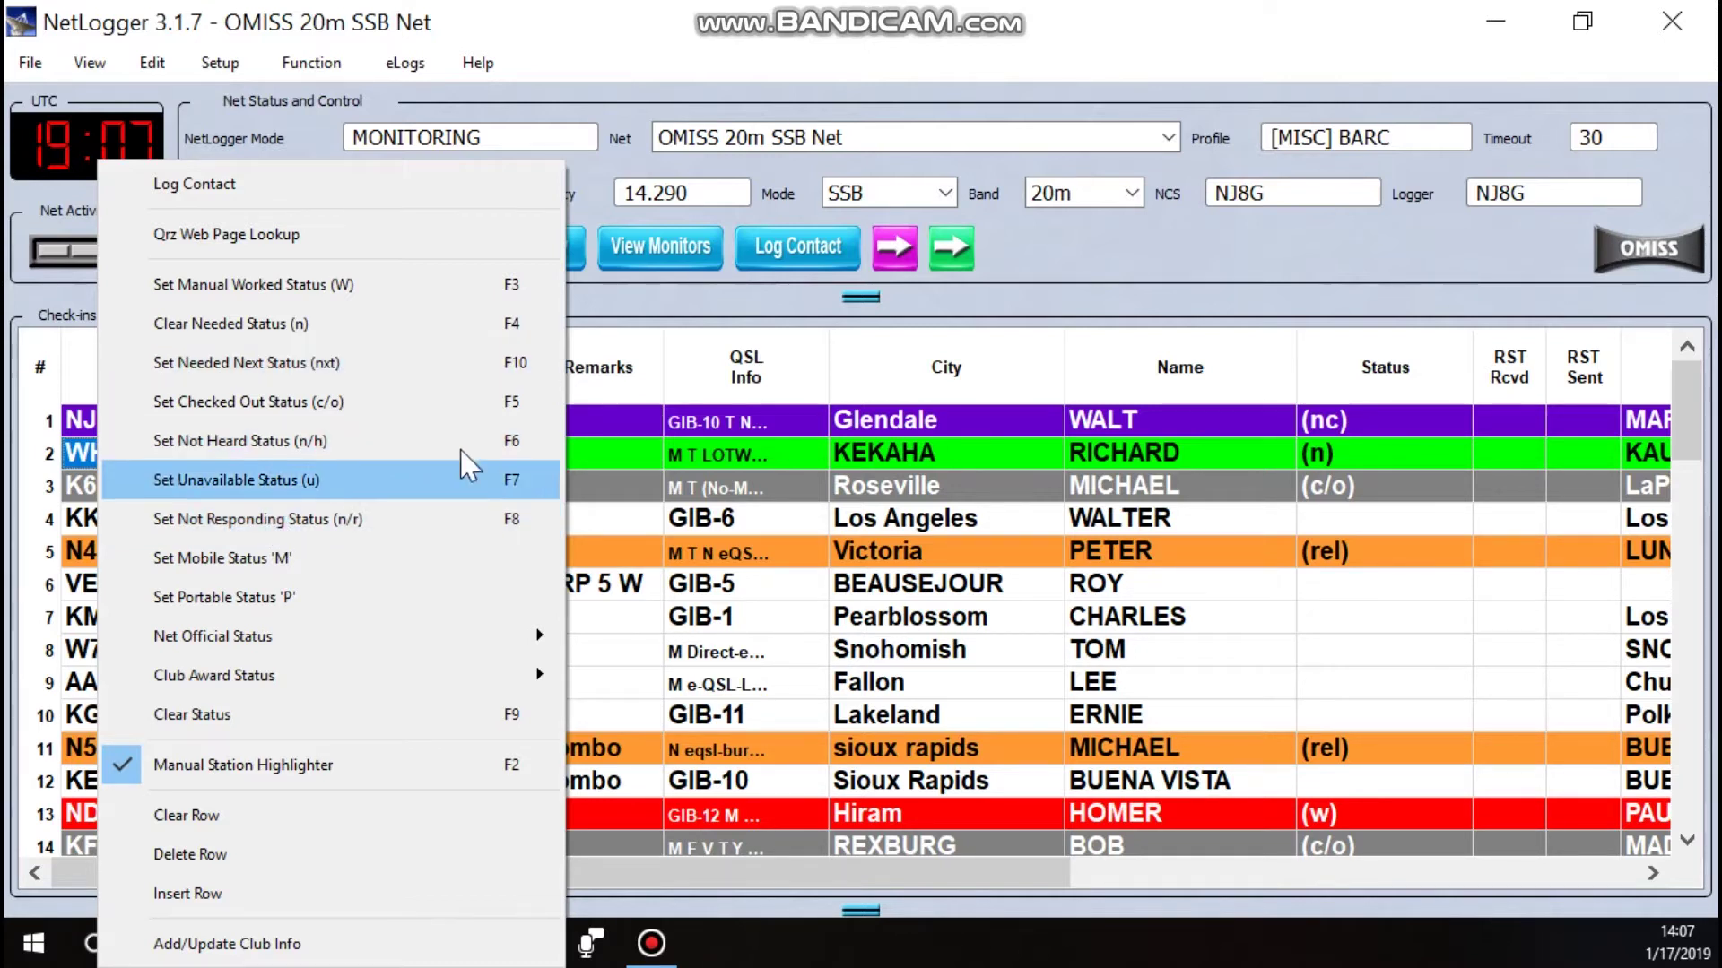
left_click(1175, 247)
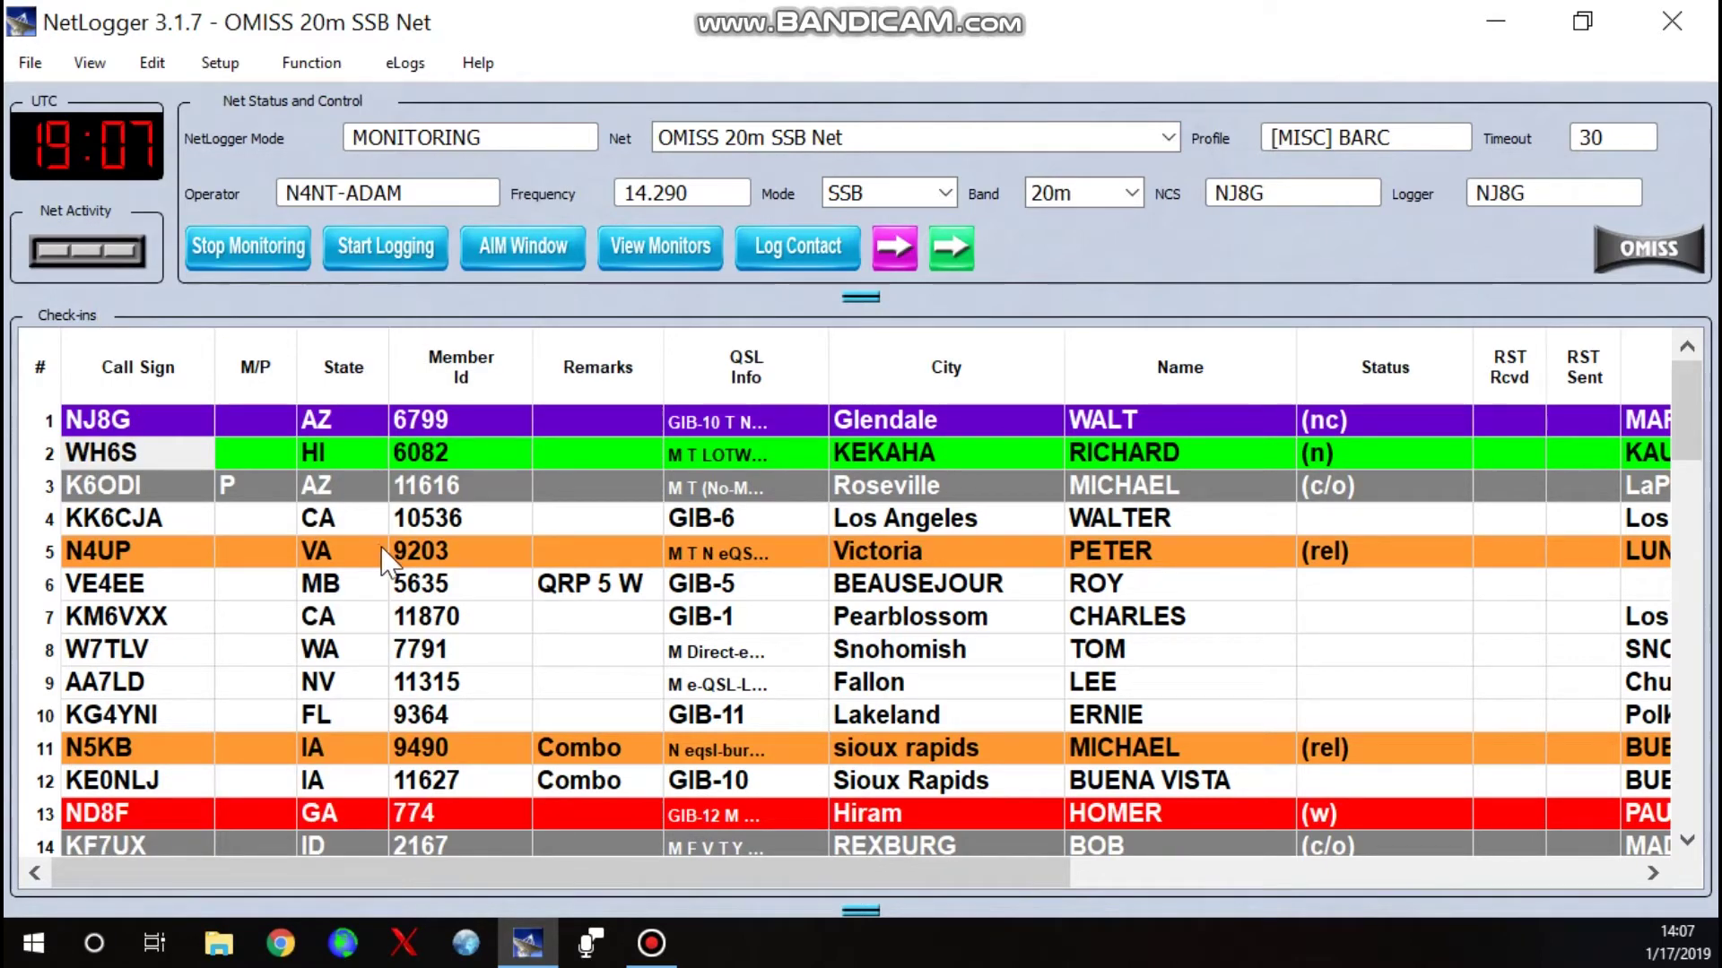